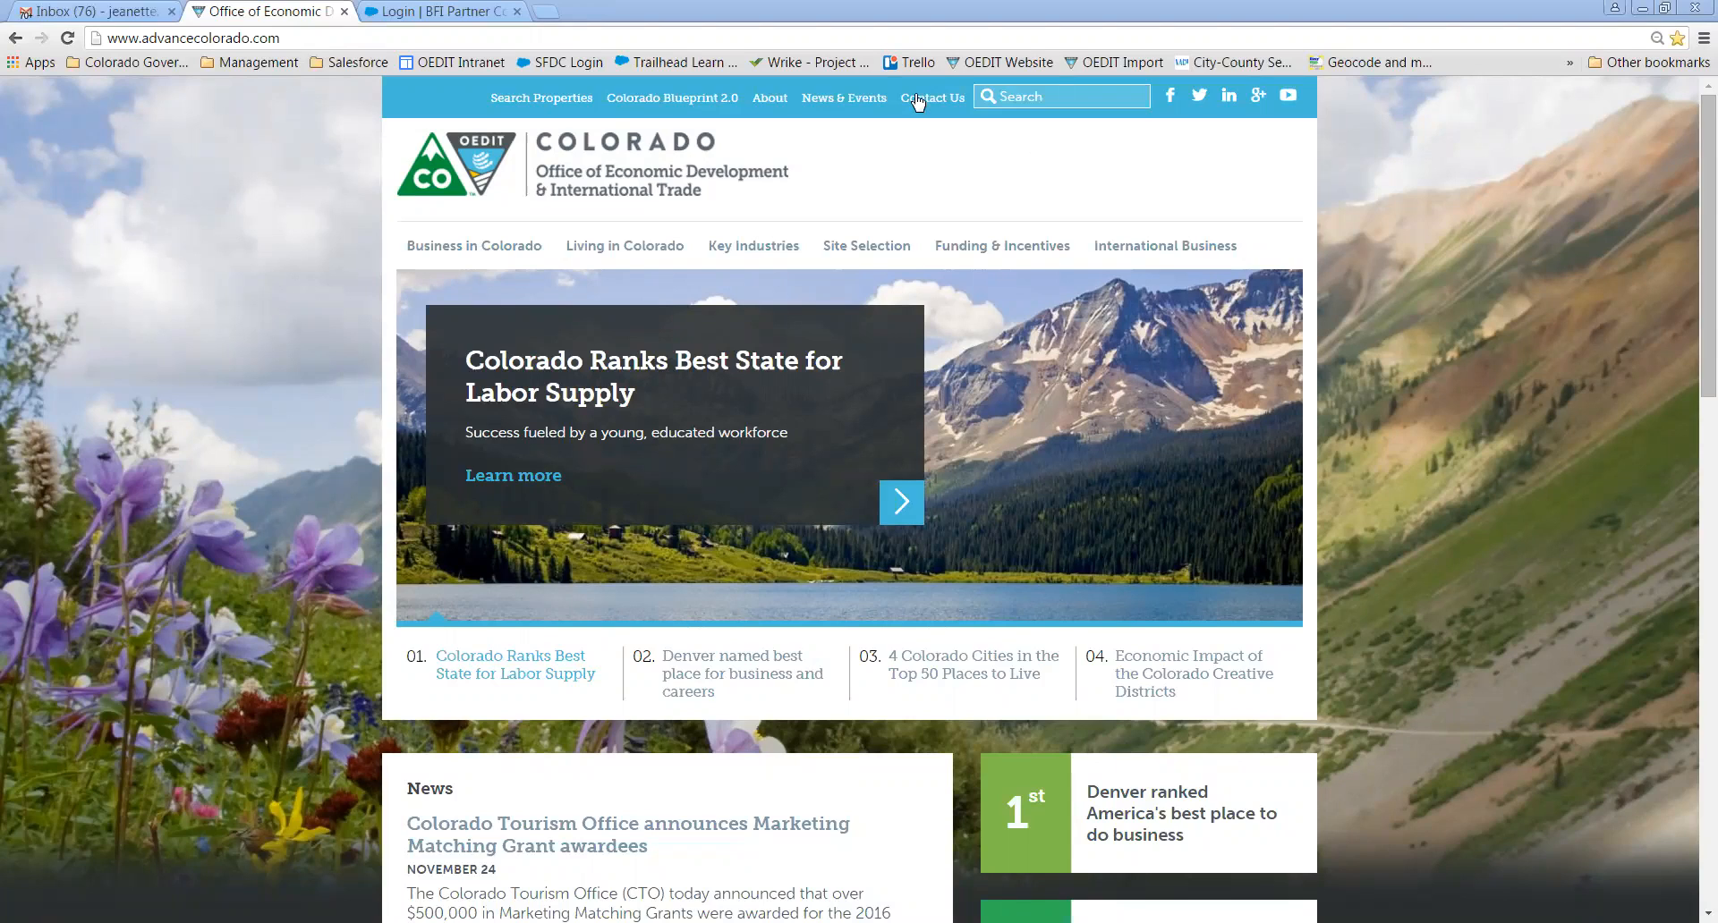
- Go to the OEDIT /ez page and scroll to its EZ certification Application Portal buttons
left_click(479, 41)
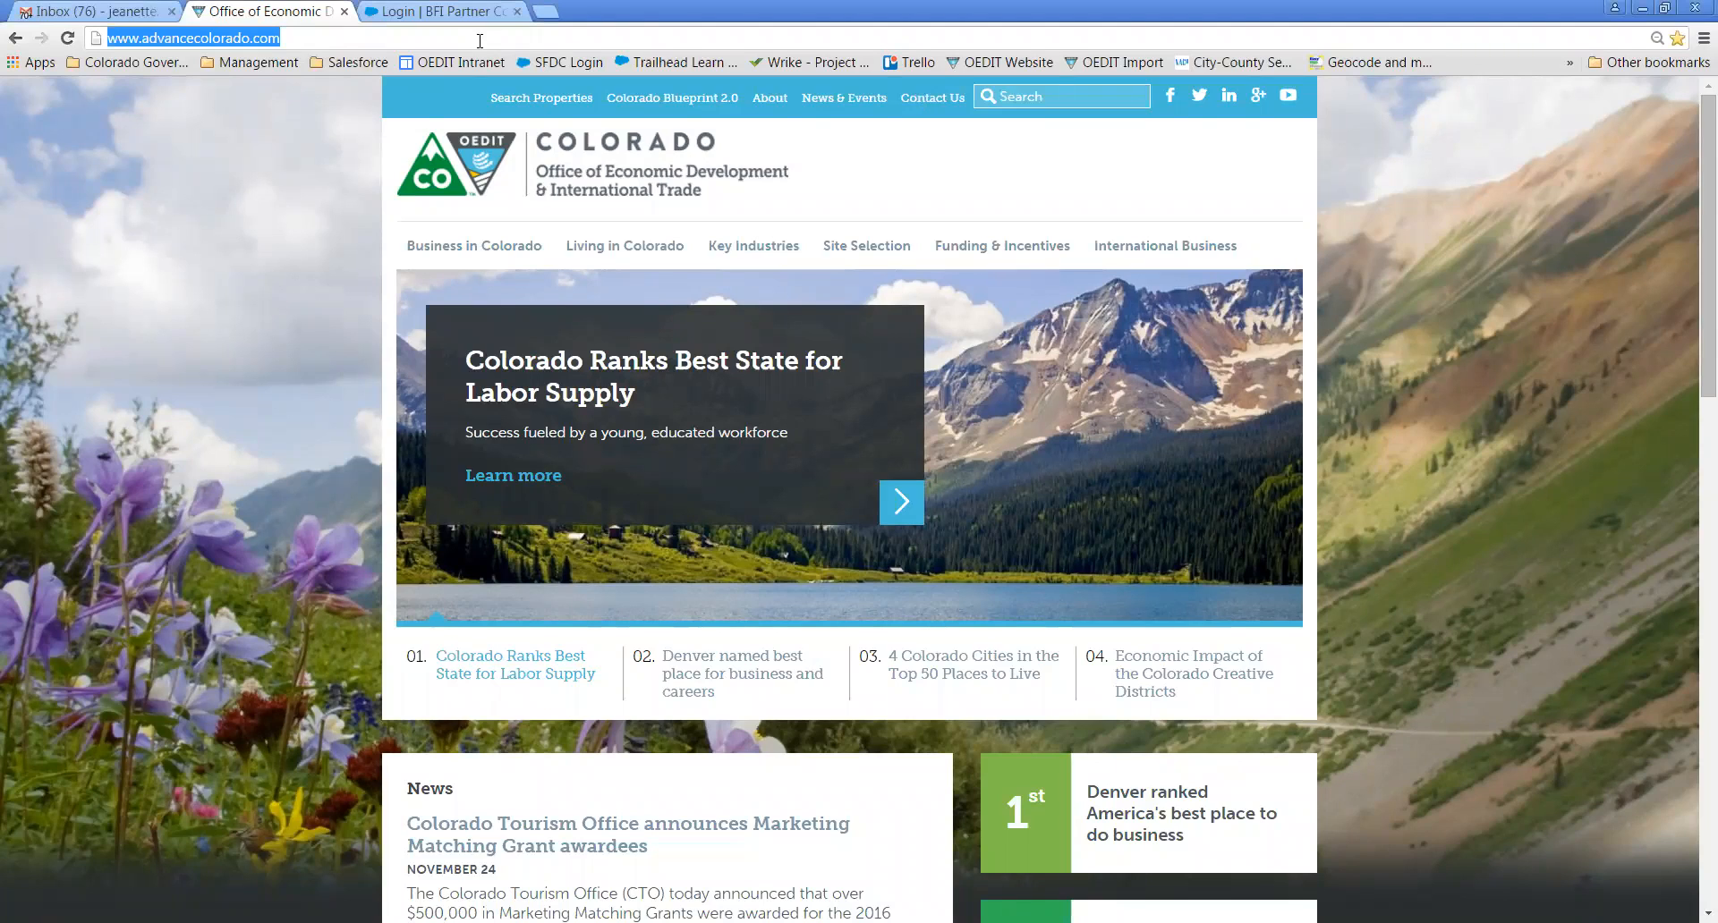
left_click(480, 41)
type("/")
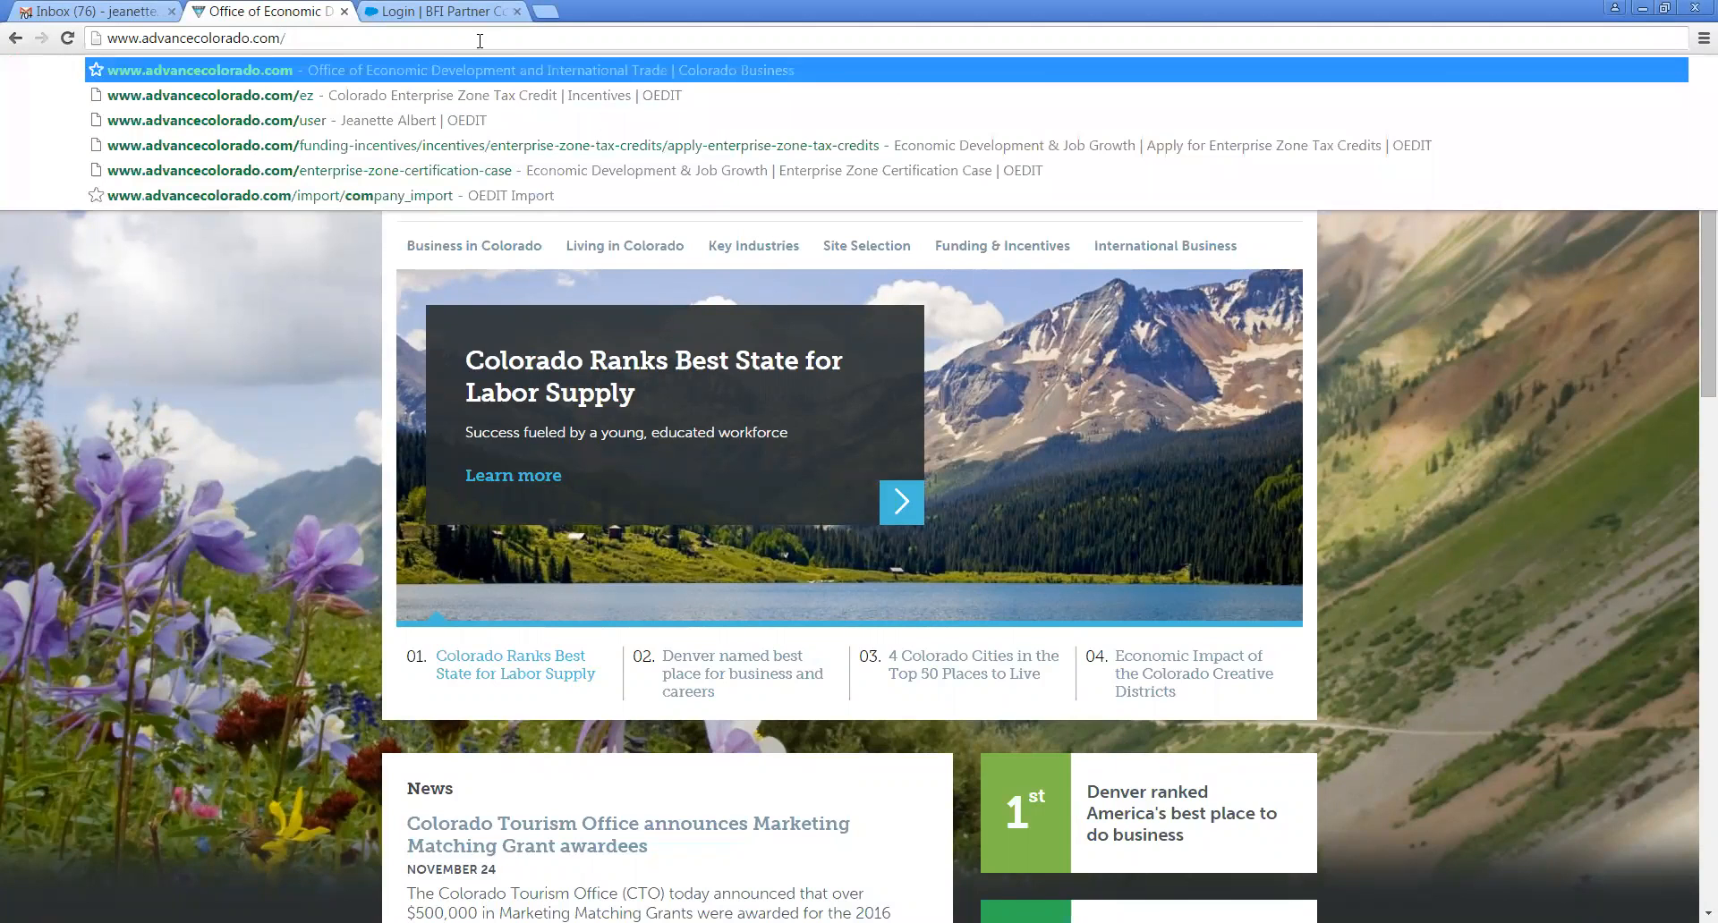
type("ez")
key("Return")
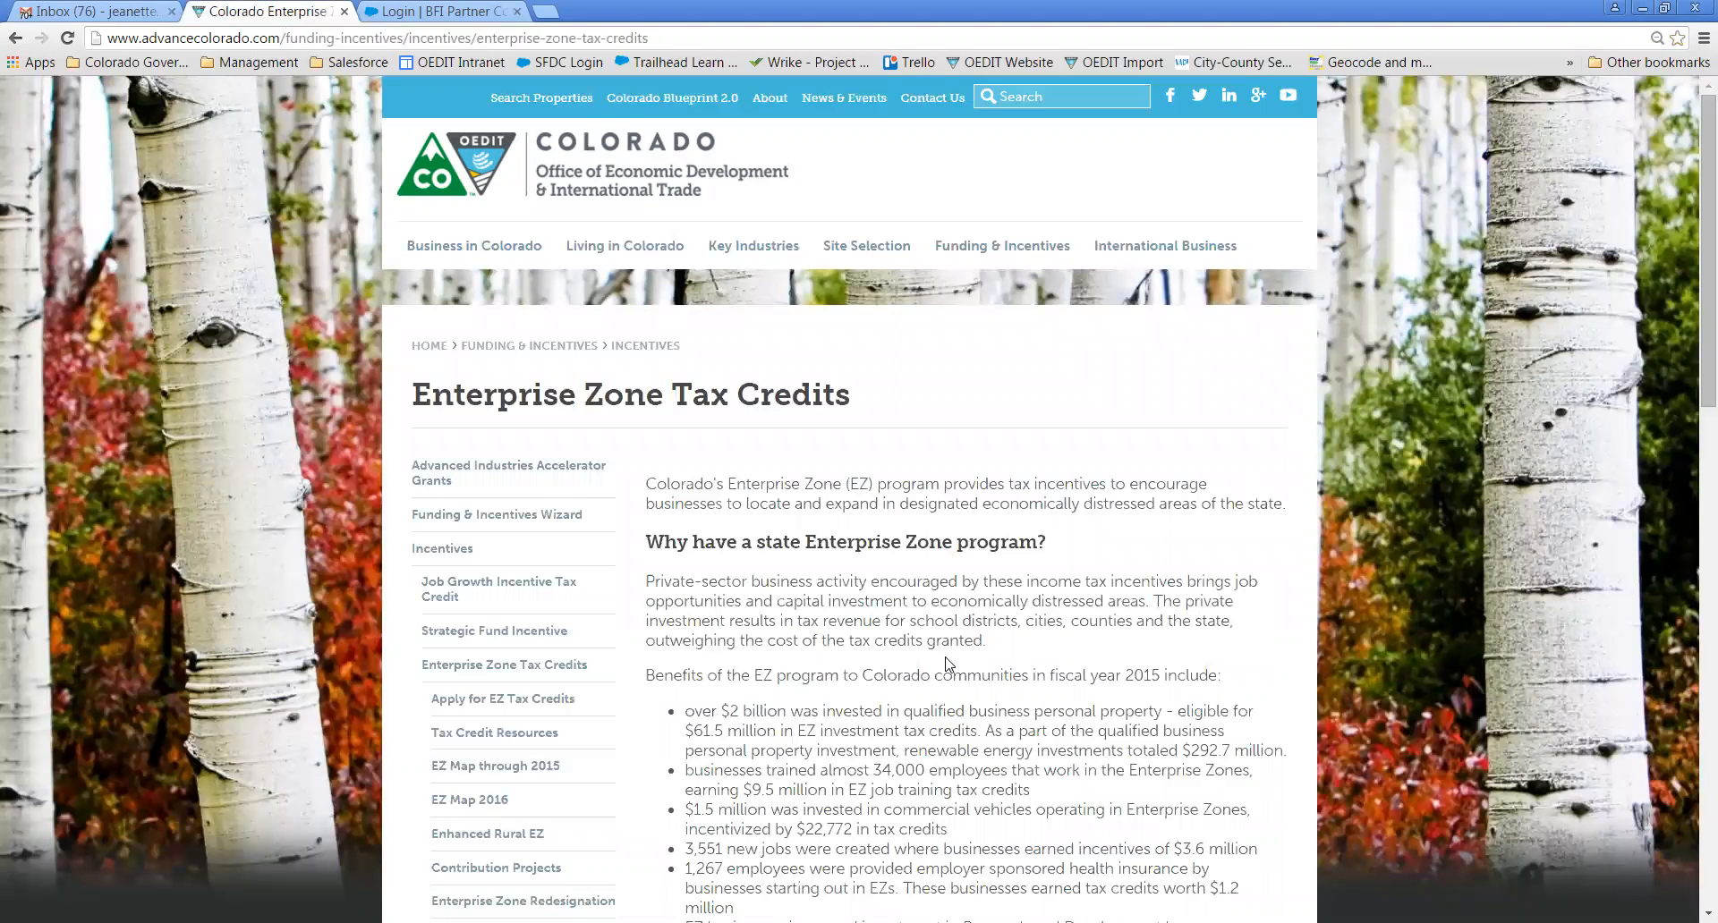
scroll(949, 664, "down", 5)
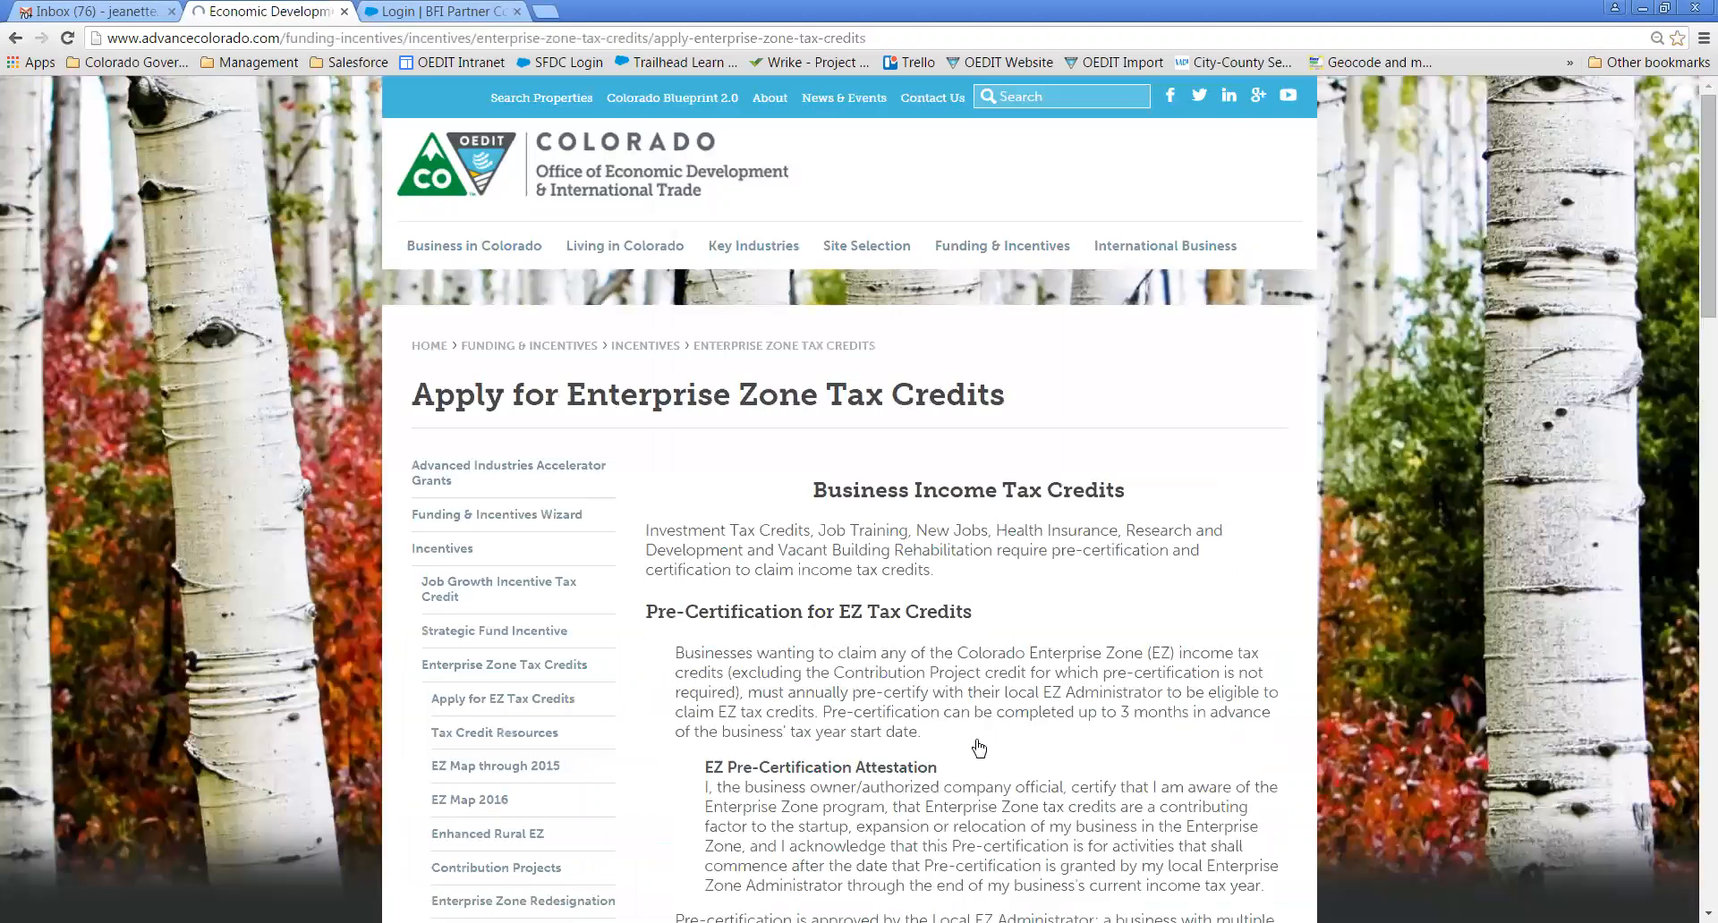
scroll(979, 748, "down", 6)
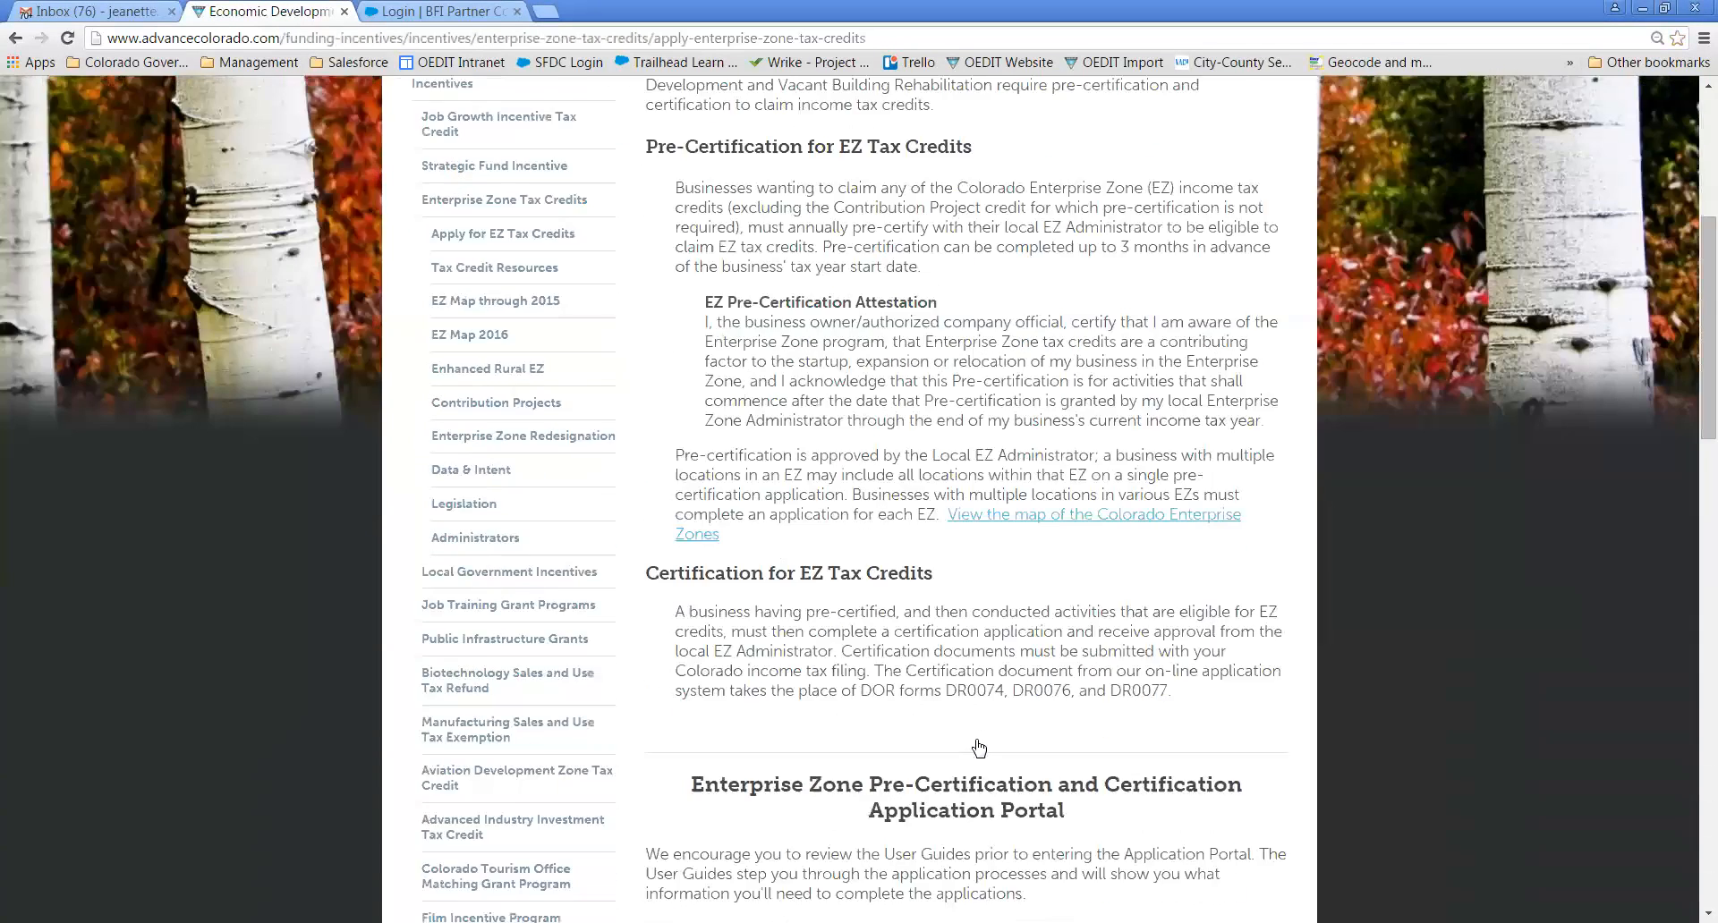
scroll(979, 748, "down", 4)
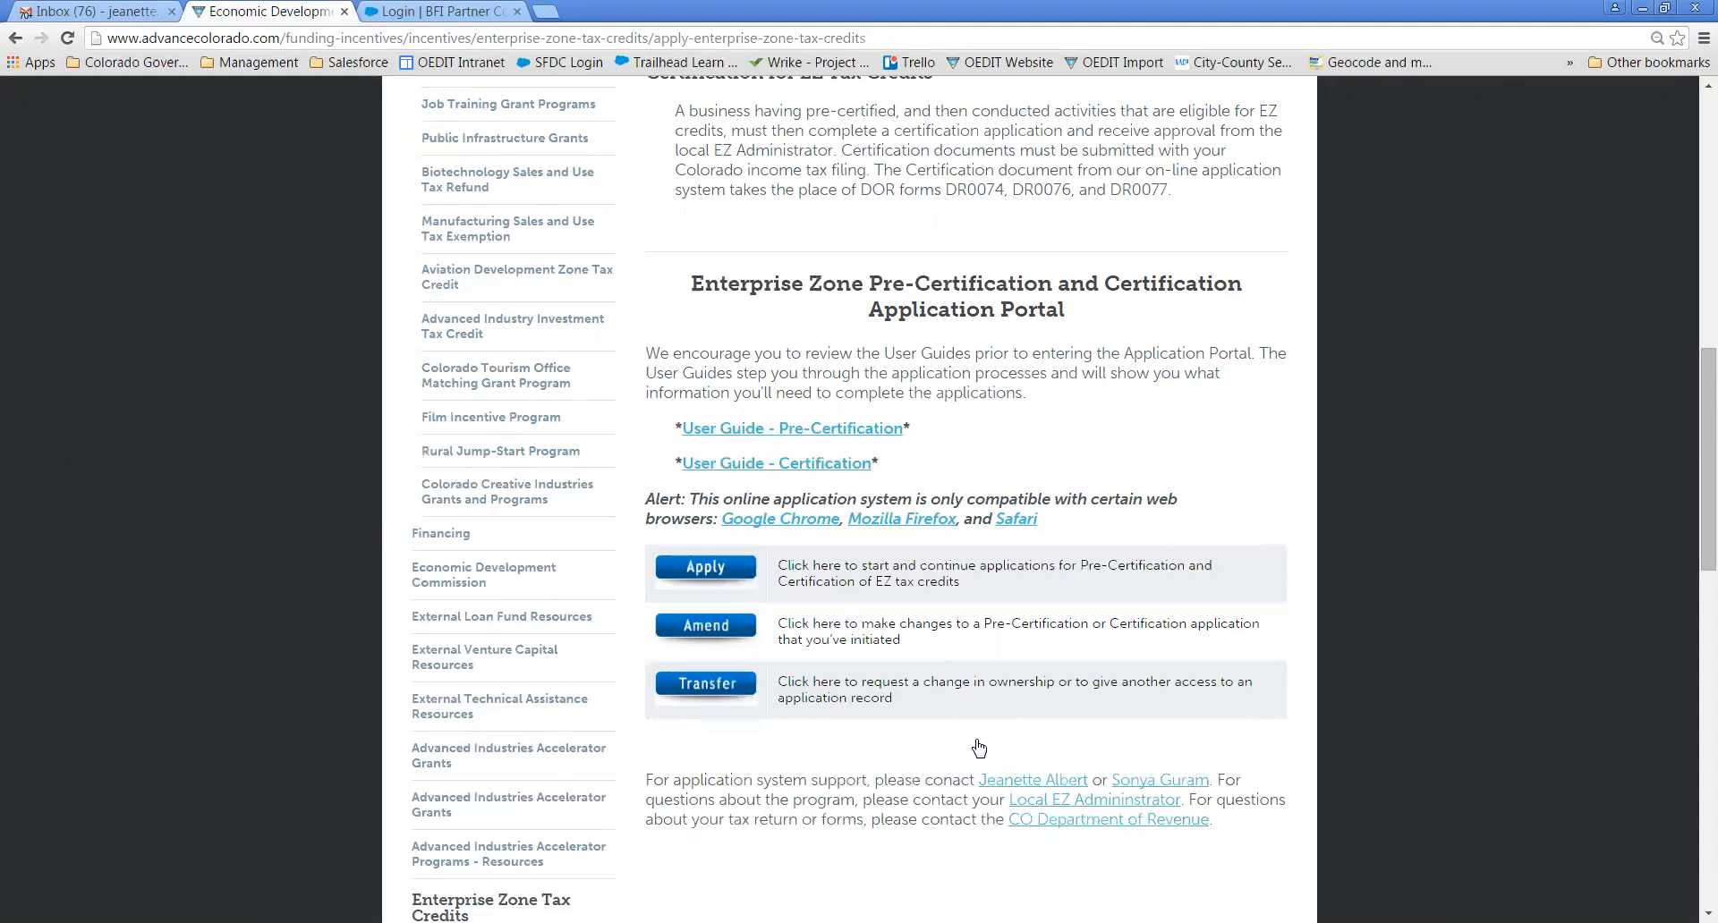
- Open the Amend form and select Vacant Building Rehabilitation Credit as the only tax credit
left_click(732, 629)
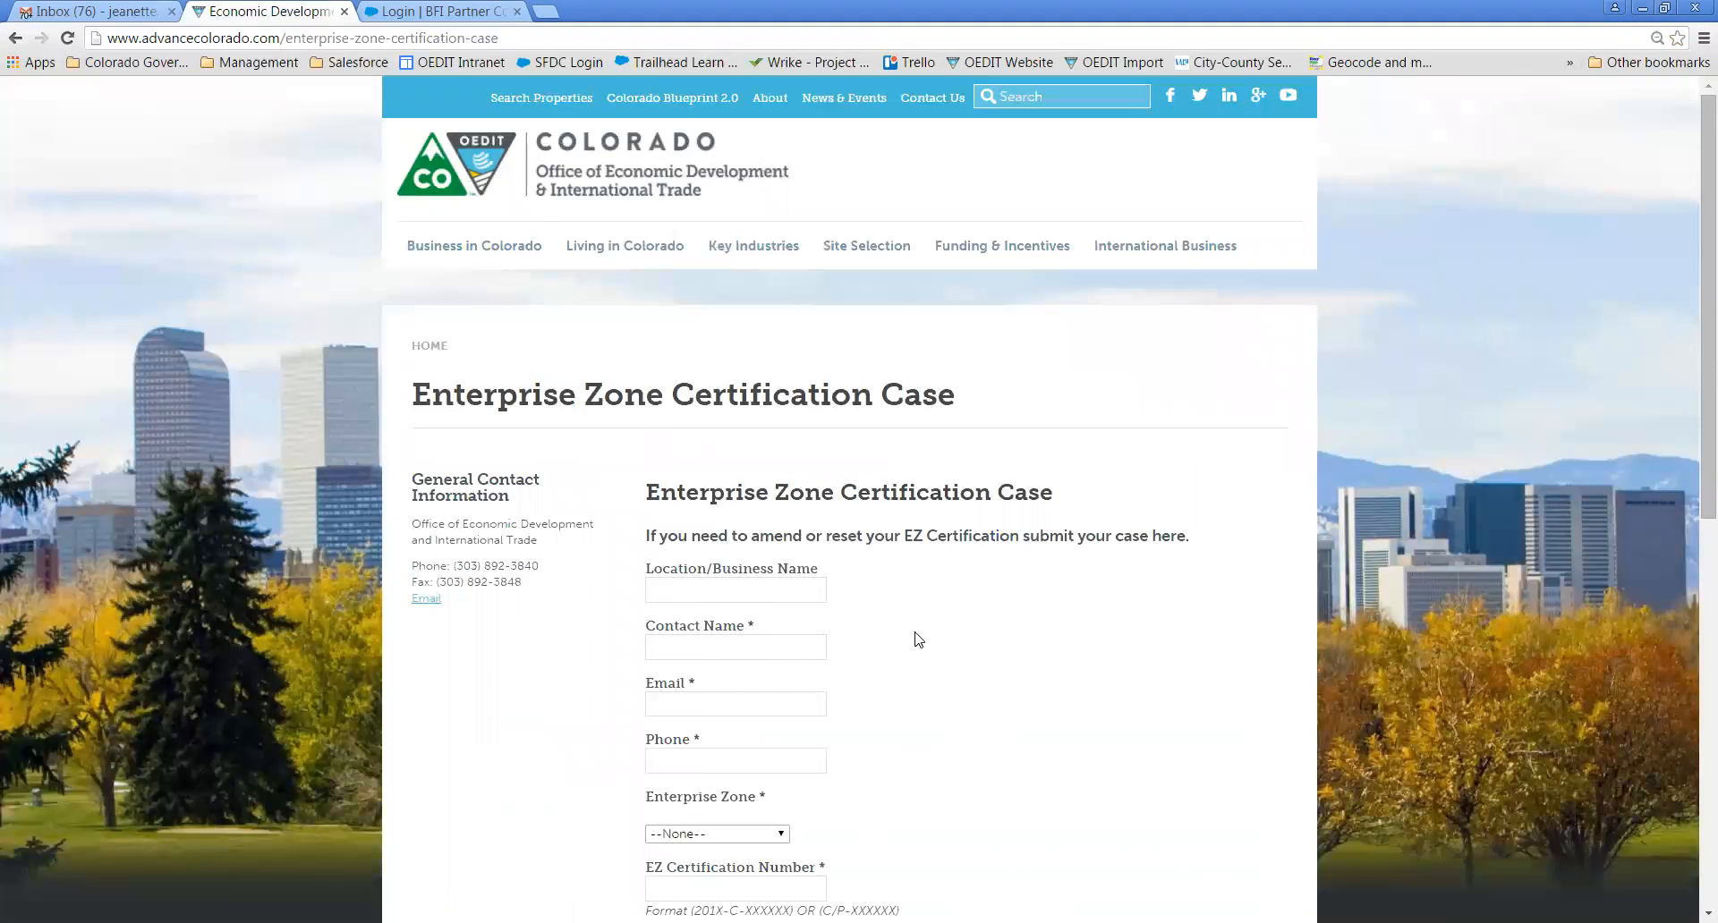
scroll(971, 650, "down", 3)
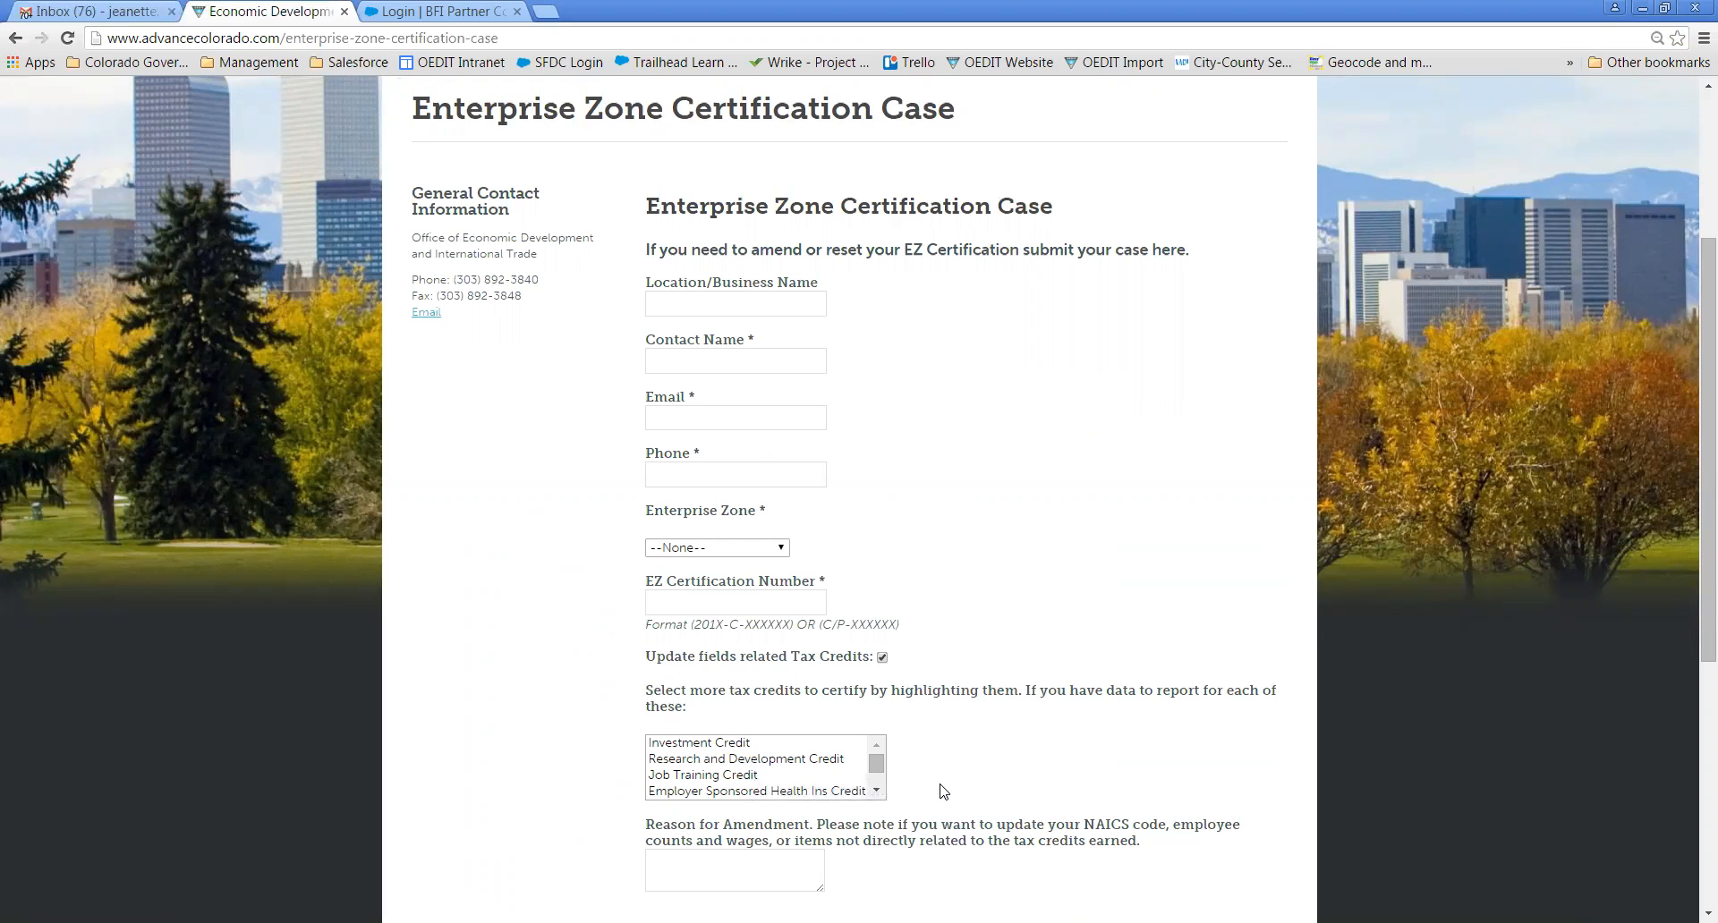
left_click(879, 791)
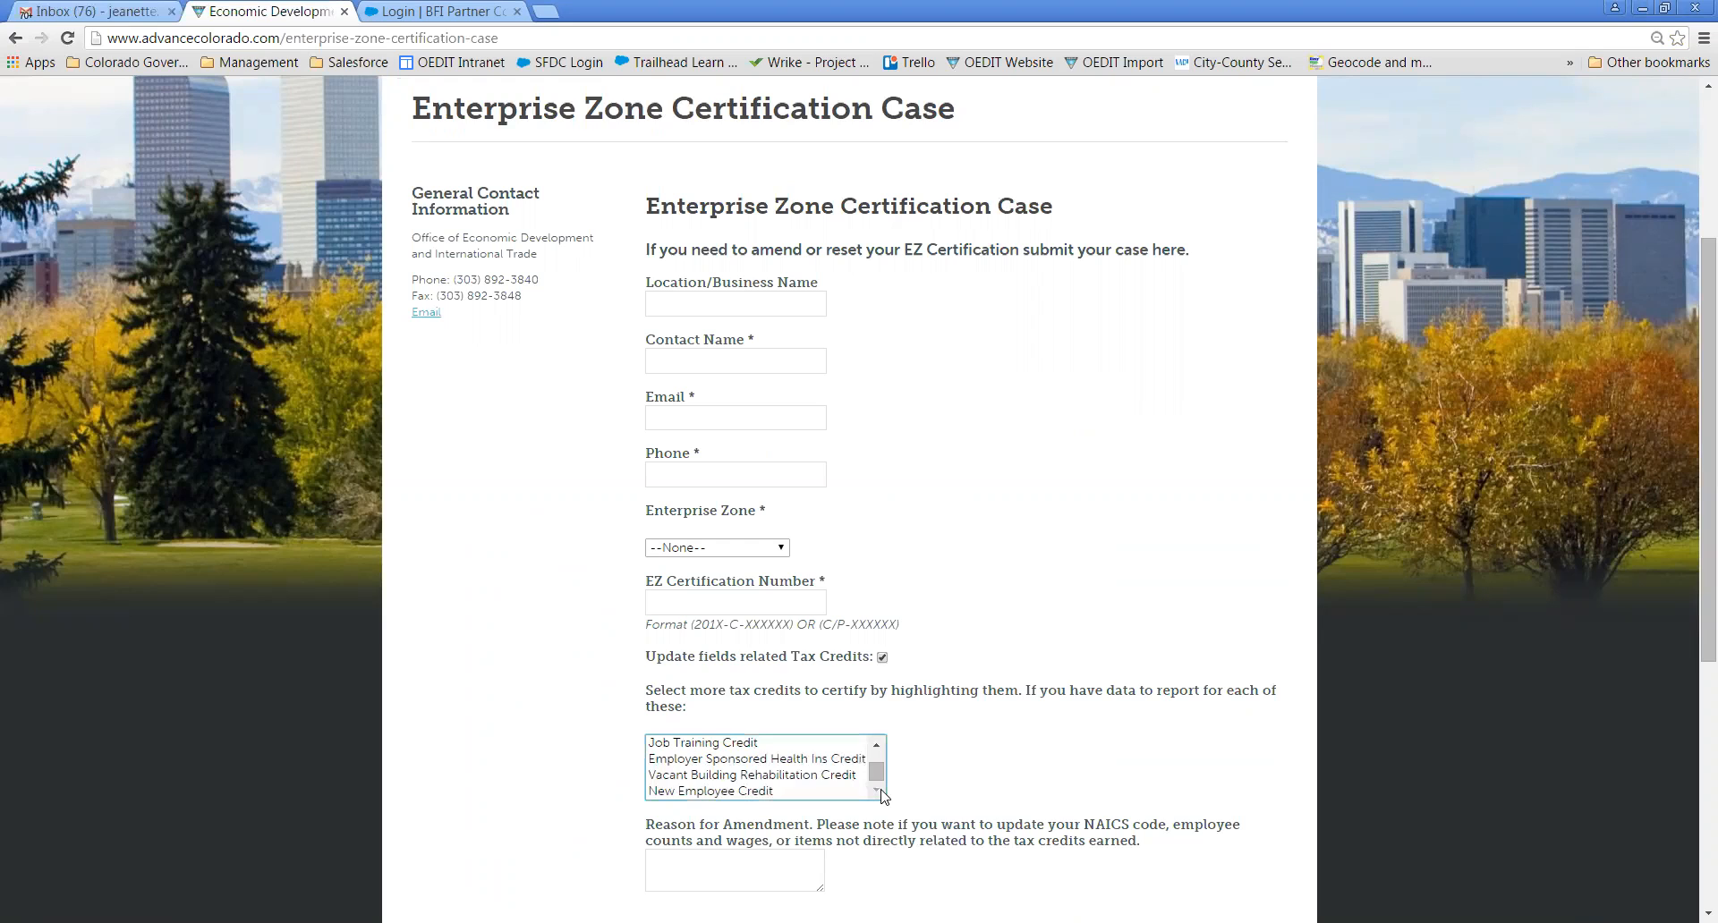
left_click(827, 783)
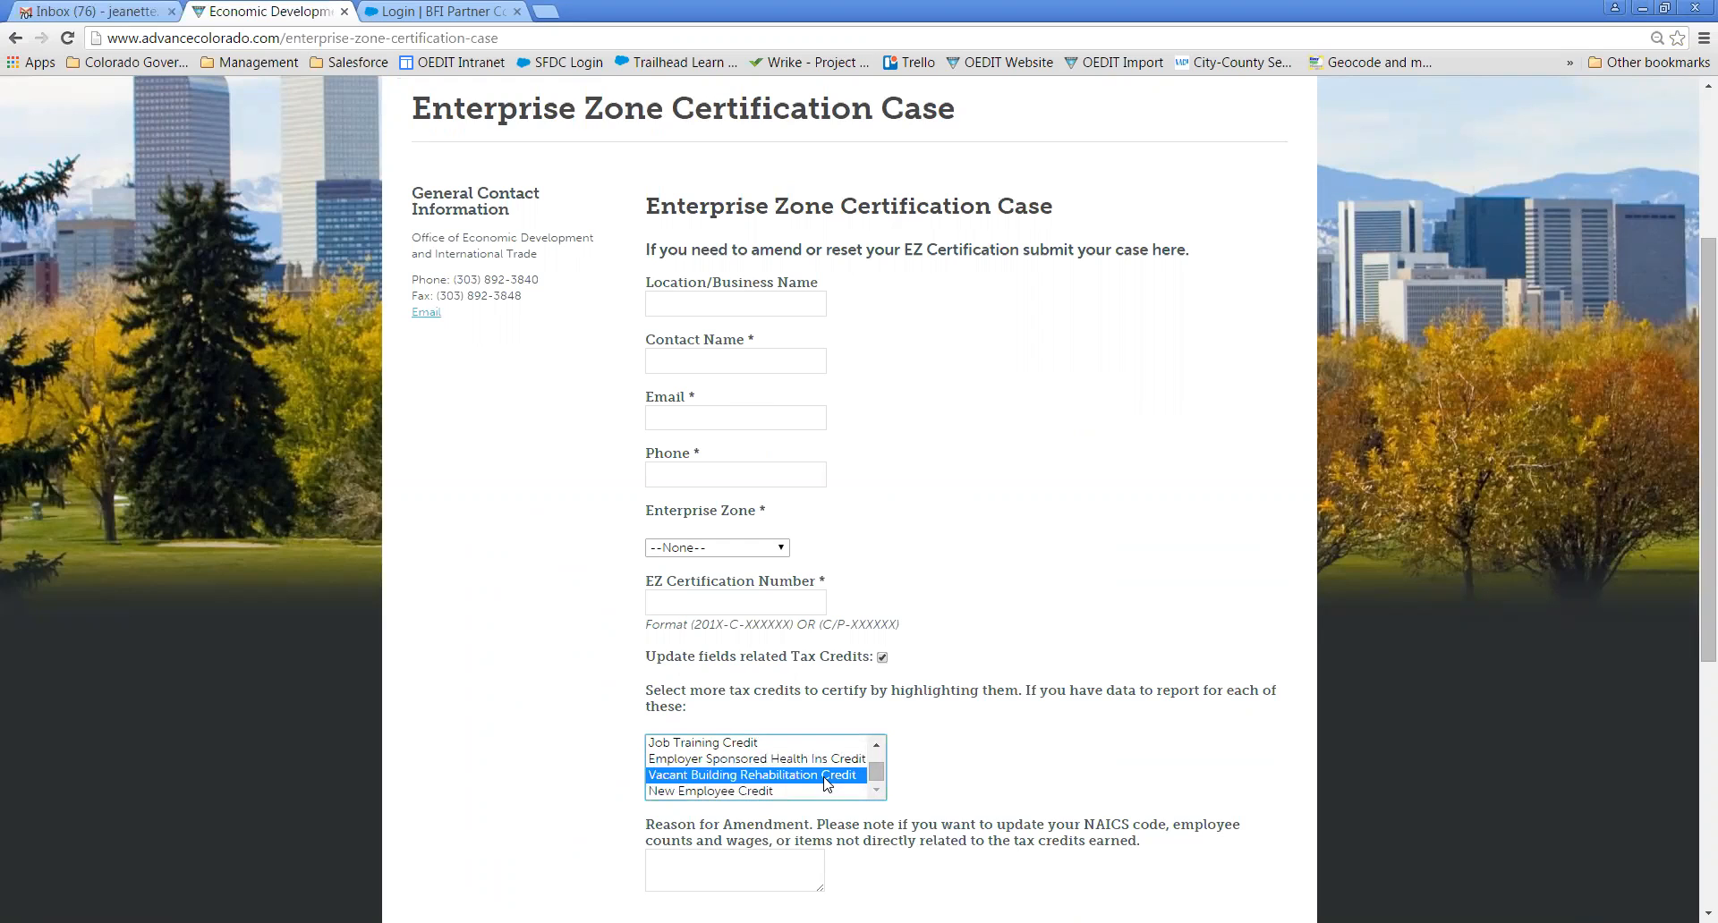
key("shift+Down")
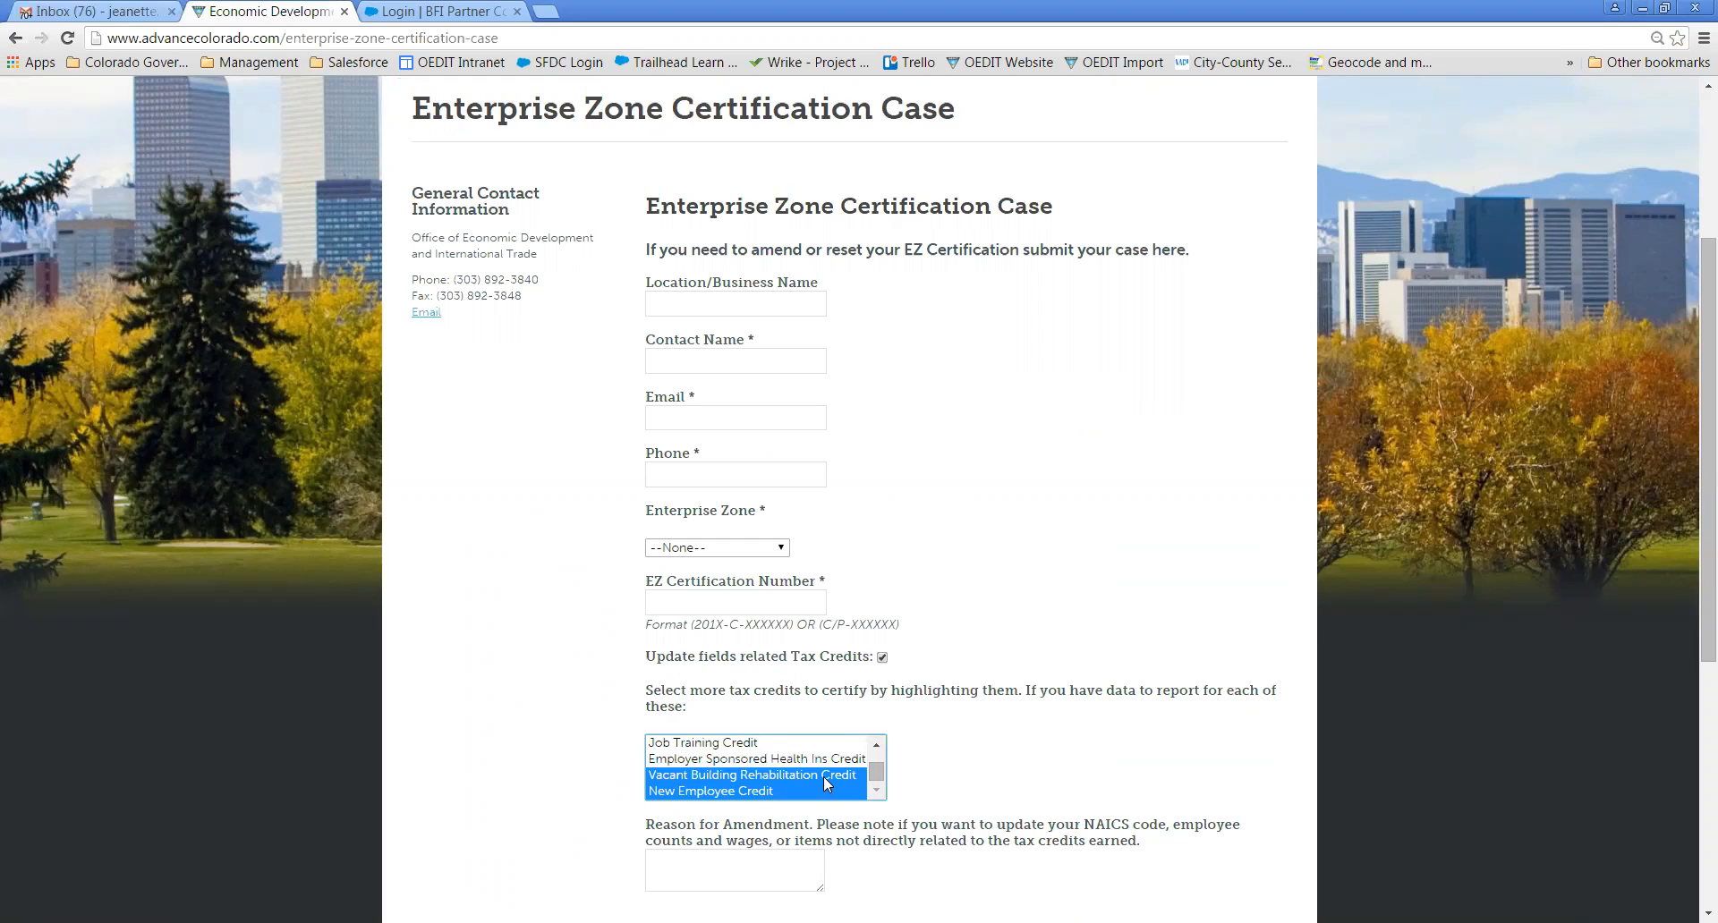
left_click(825, 784)
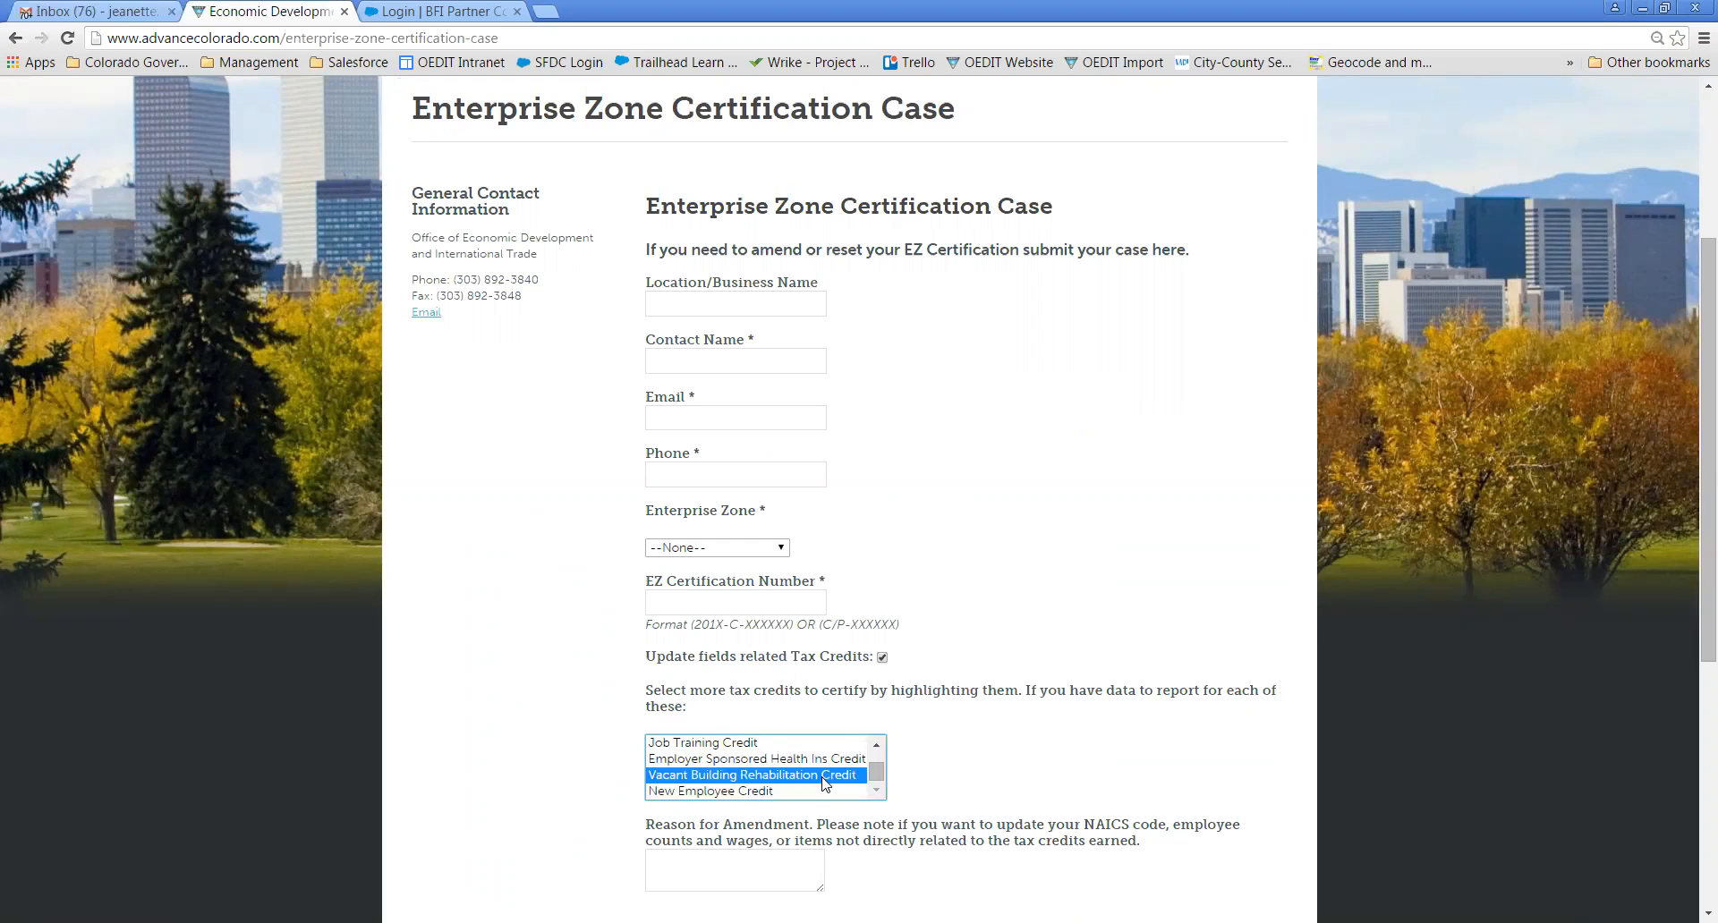
left_click(950, 763)
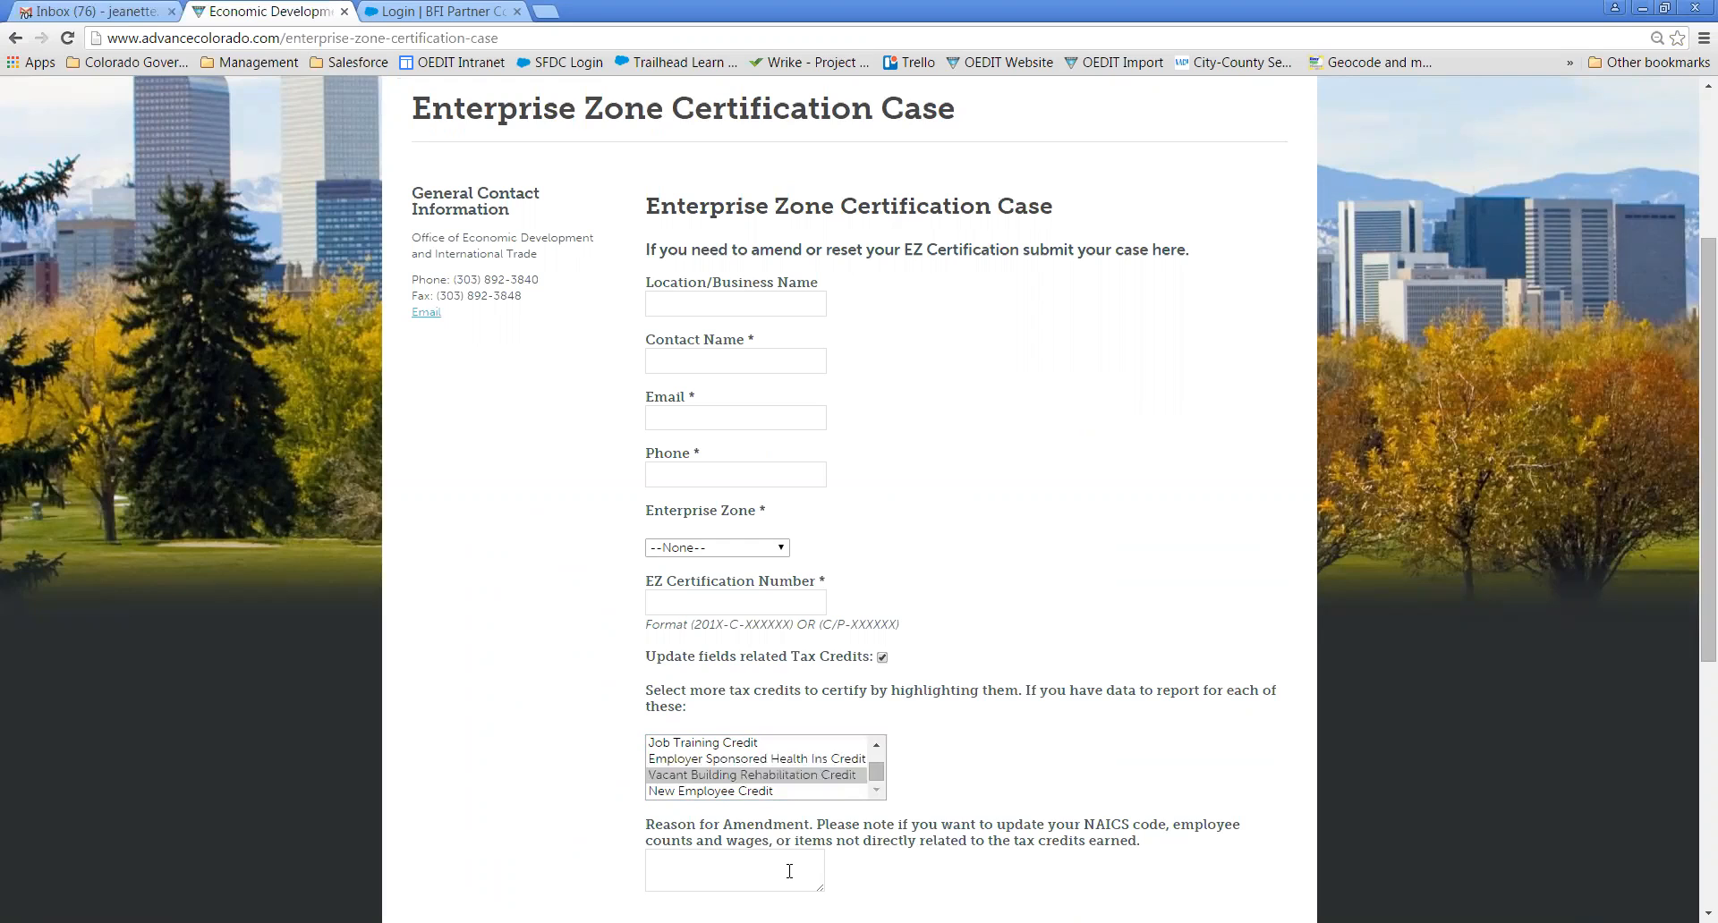
left_click(789, 871)
- Enter 'Test Case' as the location or business name
left_click(670, 309)
type("Test Case")
left_click(1025, 441)
- Enter the contact's full name and autofill their email and phone
left_click(757, 366)
type("Lar")
key("BackSpace")
key("BackSpace")
key("BackSpace")
type("K")
key("BackSpace")
key("Tab")
type("je")
left_click(767, 452)
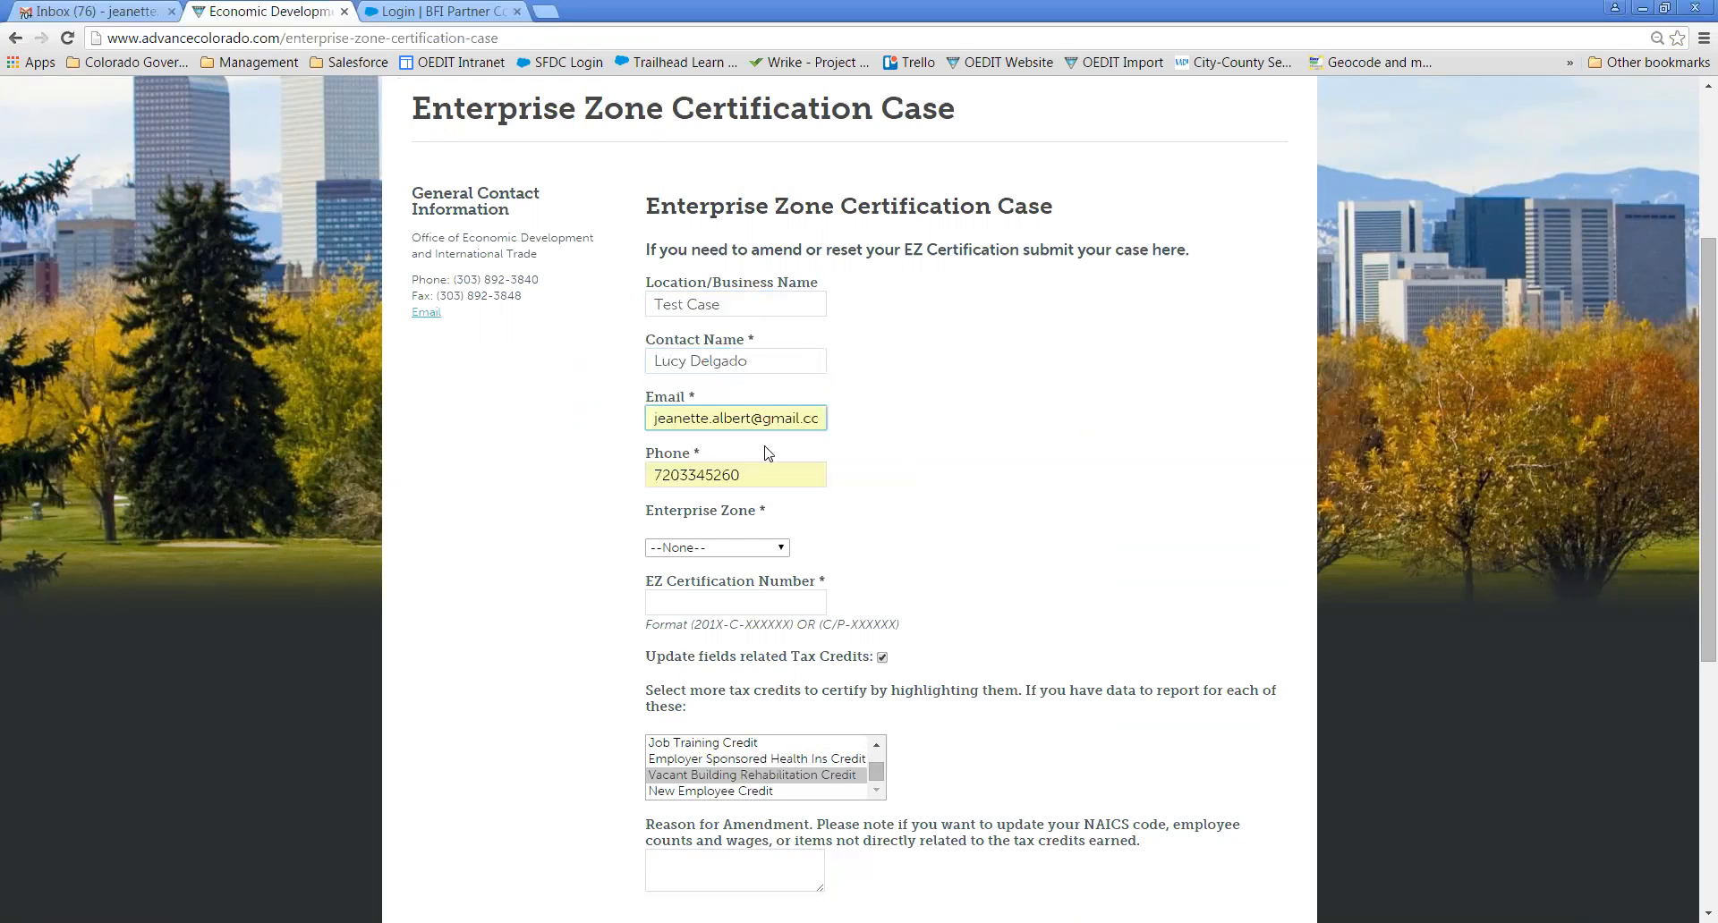
left_click(720, 549)
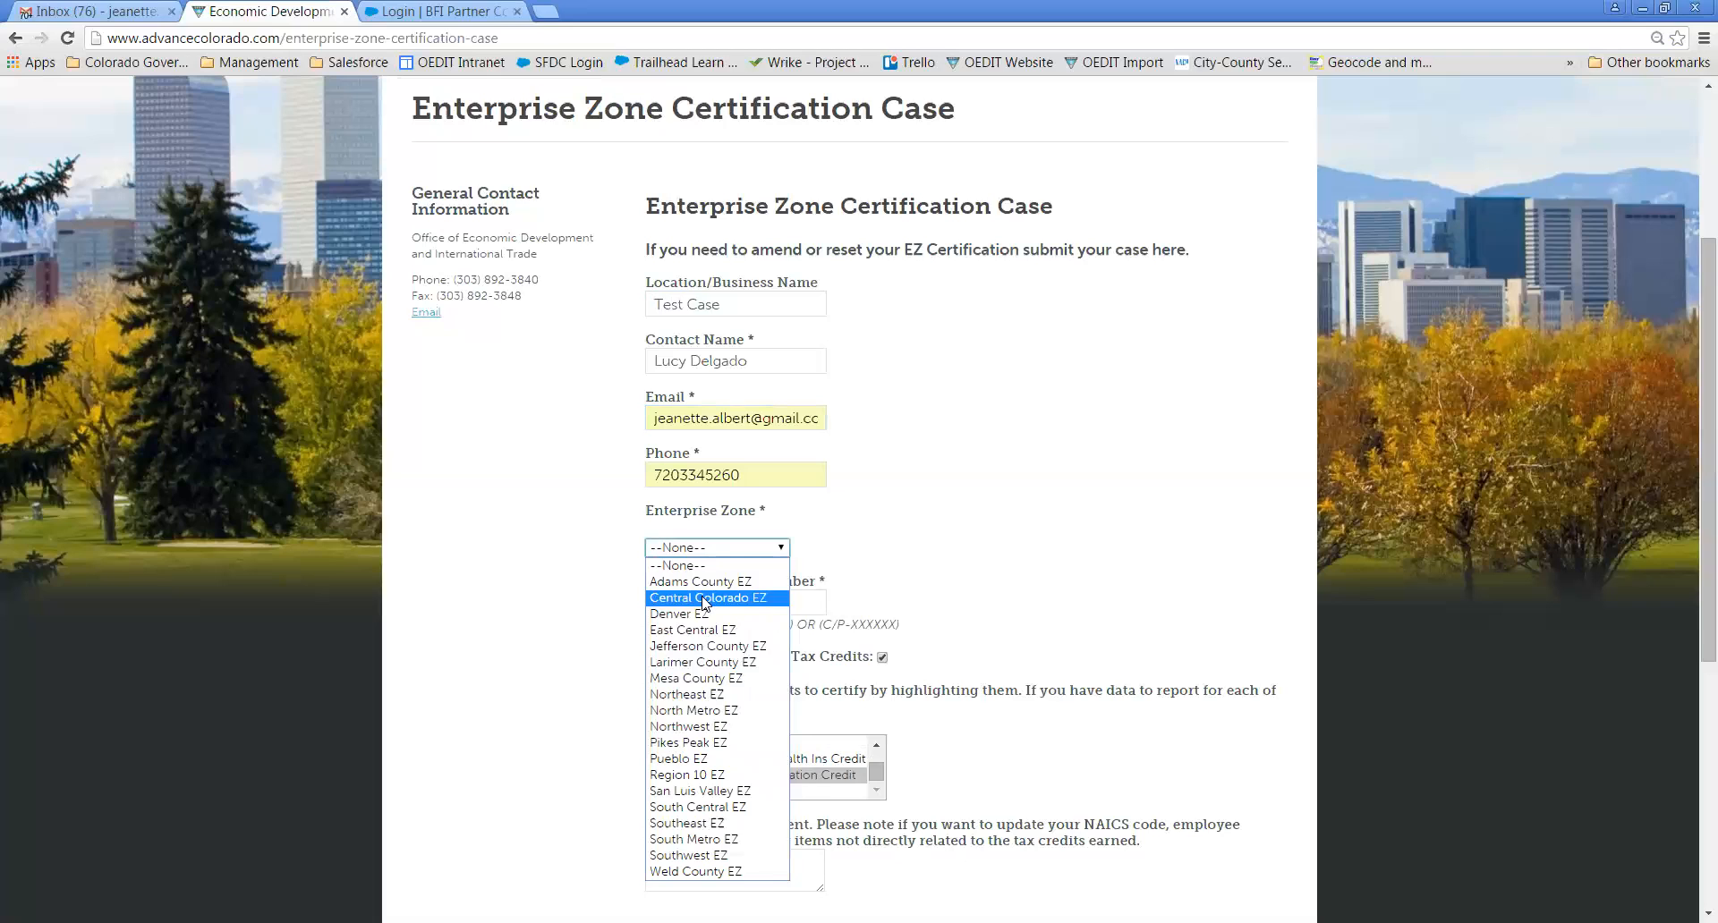
left_click(702, 728)
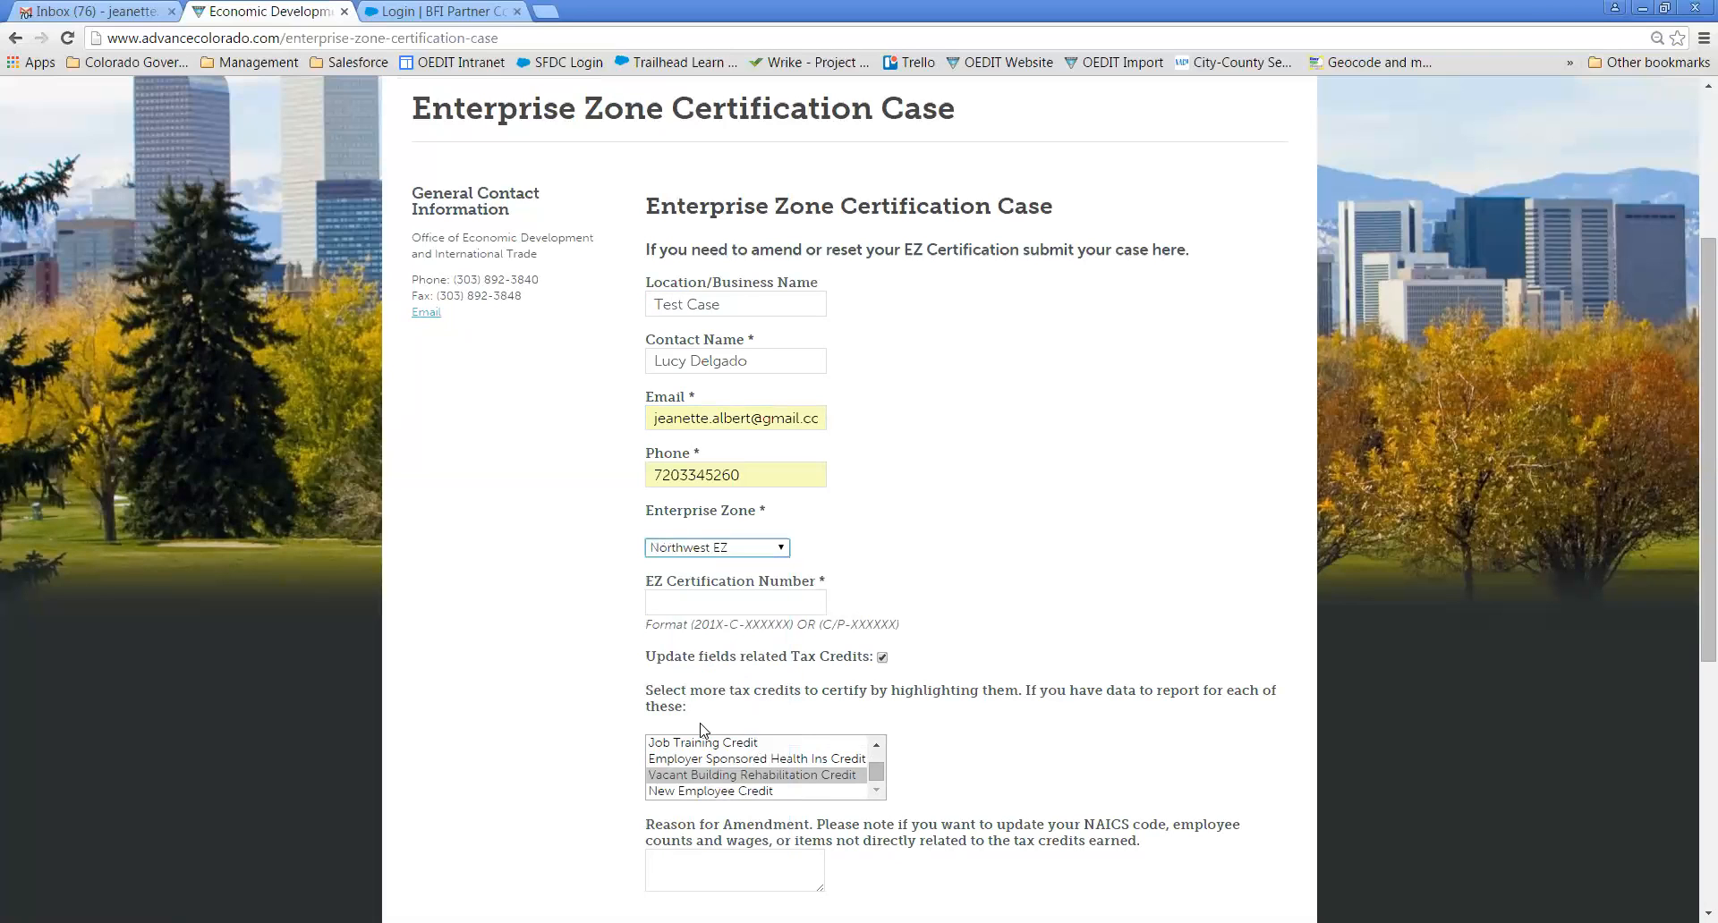
left_click(721, 603)
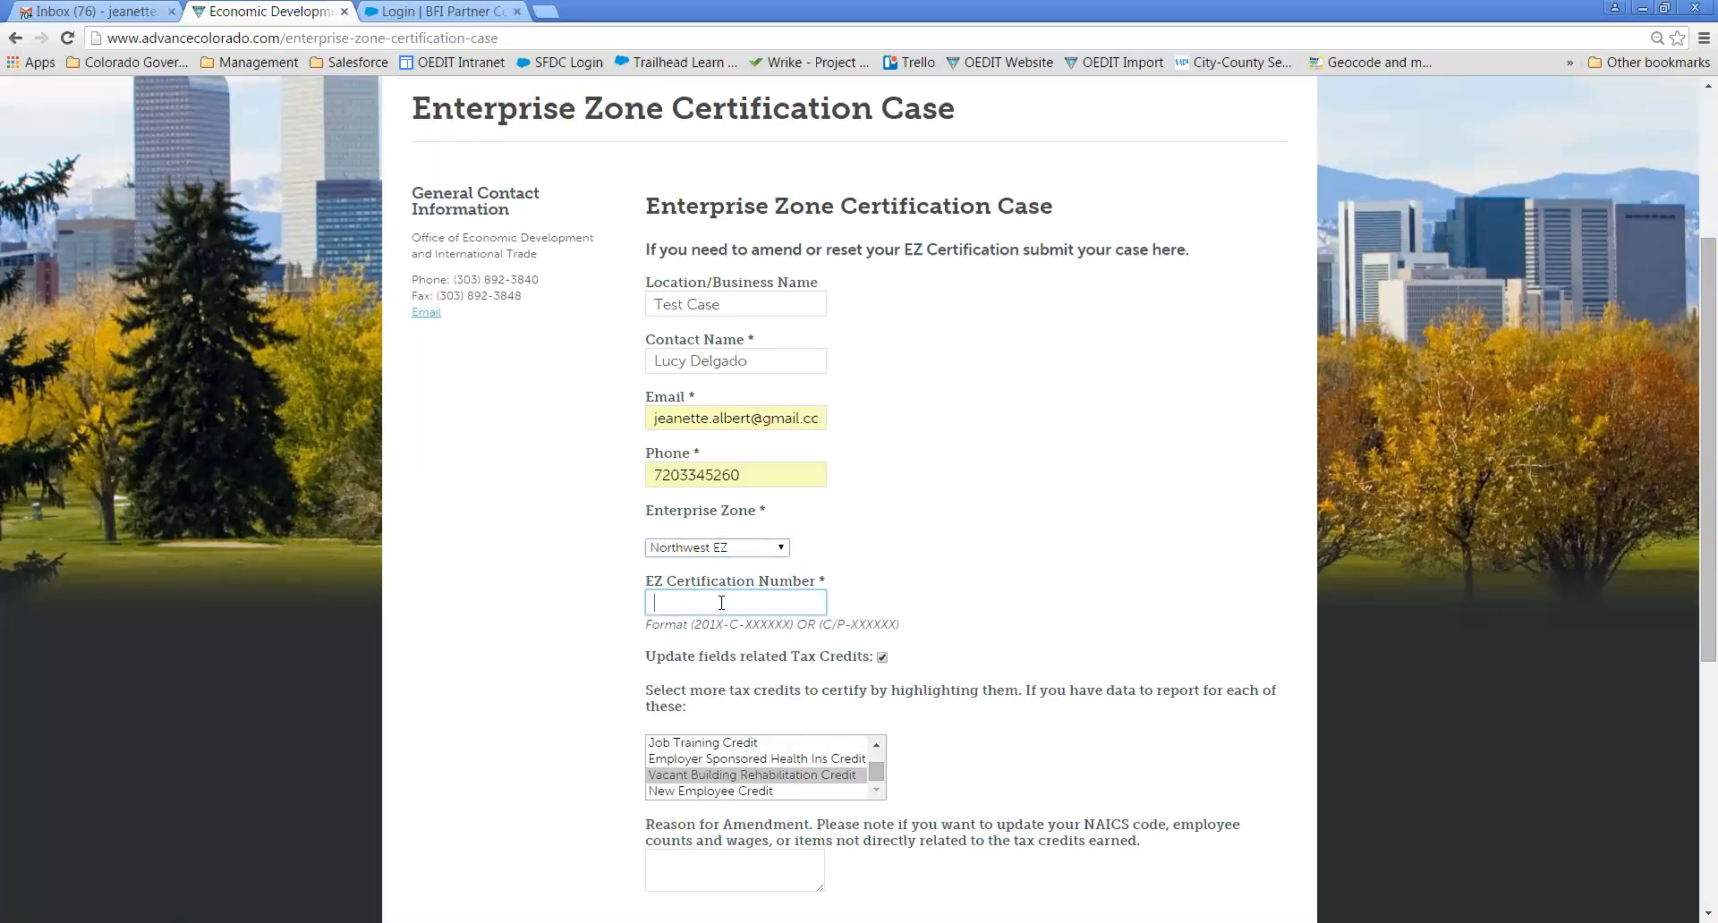
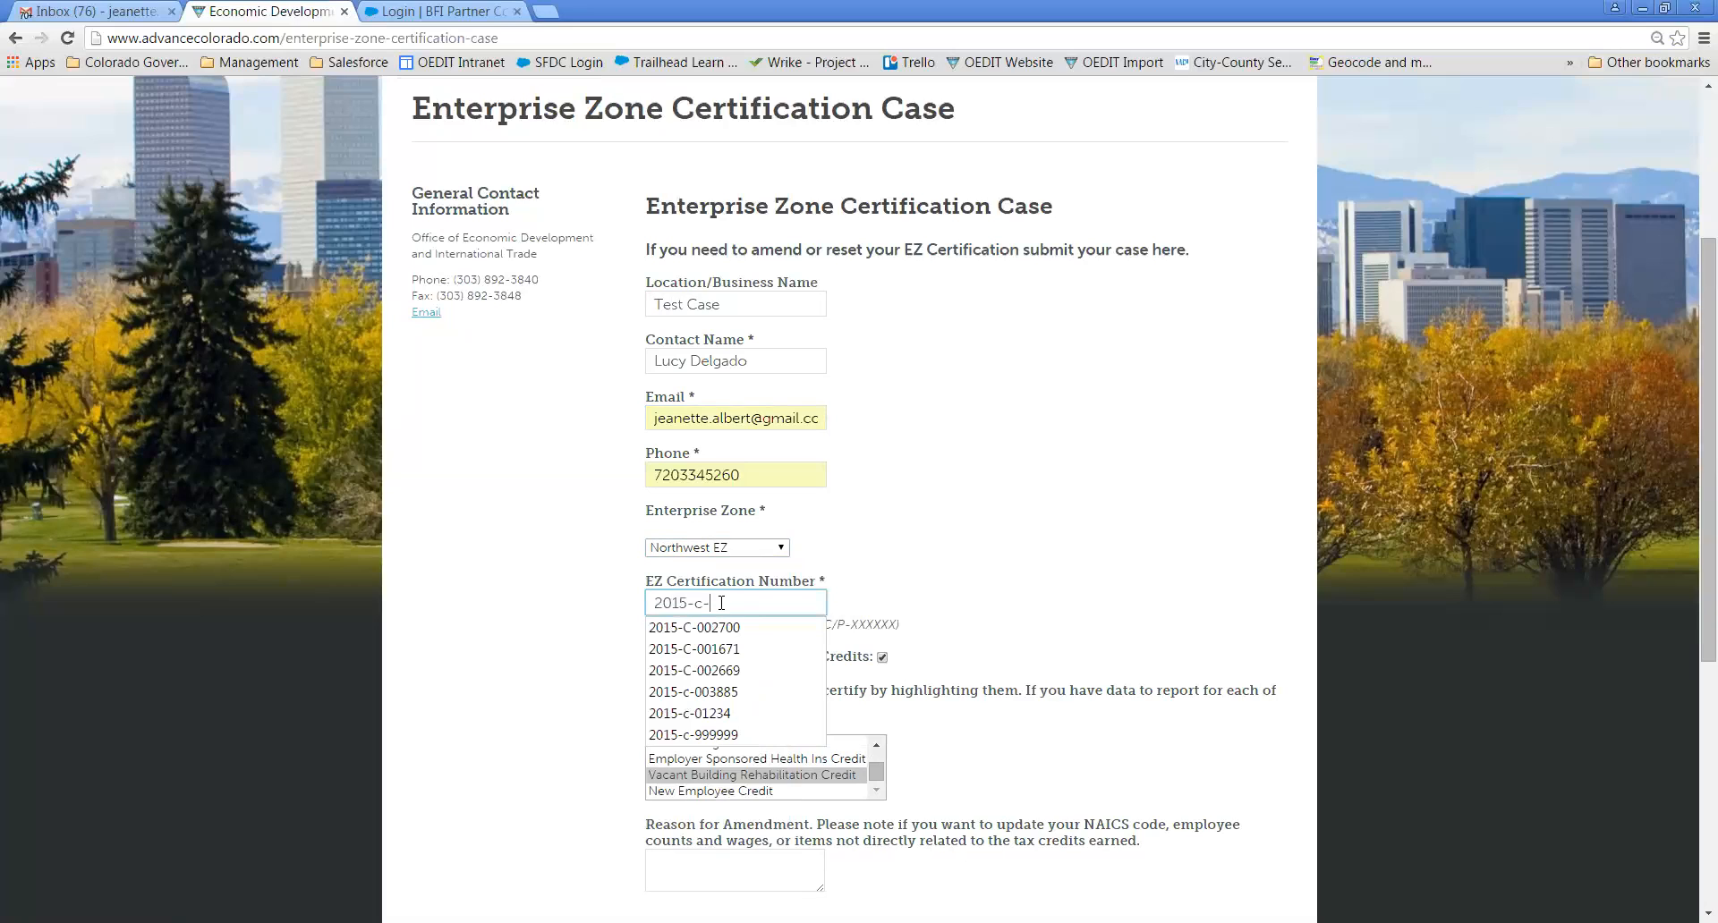
left_click(997, 615)
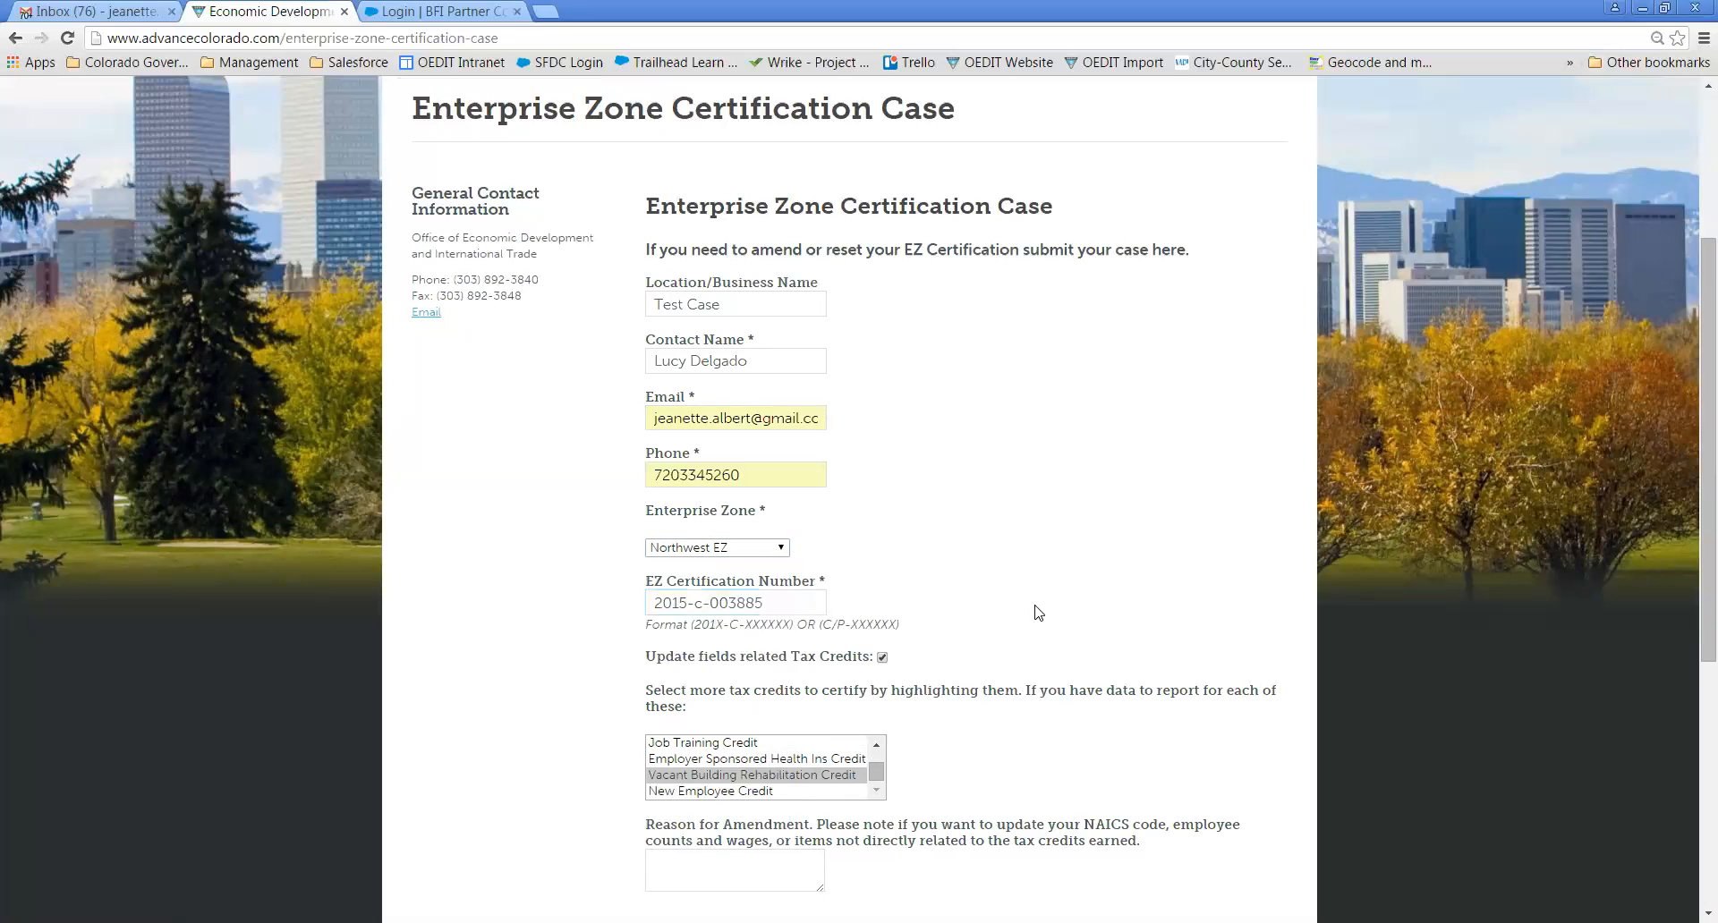
left_click(786, 870)
type("needs to correct")
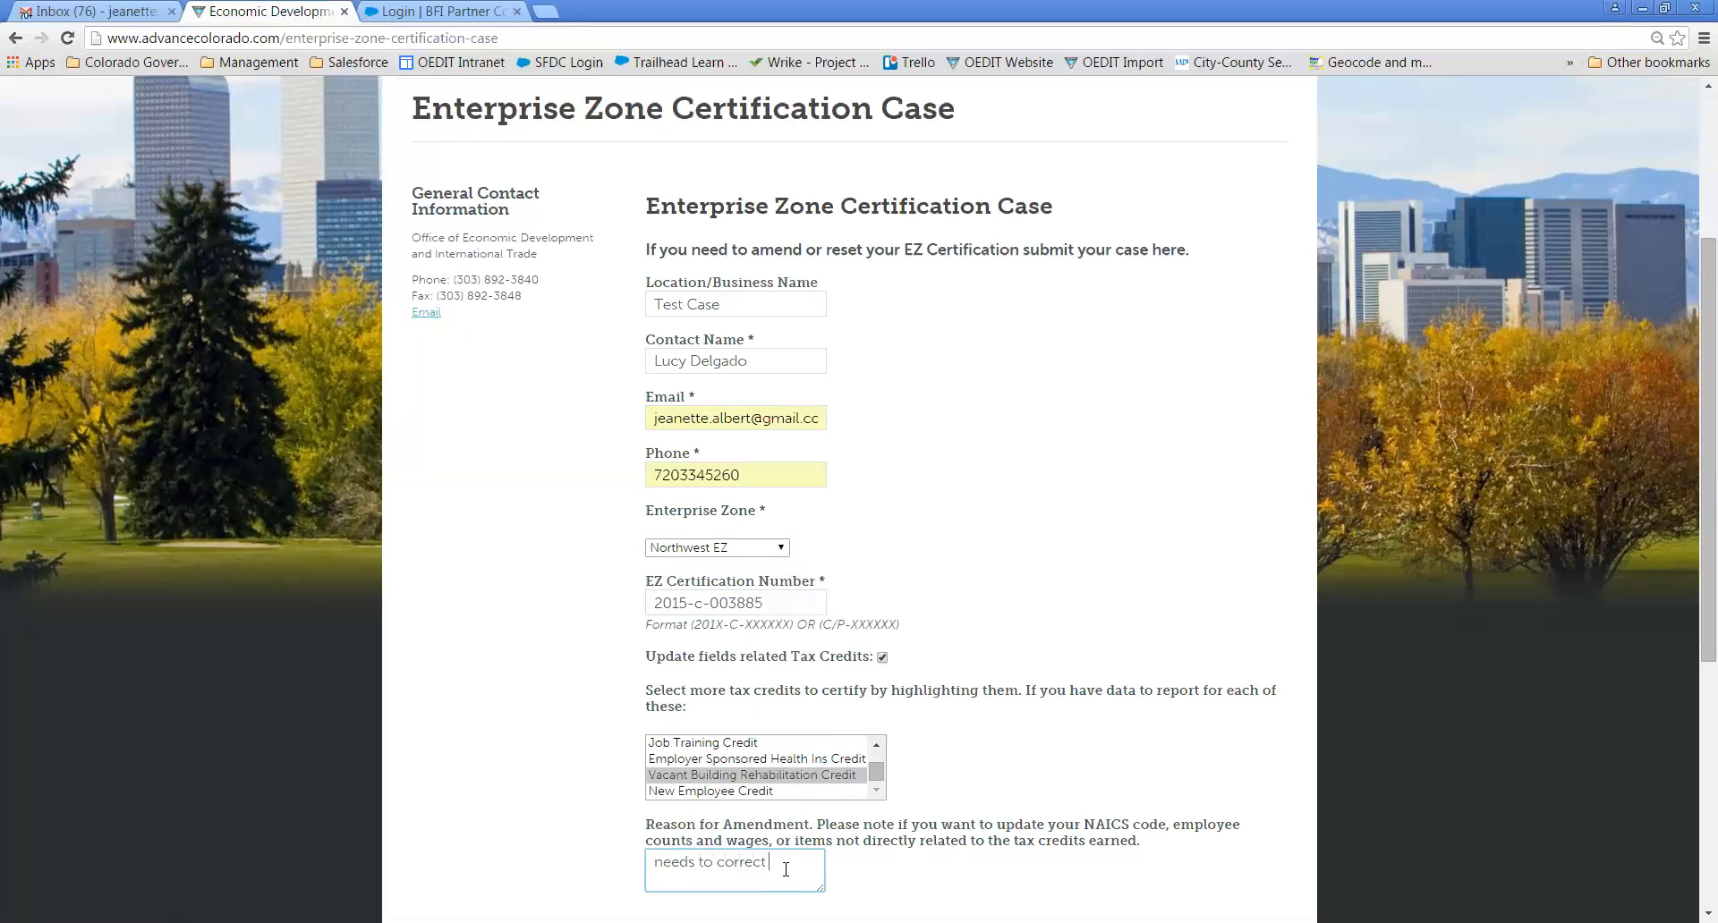
type("ata and add two more tax cr")
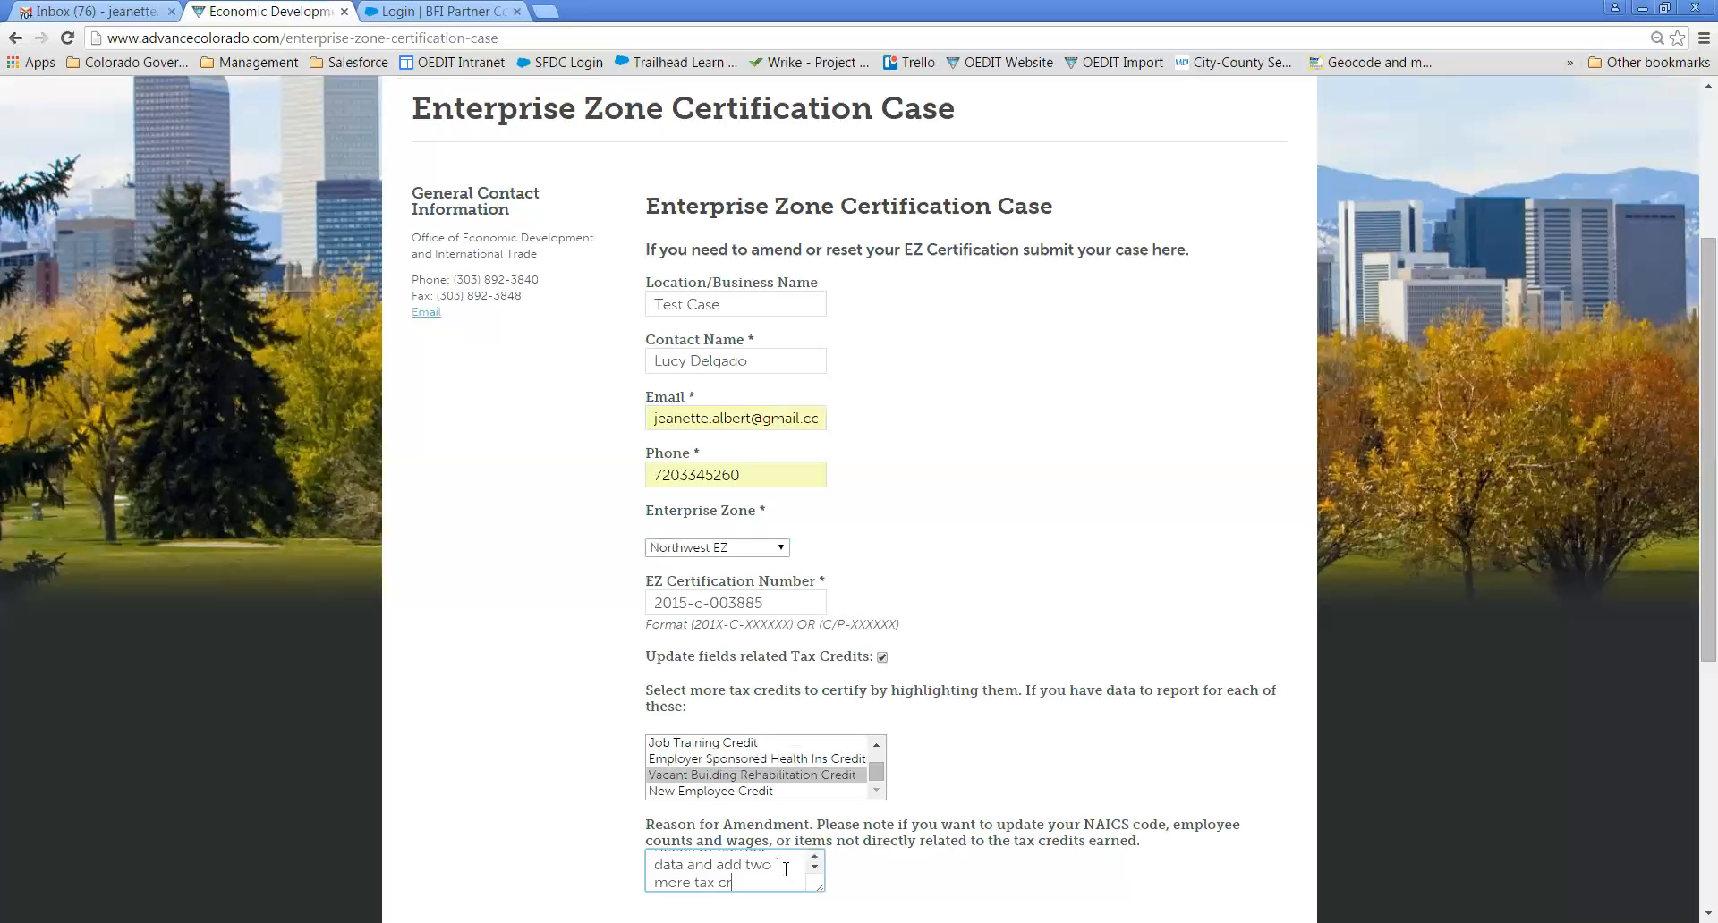
type("edits.")
- Submit the amendment case with request type and category unchanged, then go to the Gmail inbox
scroll(1080, 723, "down", 3)
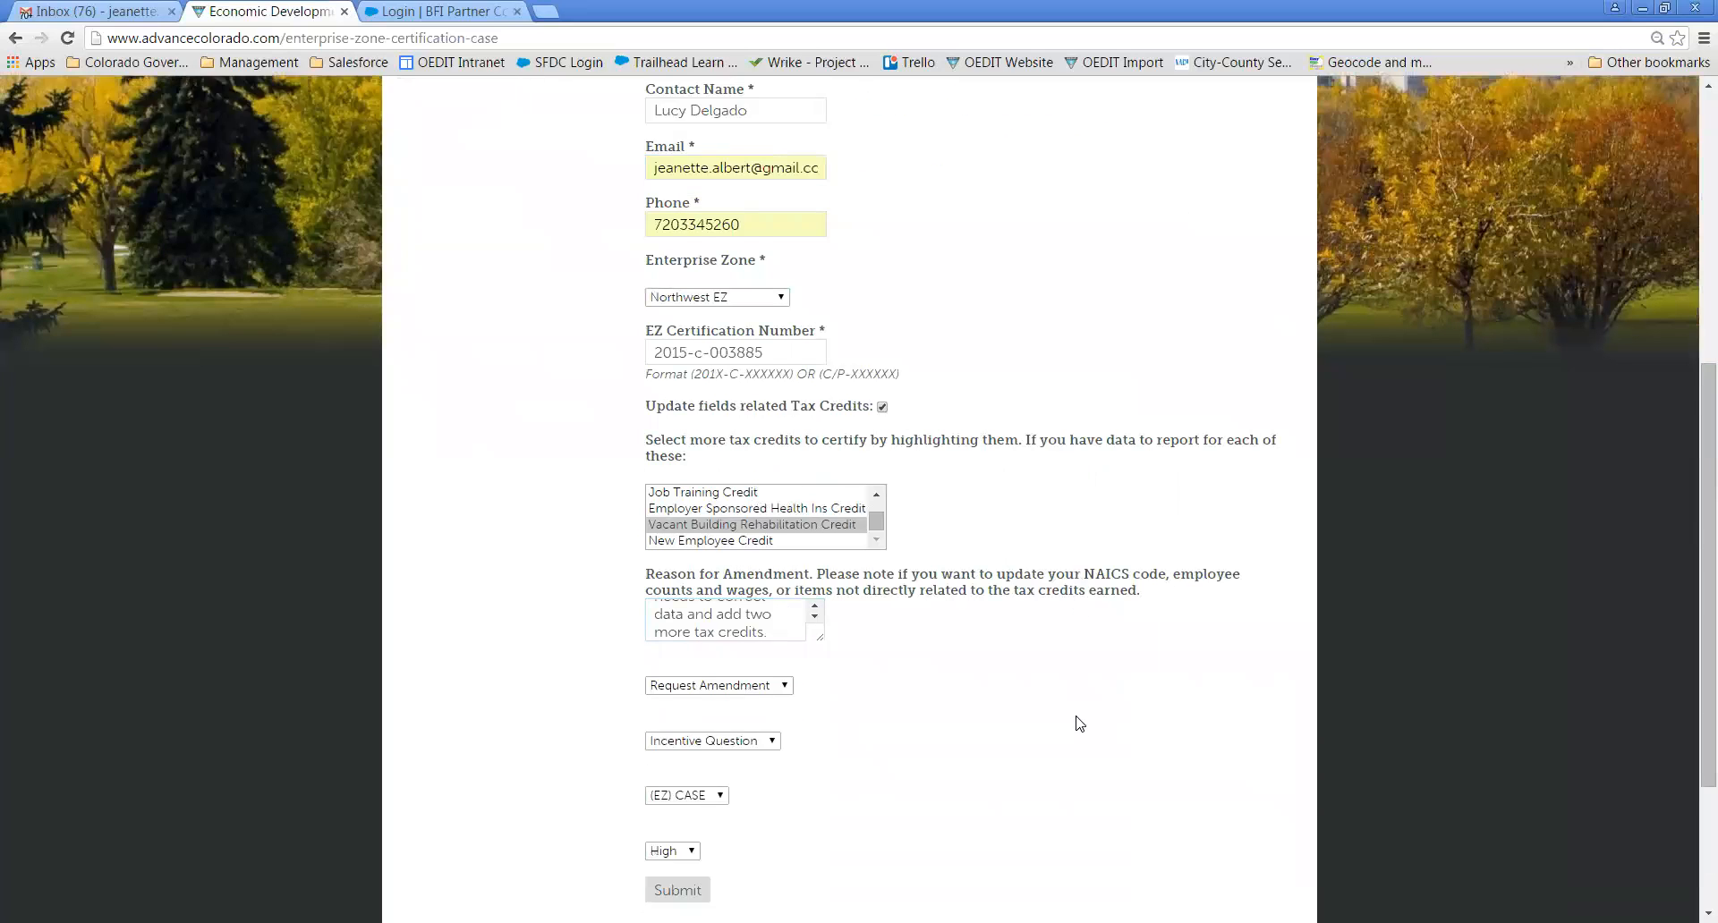
scroll(1080, 723, "down", 1)
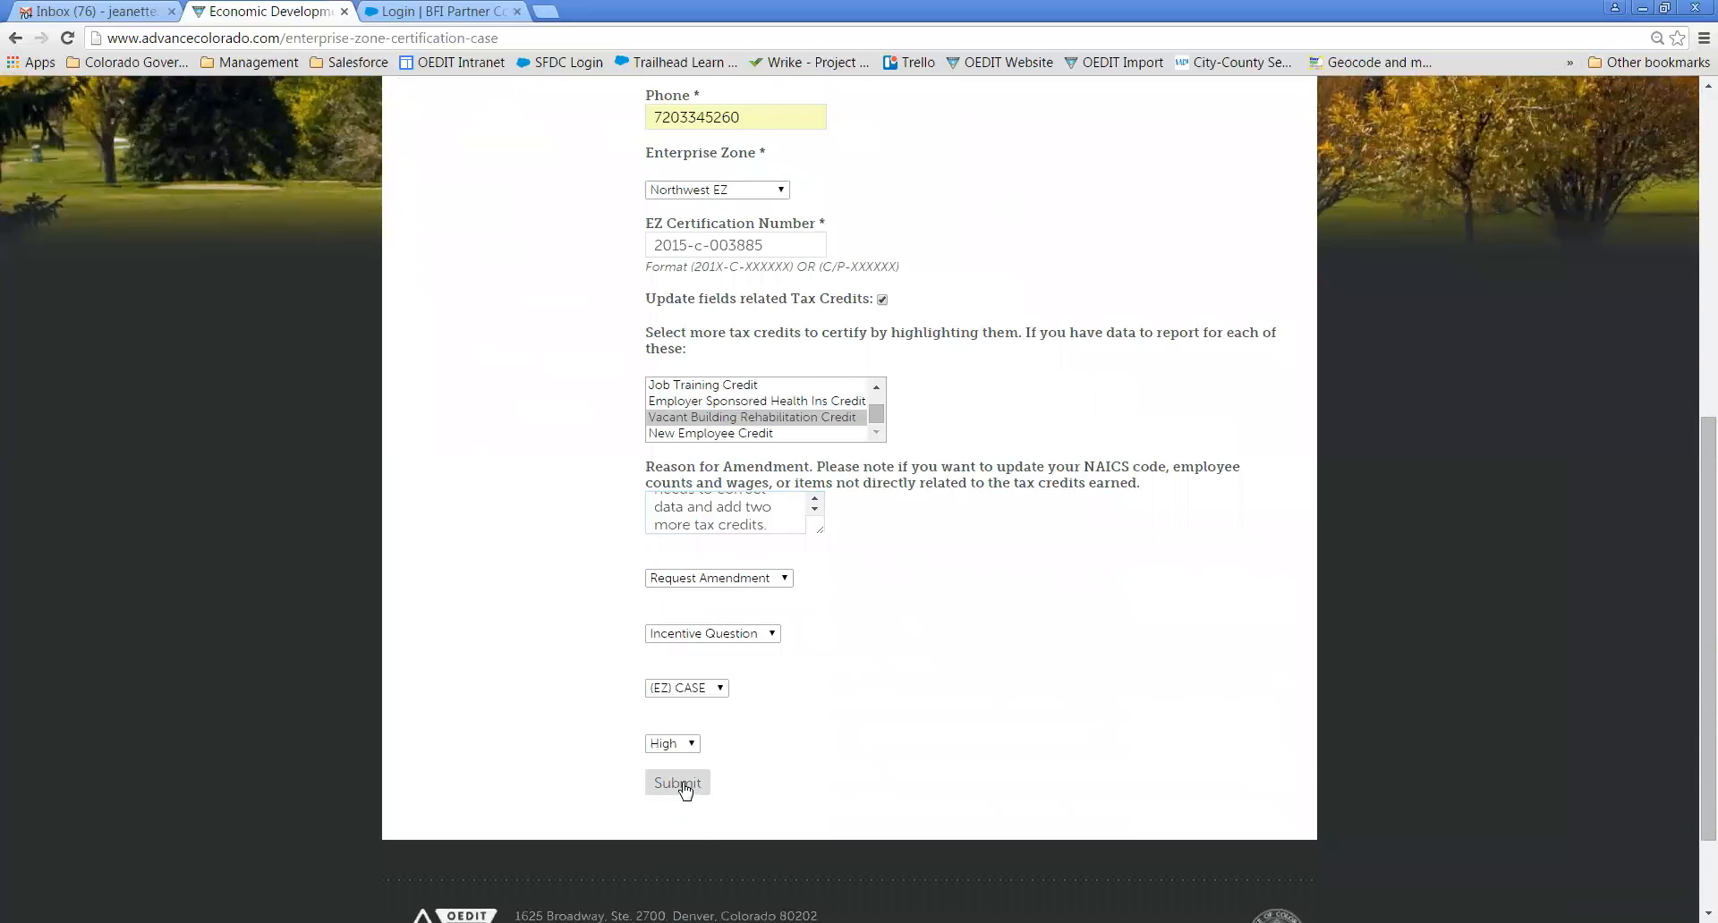
left_click(750, 577)
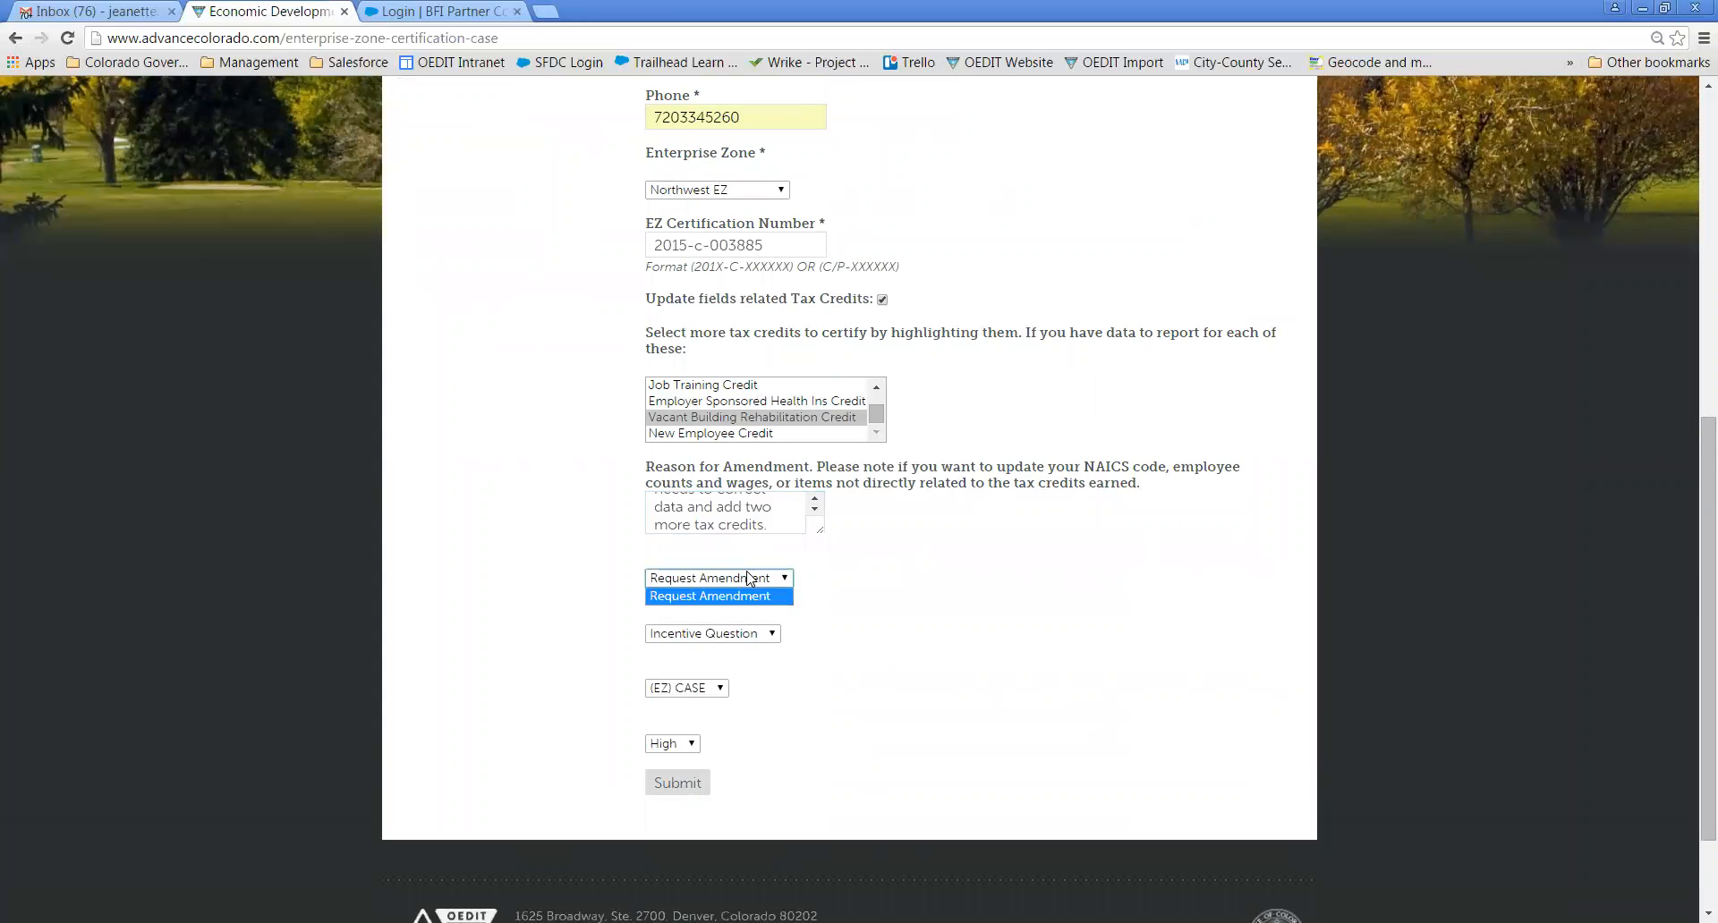
left_click(756, 634)
left_click(784, 701)
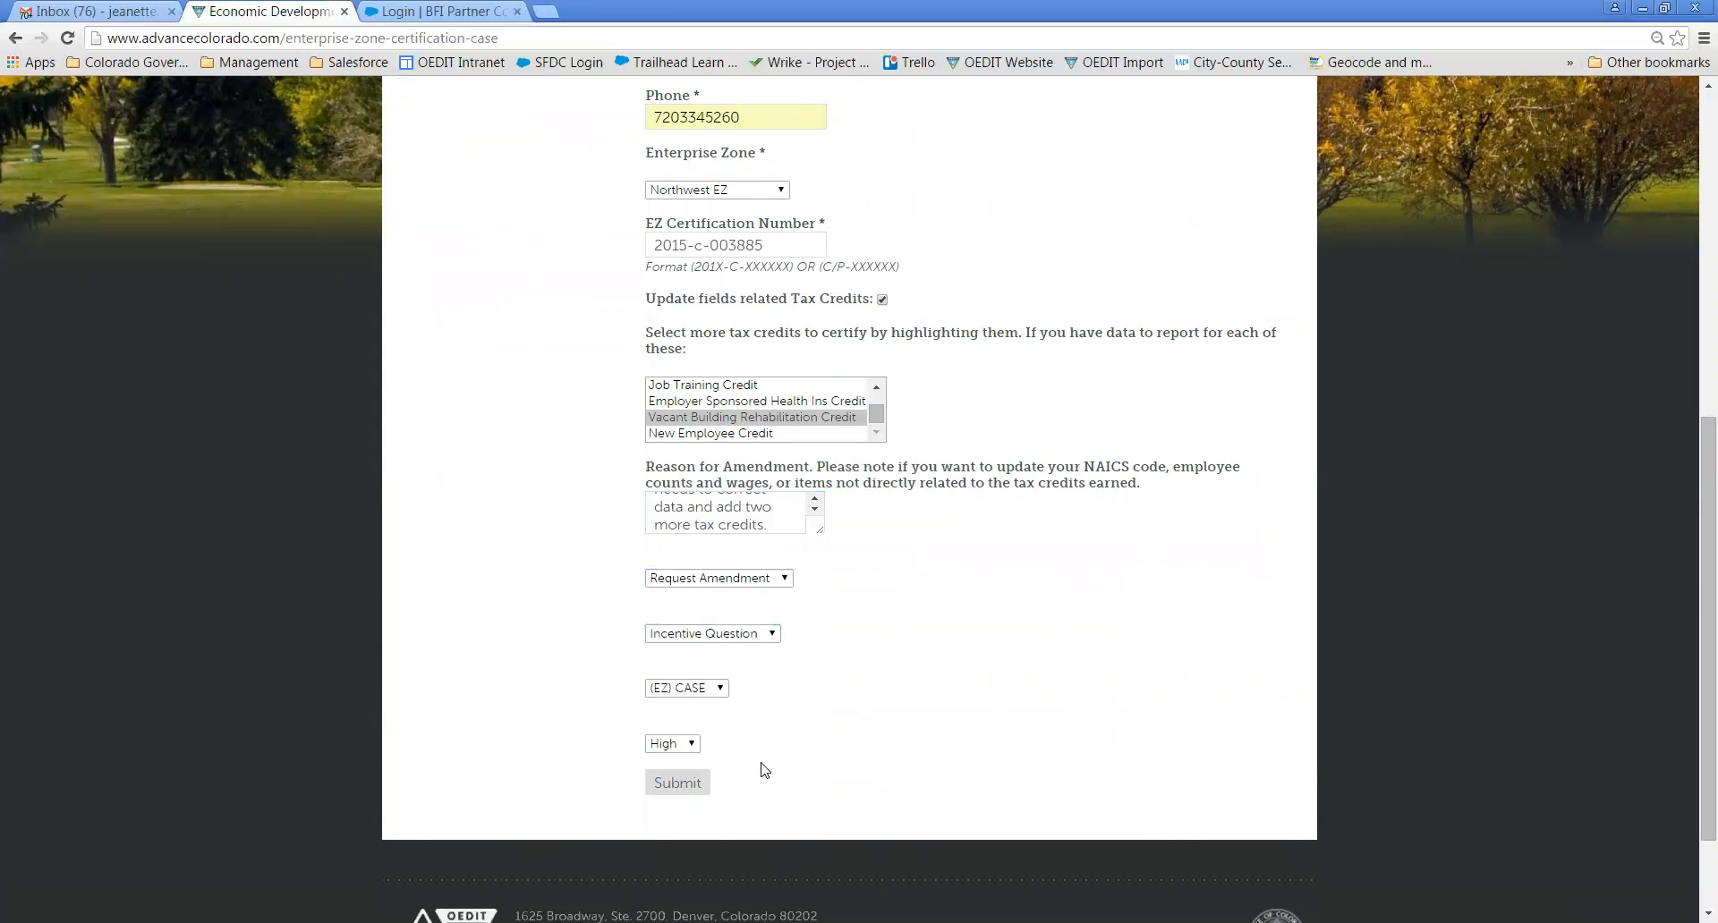
left_click(679, 784)
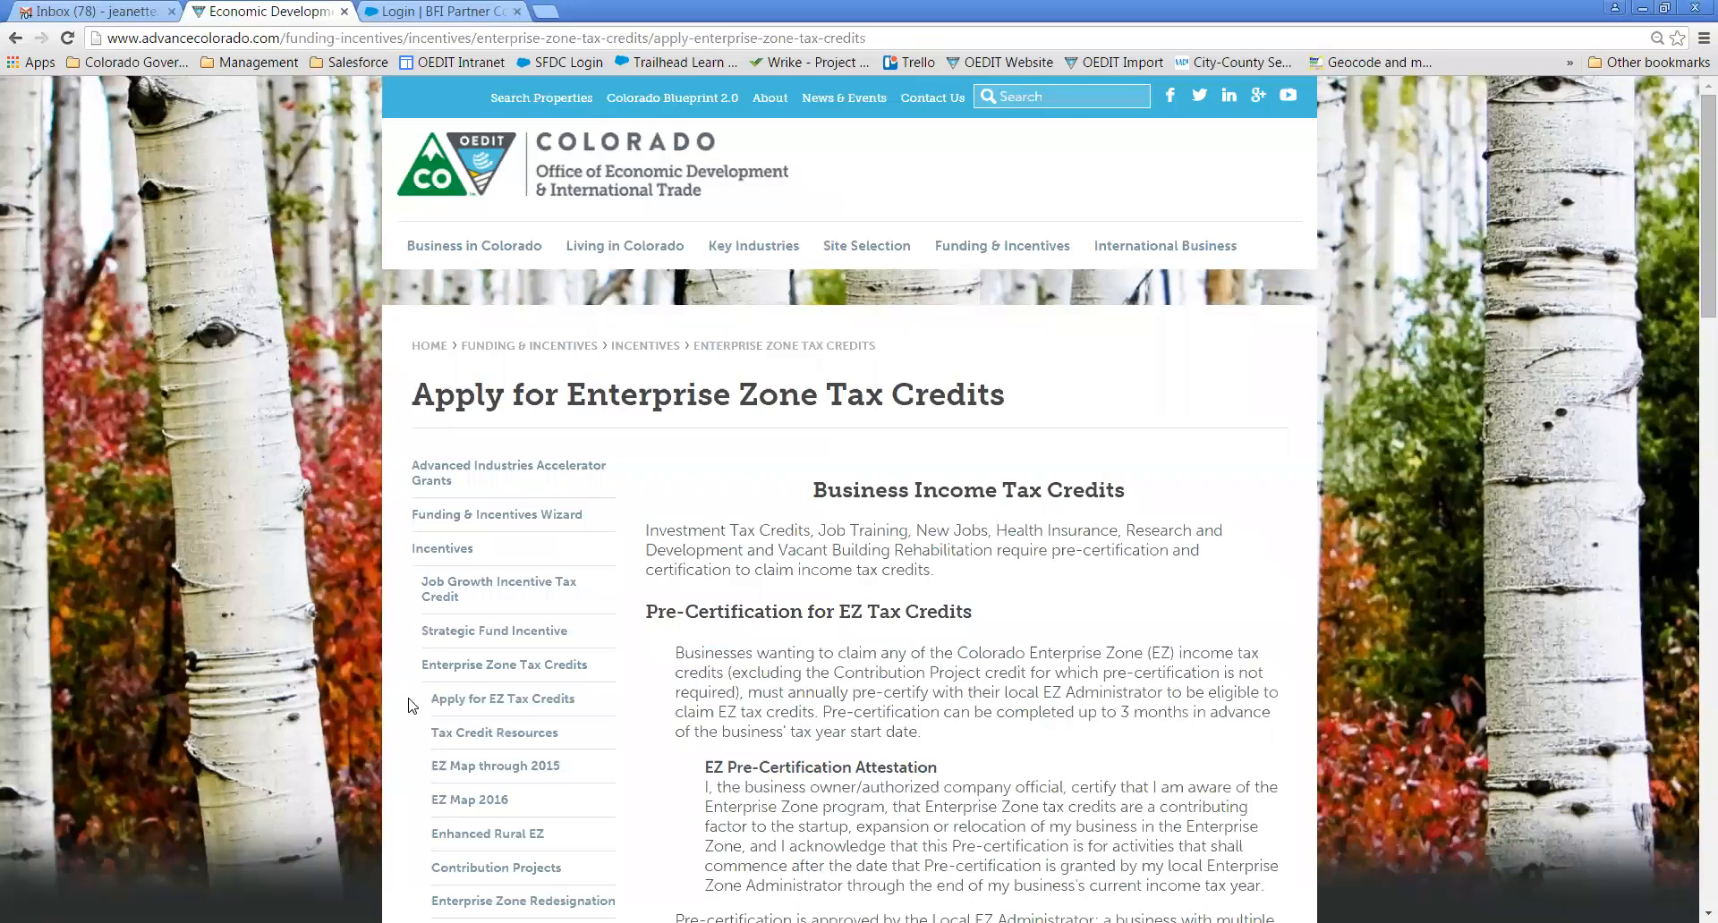
left_click(92, 17)
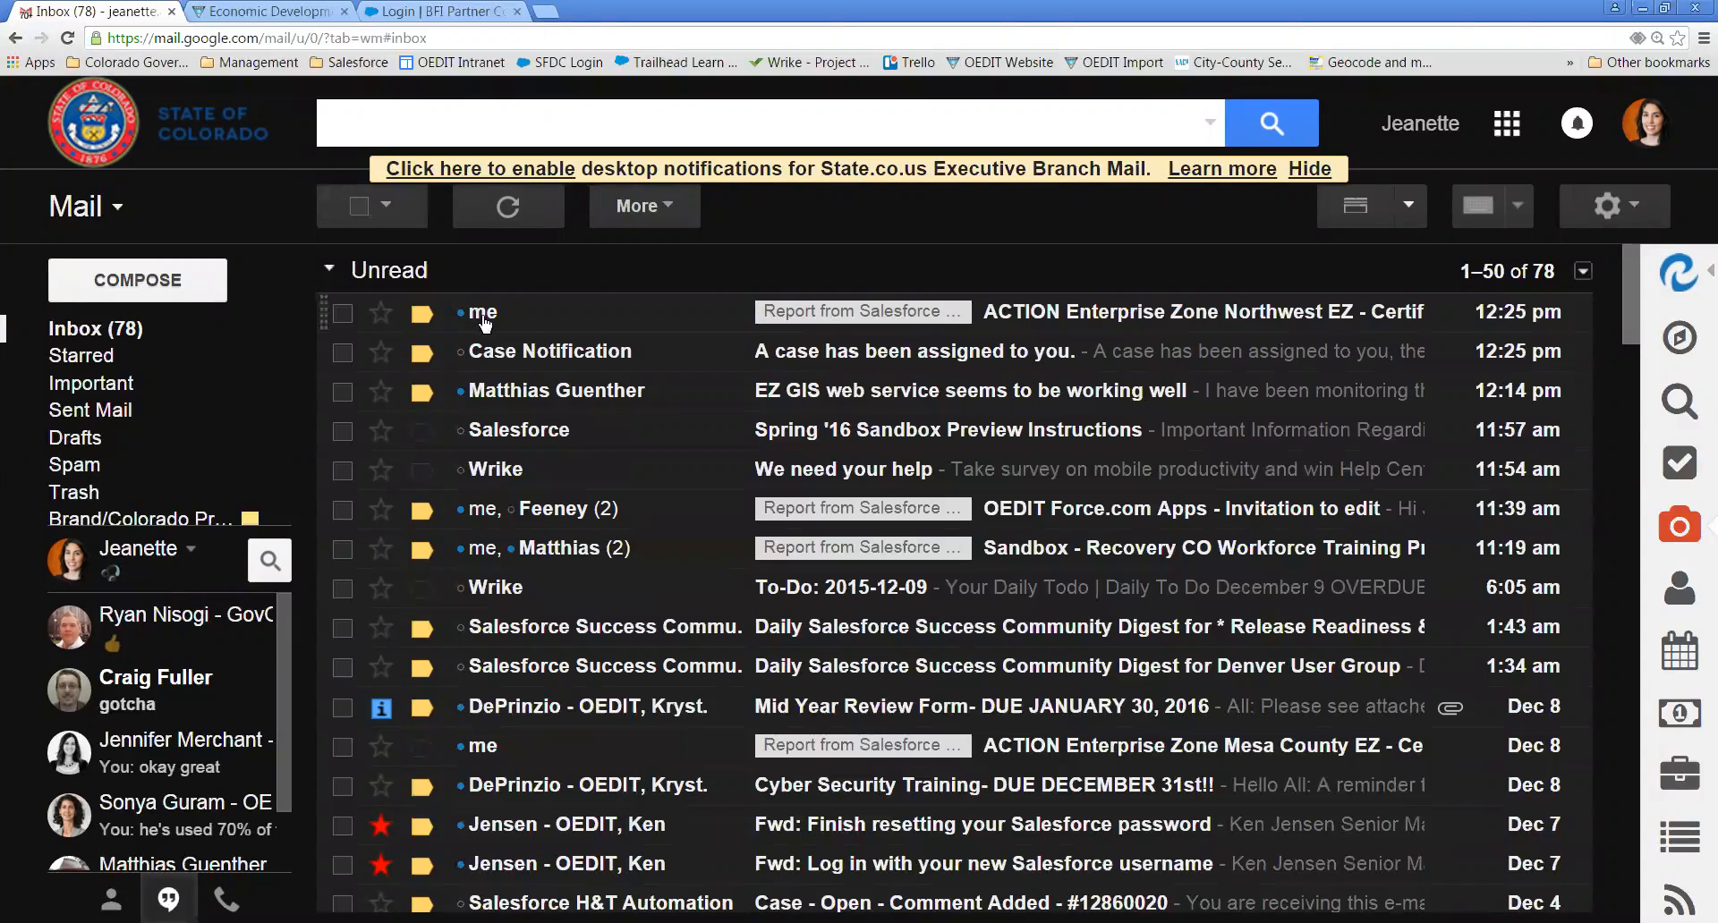
mouse_move(483, 313)
left_click(484, 318)
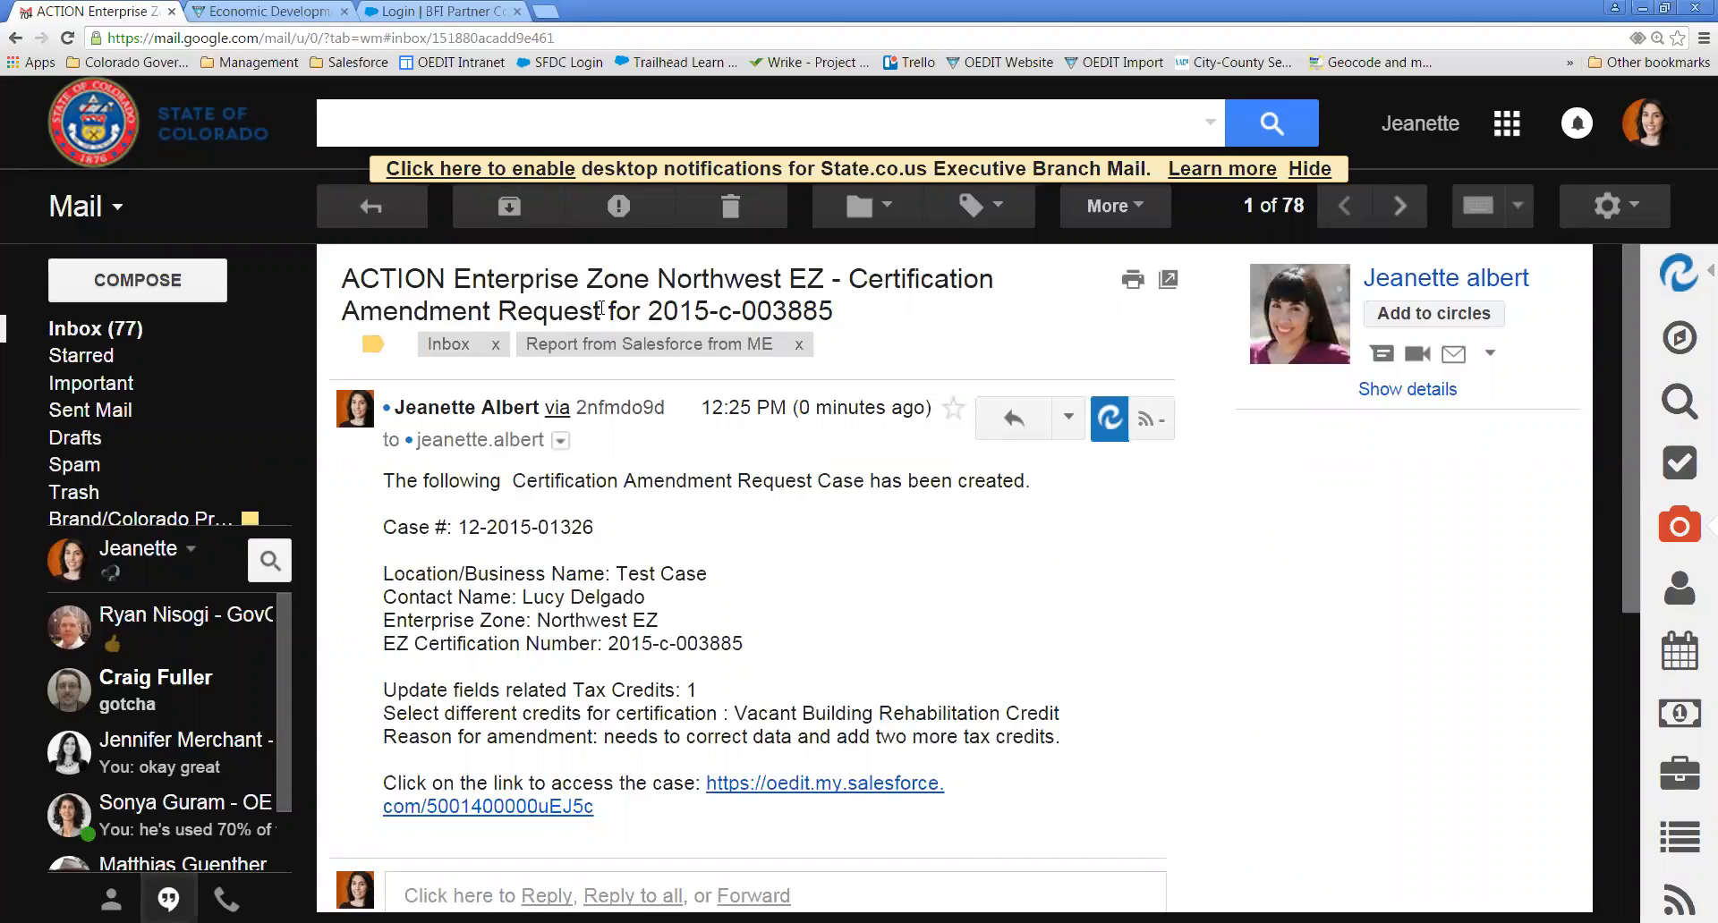
left_click_drag(649, 310, 828, 309)
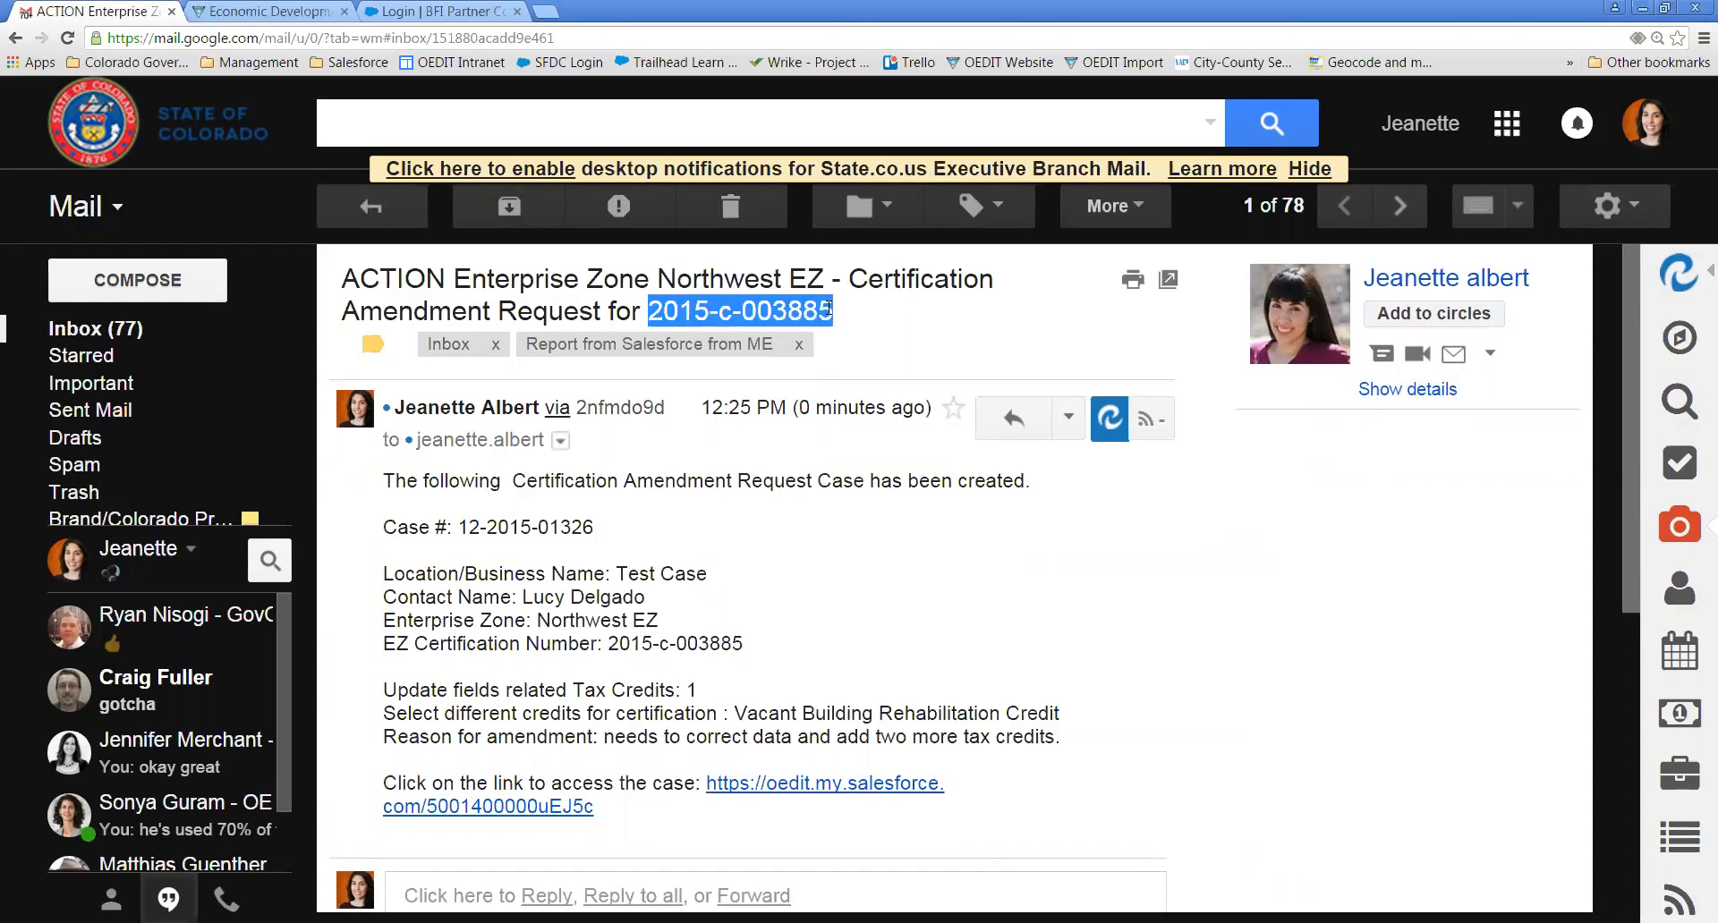
left_click(876, 586)
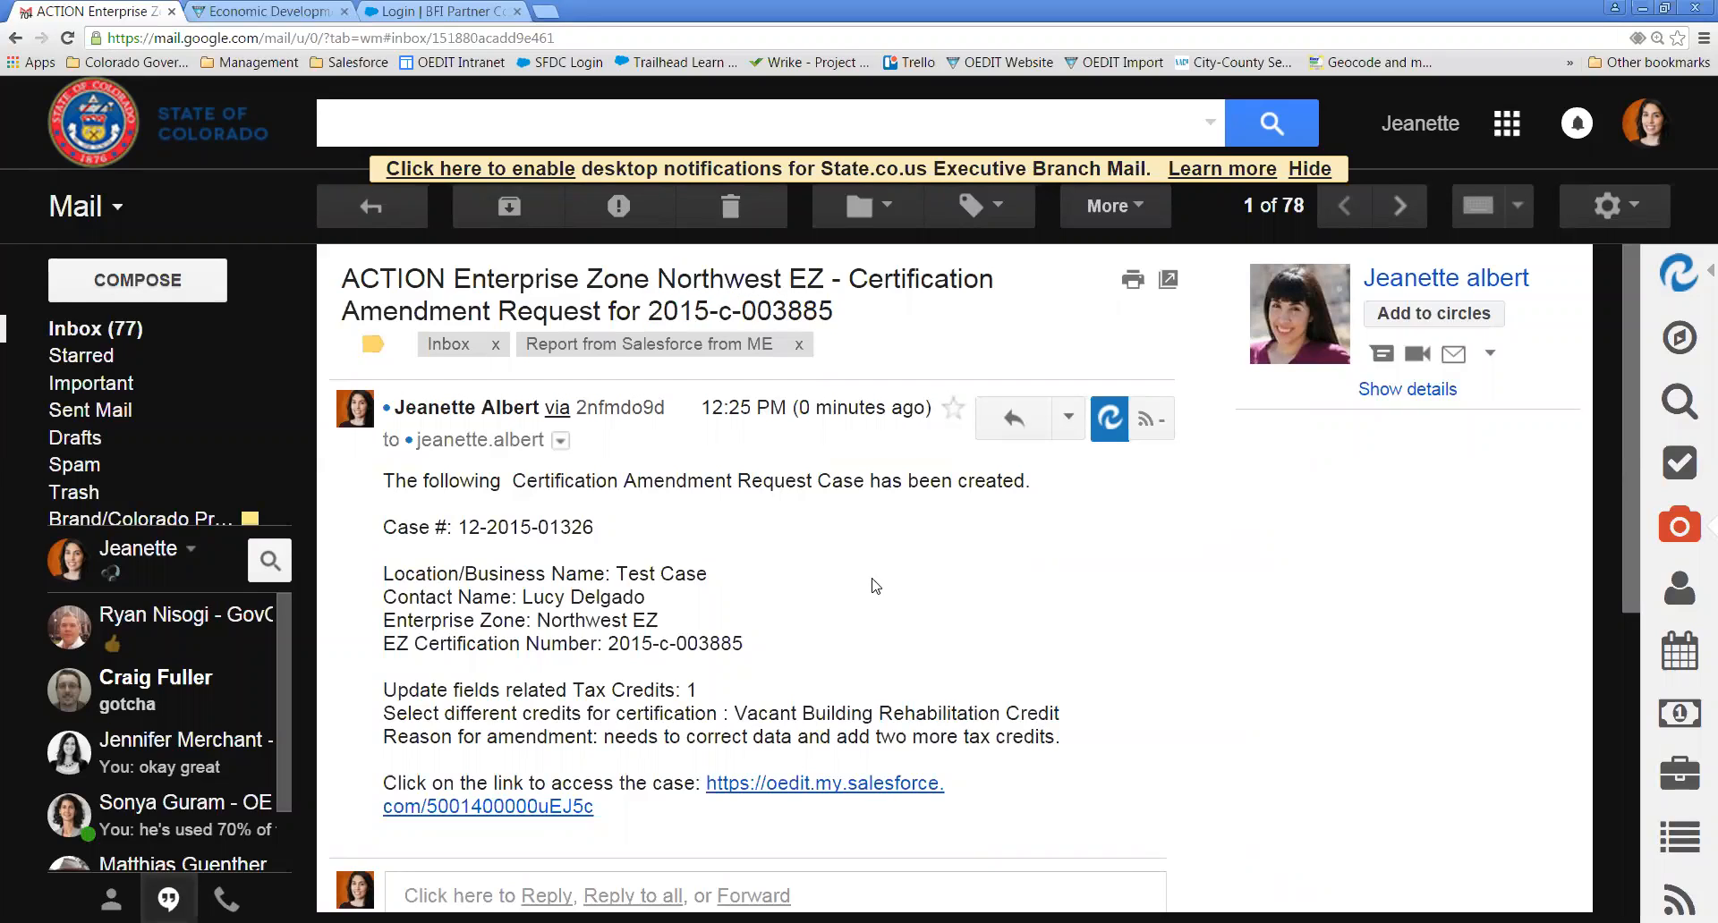
left_click_drag(458, 528, 629, 535)
left_click(684, 548)
scroll(684, 548, "down", 3)
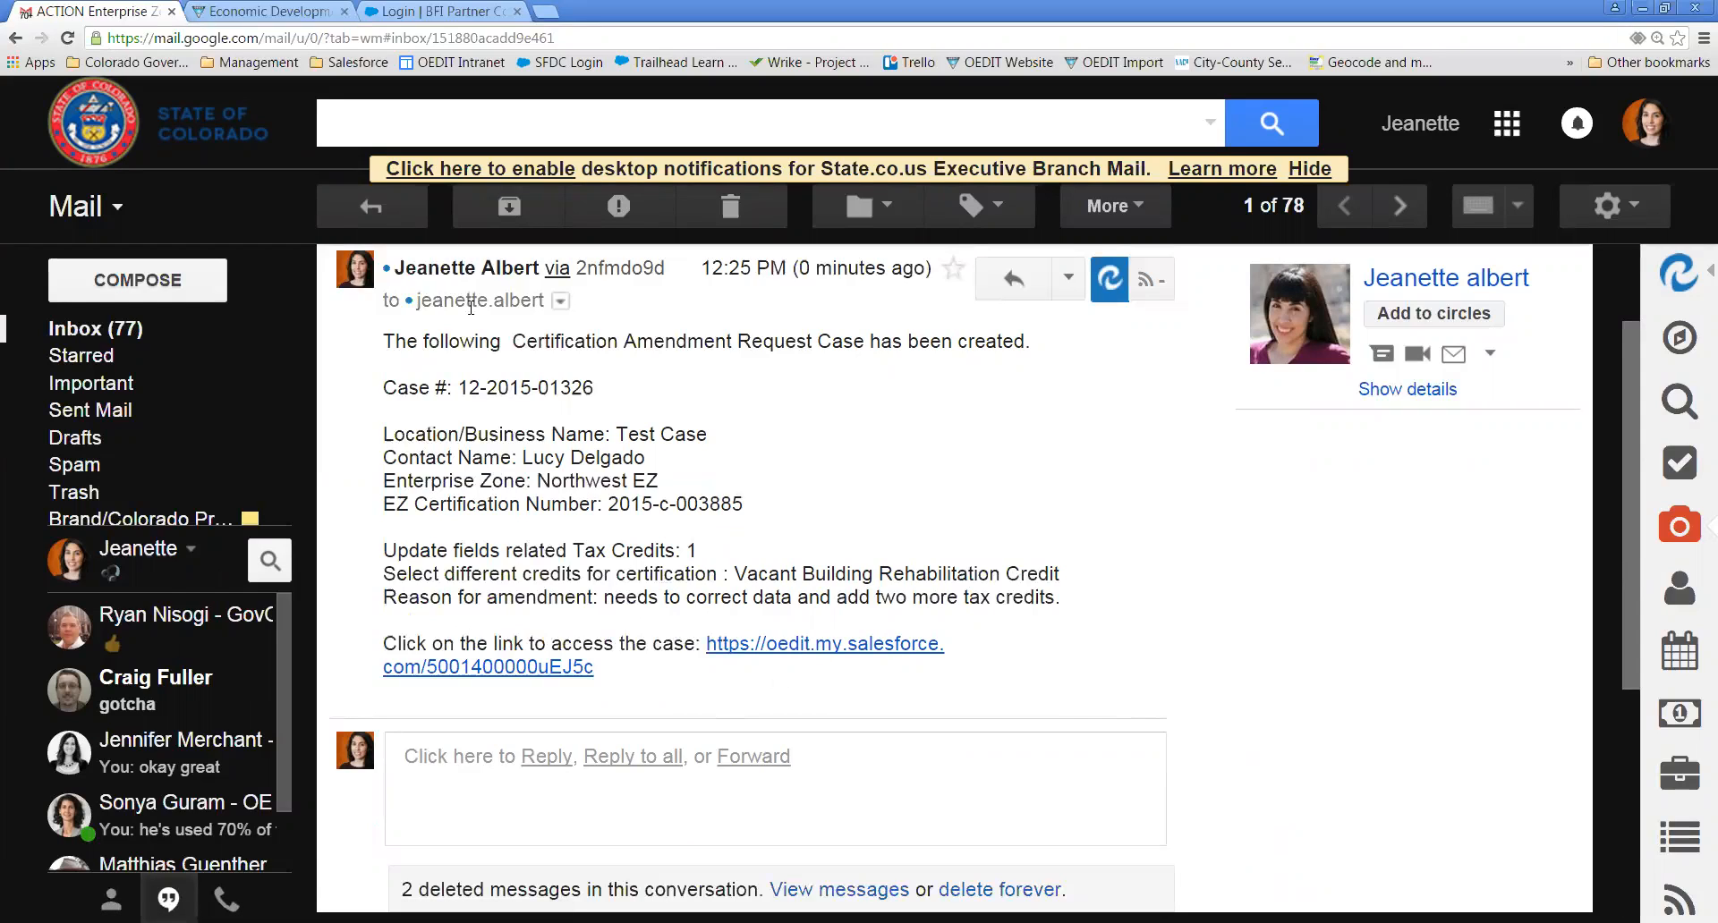
- Log in to the BFI Partner Community and go to Cases
left_click(437, 13)
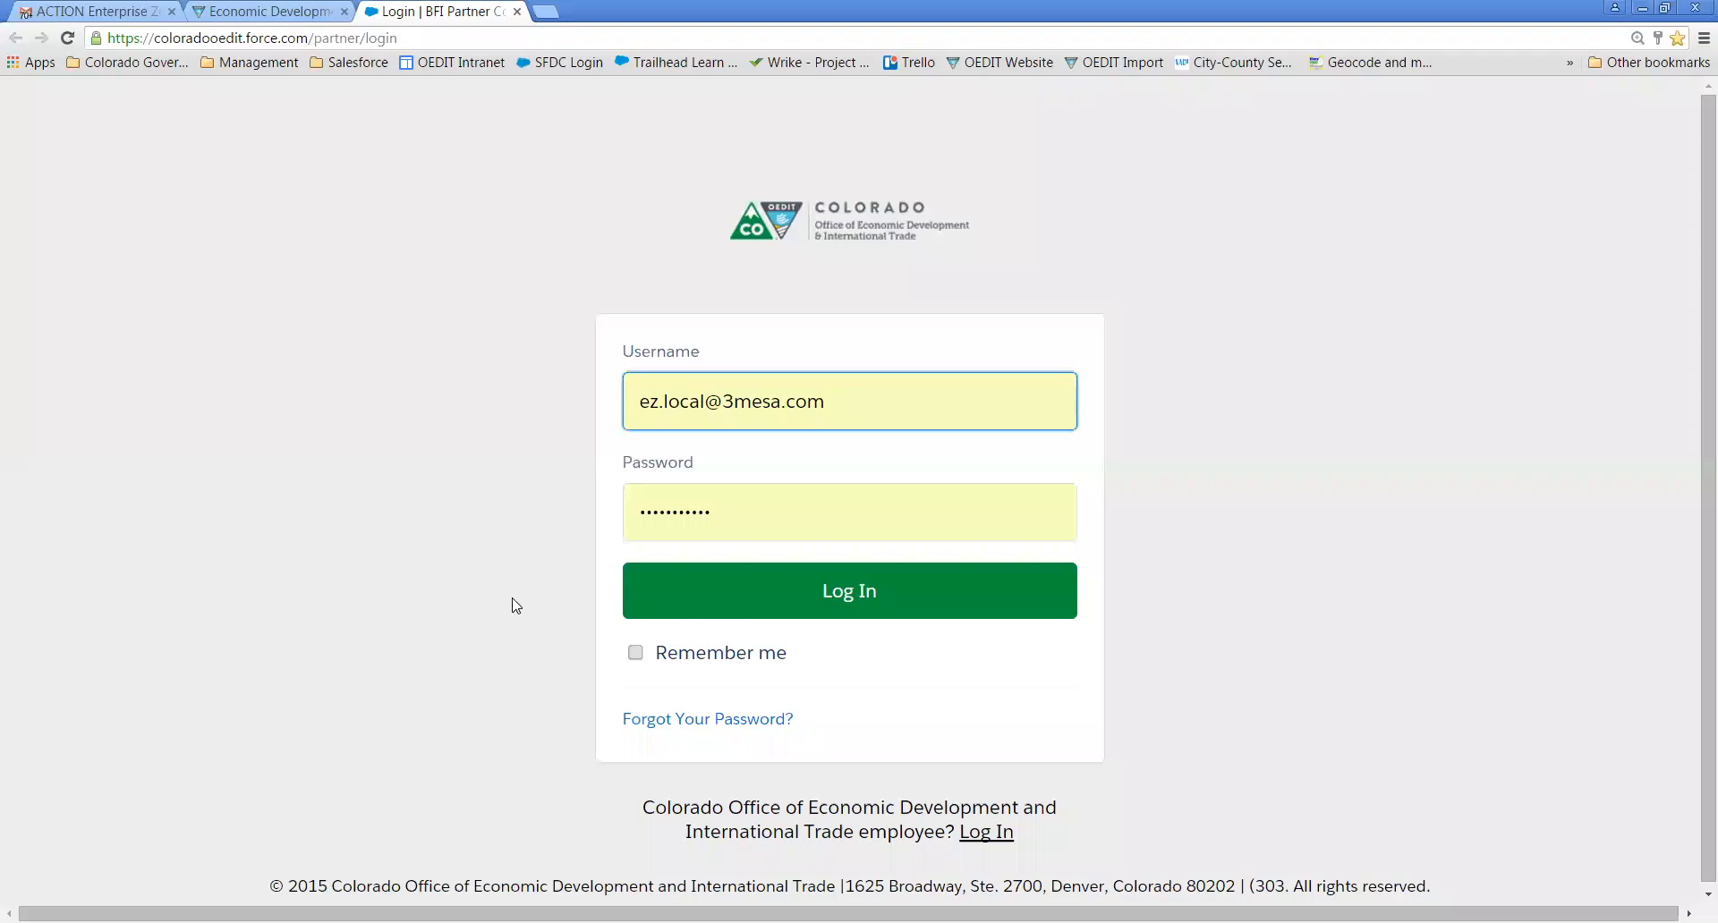
left_click(749, 571)
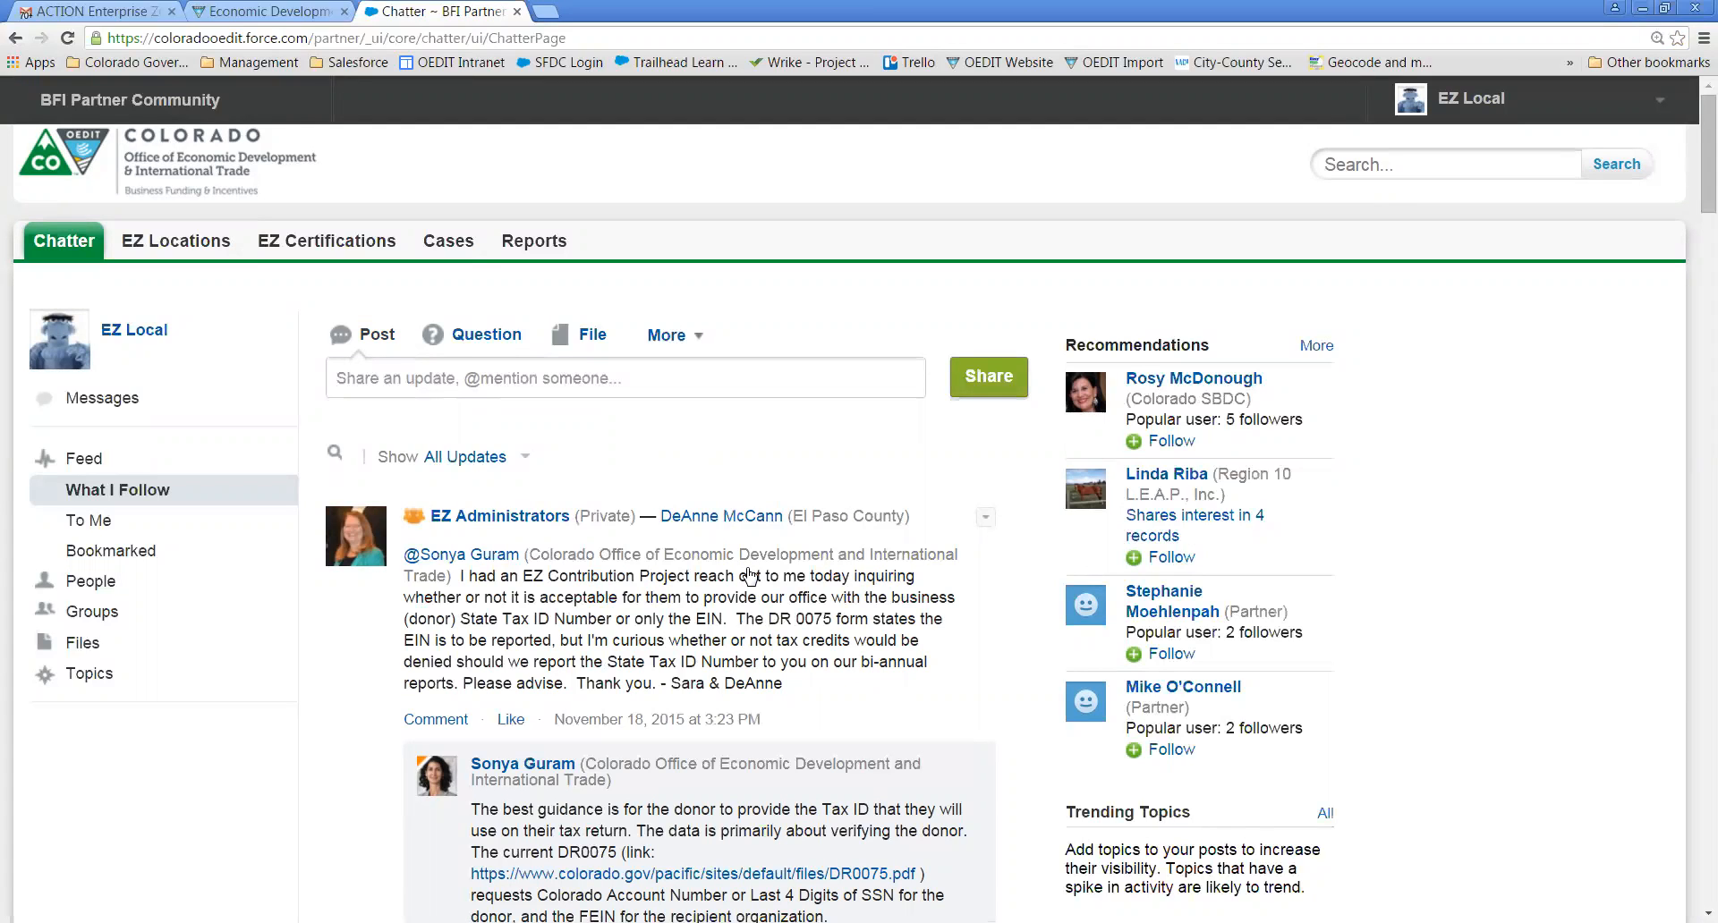
left_click(454, 242)
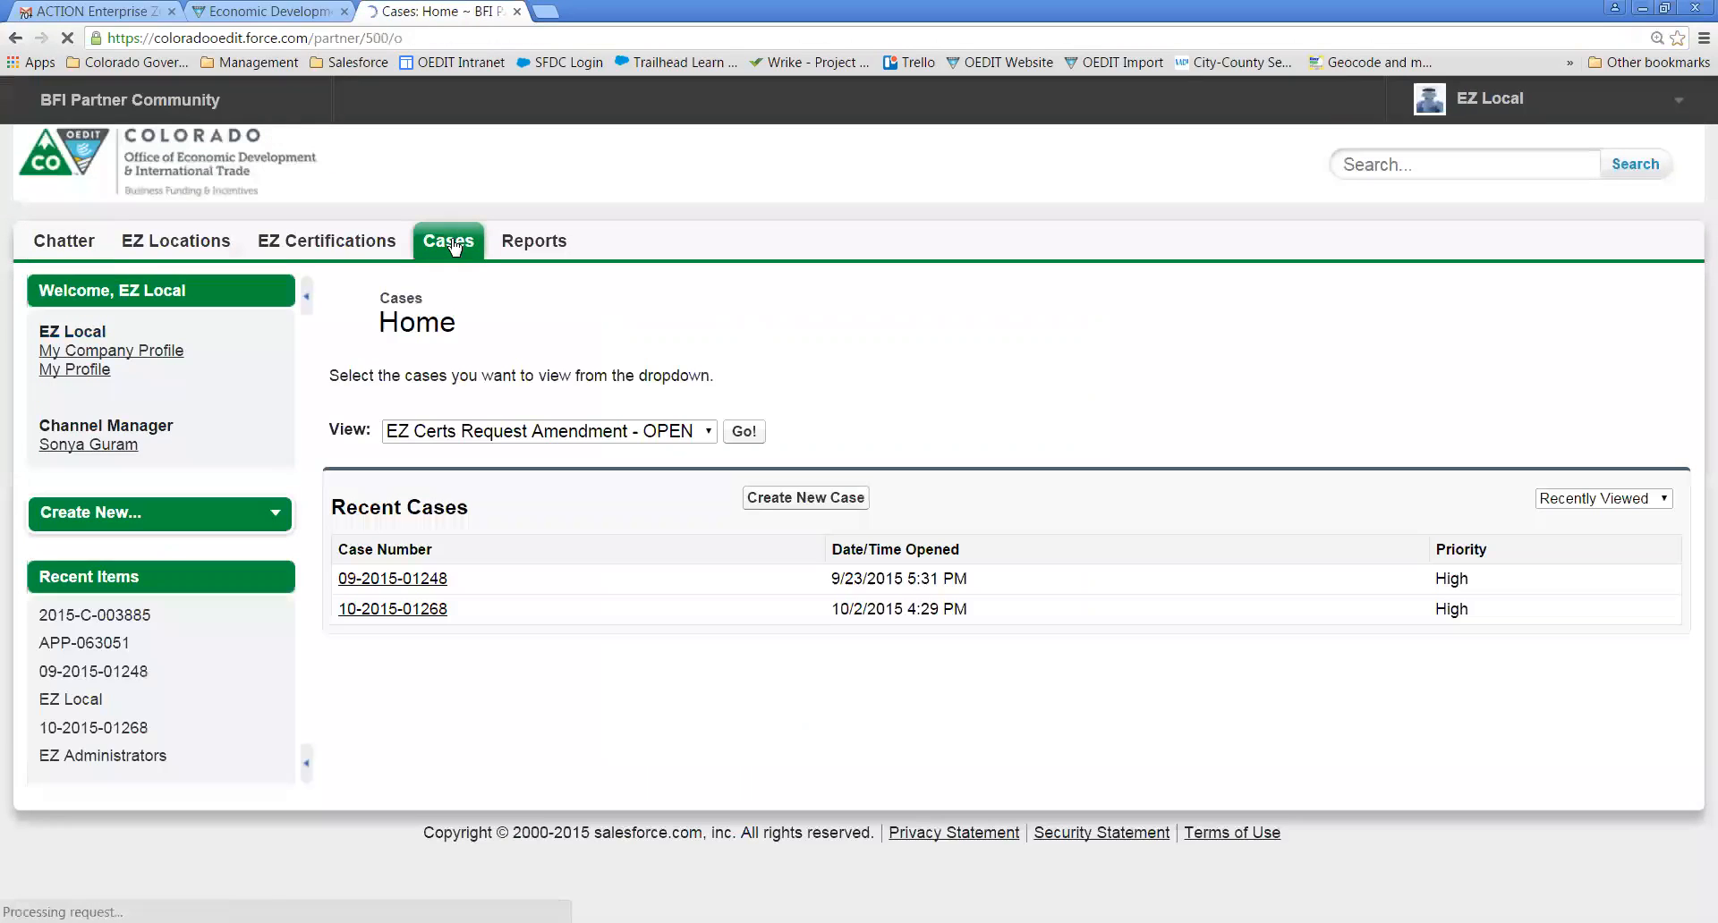
- Switch the cases list to the 'EZ Certs Request Amendment - OPEN' view
left_click(431, 433)
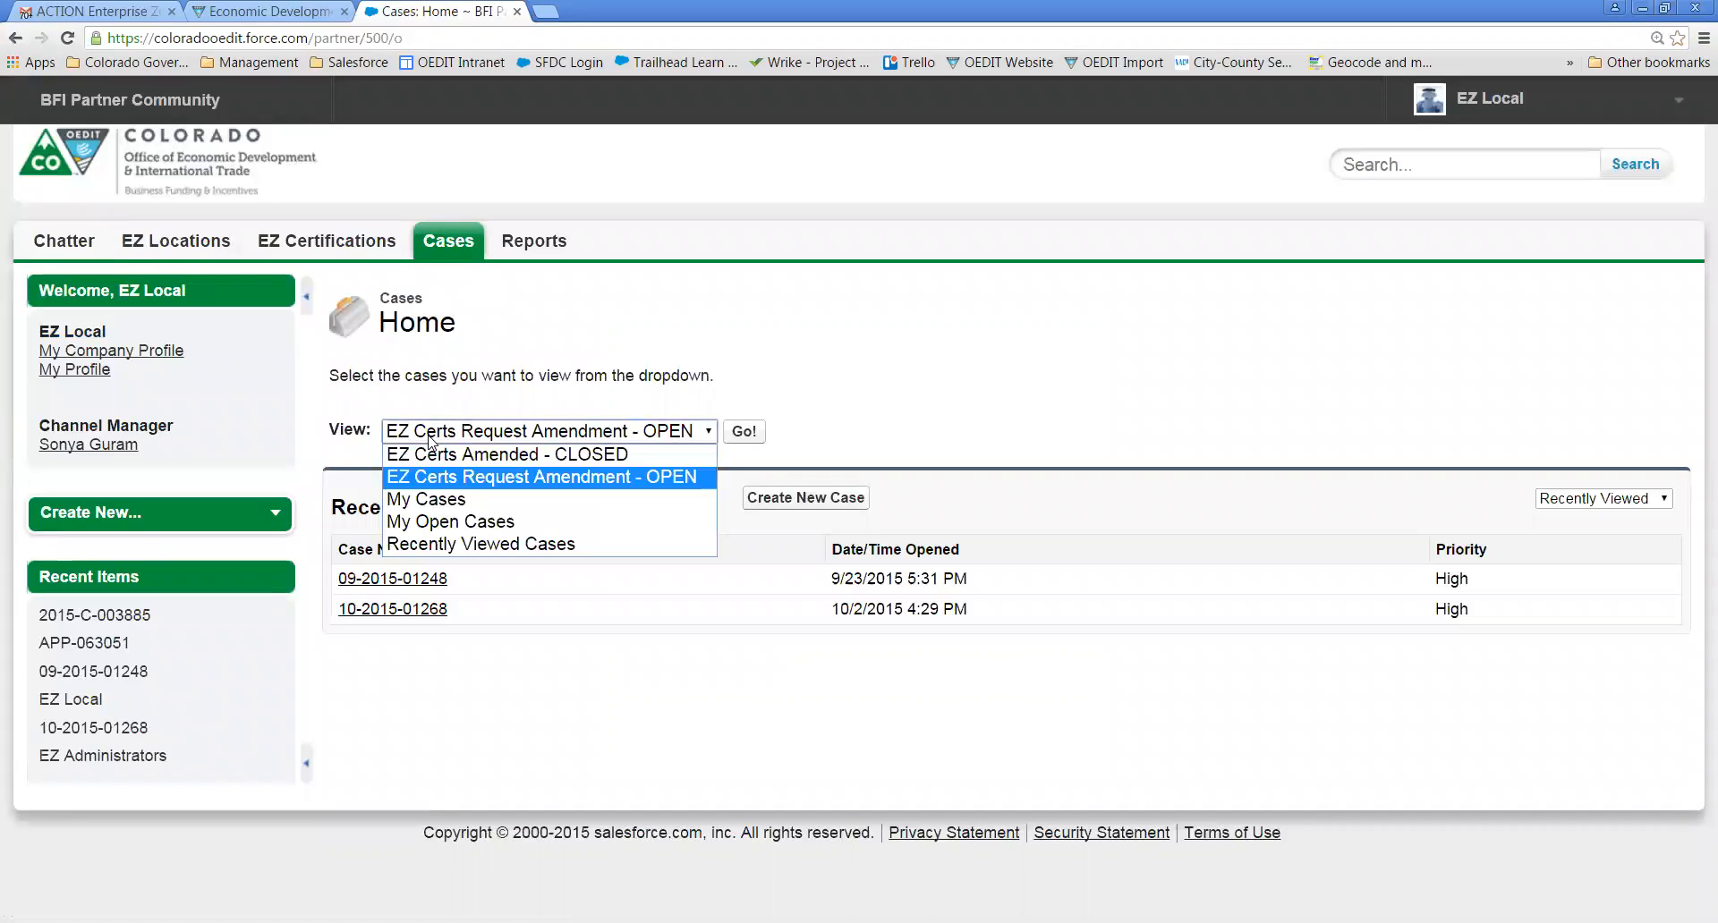
left_click(423, 499)
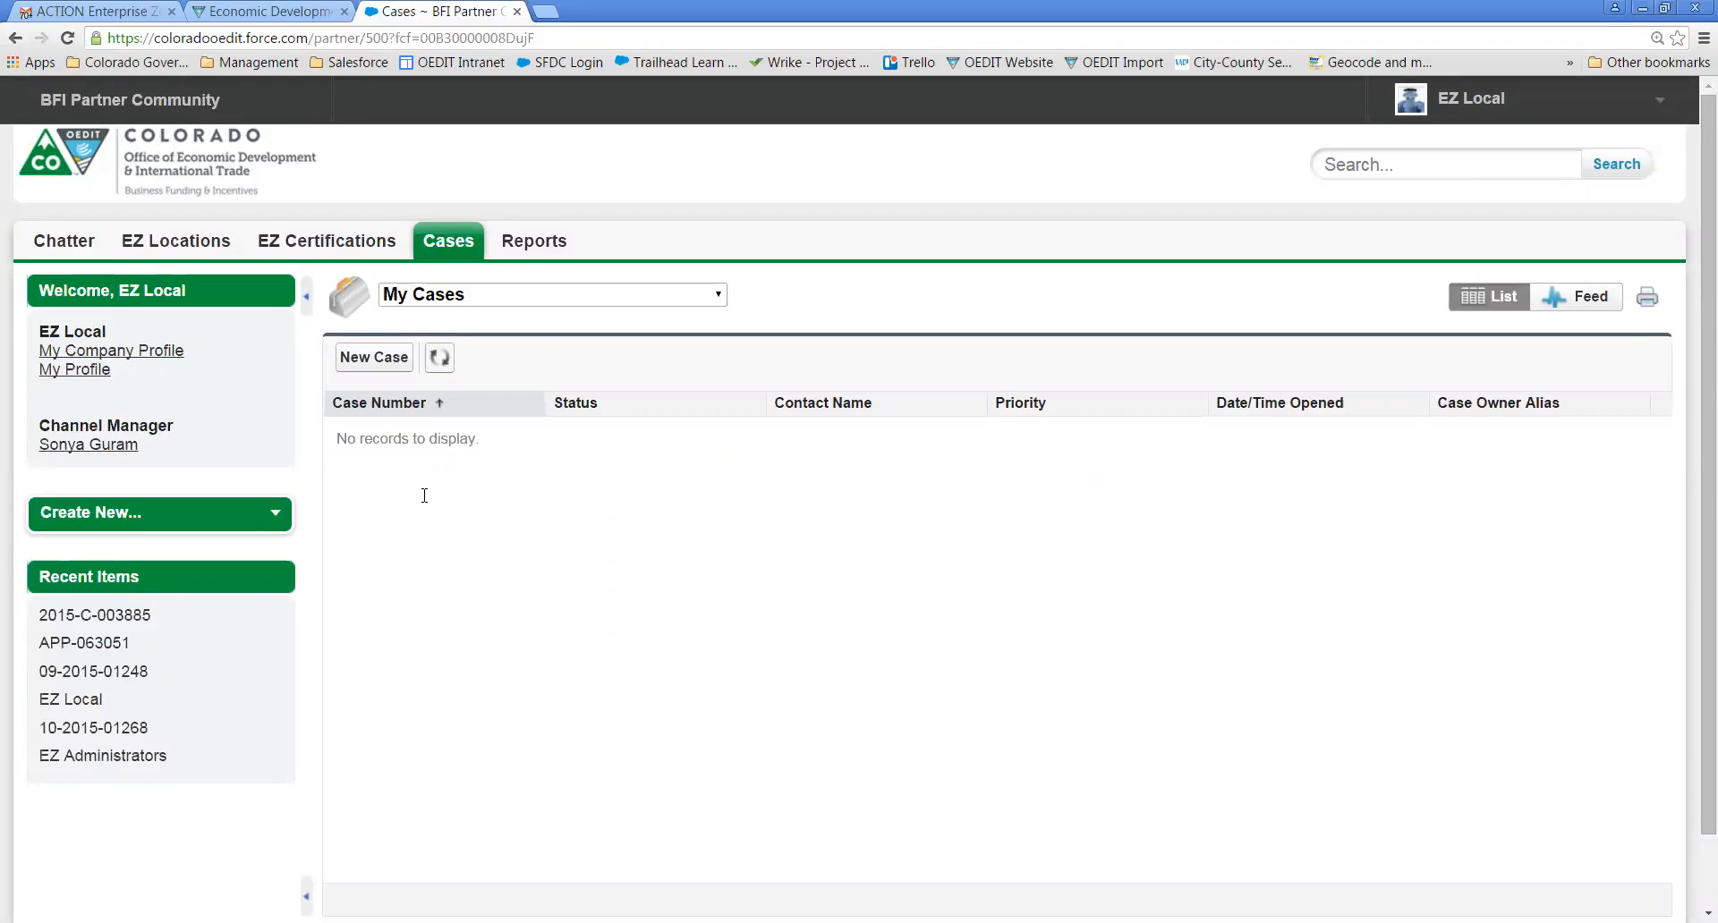
left_click(599, 305)
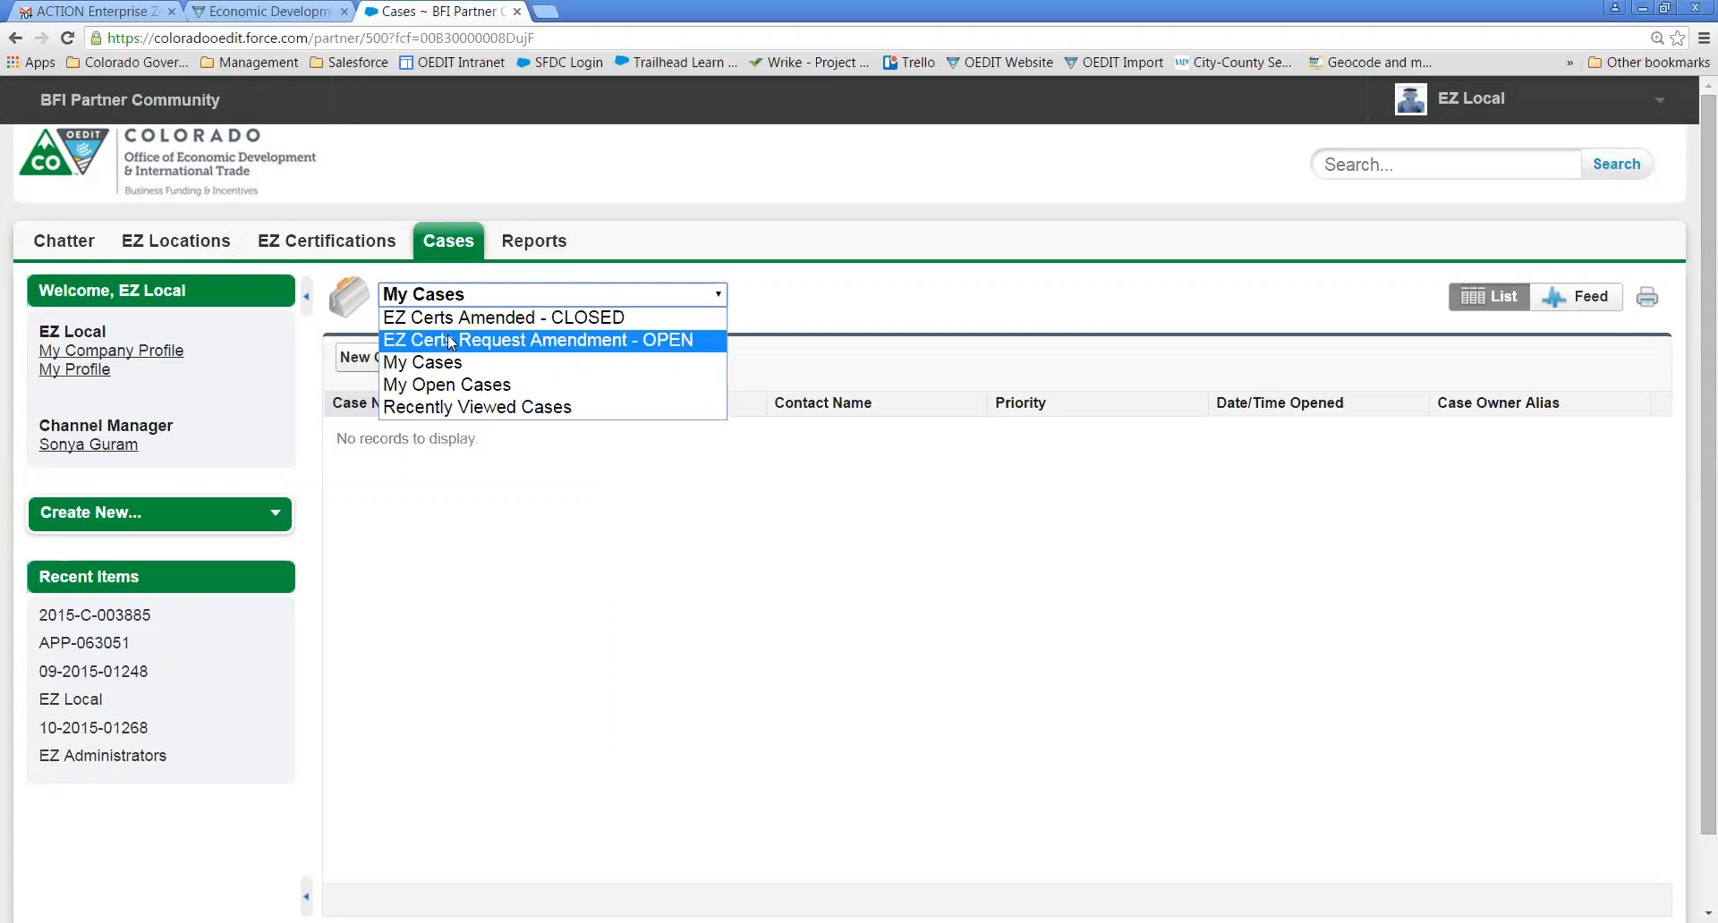
left_click(484, 343)
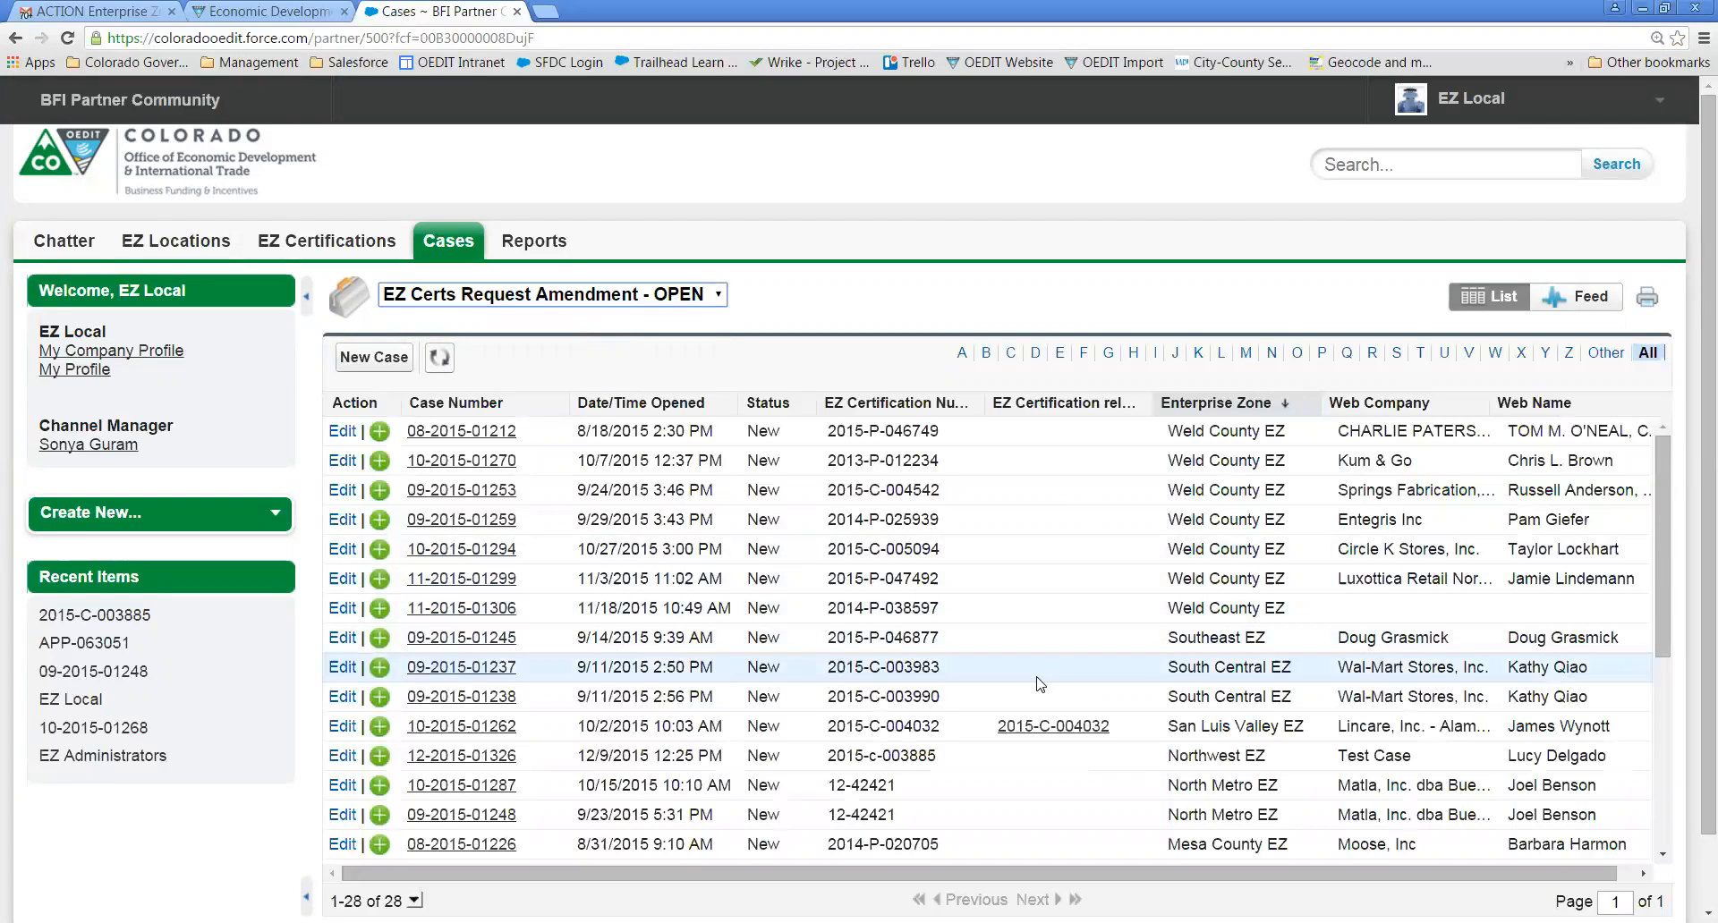
left_click(1259, 408)
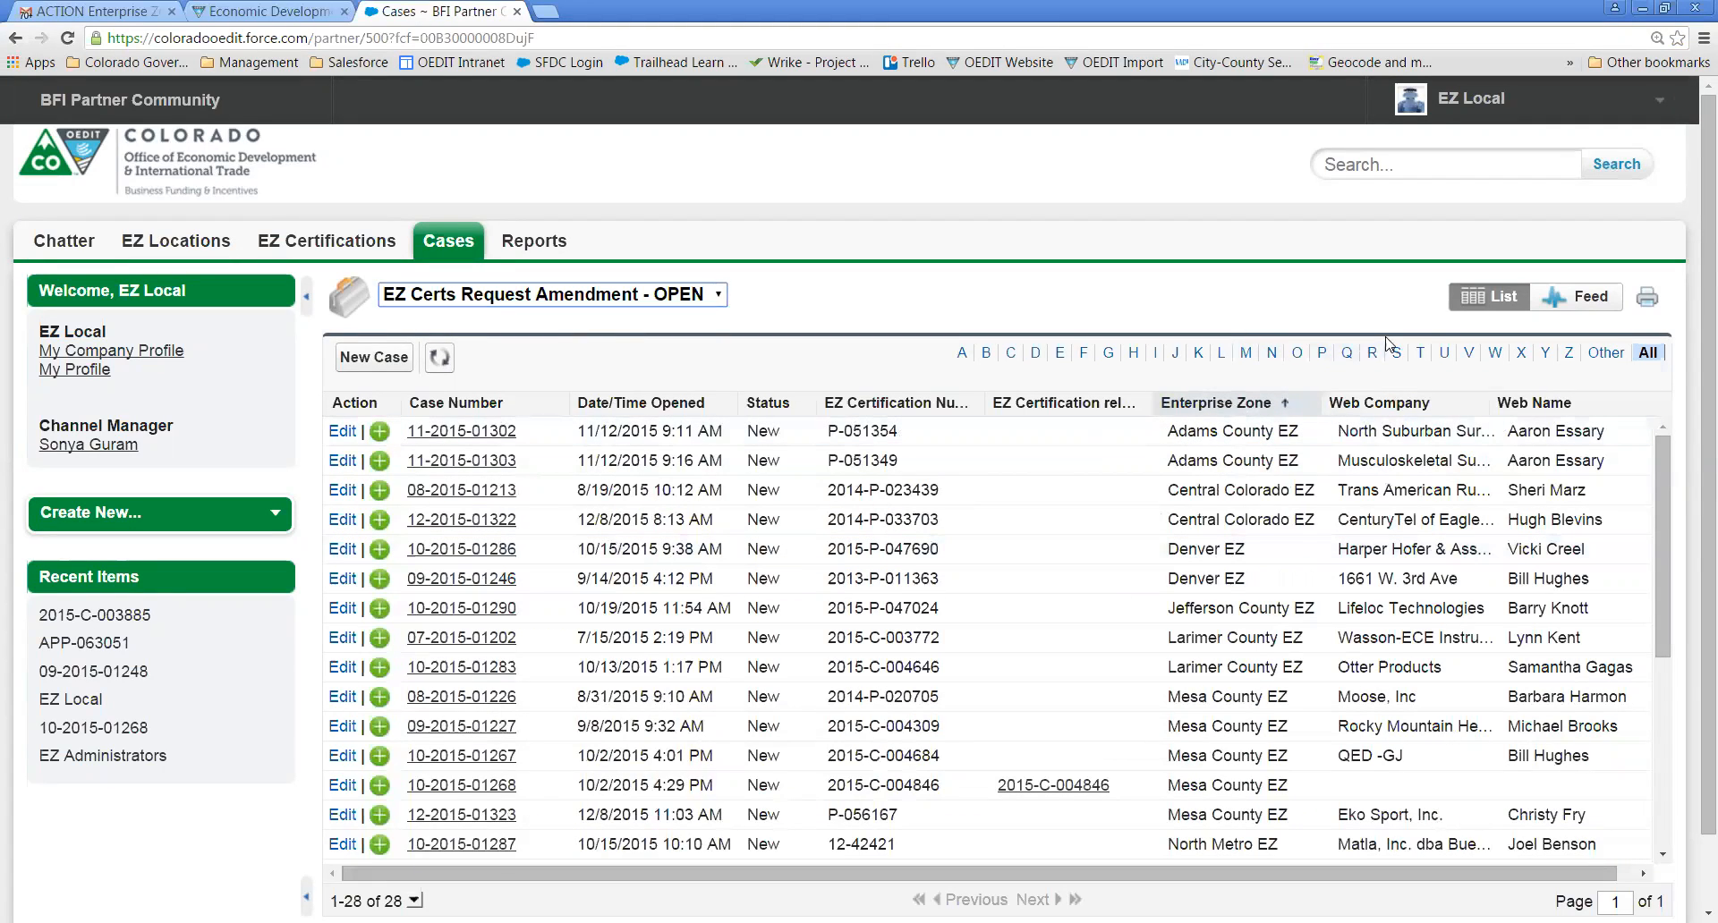
left_click(1271, 354)
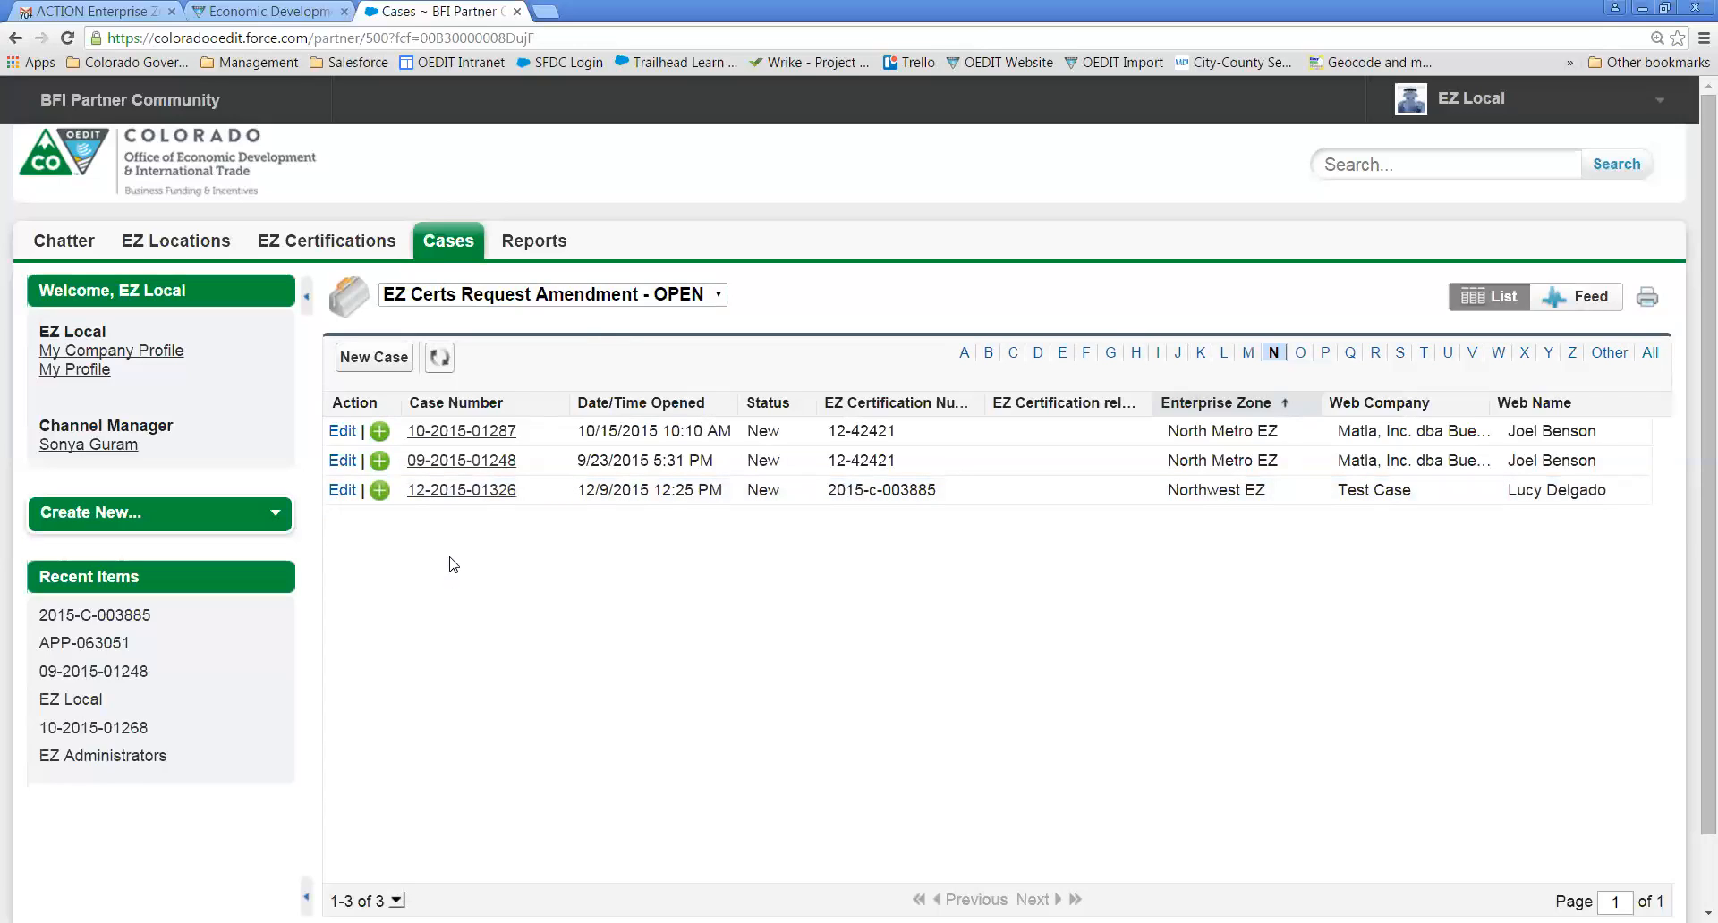
left_click(472, 495)
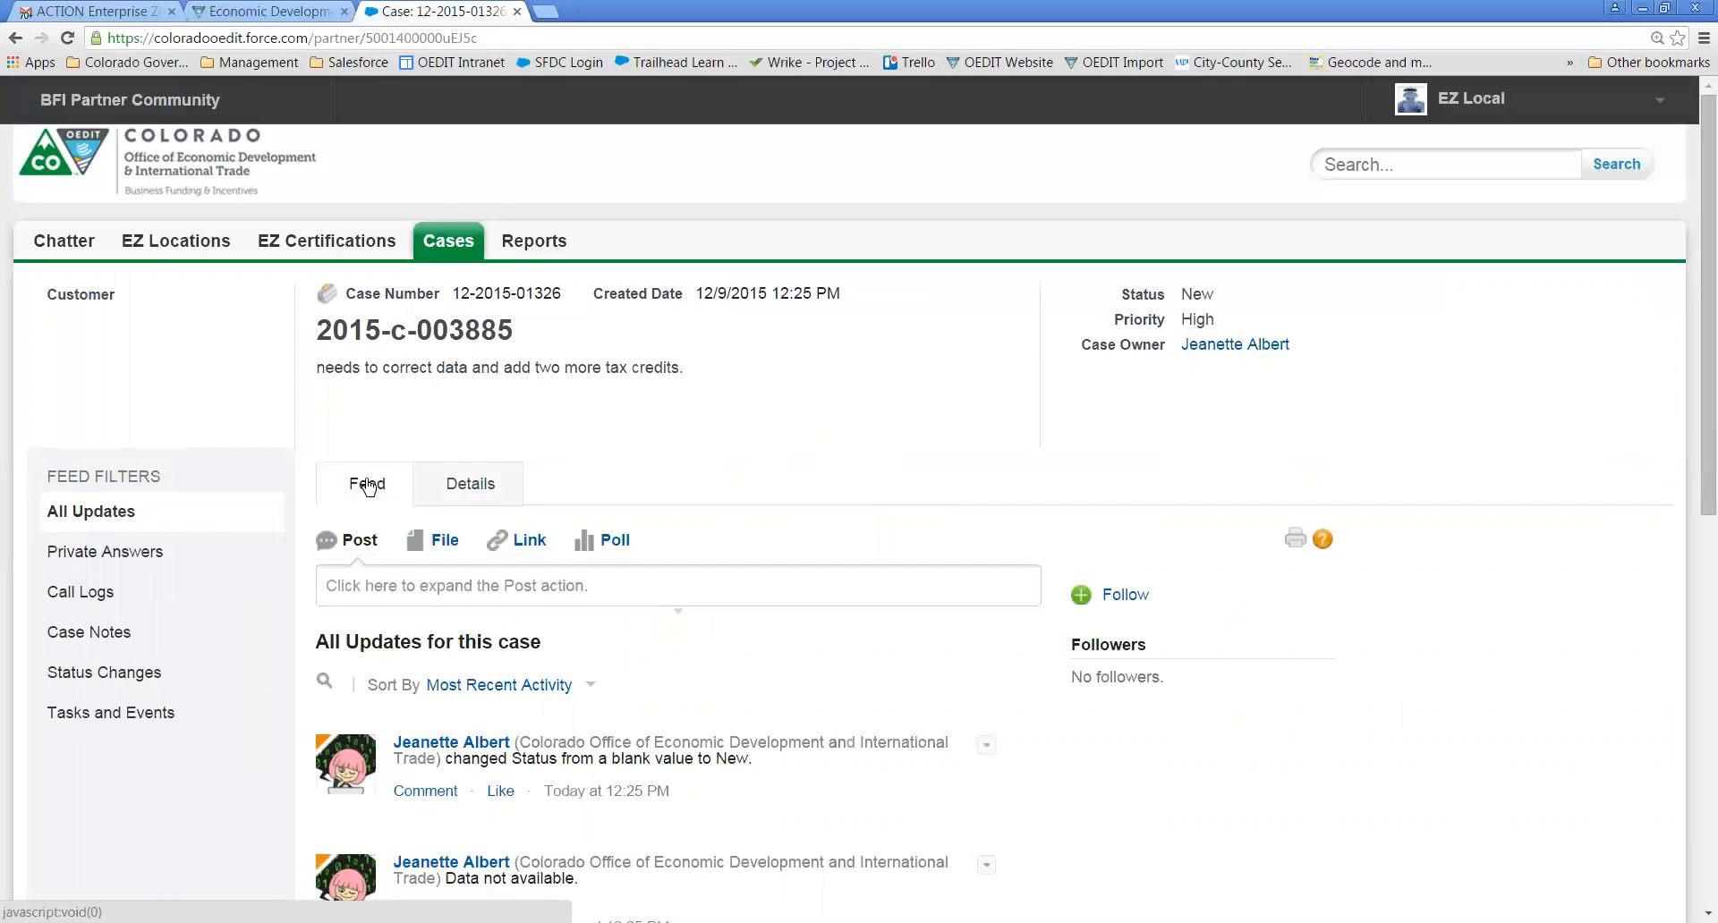
left_click(472, 492)
scroll(597, 490, "down", 2)
scroll(598, 490, "down", 2)
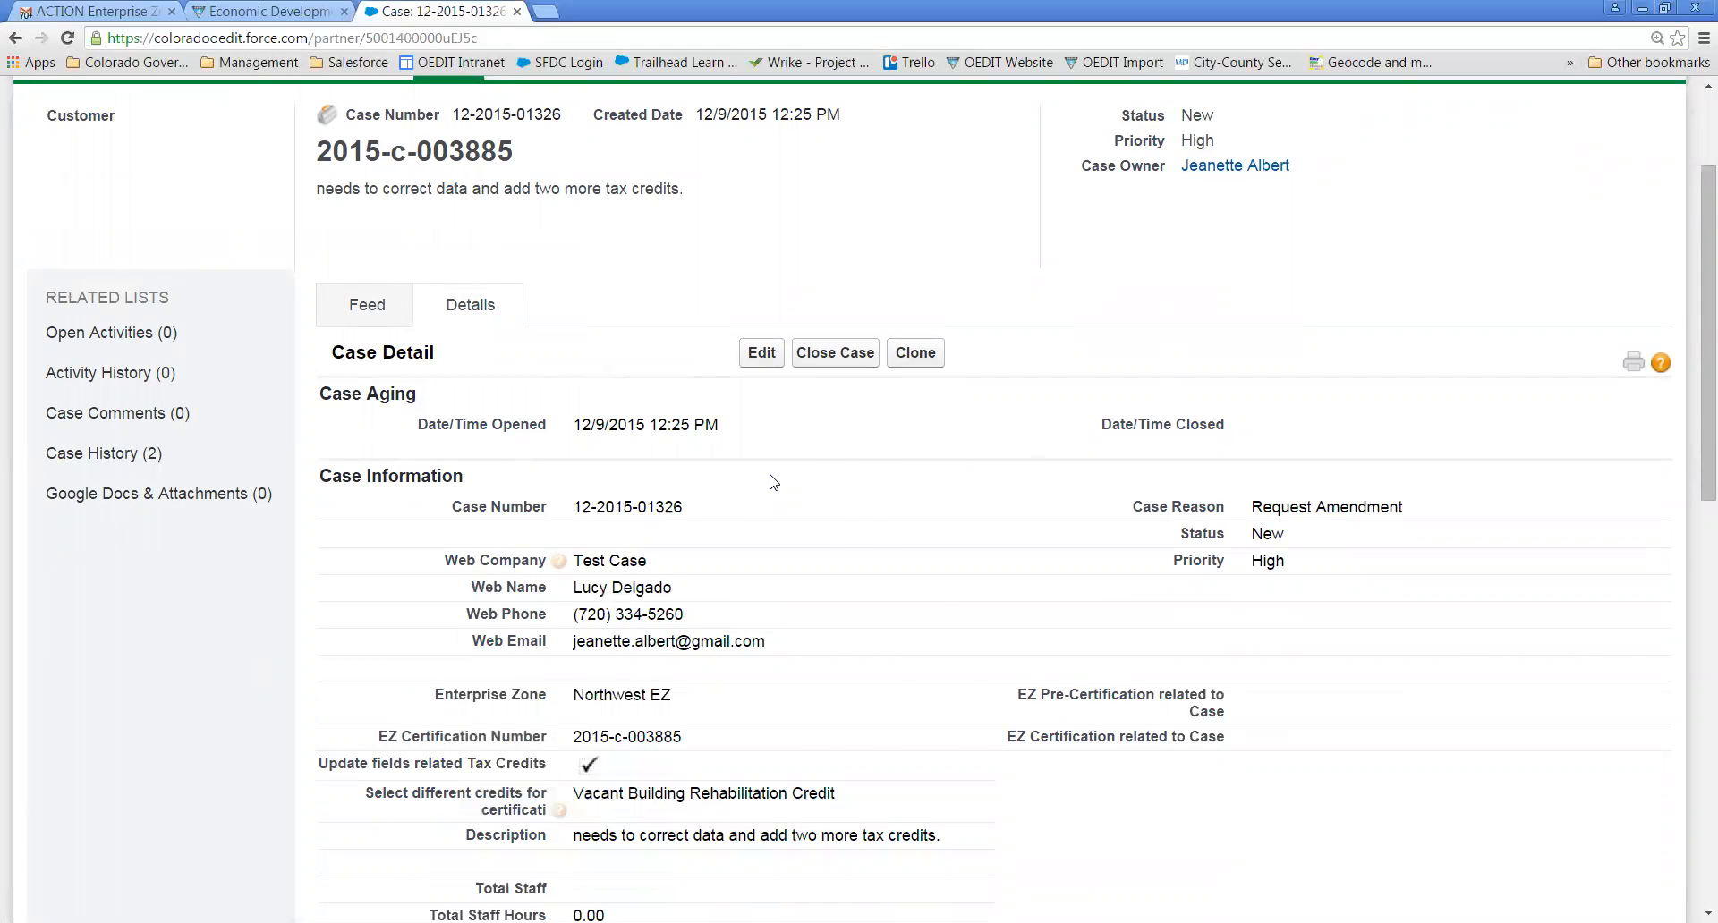
scroll(774, 482, "down", 2)
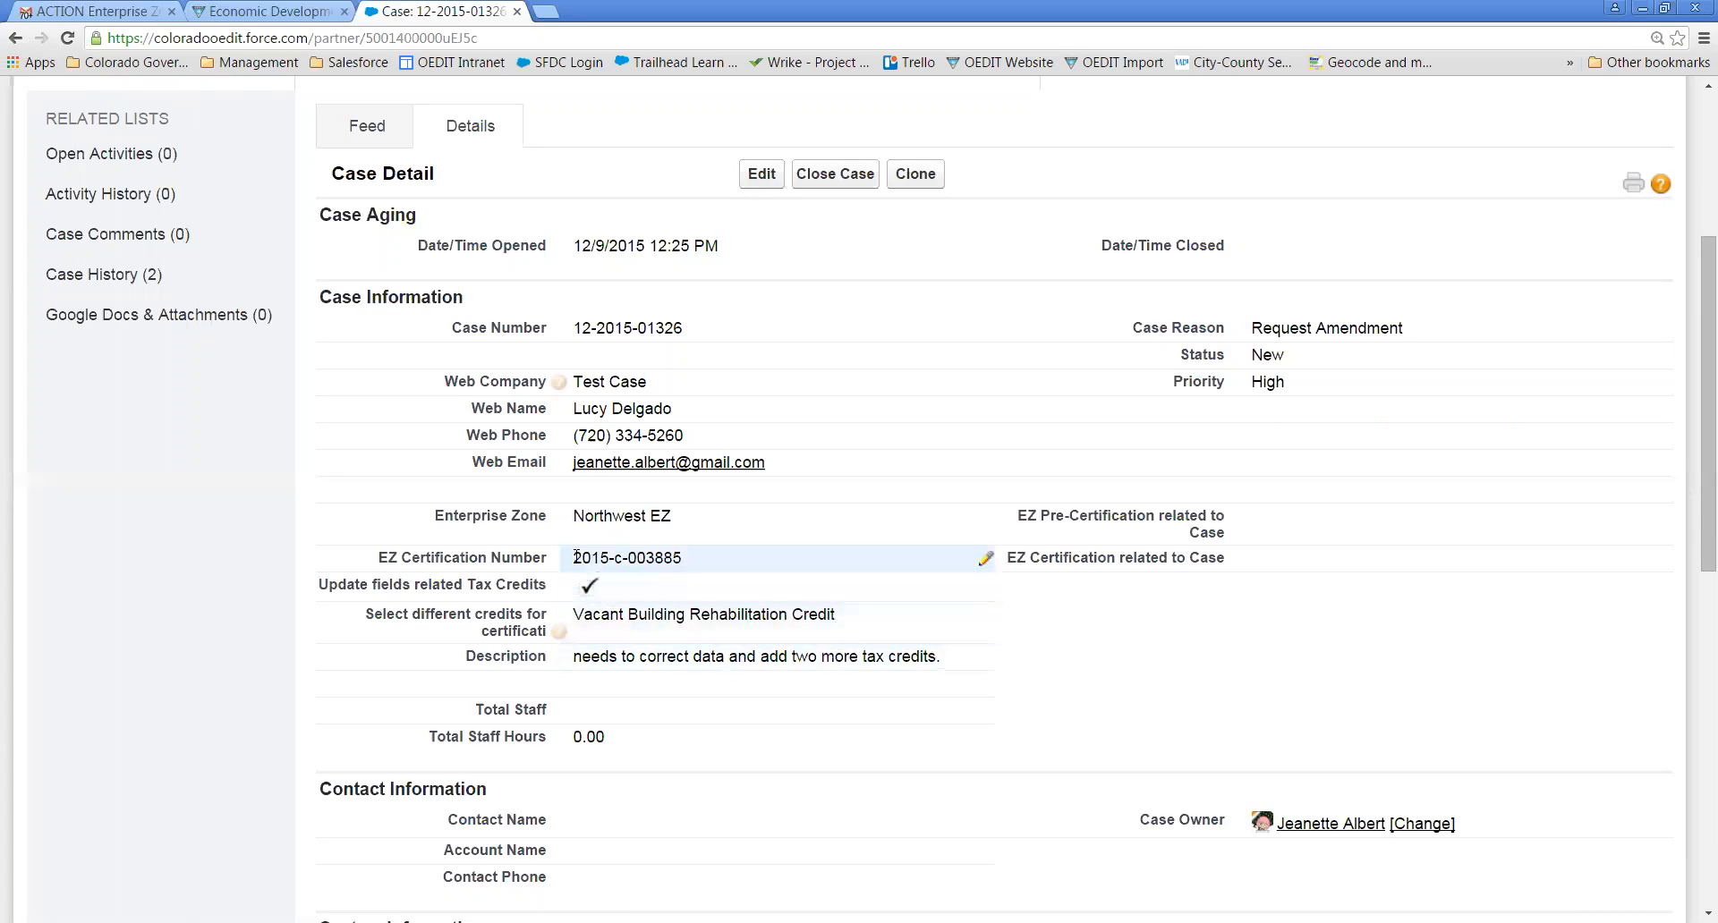
left_click_drag(576, 556, 684, 558)
key("ctrl+c")
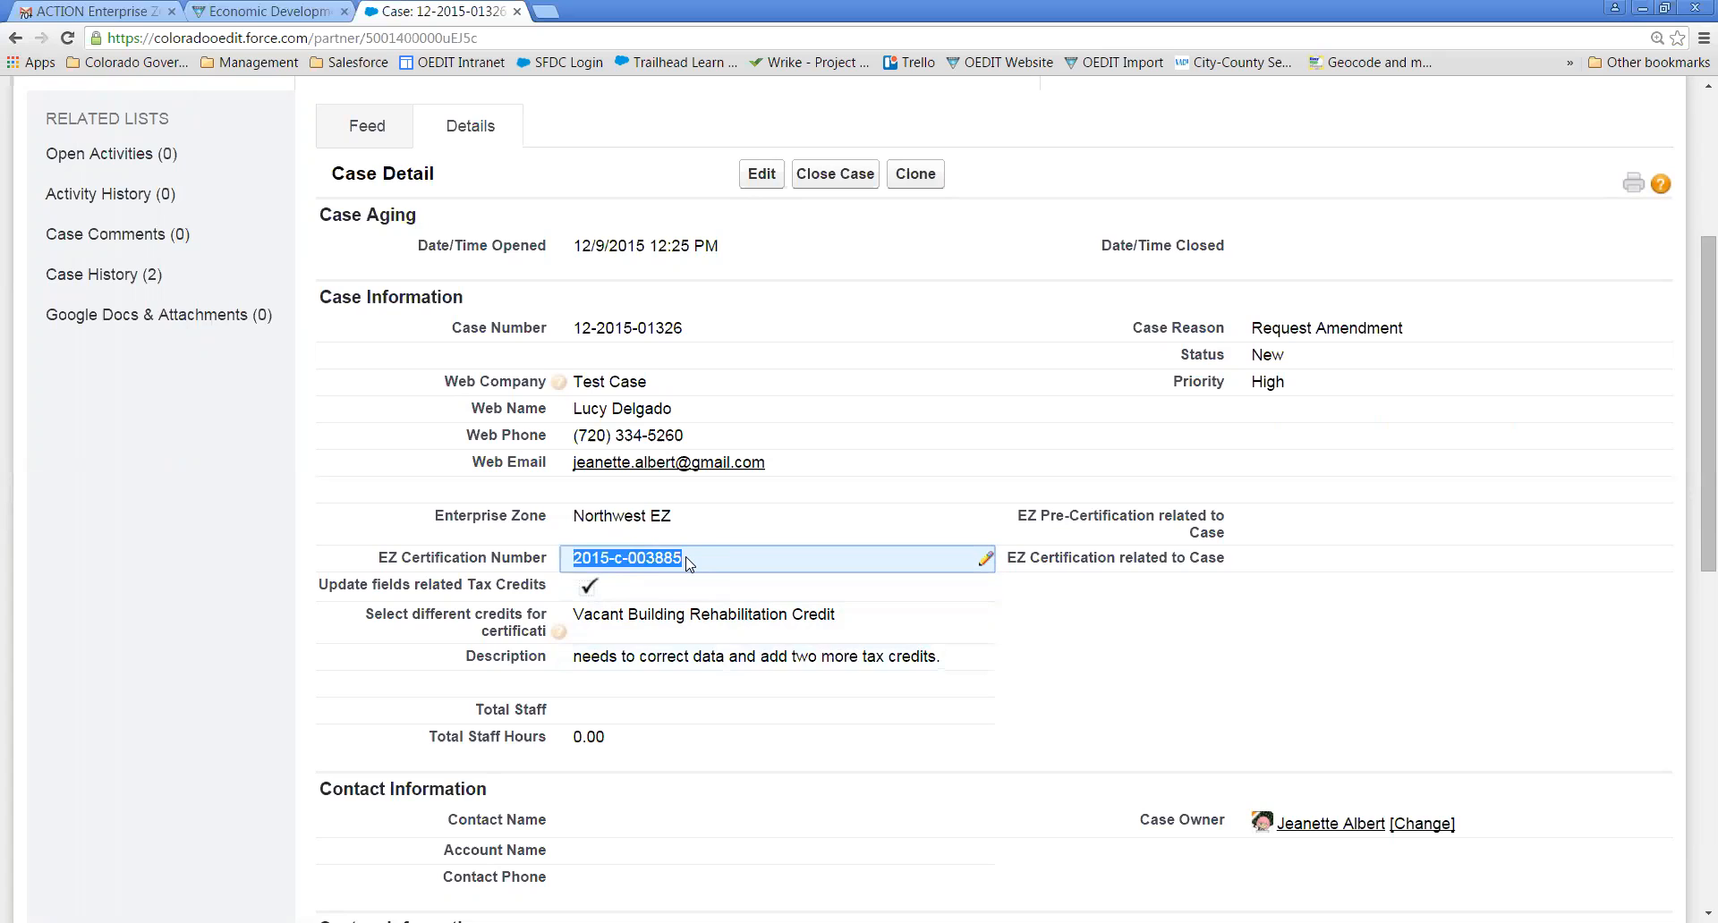
left_click(759, 184)
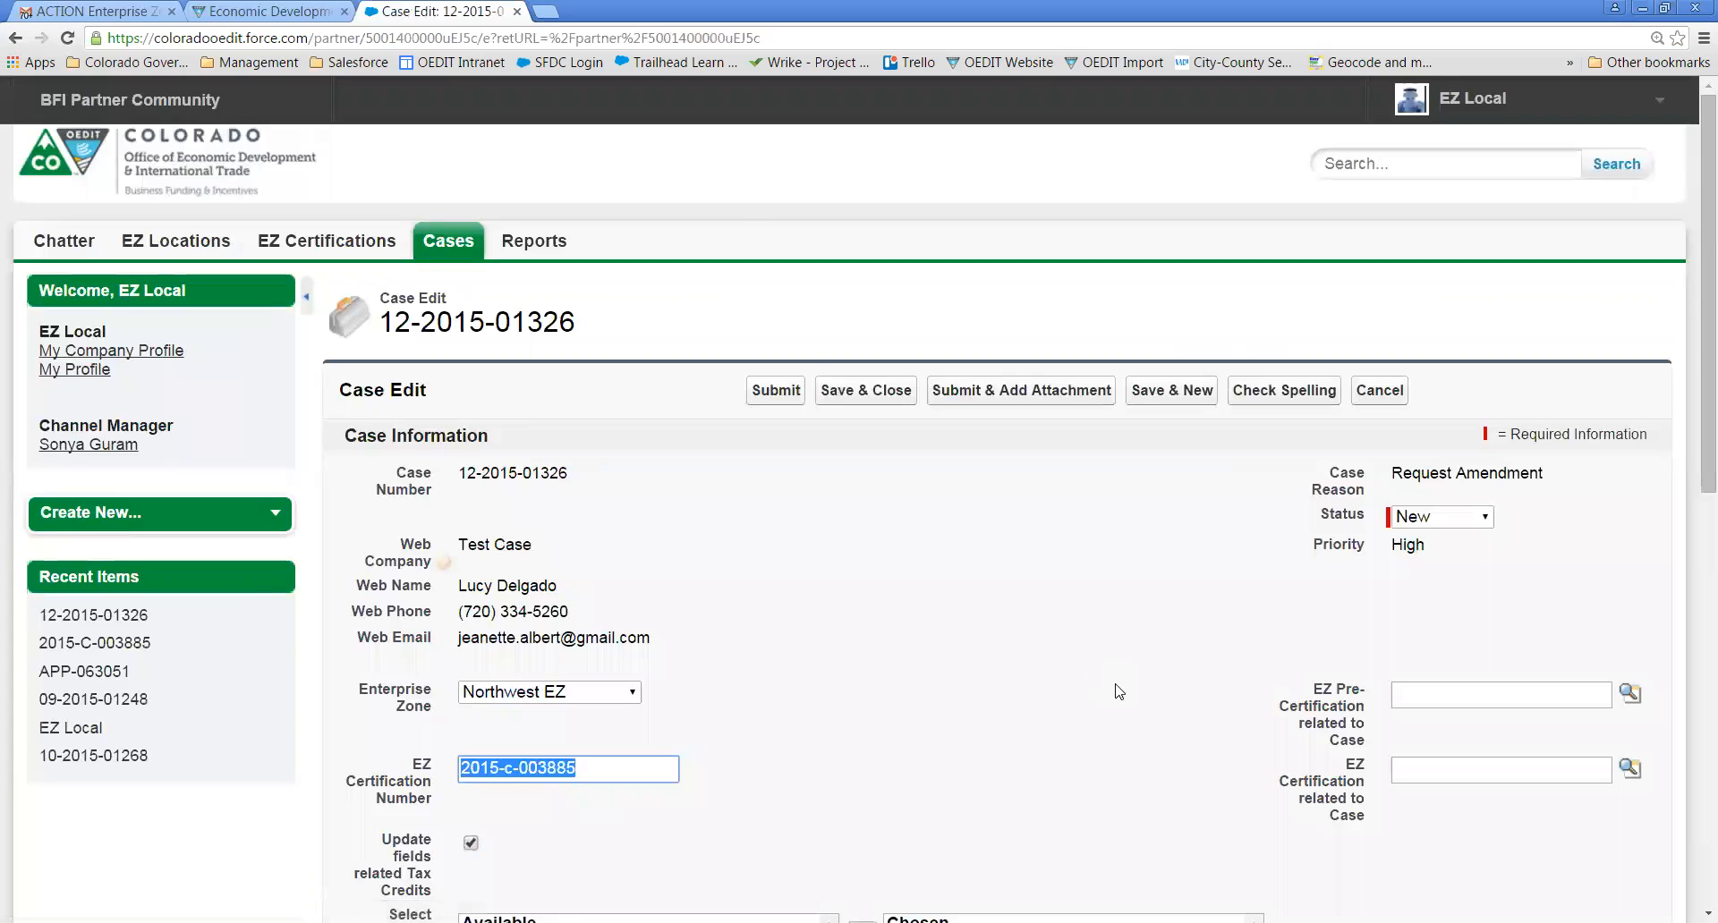
left_click(1148, 747)
scroll(1149, 746, "down", 2)
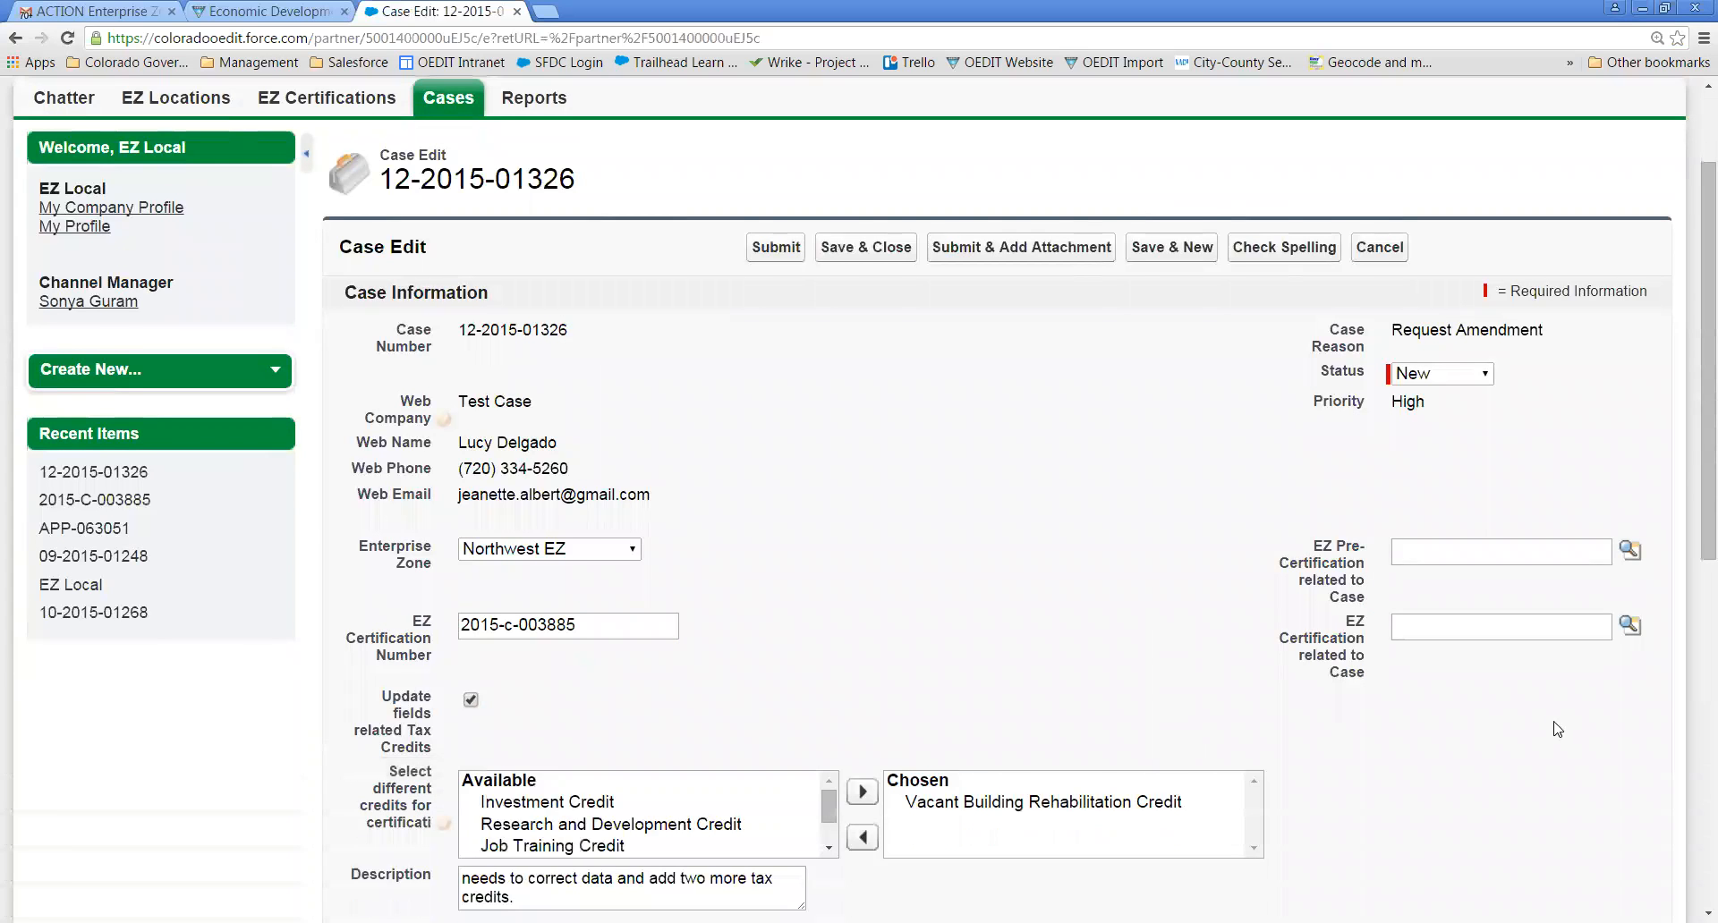
left_click(1413, 626)
left_click(1416, 627)
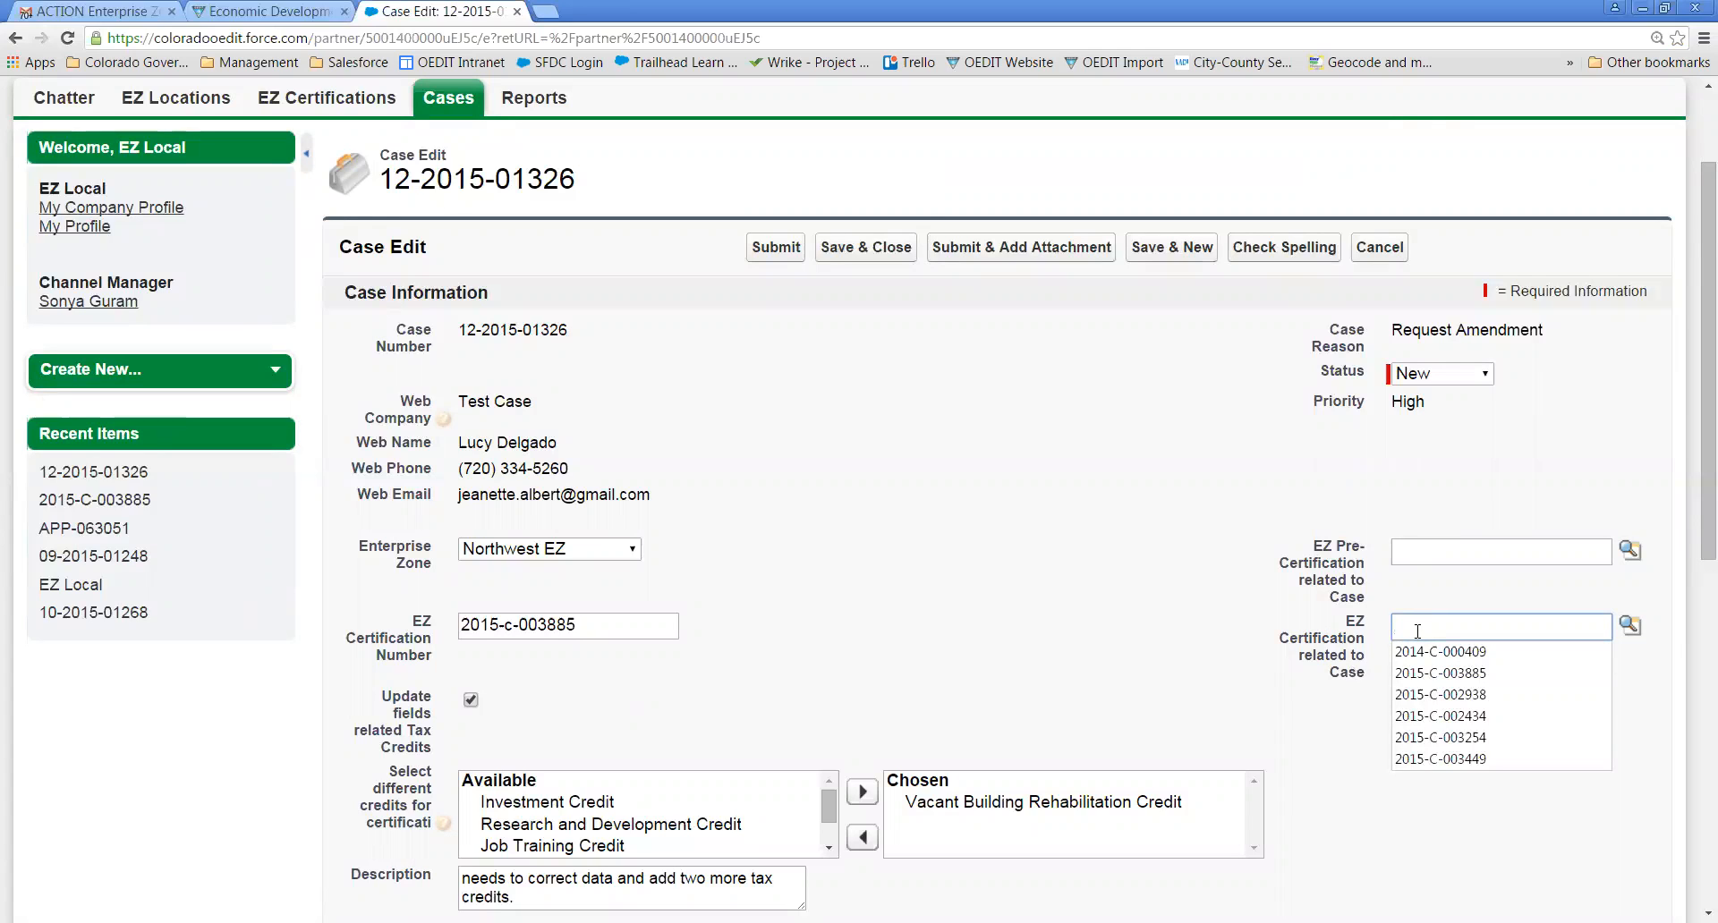
key("ctrl+v")
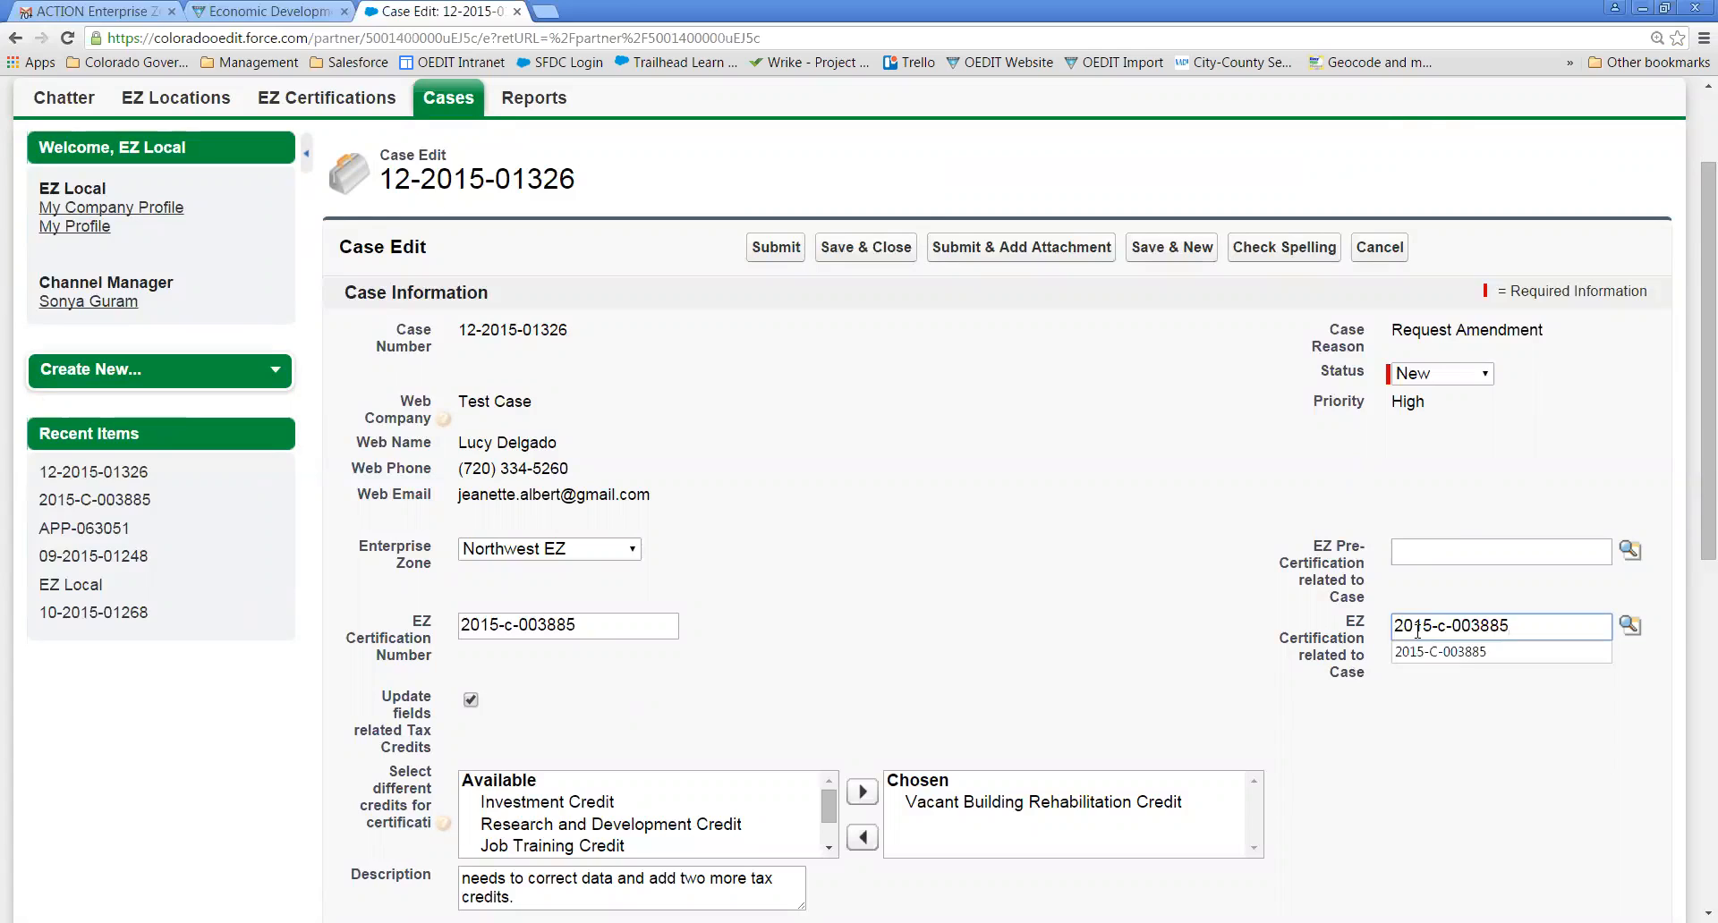
left_click(1487, 746)
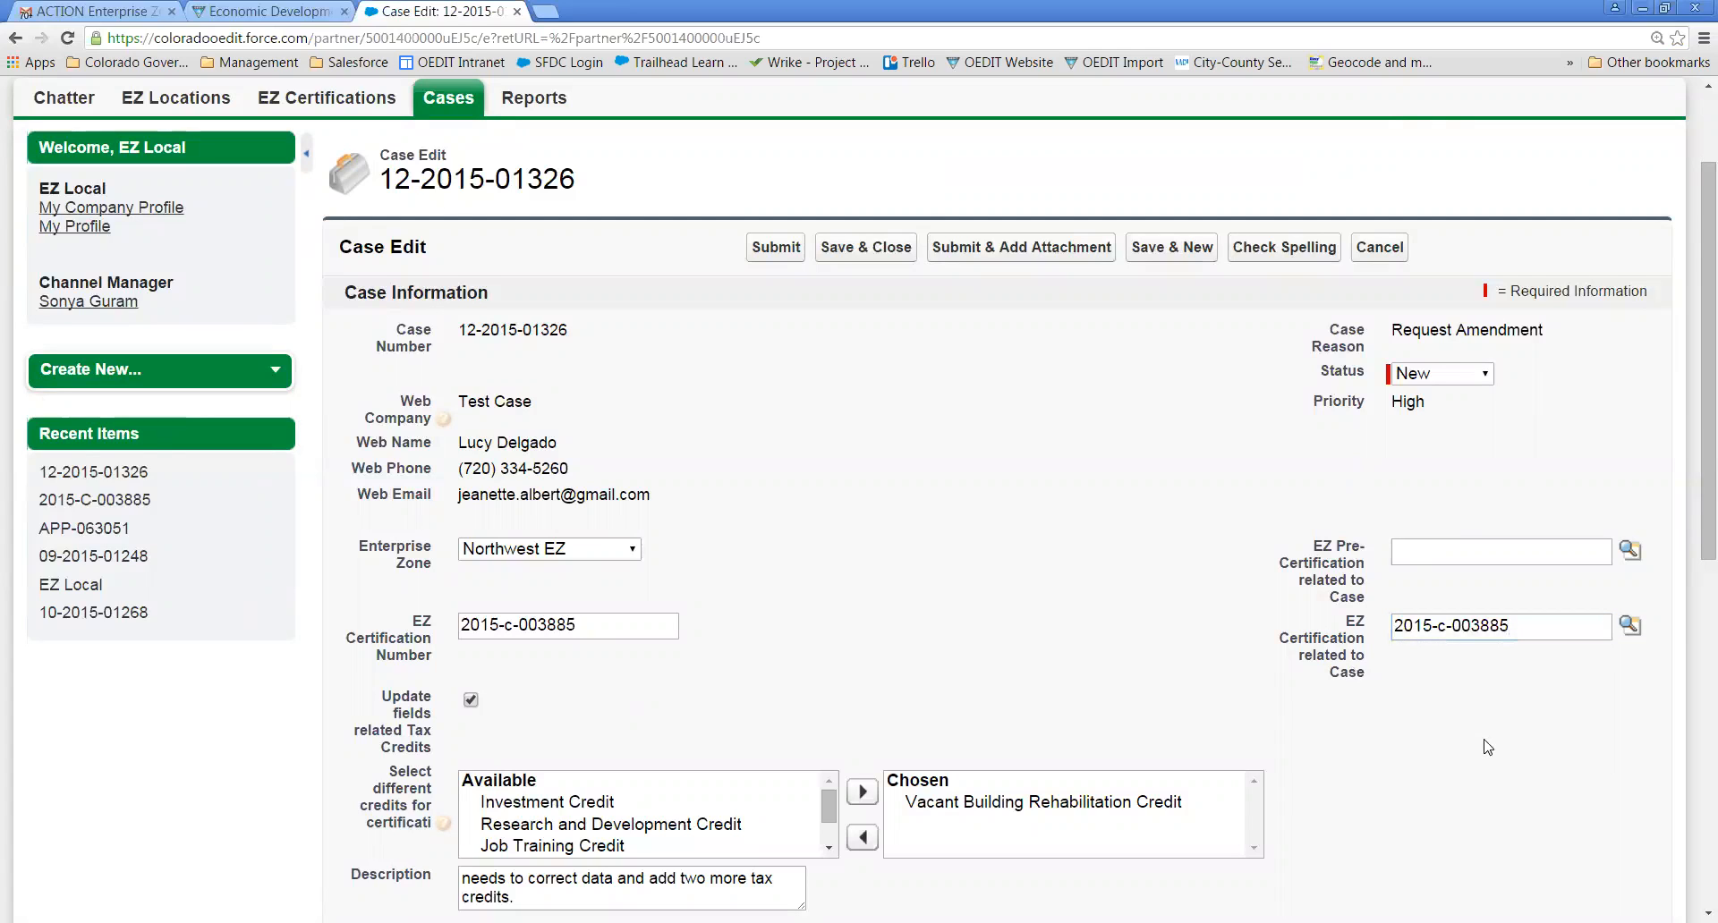
left_click(1630, 629)
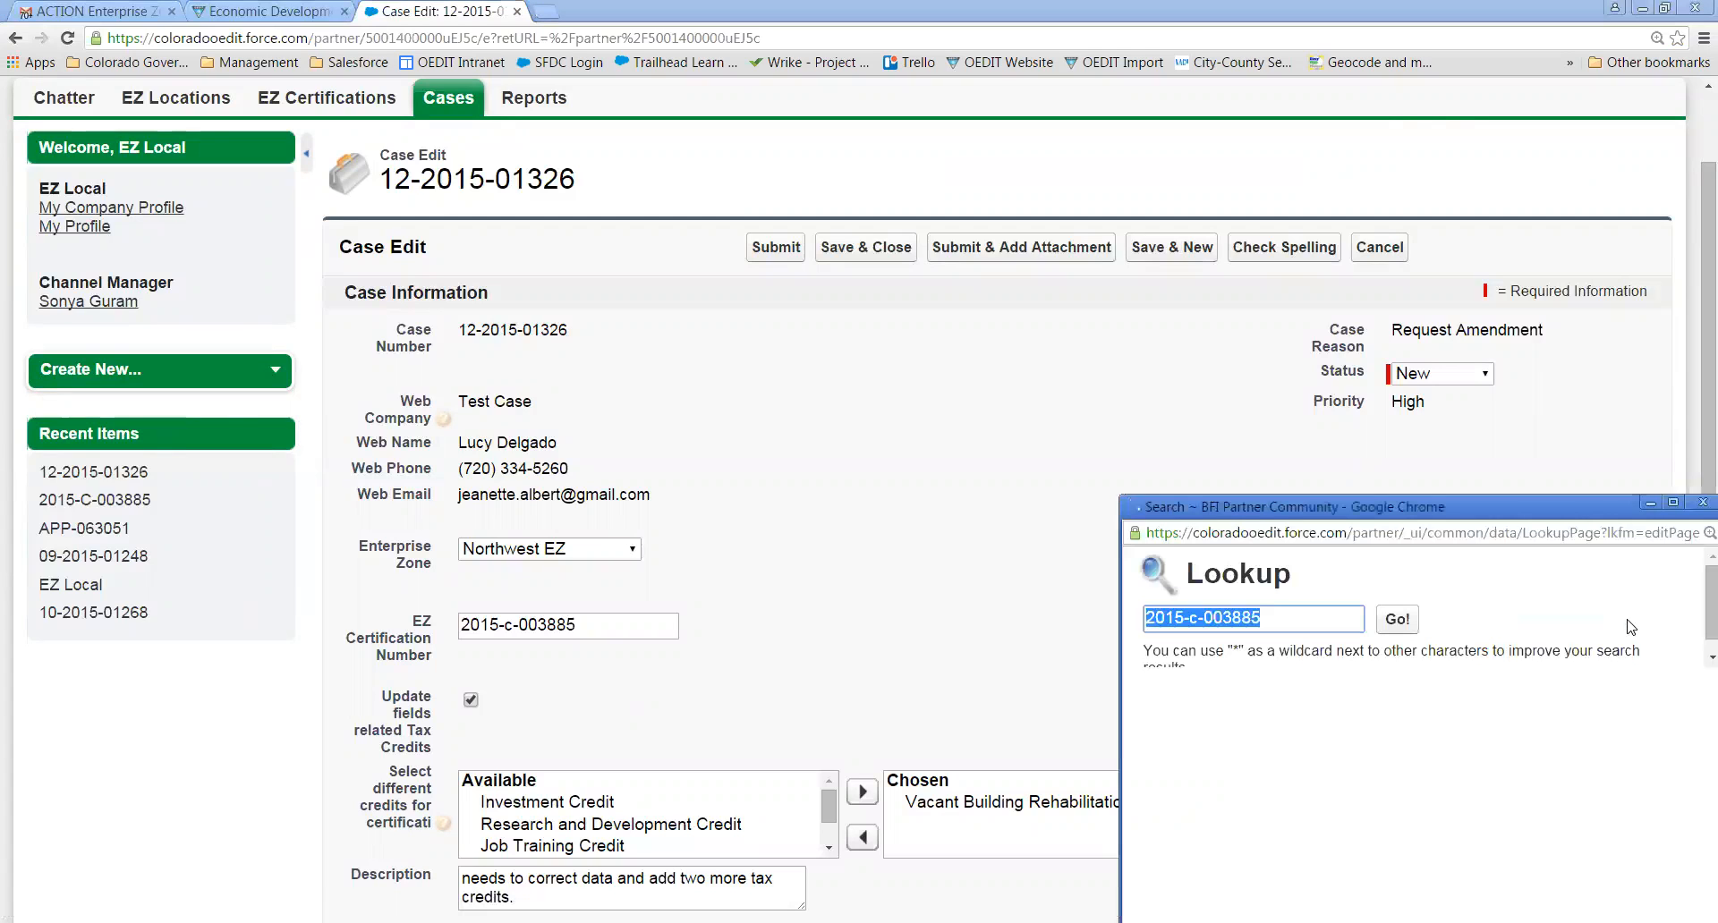
left_click_drag(1584, 505, 1181, 283)
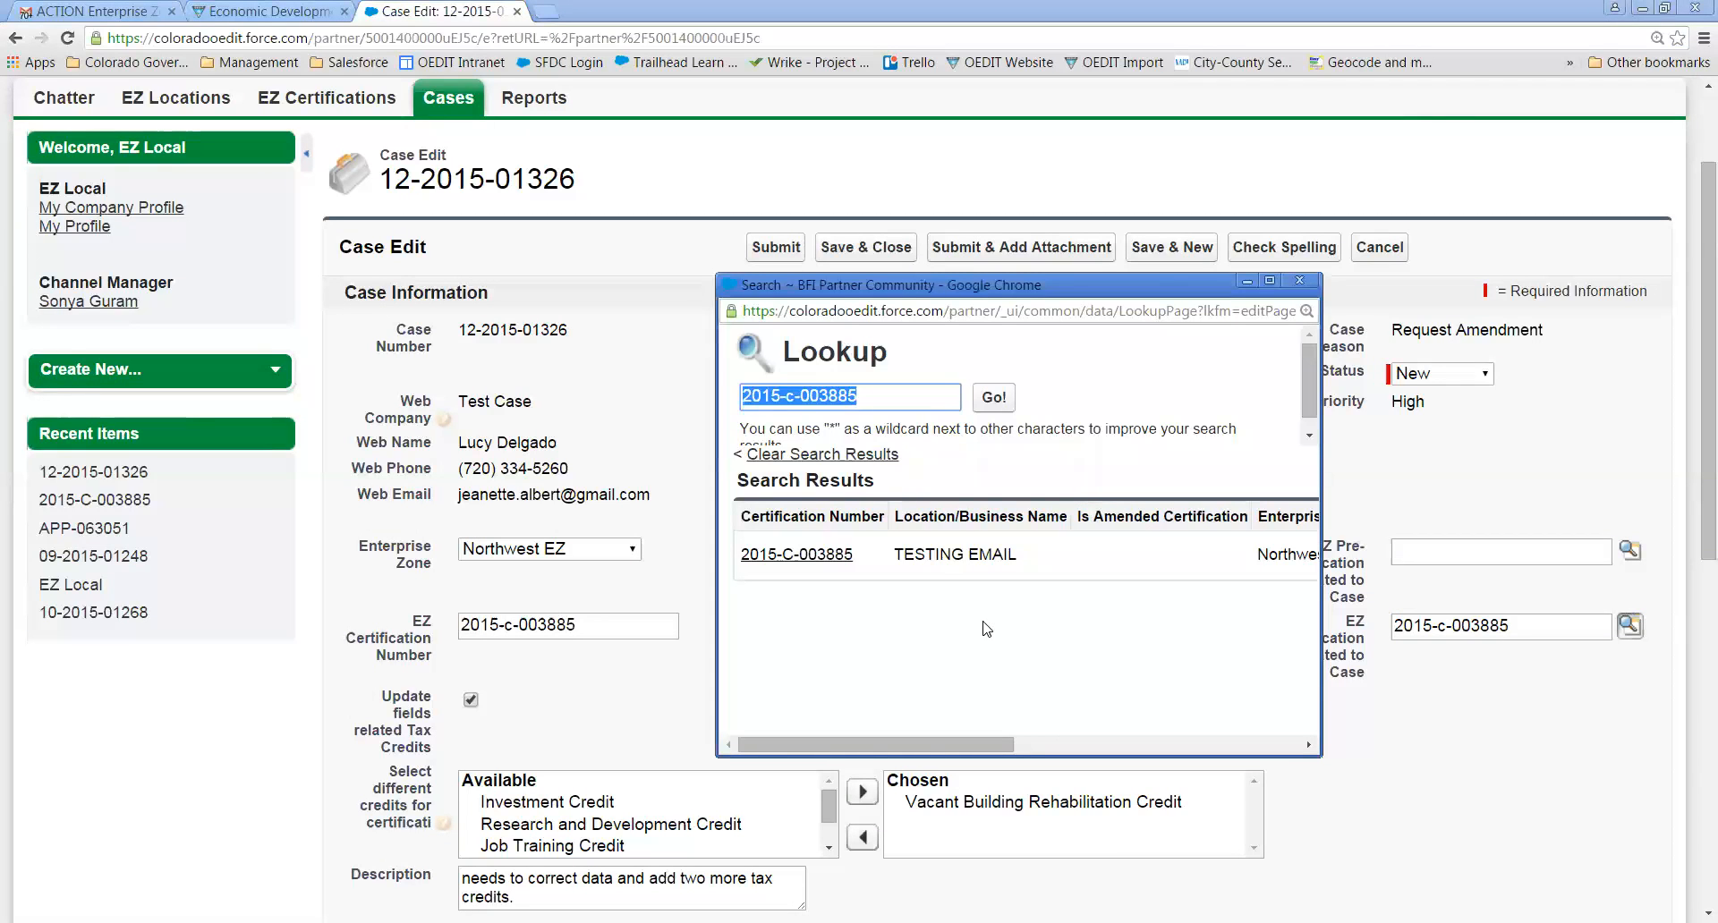
left_click(832, 555)
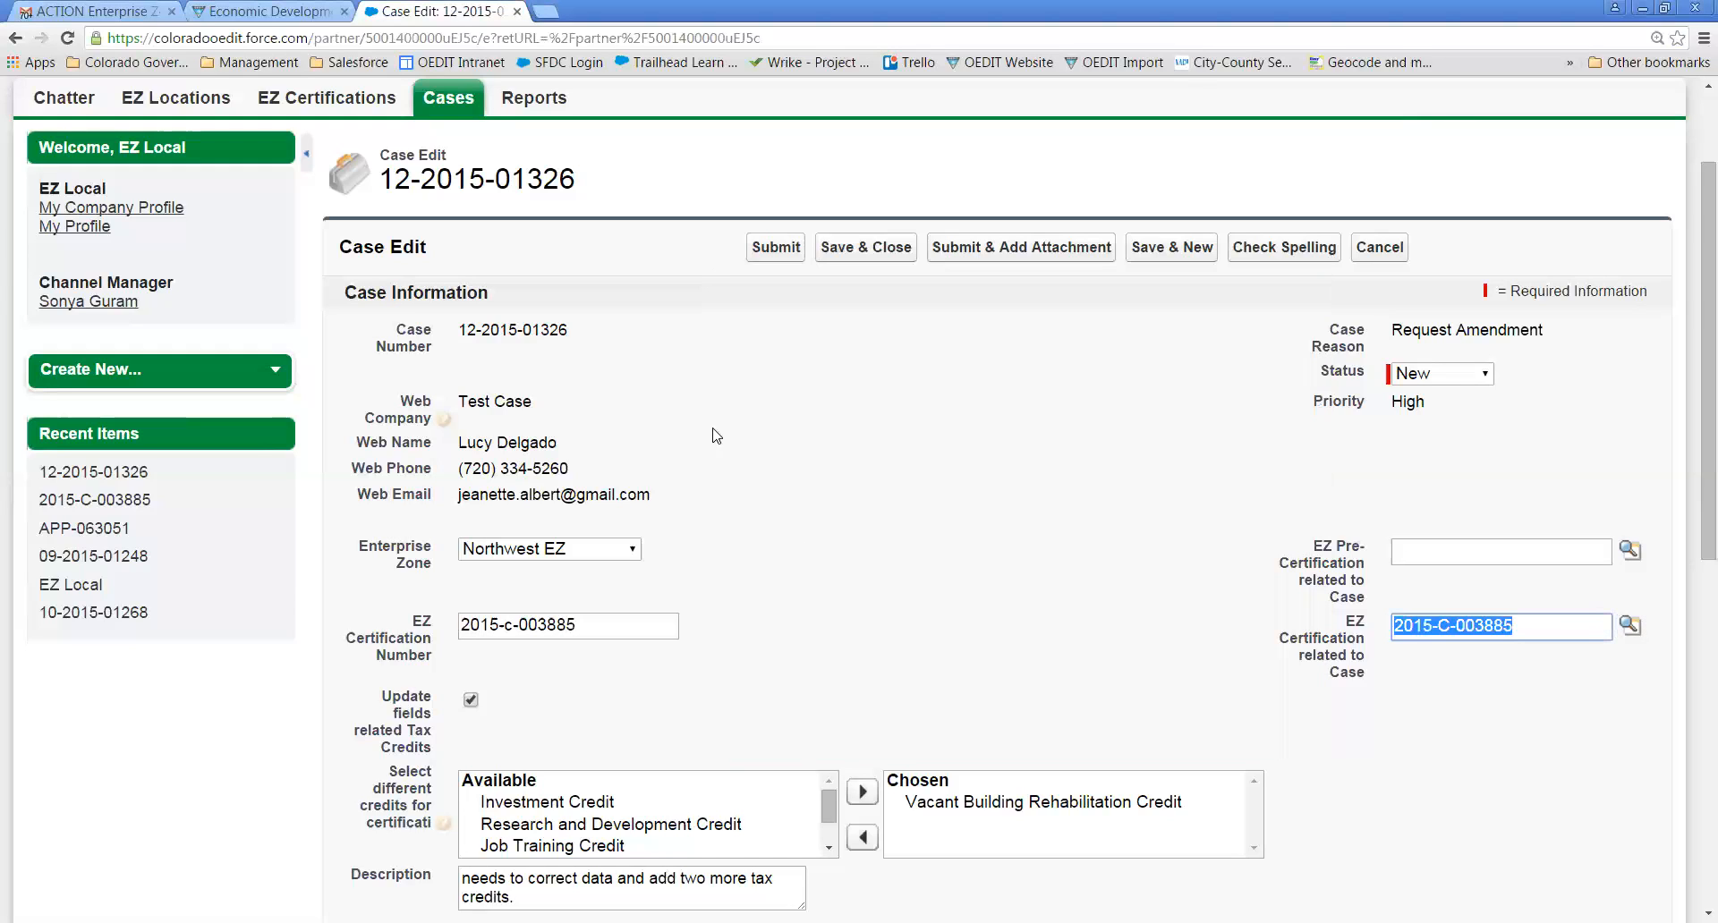
left_click(772, 250)
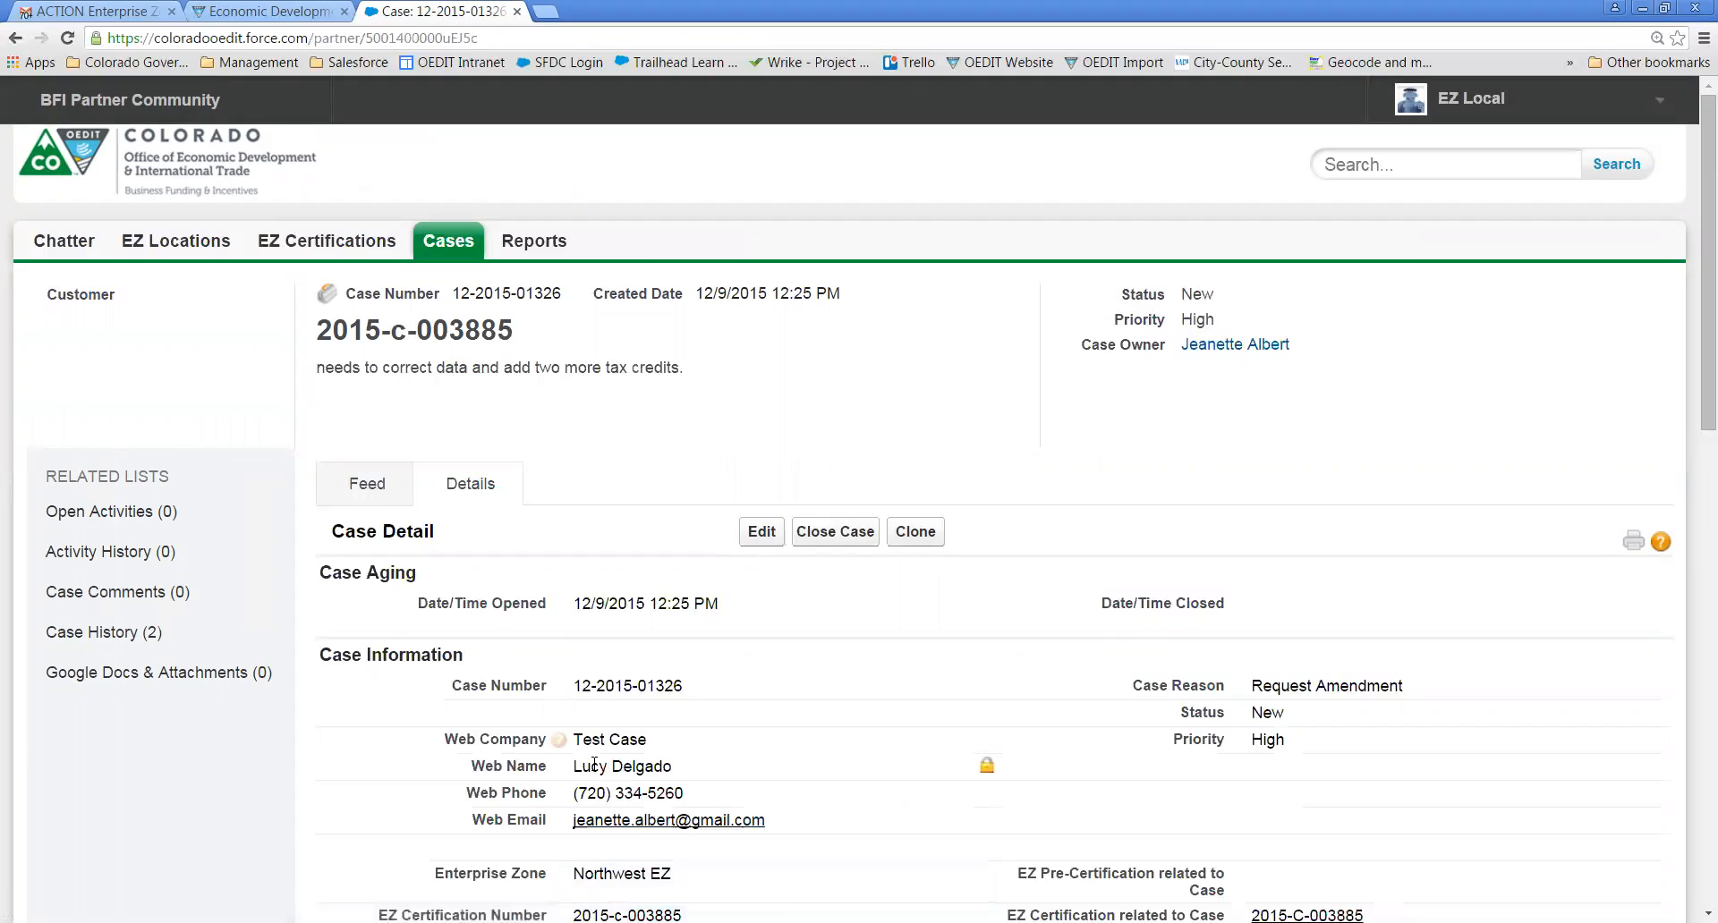
mouse_move(559, 741)
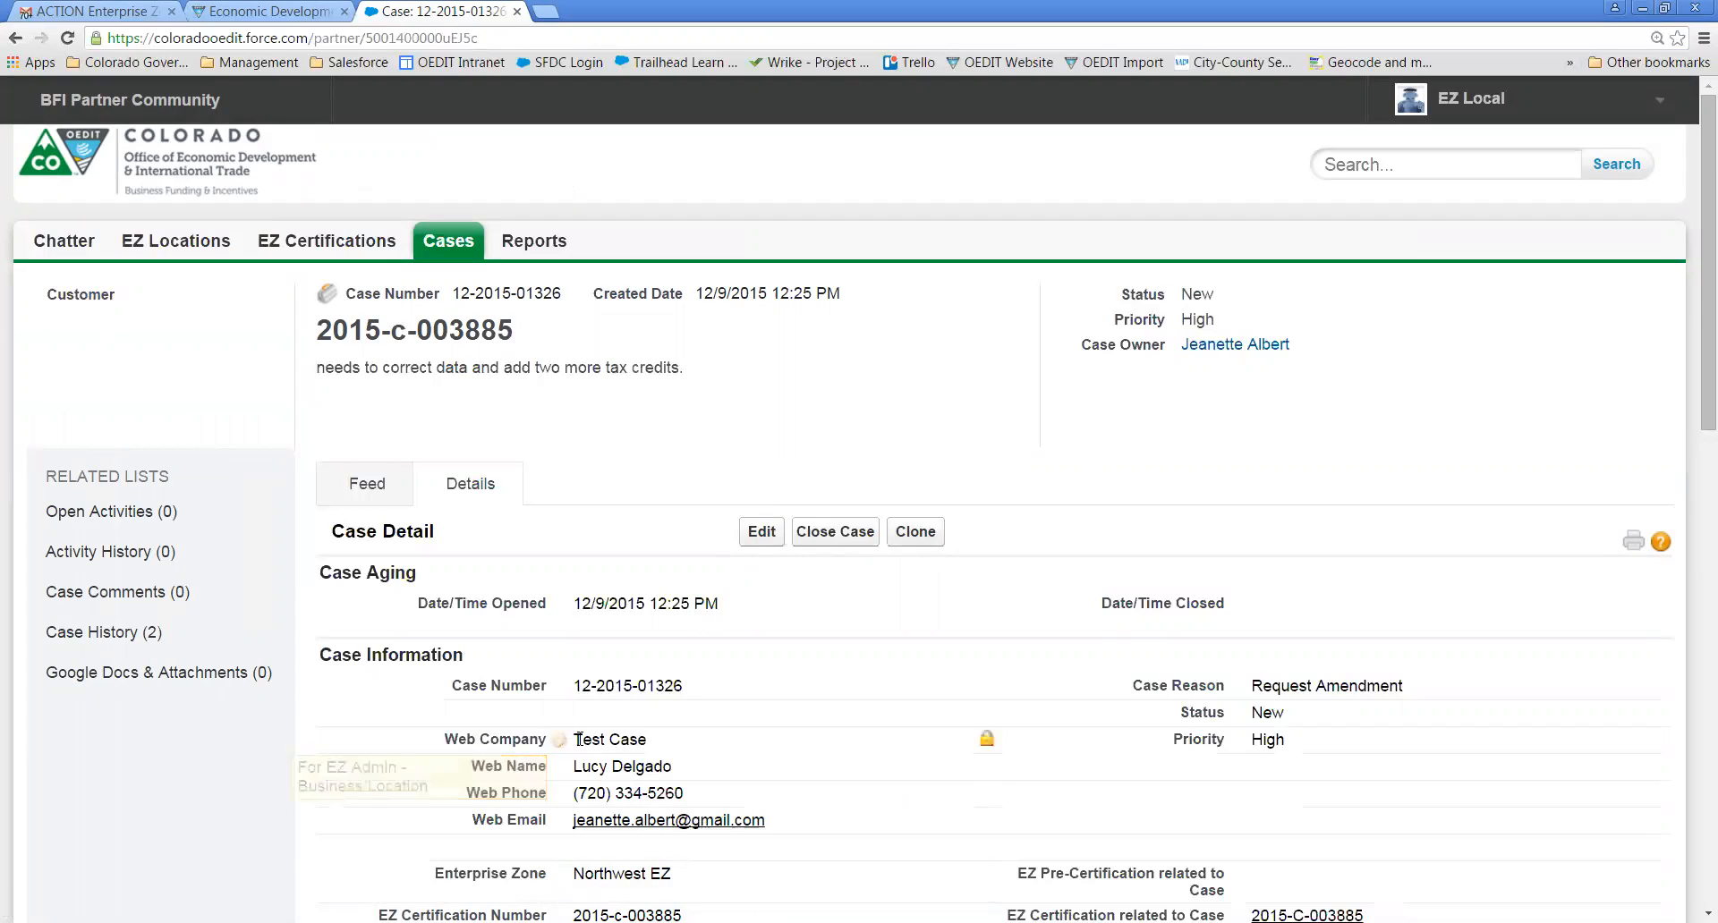
left_click_drag(583, 739, 649, 741)
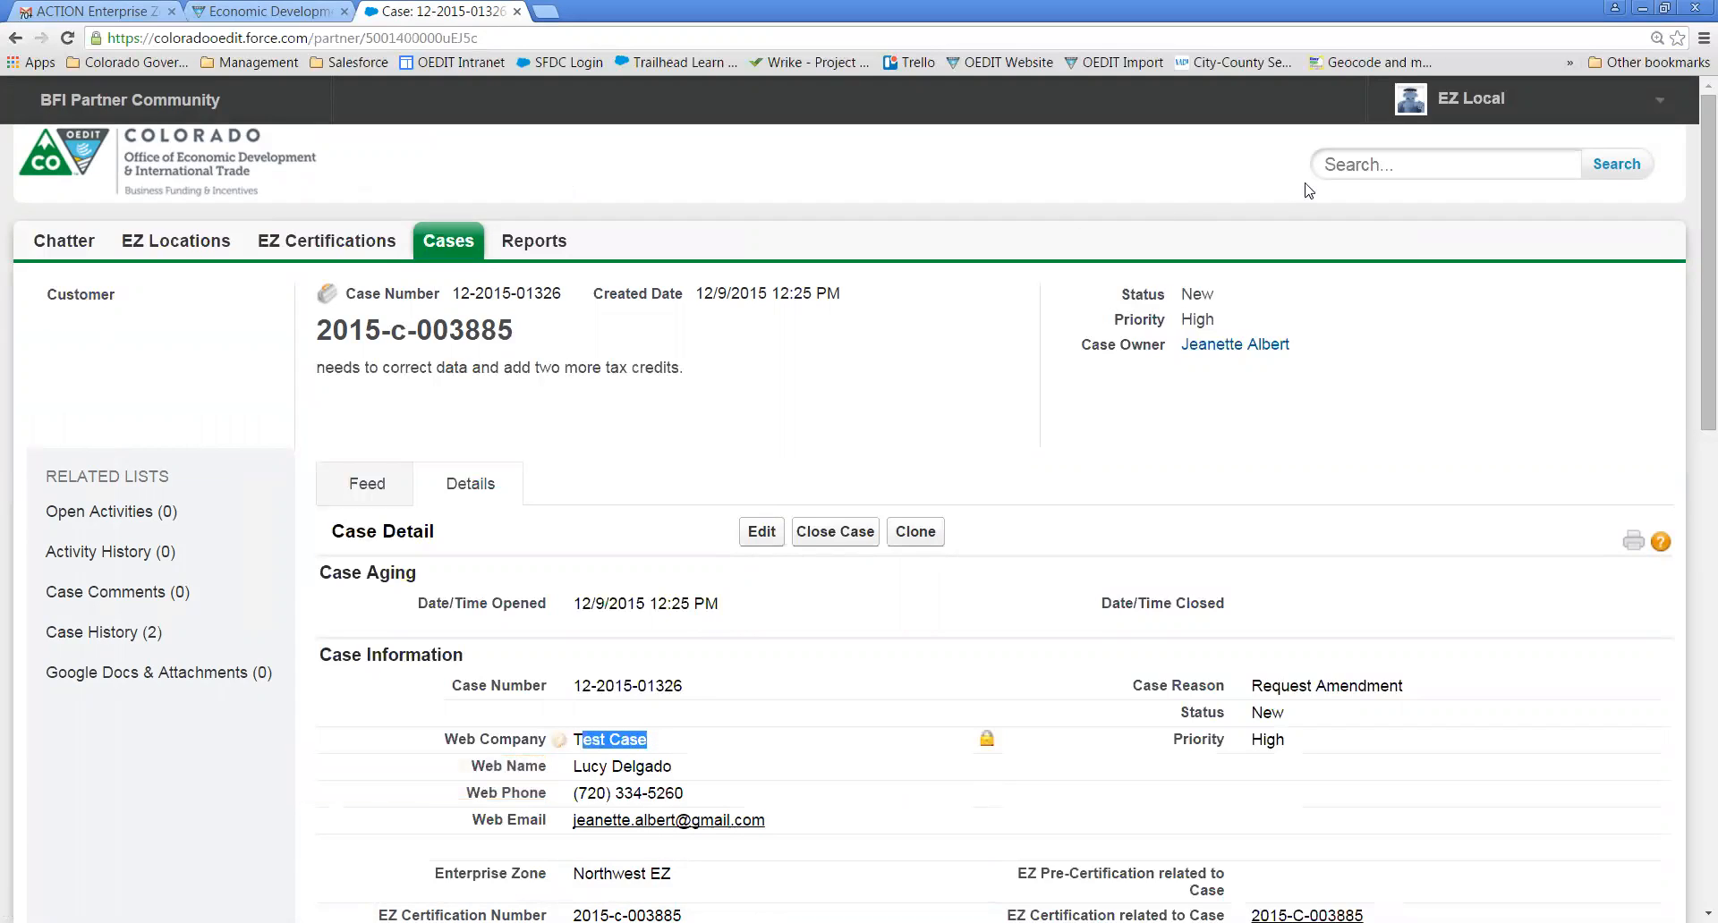
left_click(1354, 163)
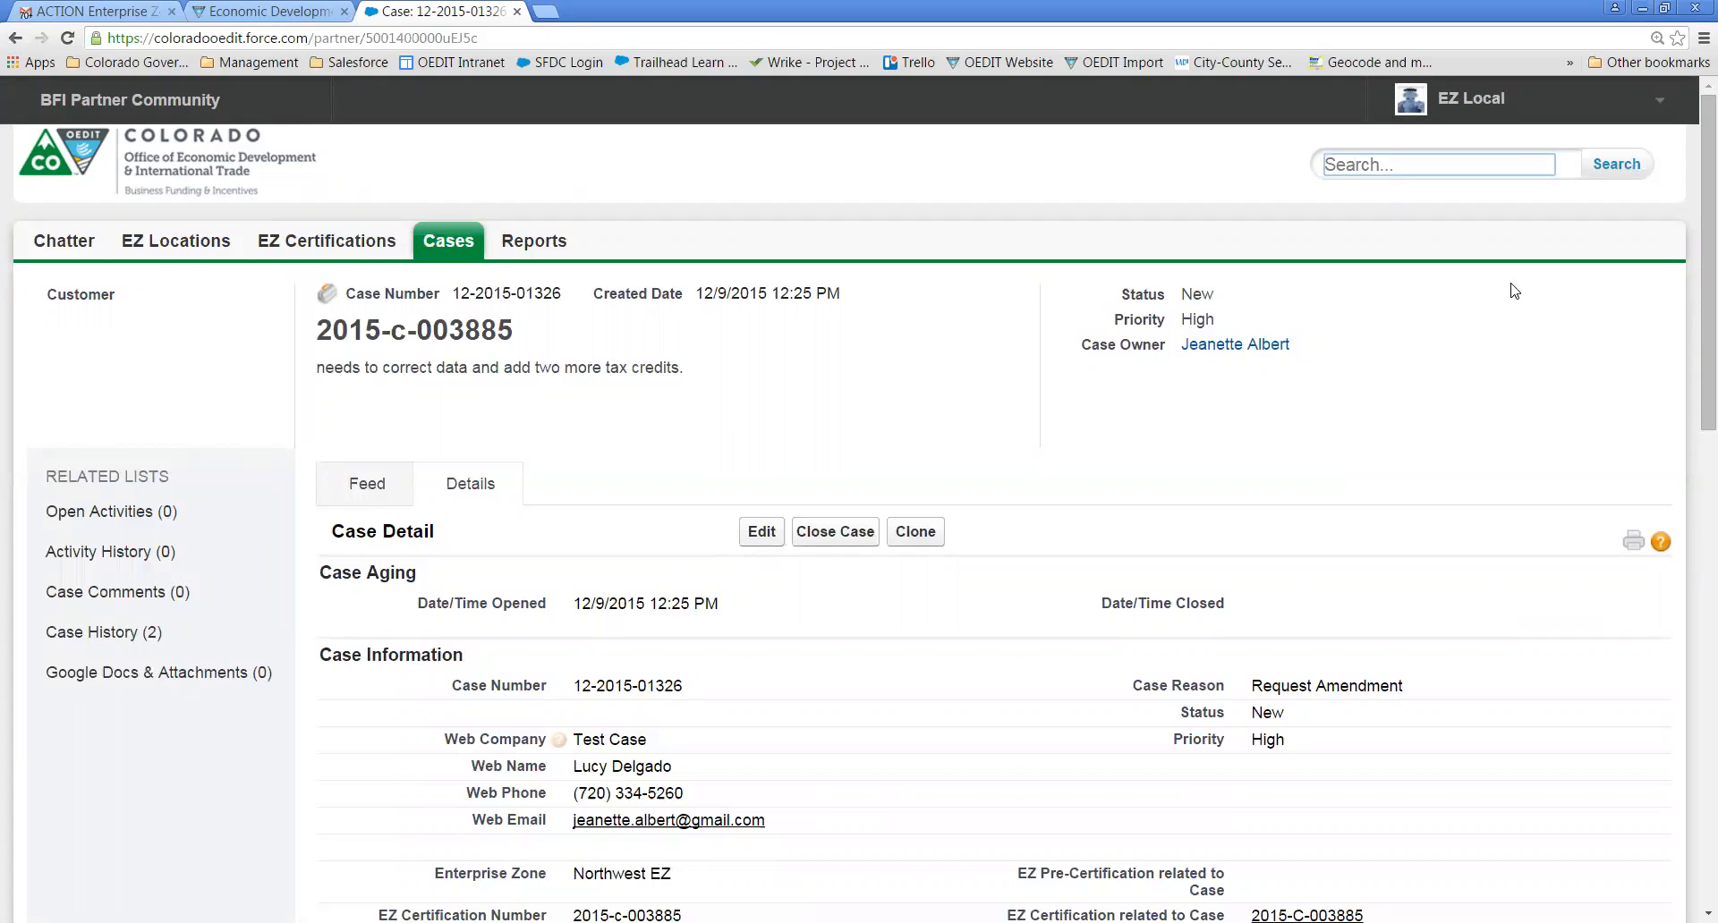
left_click(1317, 479)
scroll(1305, 485, "down", 2)
scroll(1304, 486, "down", 2)
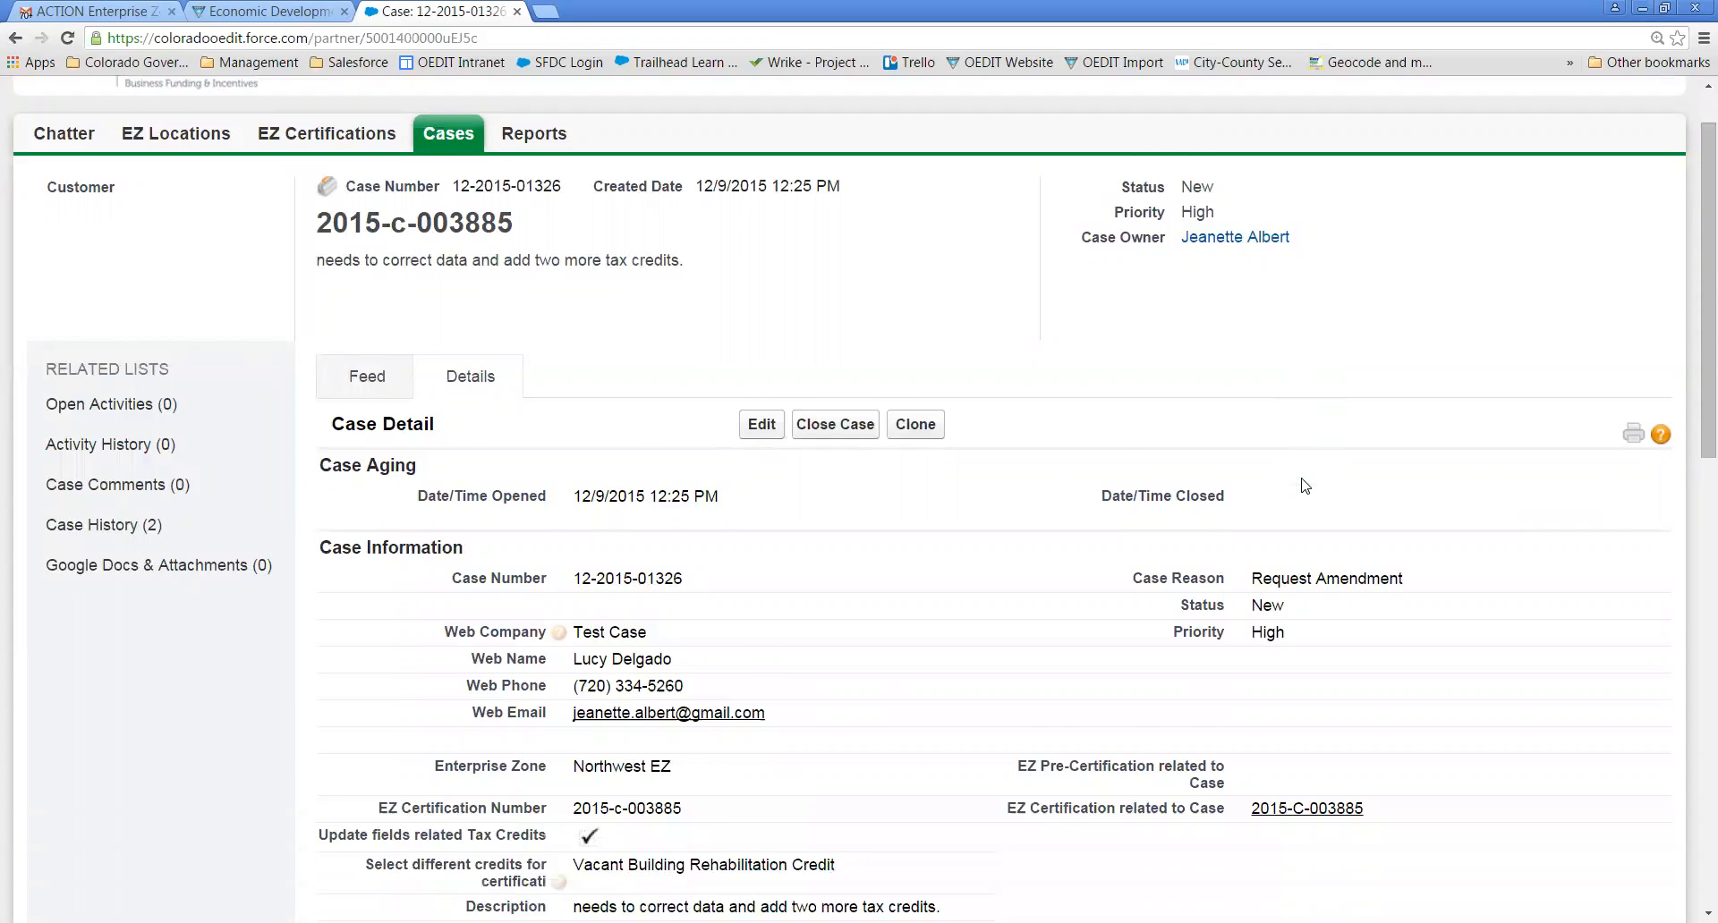
scroll(1304, 486, "down", 1)
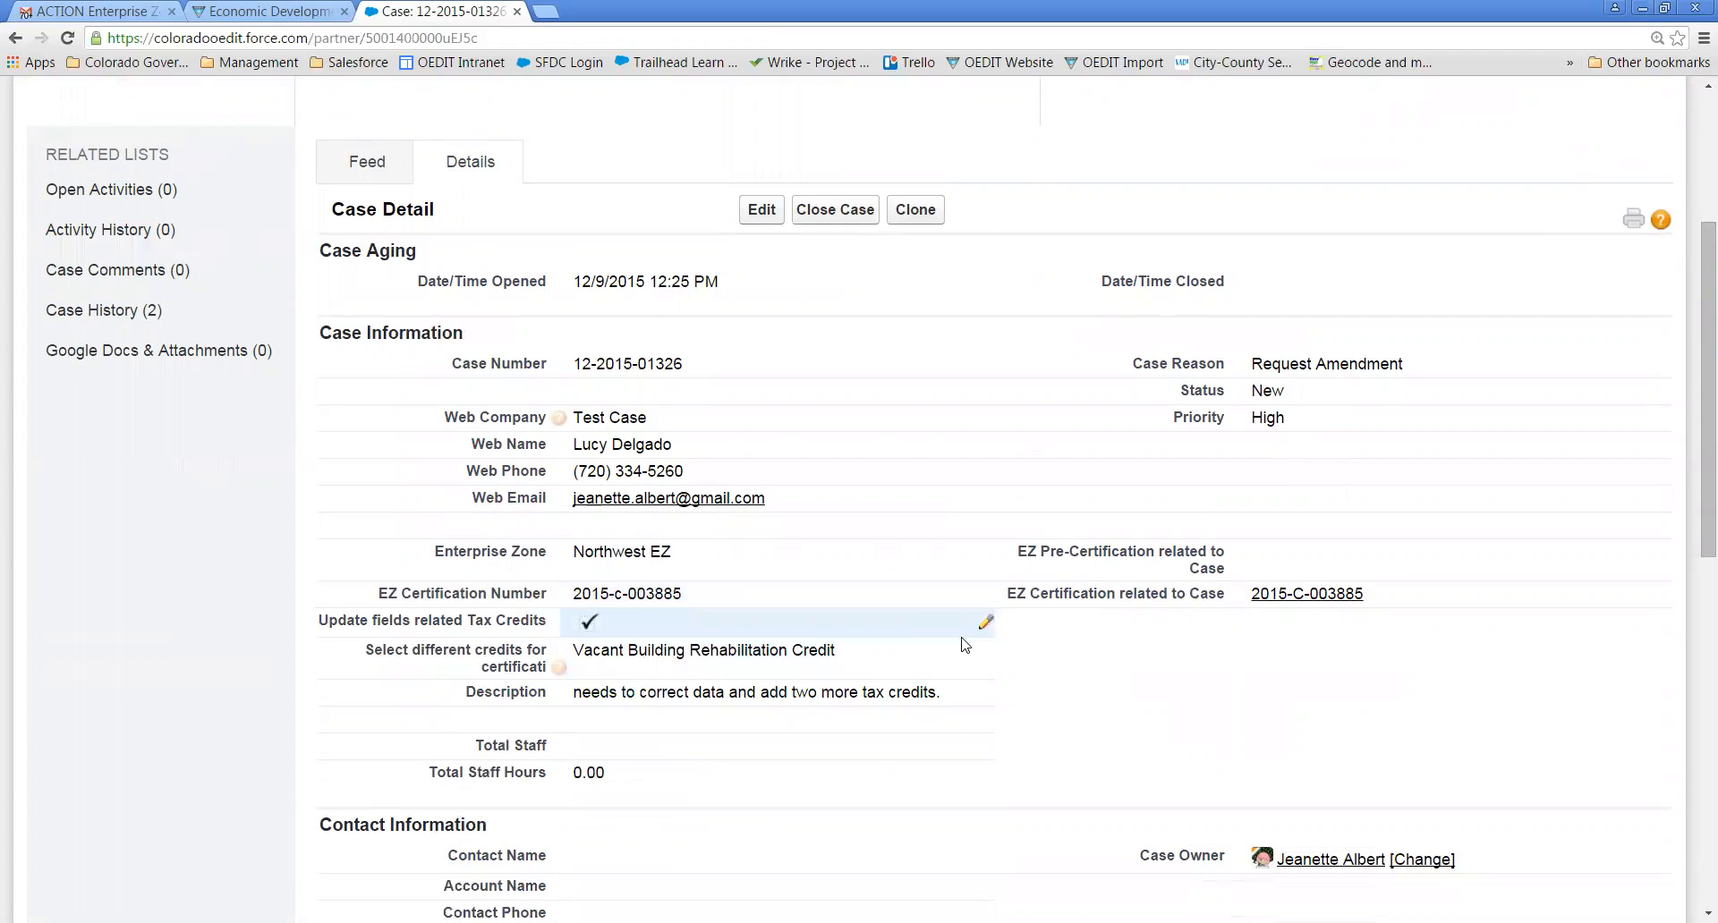
mouse_move(1305, 598)
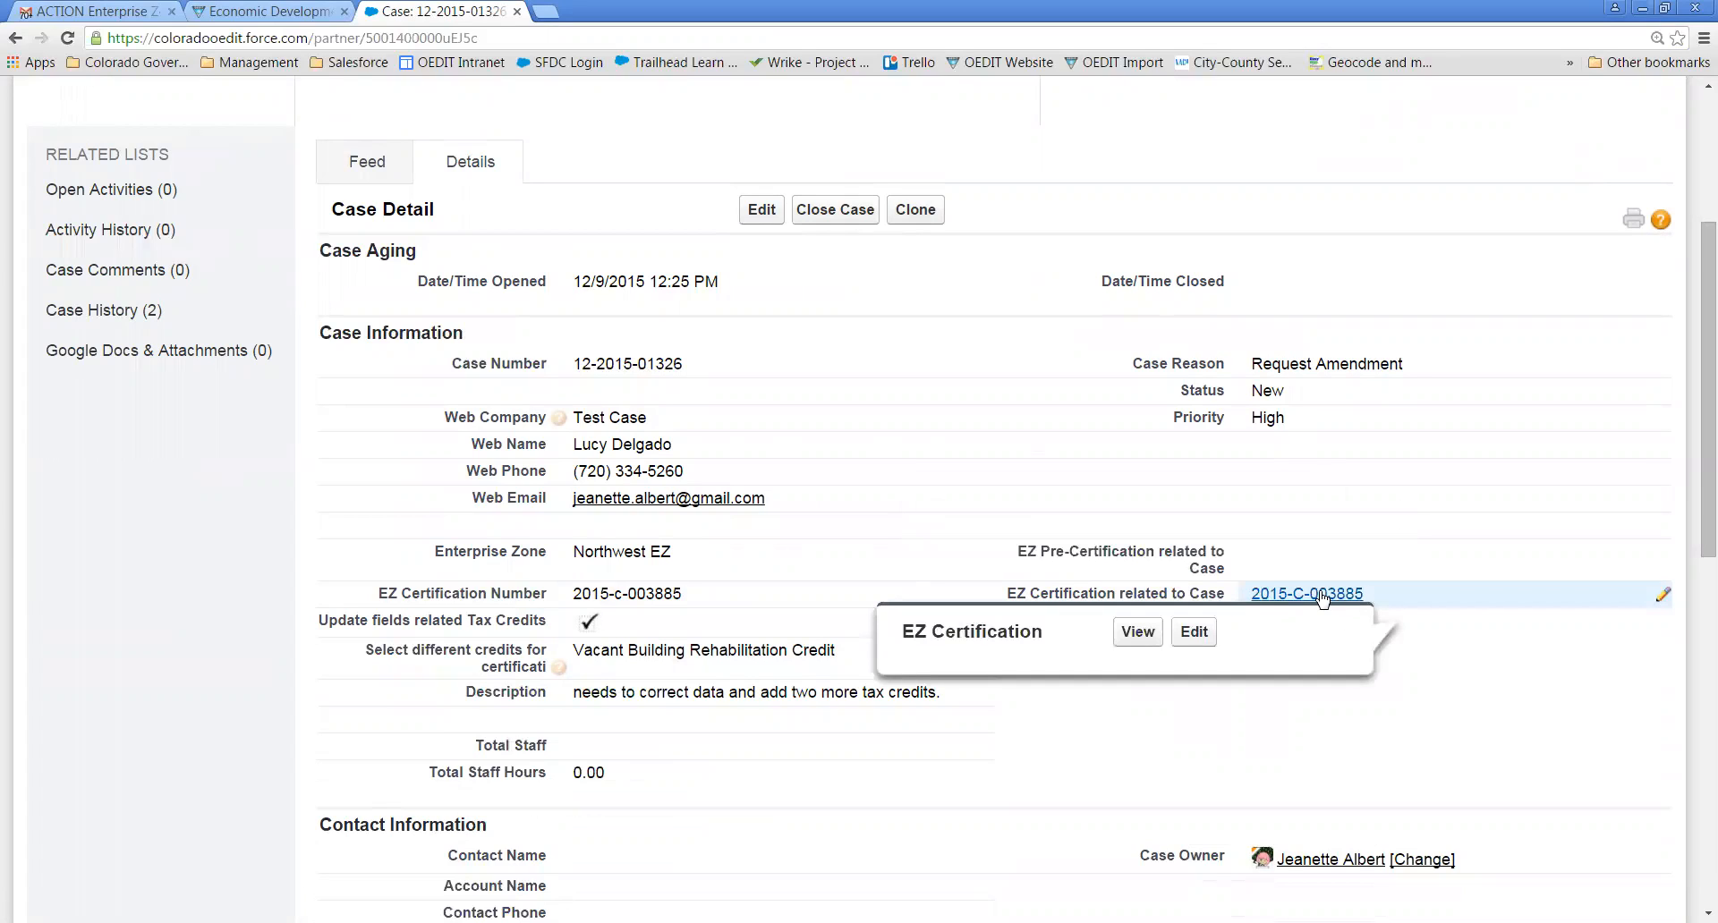
left_click(1322, 597)
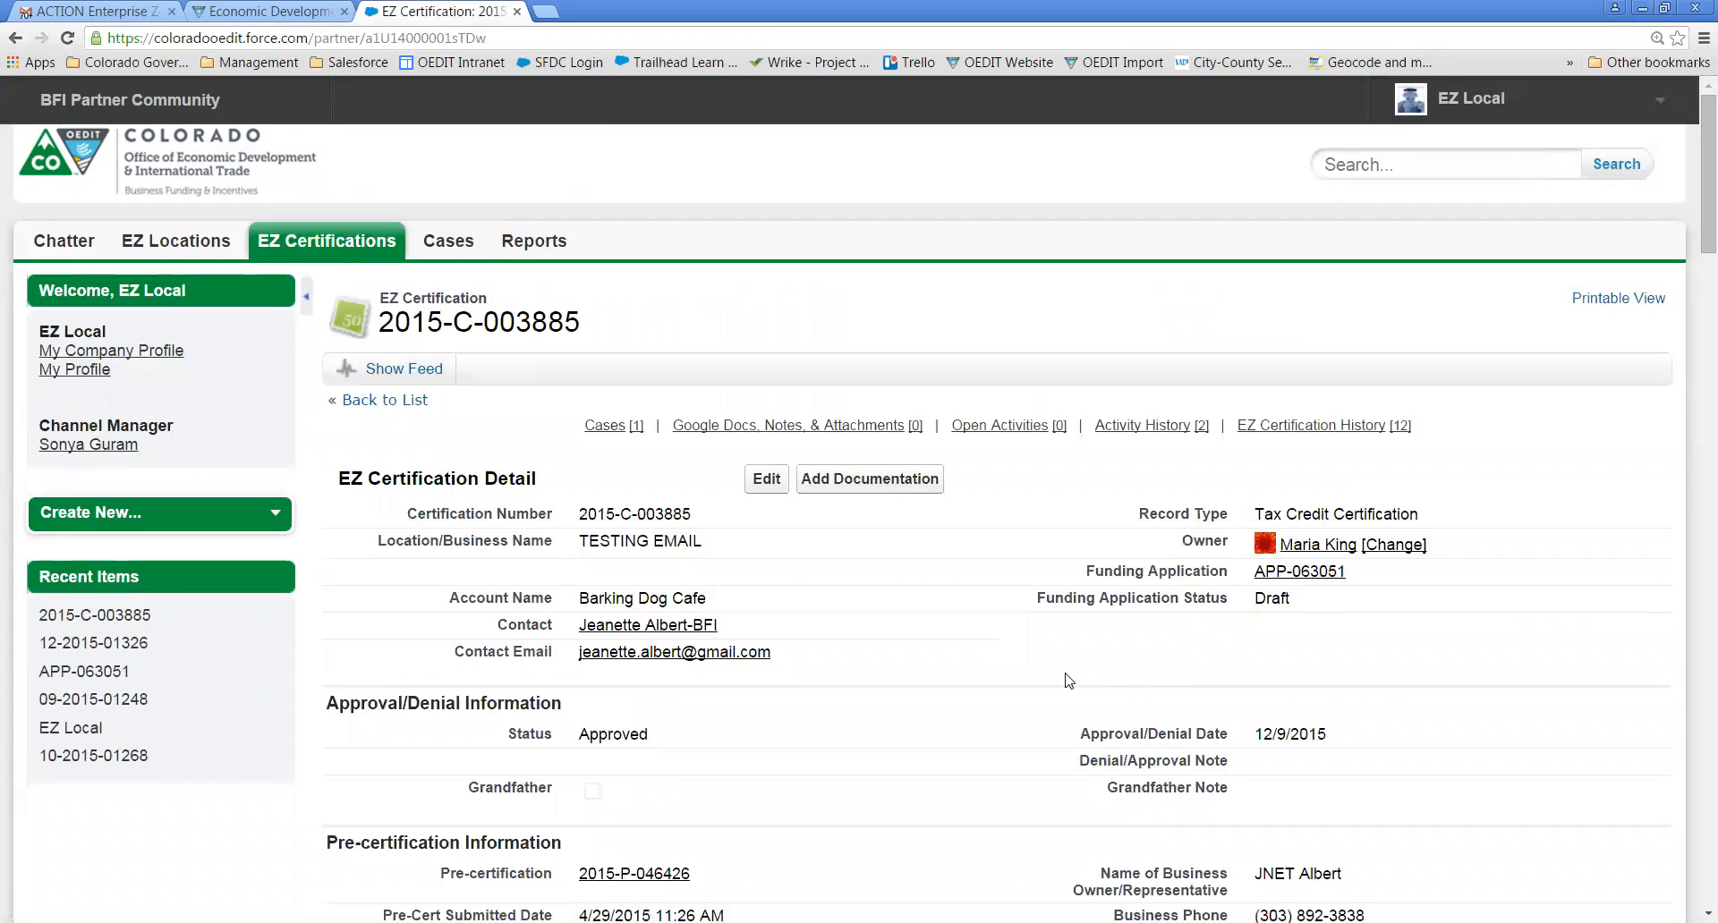
- Change the certification's Status field inline from Approved to Pending, save, and review the updated record
scroll(1068, 680, "down", 3)
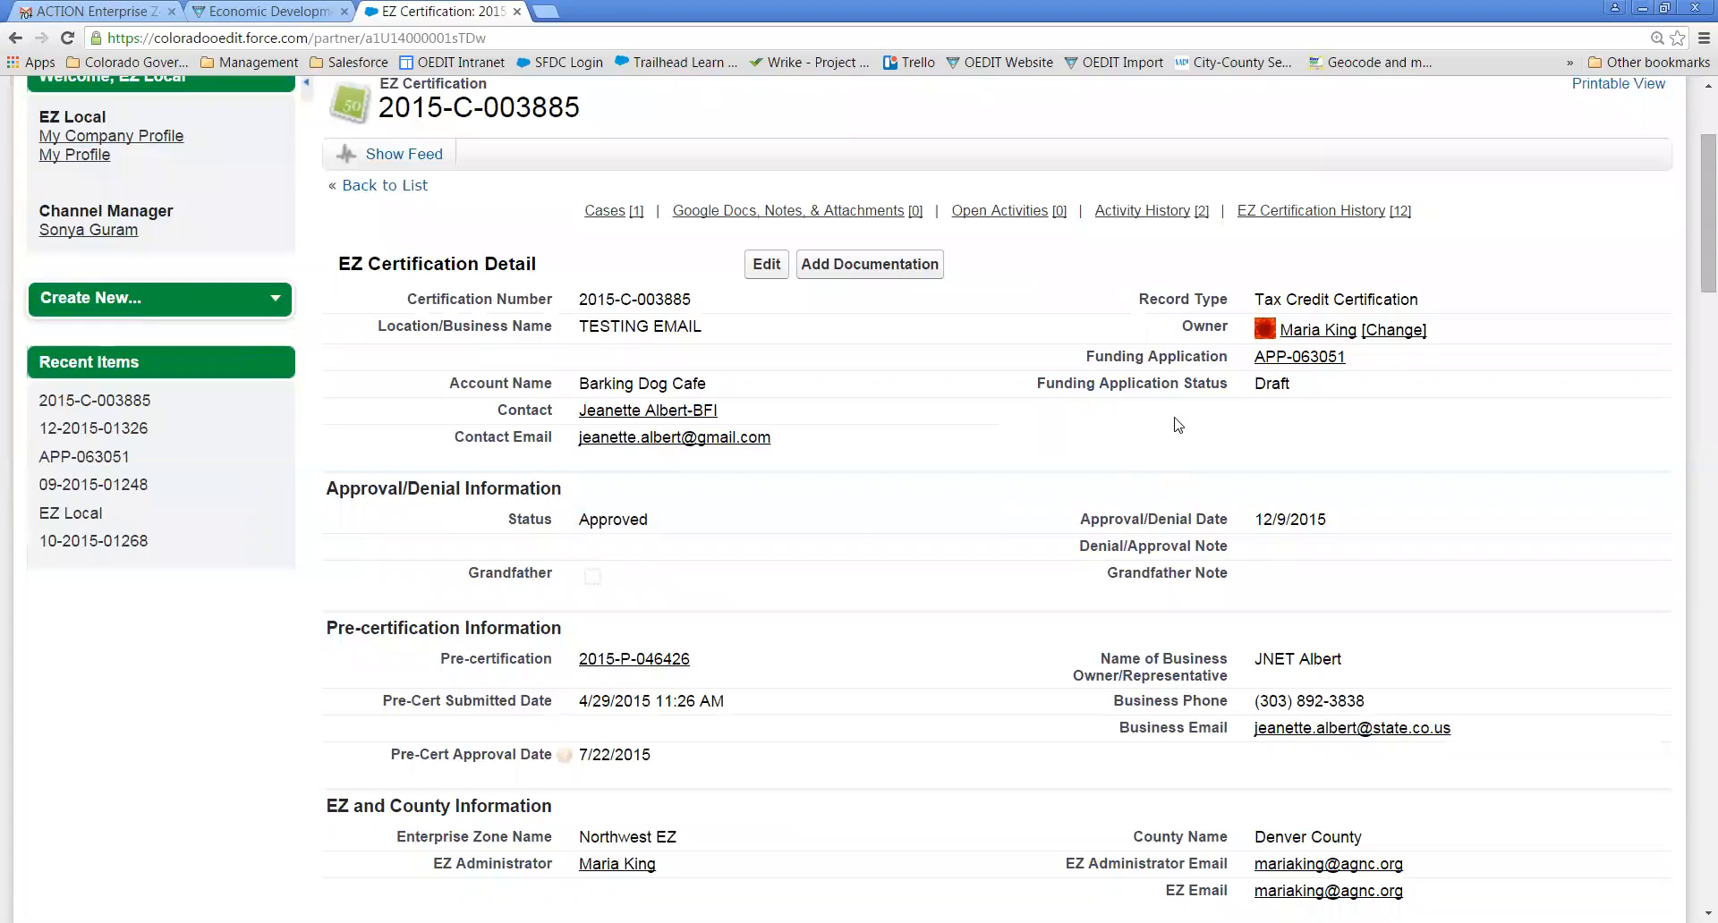
double_click(682, 523)
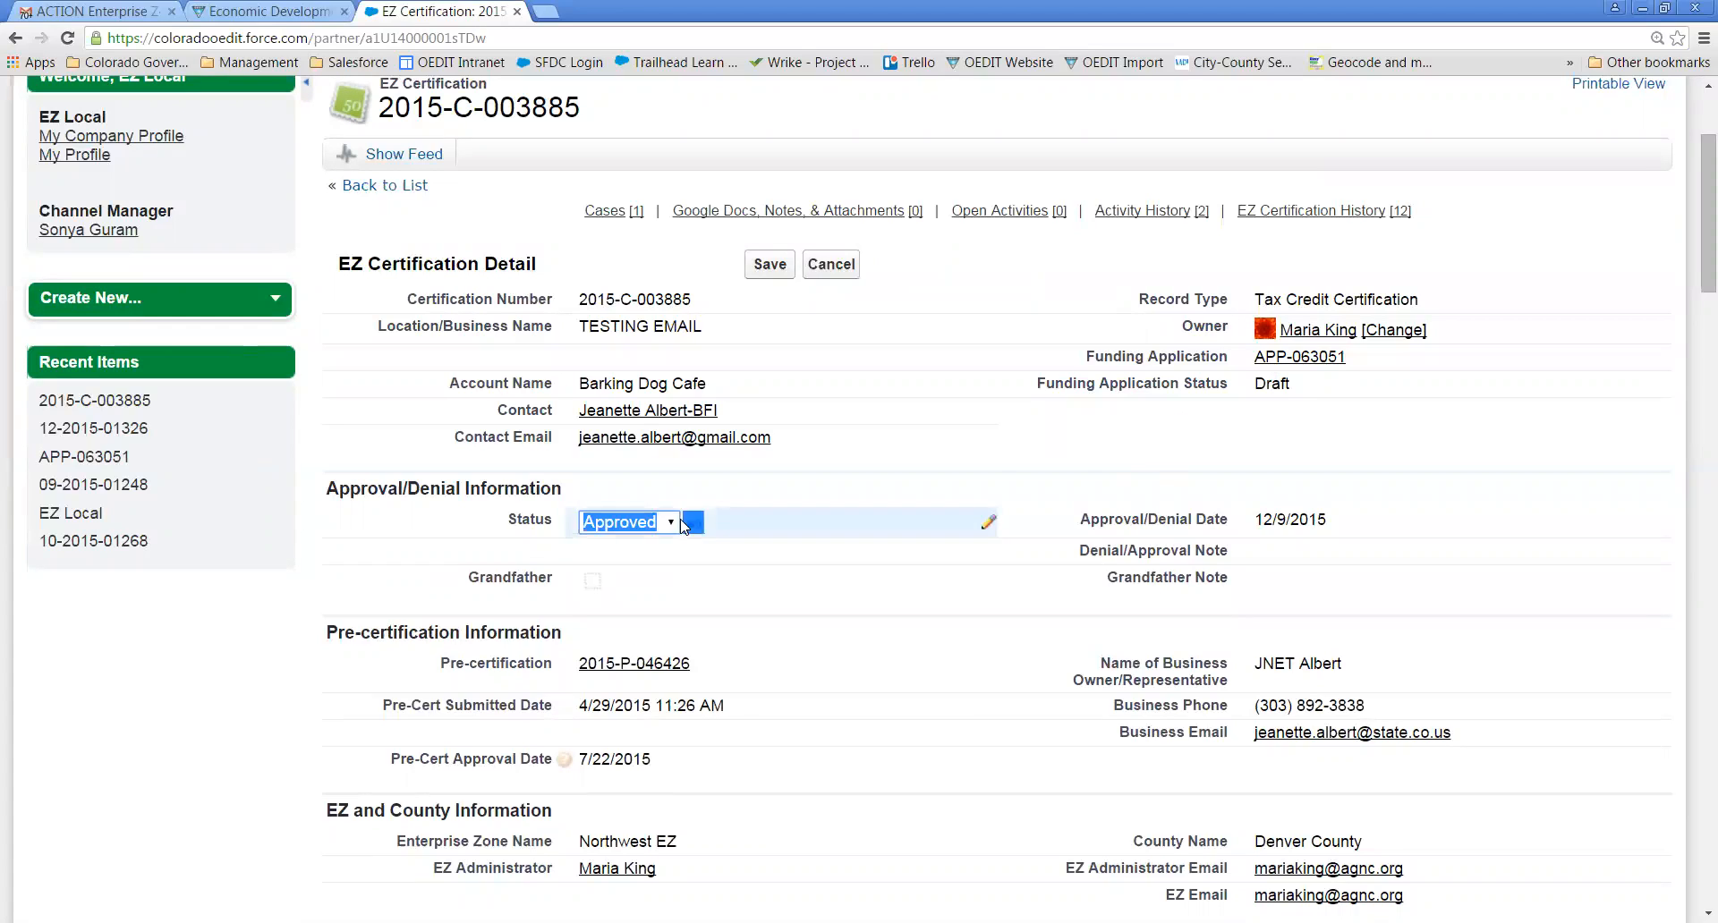
left_click(671, 522)
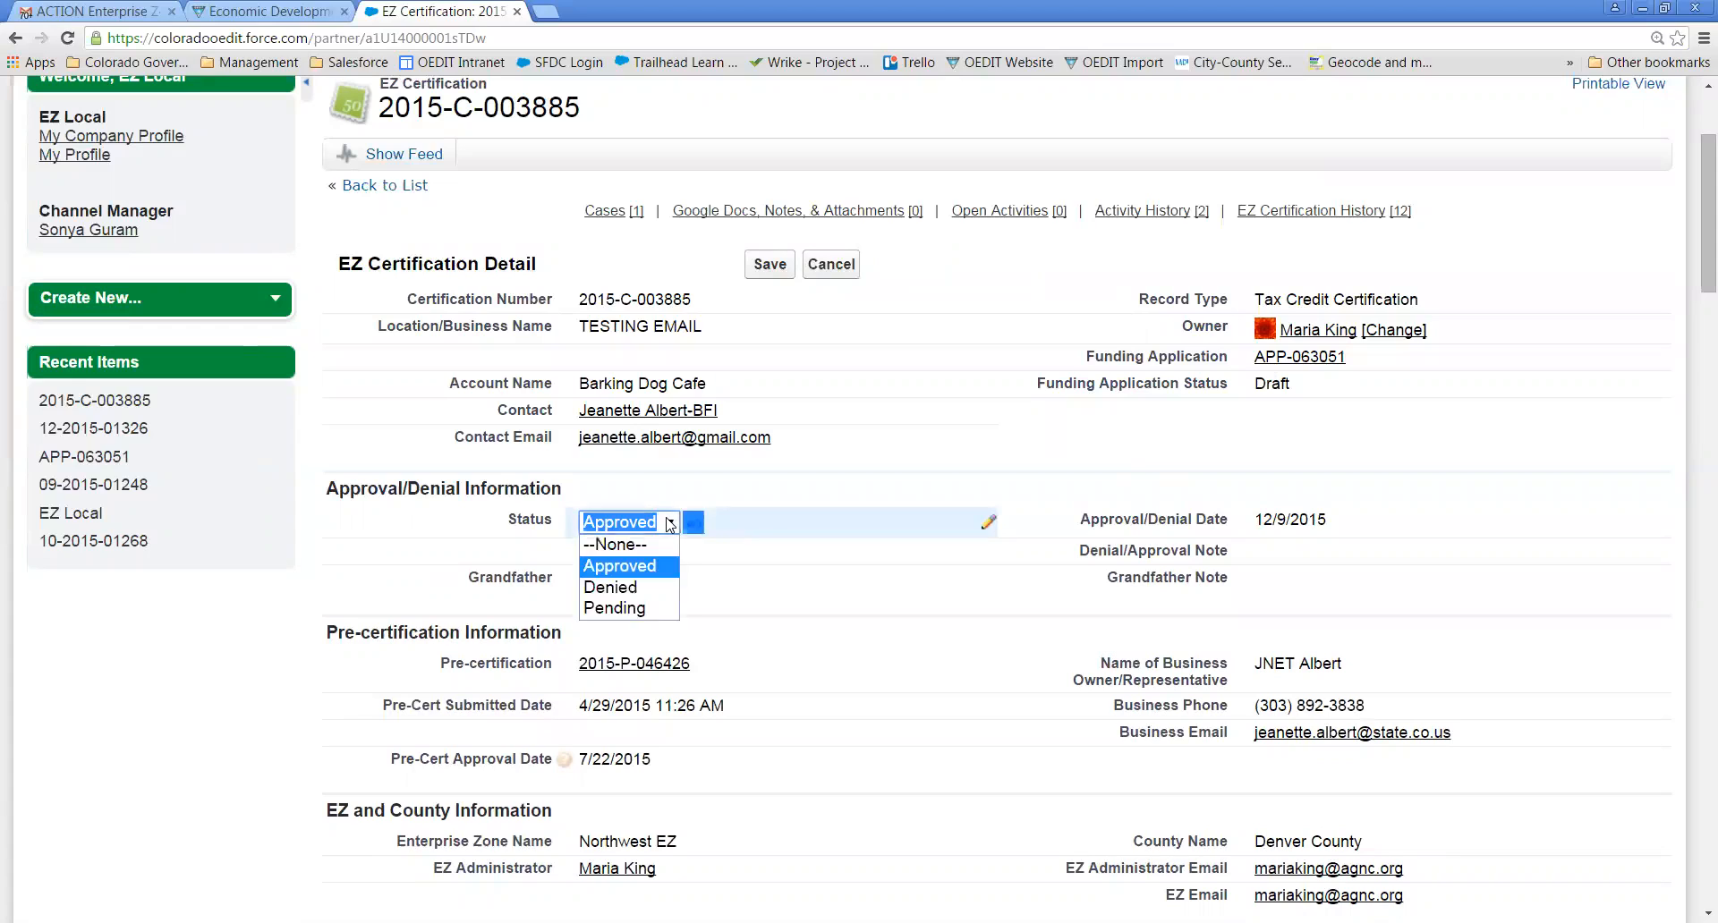
left_click(609, 608)
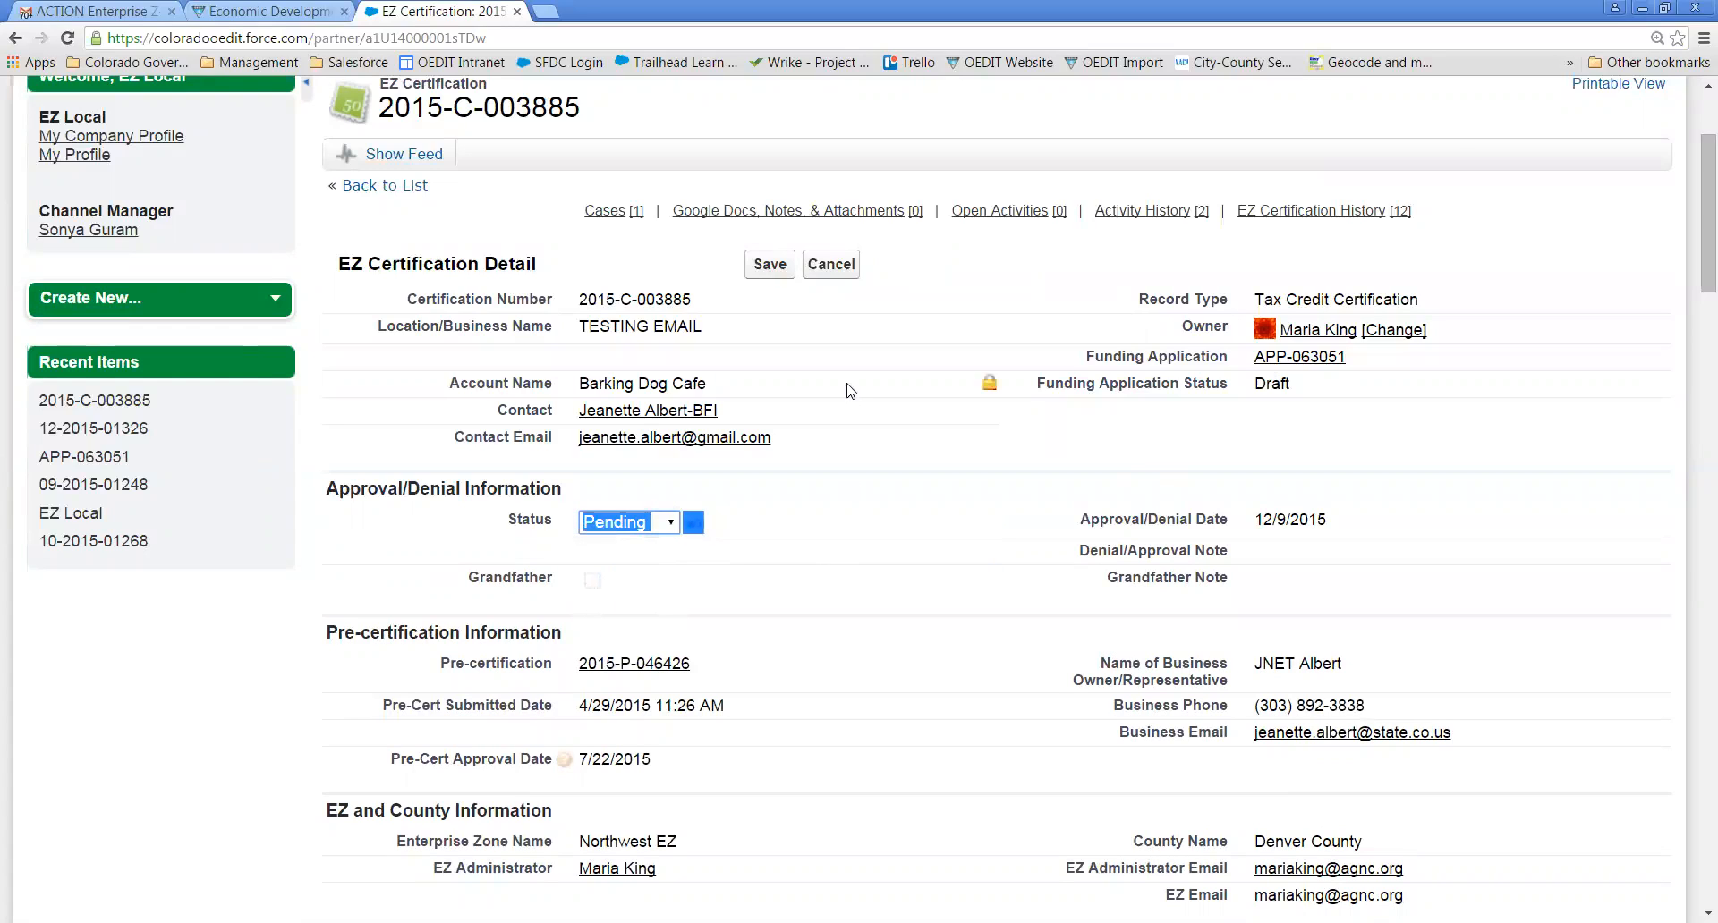
left_click(769, 265)
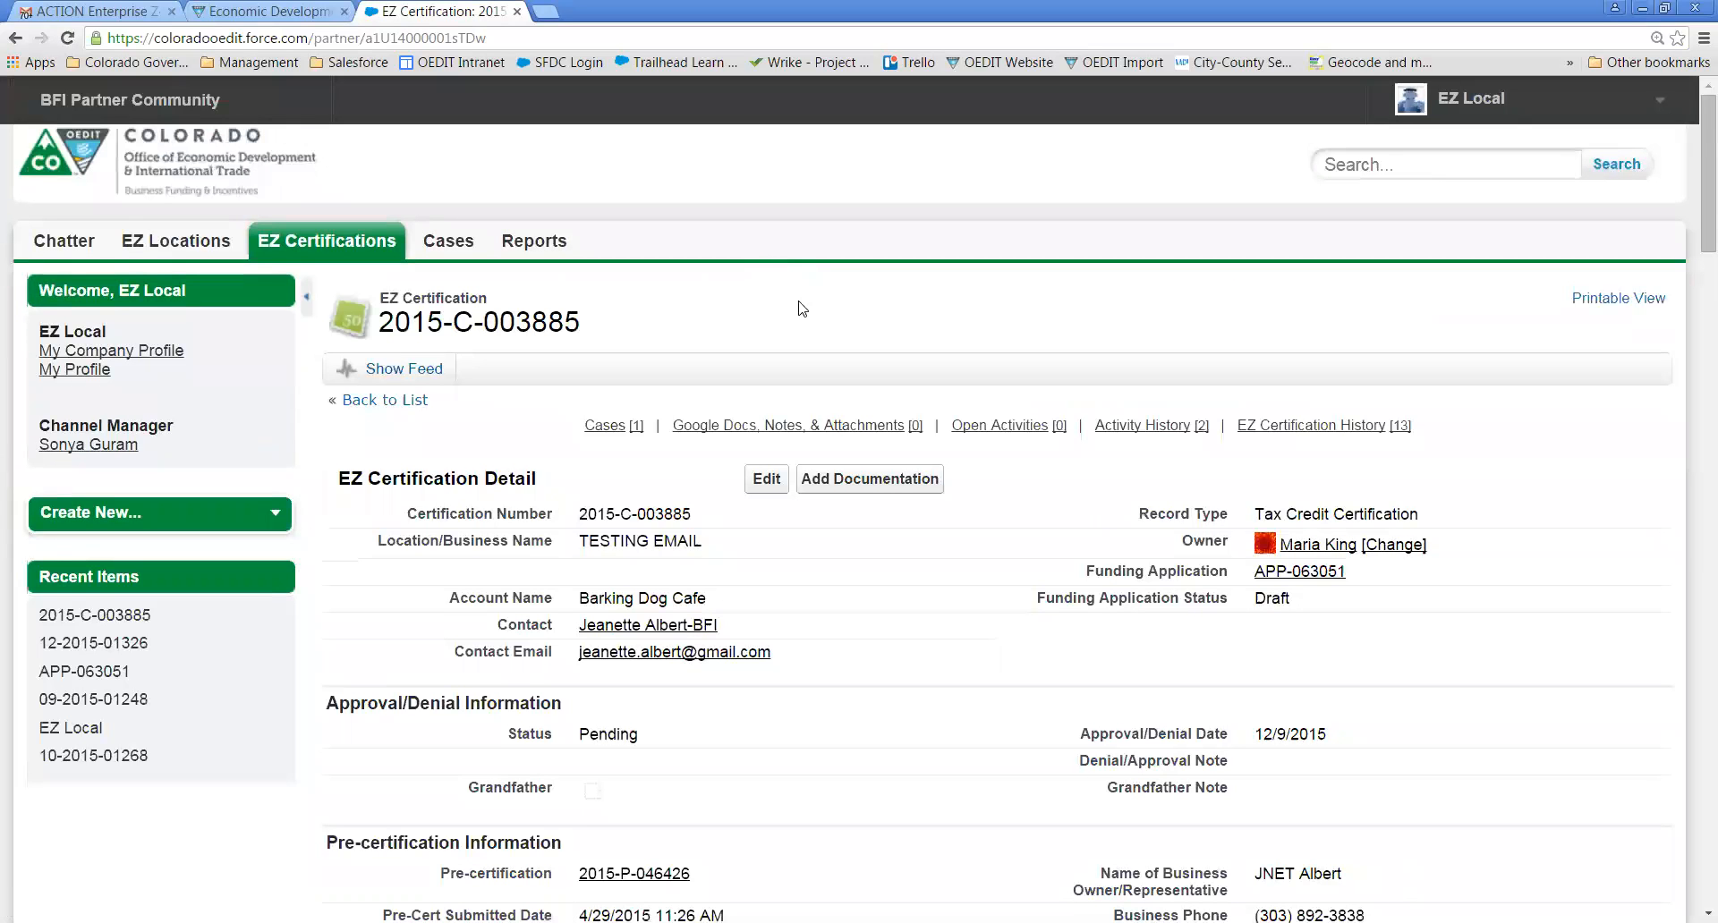
scroll(803, 309, "down", 3)
scroll(803, 310, "down", 2)
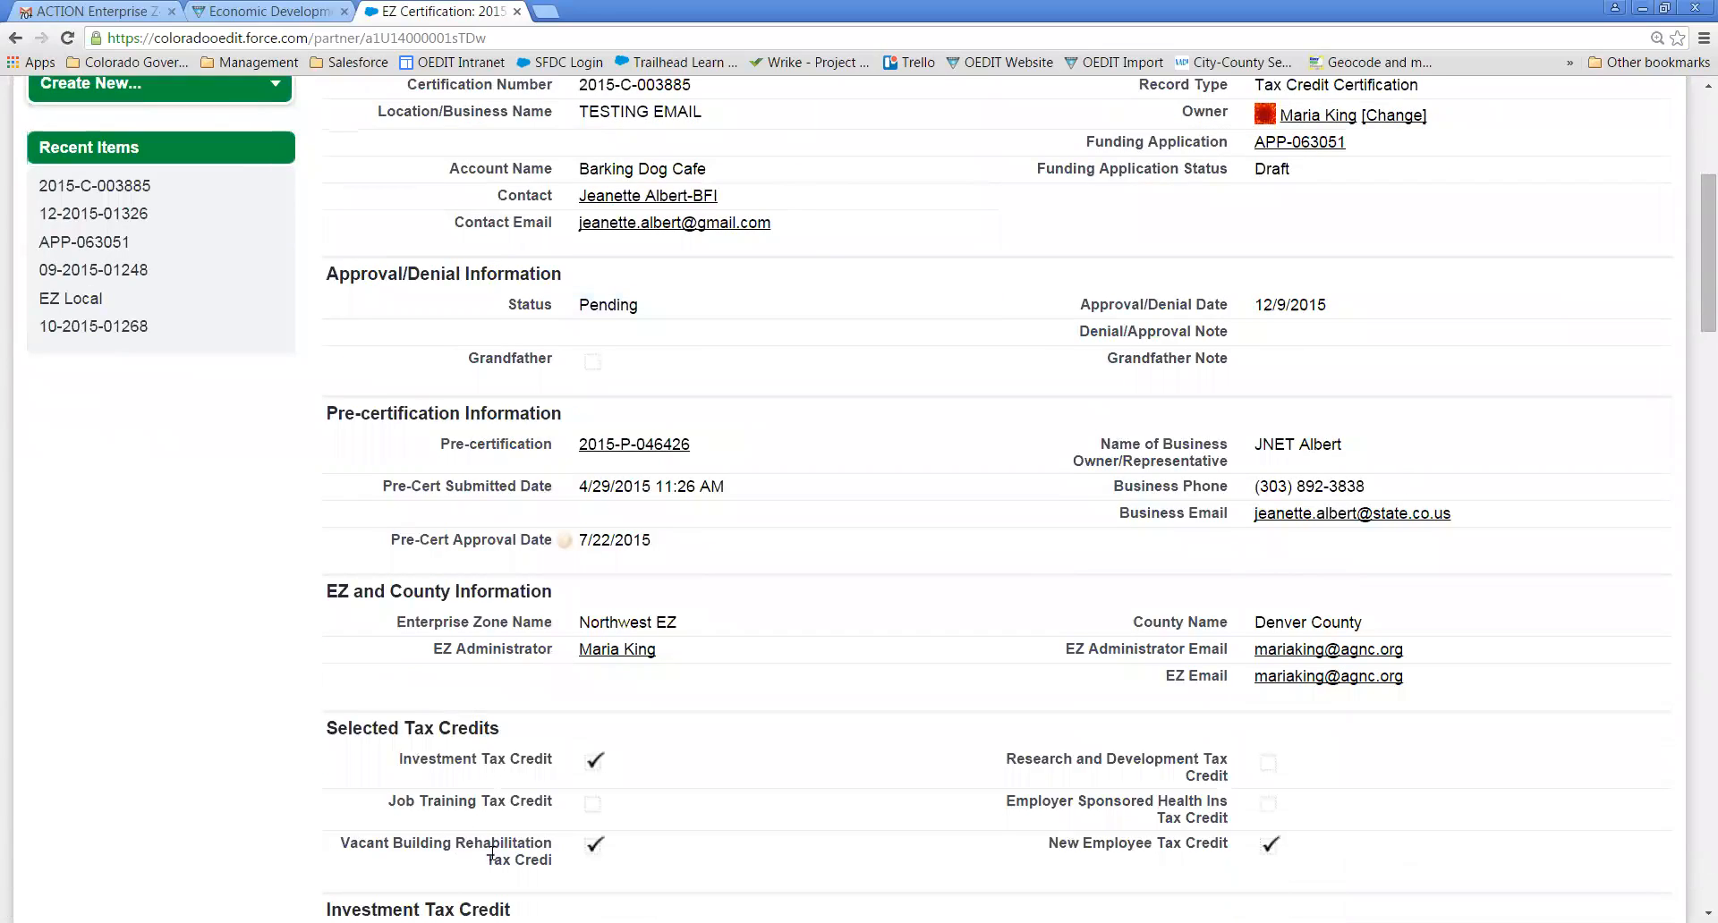
scroll(877, 347, "up", 2)
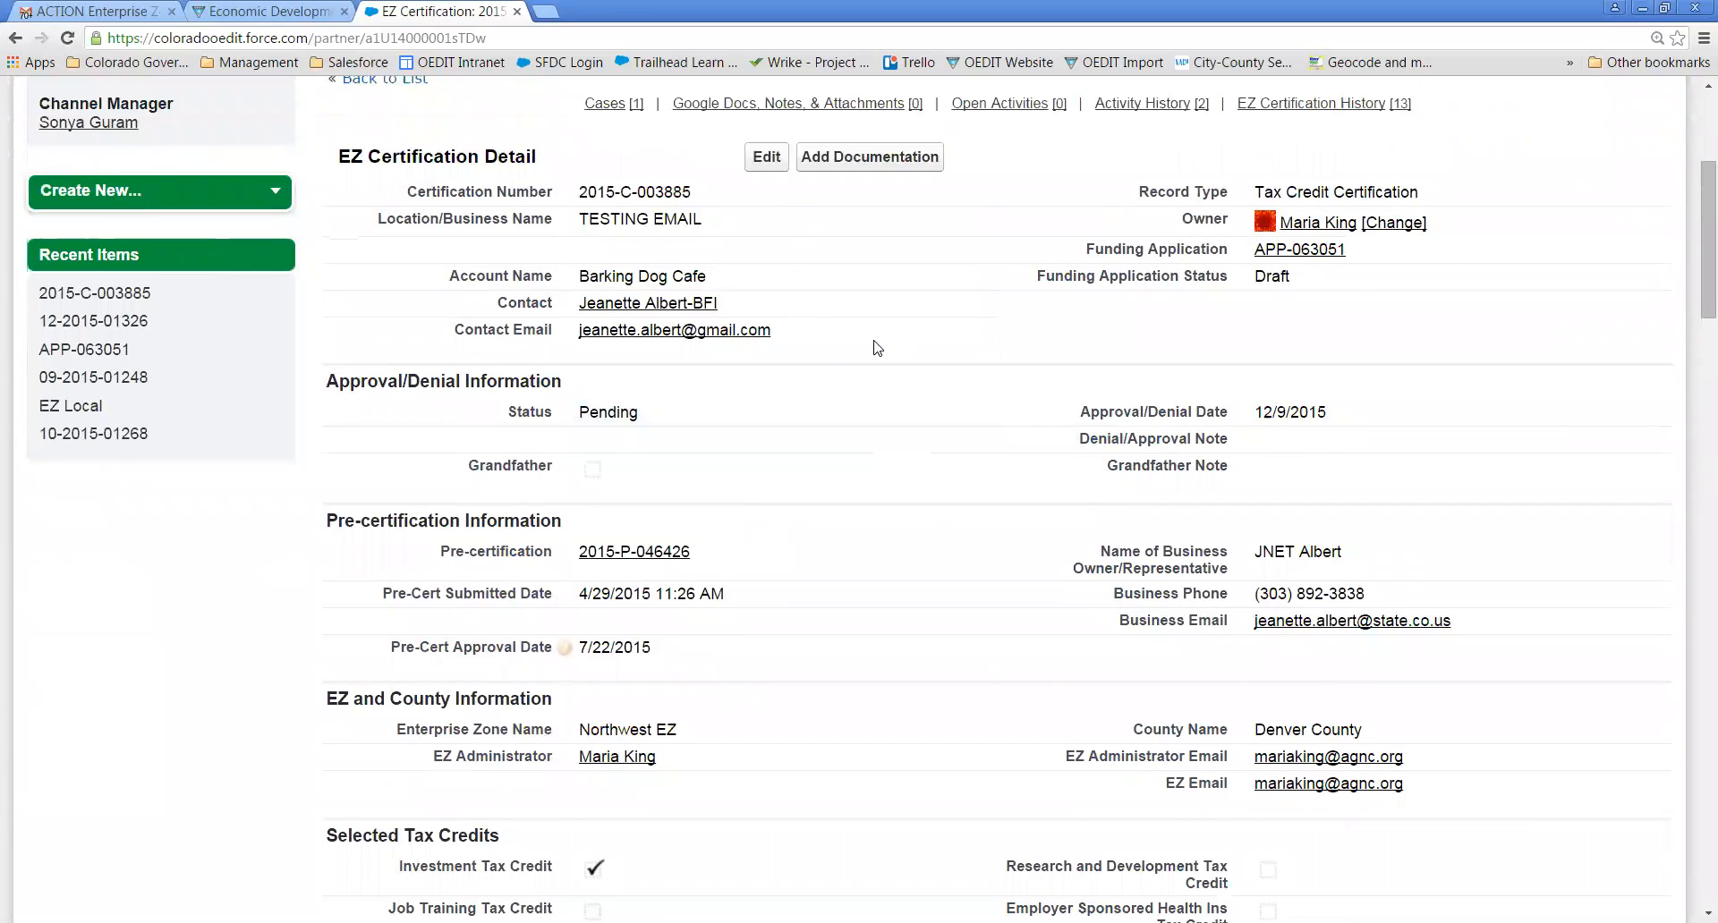
- Uncheck New Employee Tax Credit under Selected Tax Credits in the certification edit form and save
left_click(767, 194)
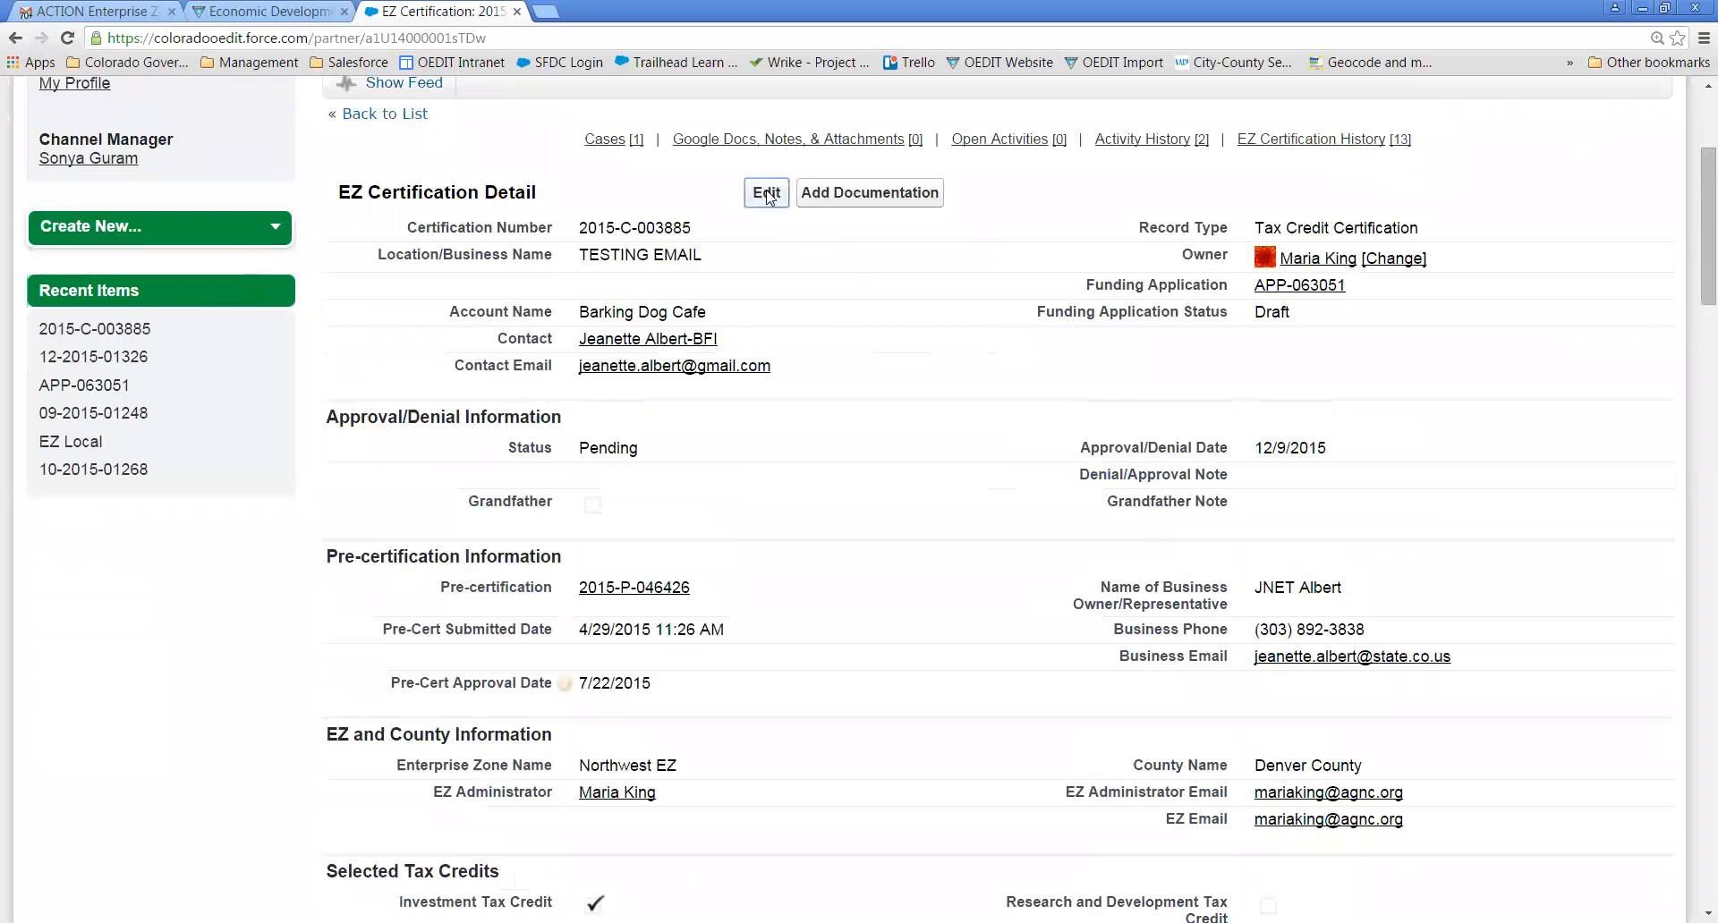
scroll(939, 538, "down", 8)
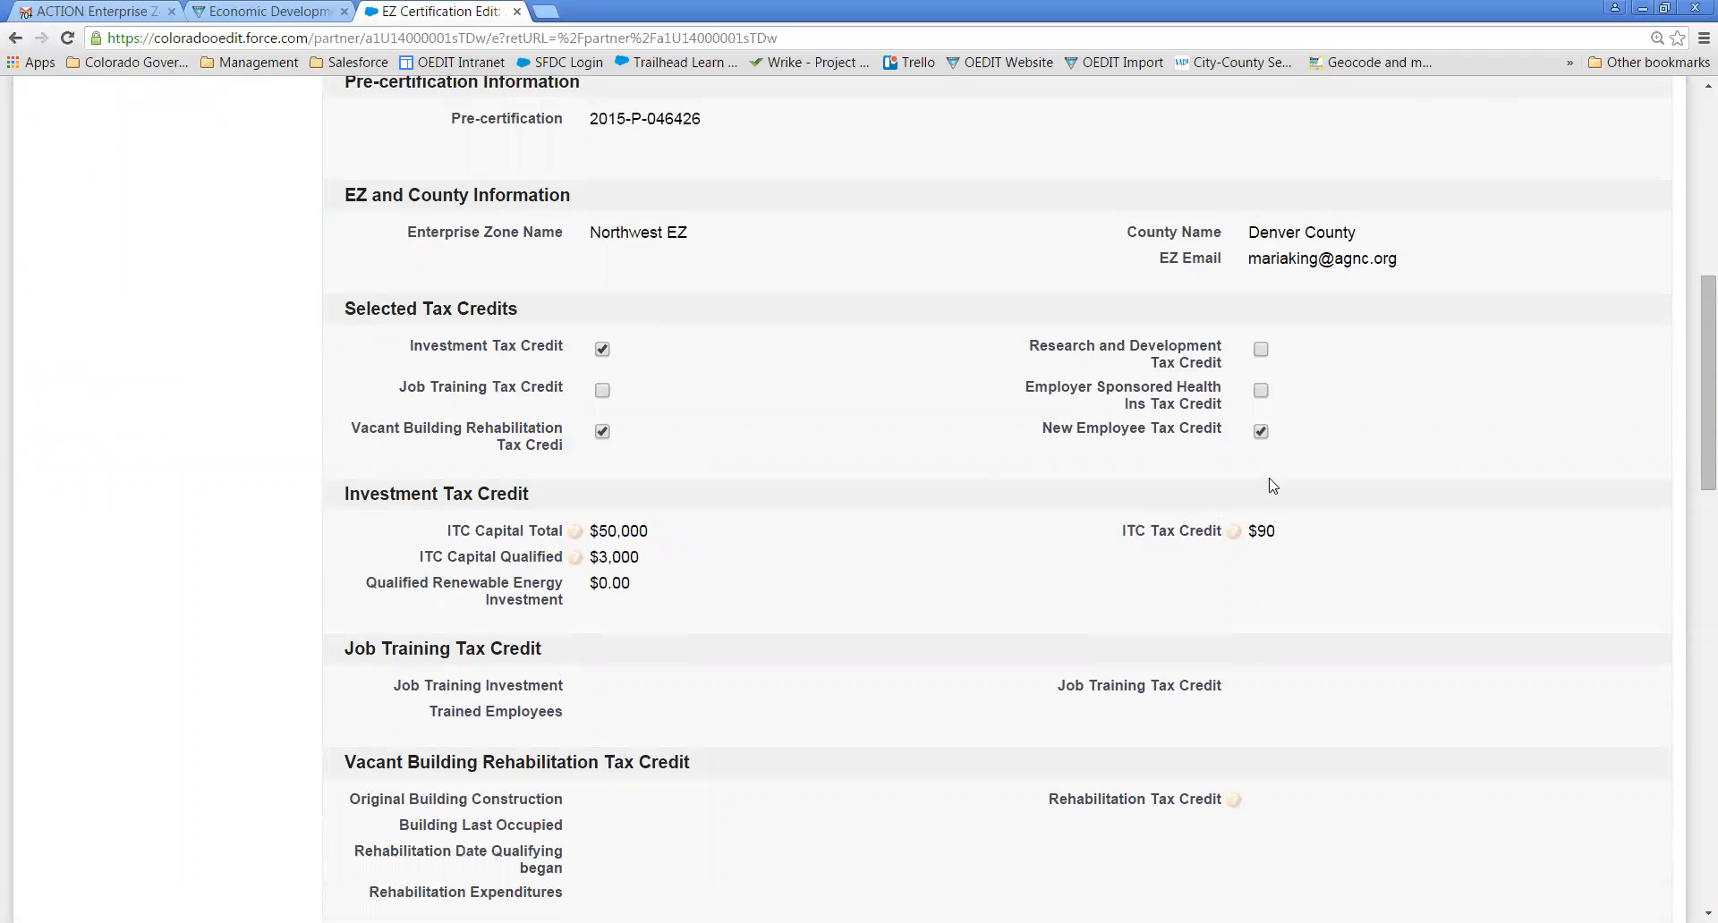
left_click(1262, 434)
scroll(799, 401, "up", 8)
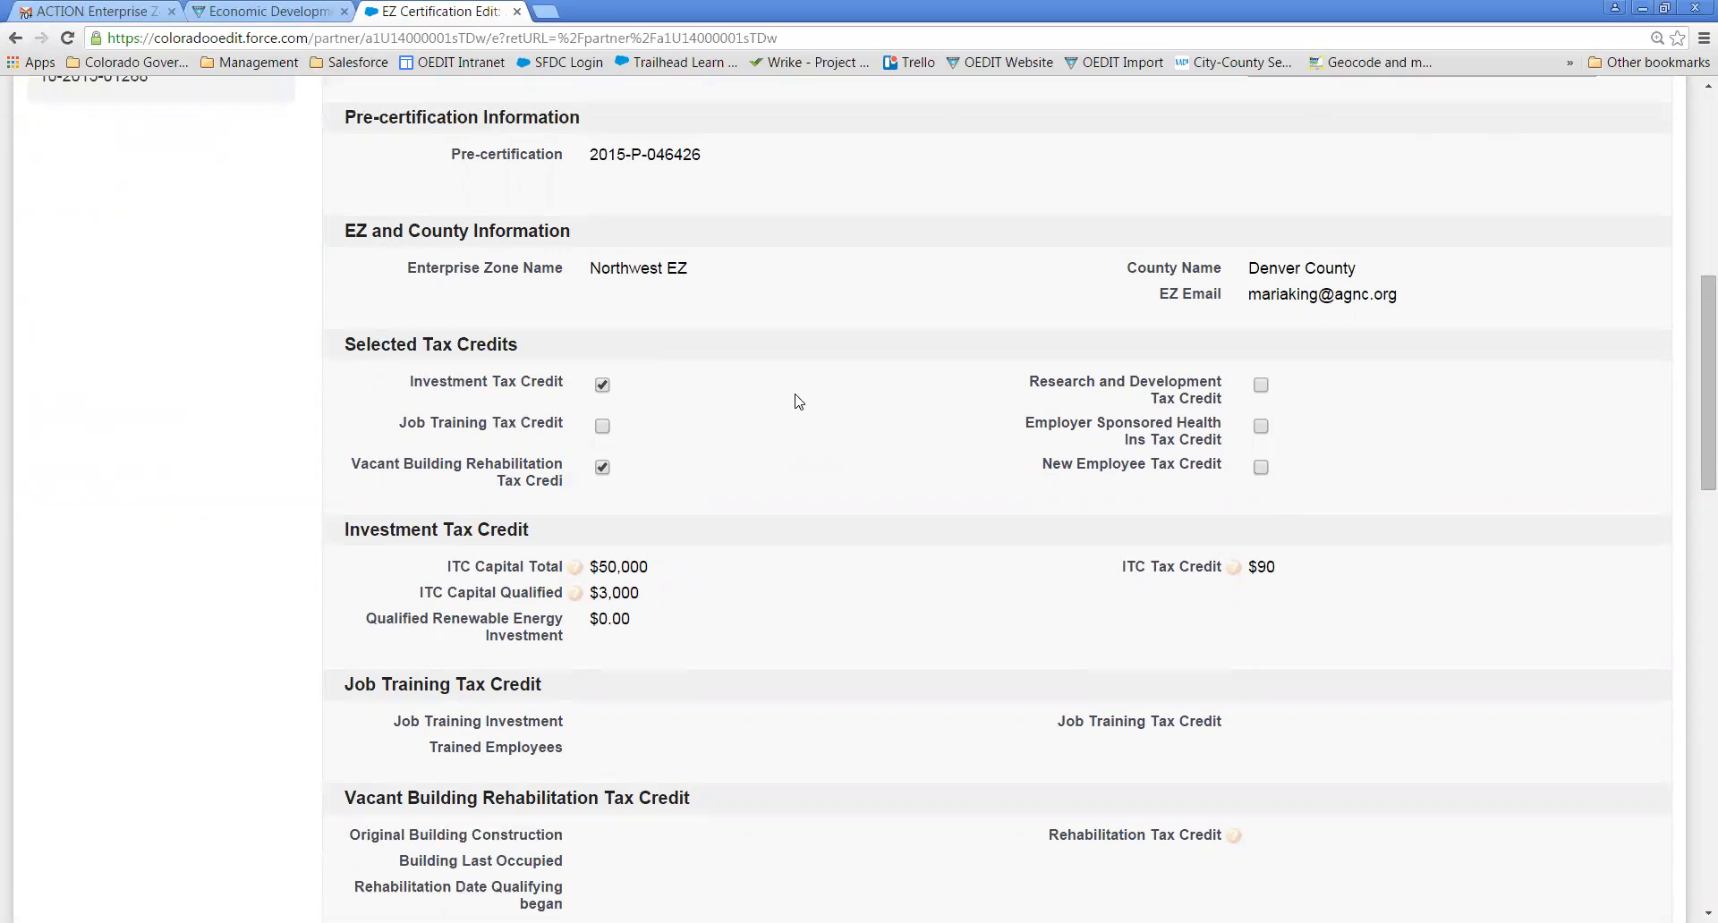
left_click(771, 391)
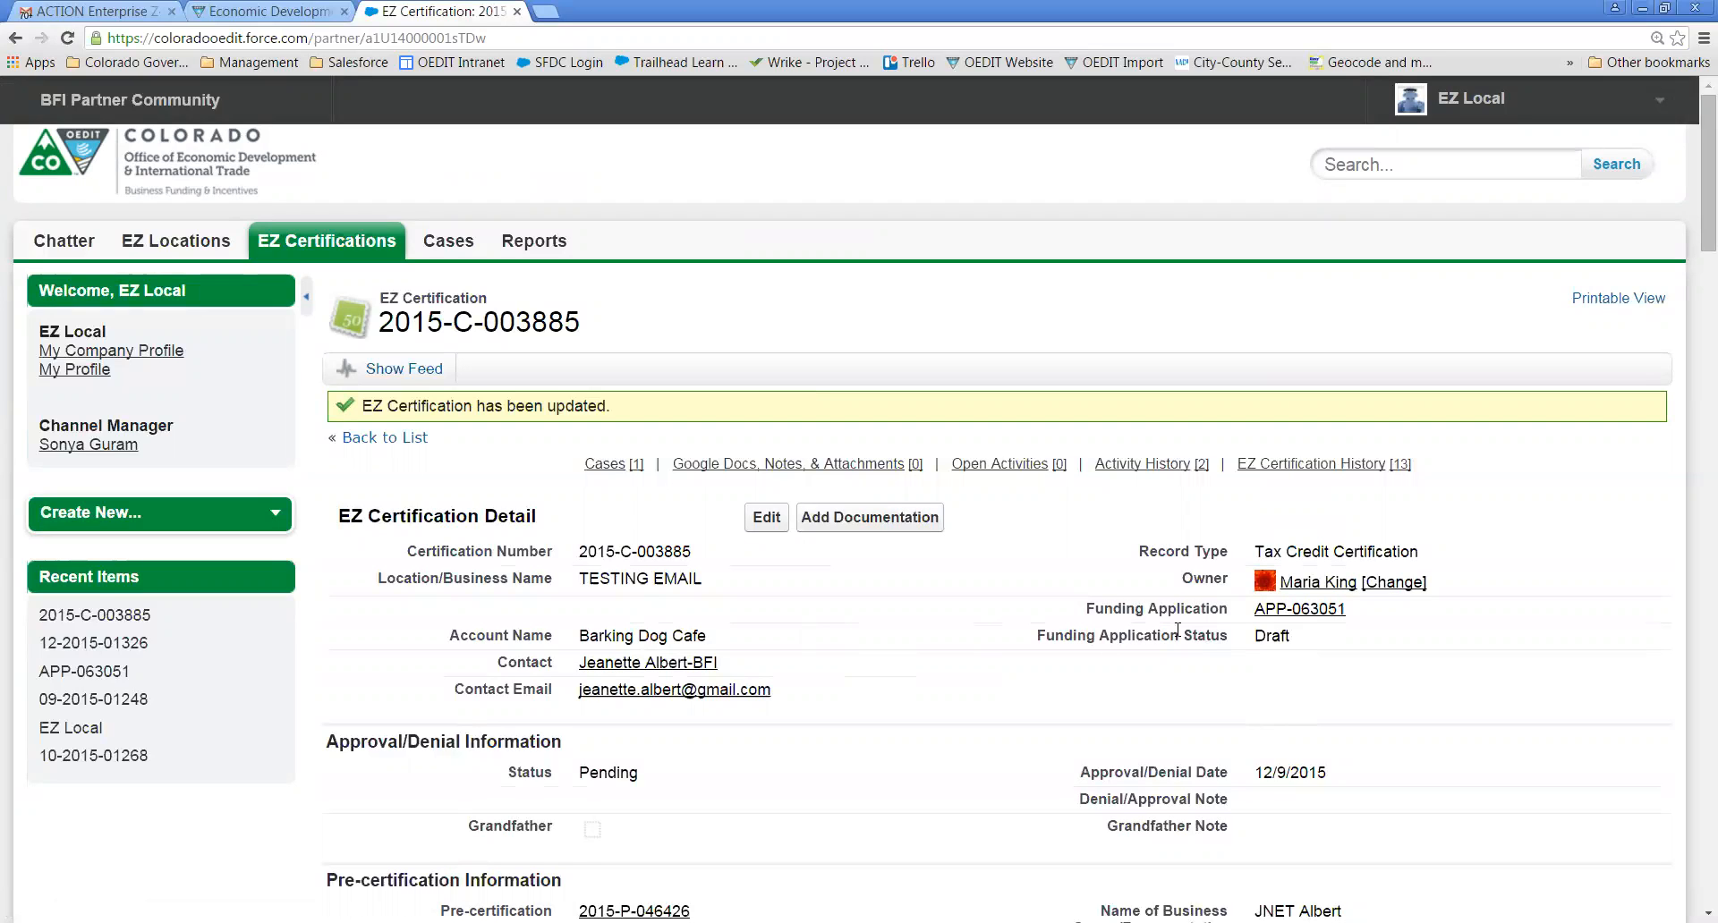
mouse_move(1300, 612)
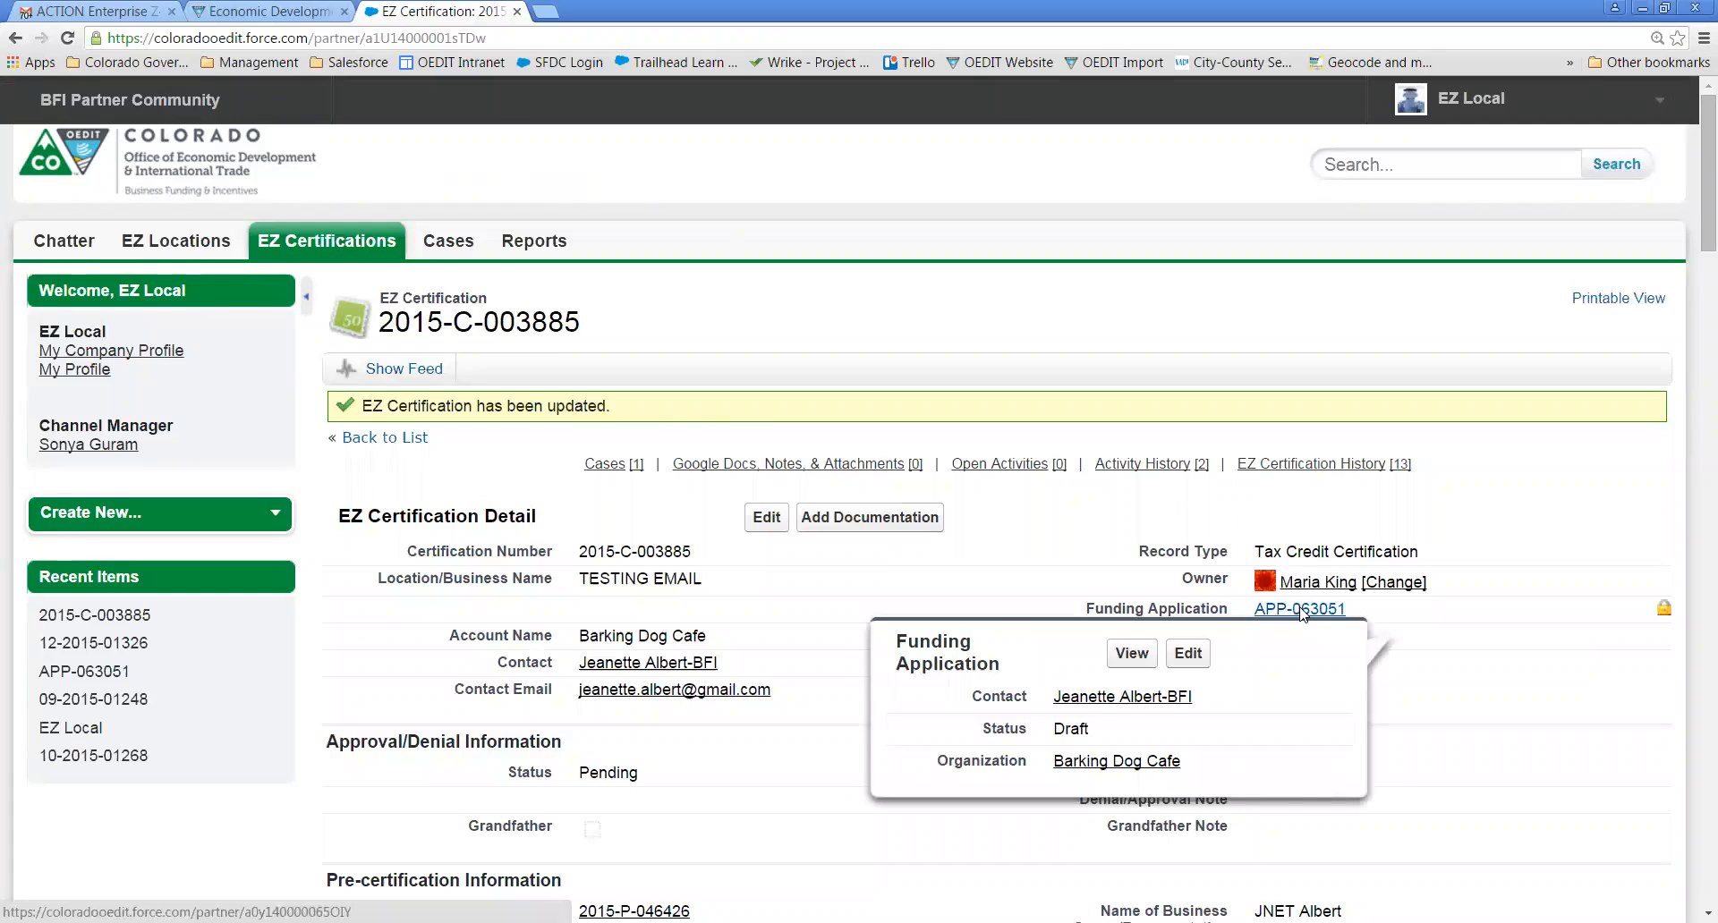
left_click(1302, 612)
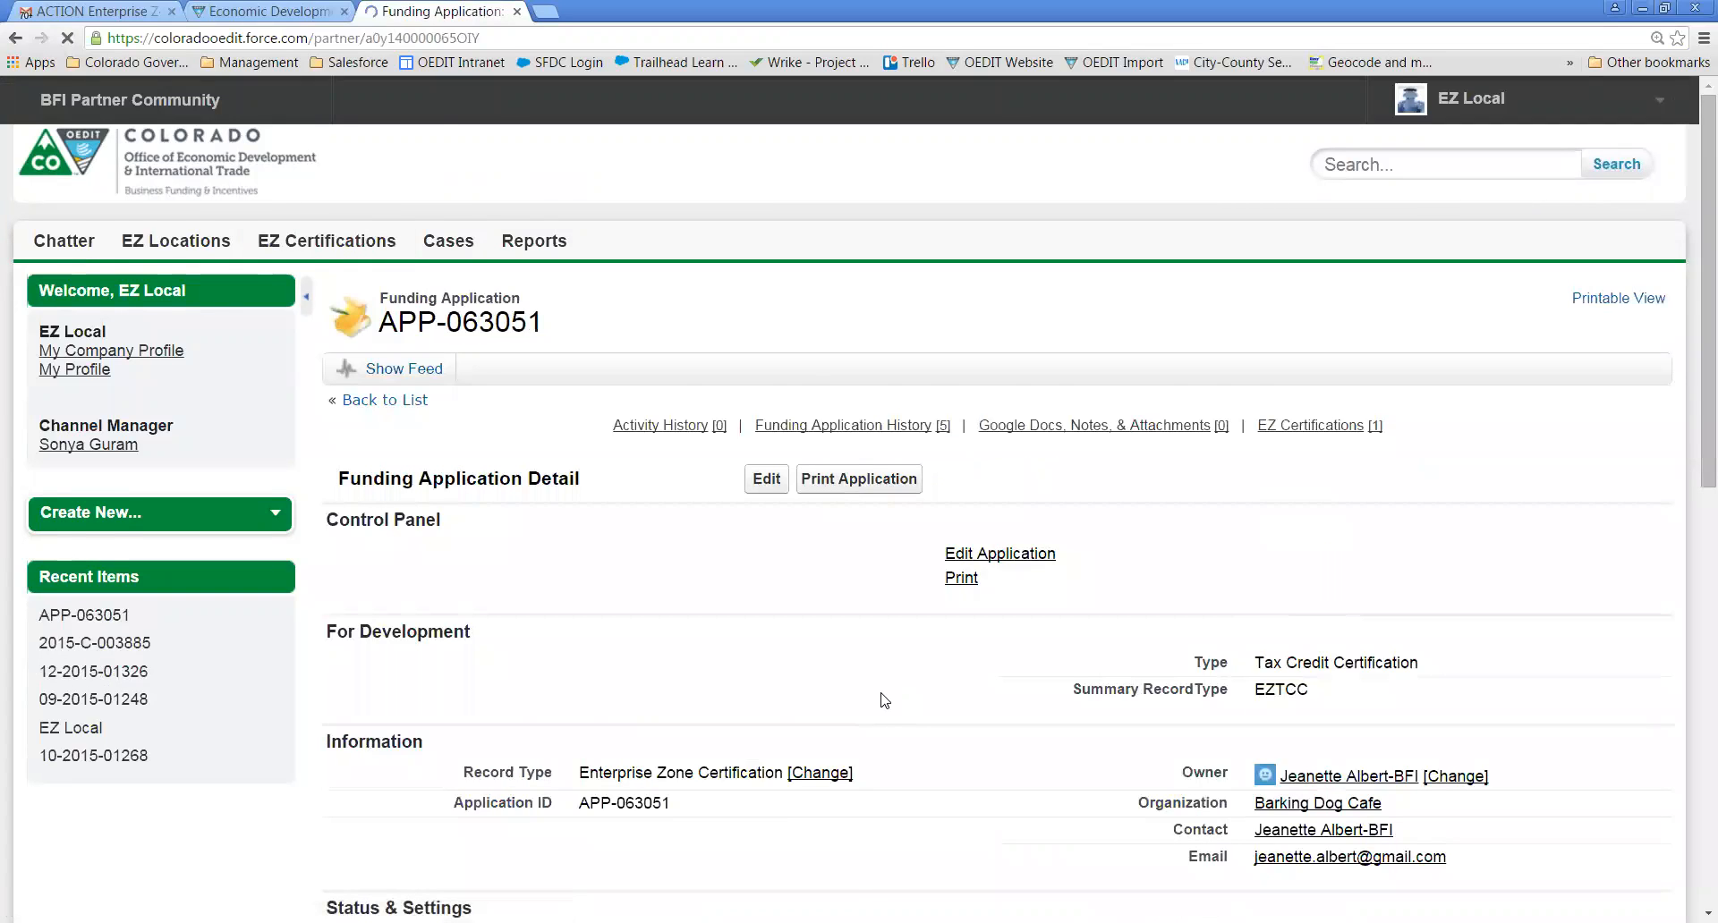
scroll(881, 699, "down", 3)
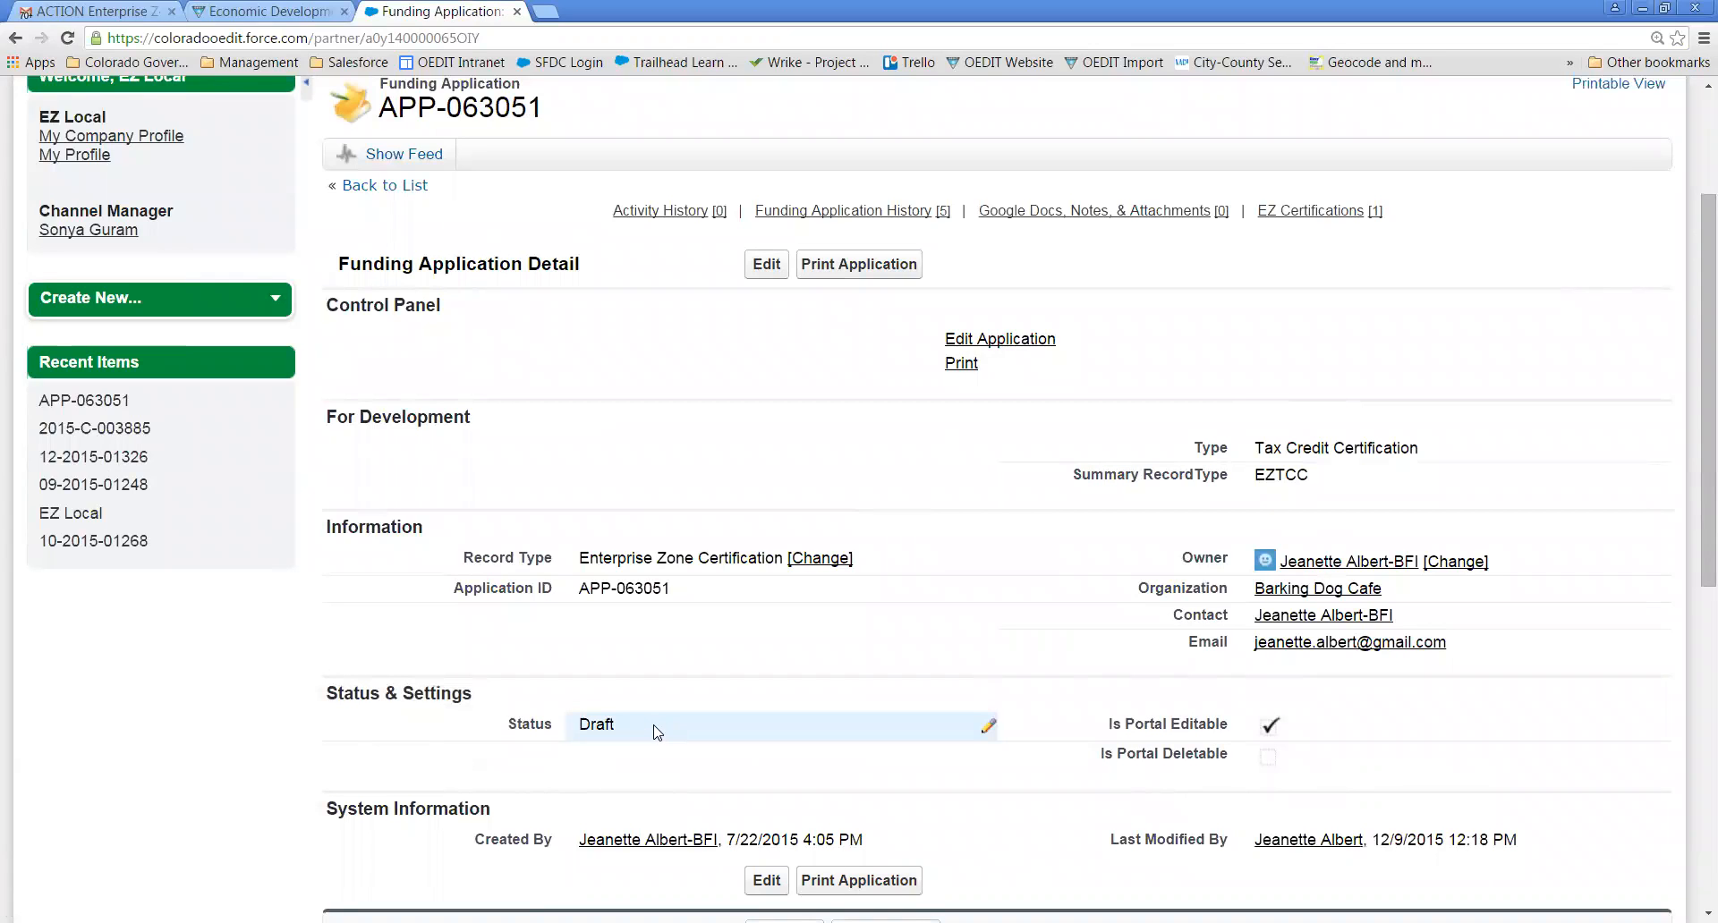
double_click(657, 732)
left_click(702, 727)
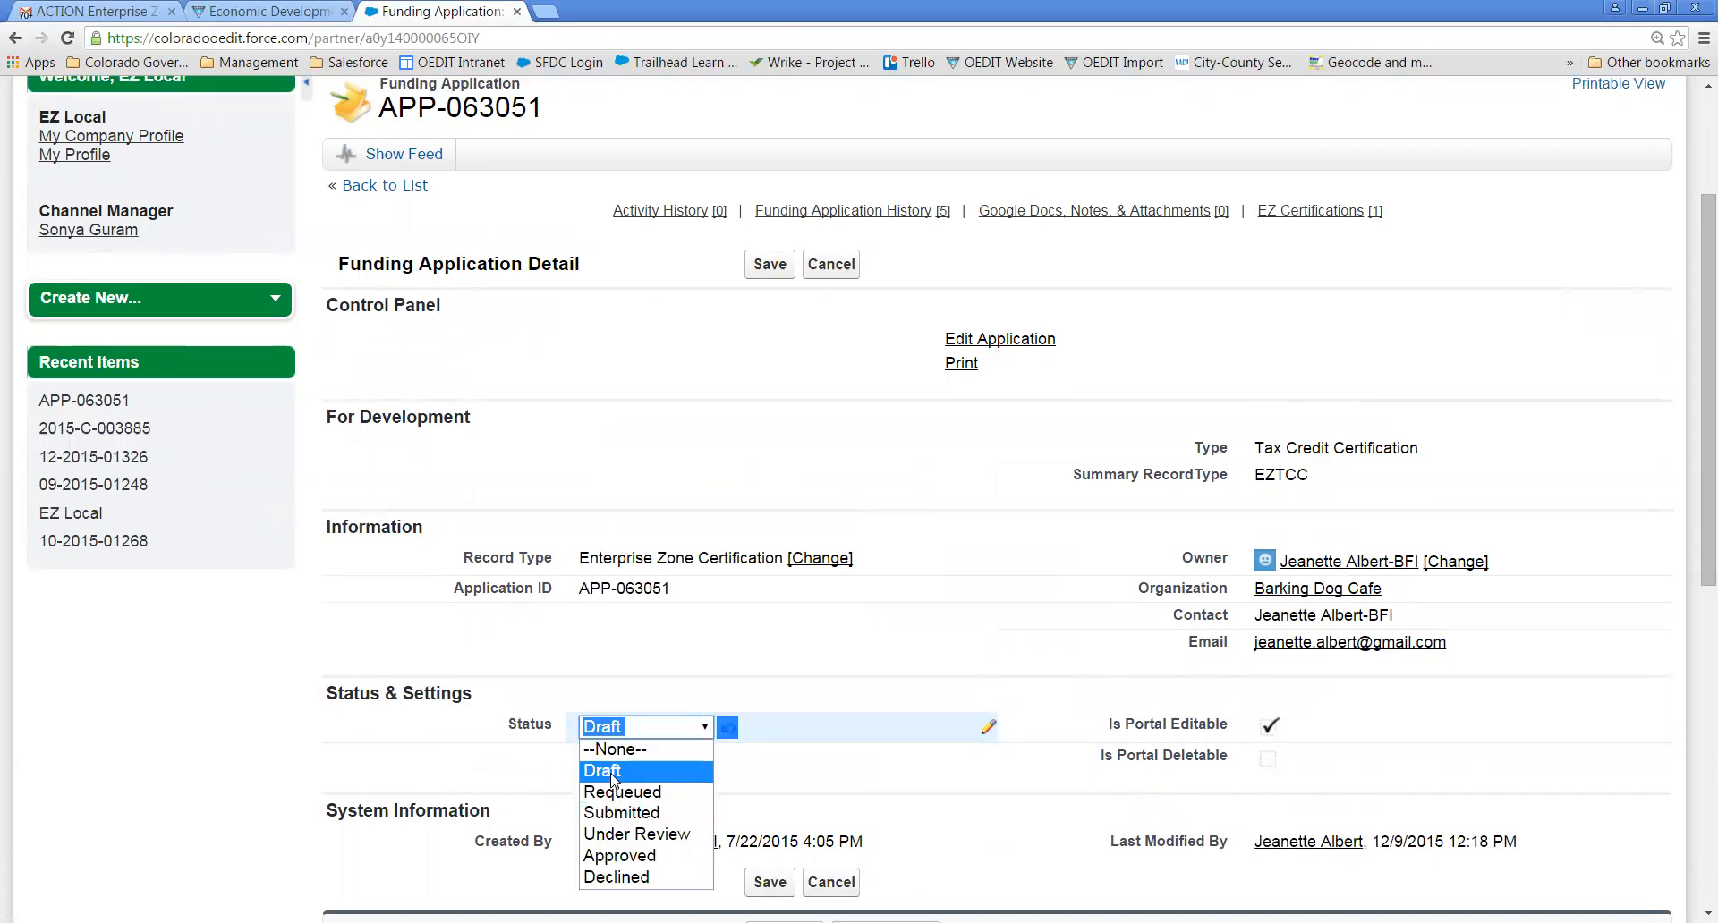
left_click(614, 771)
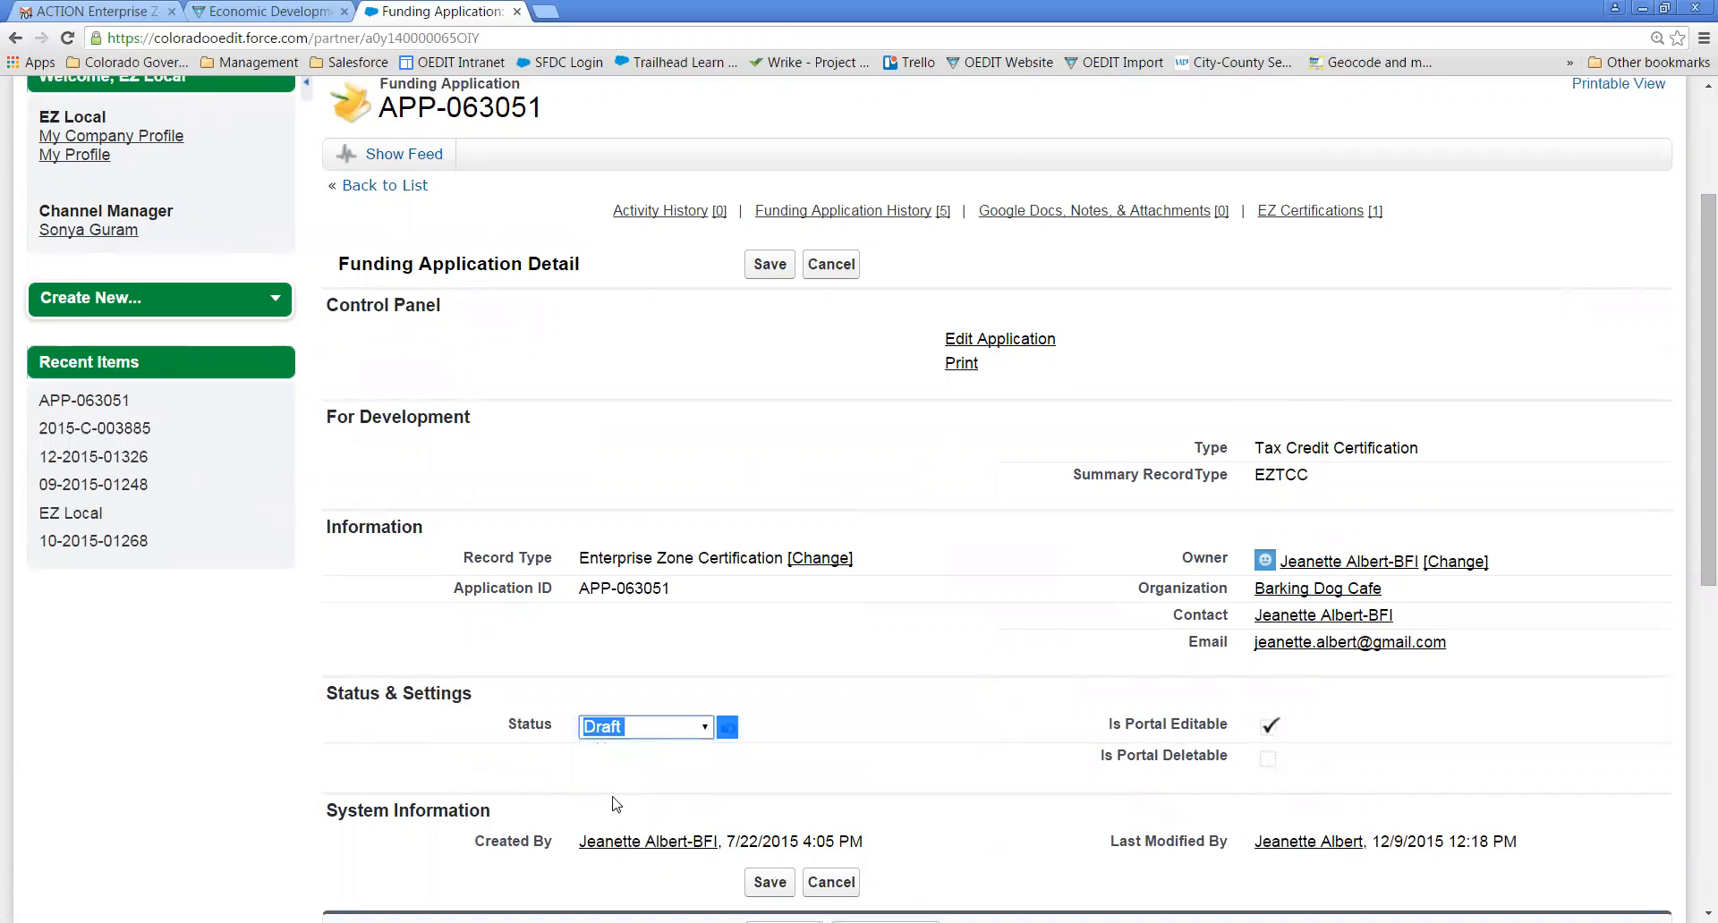
left_click(767, 884)
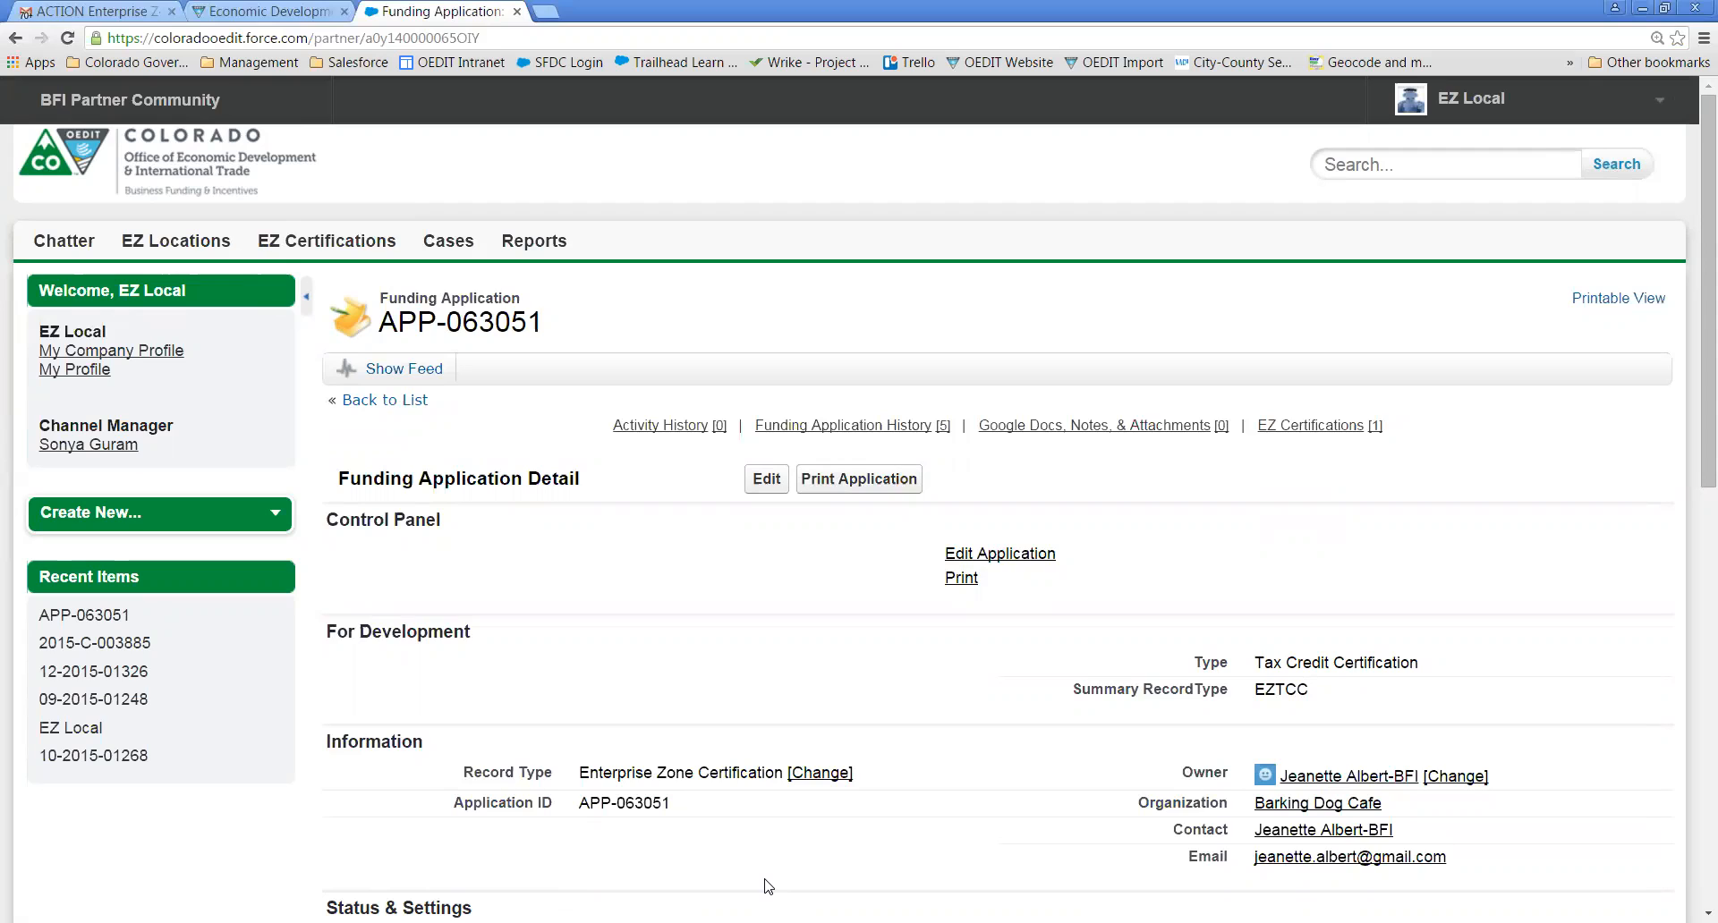
scroll(767, 887, "down", 2)
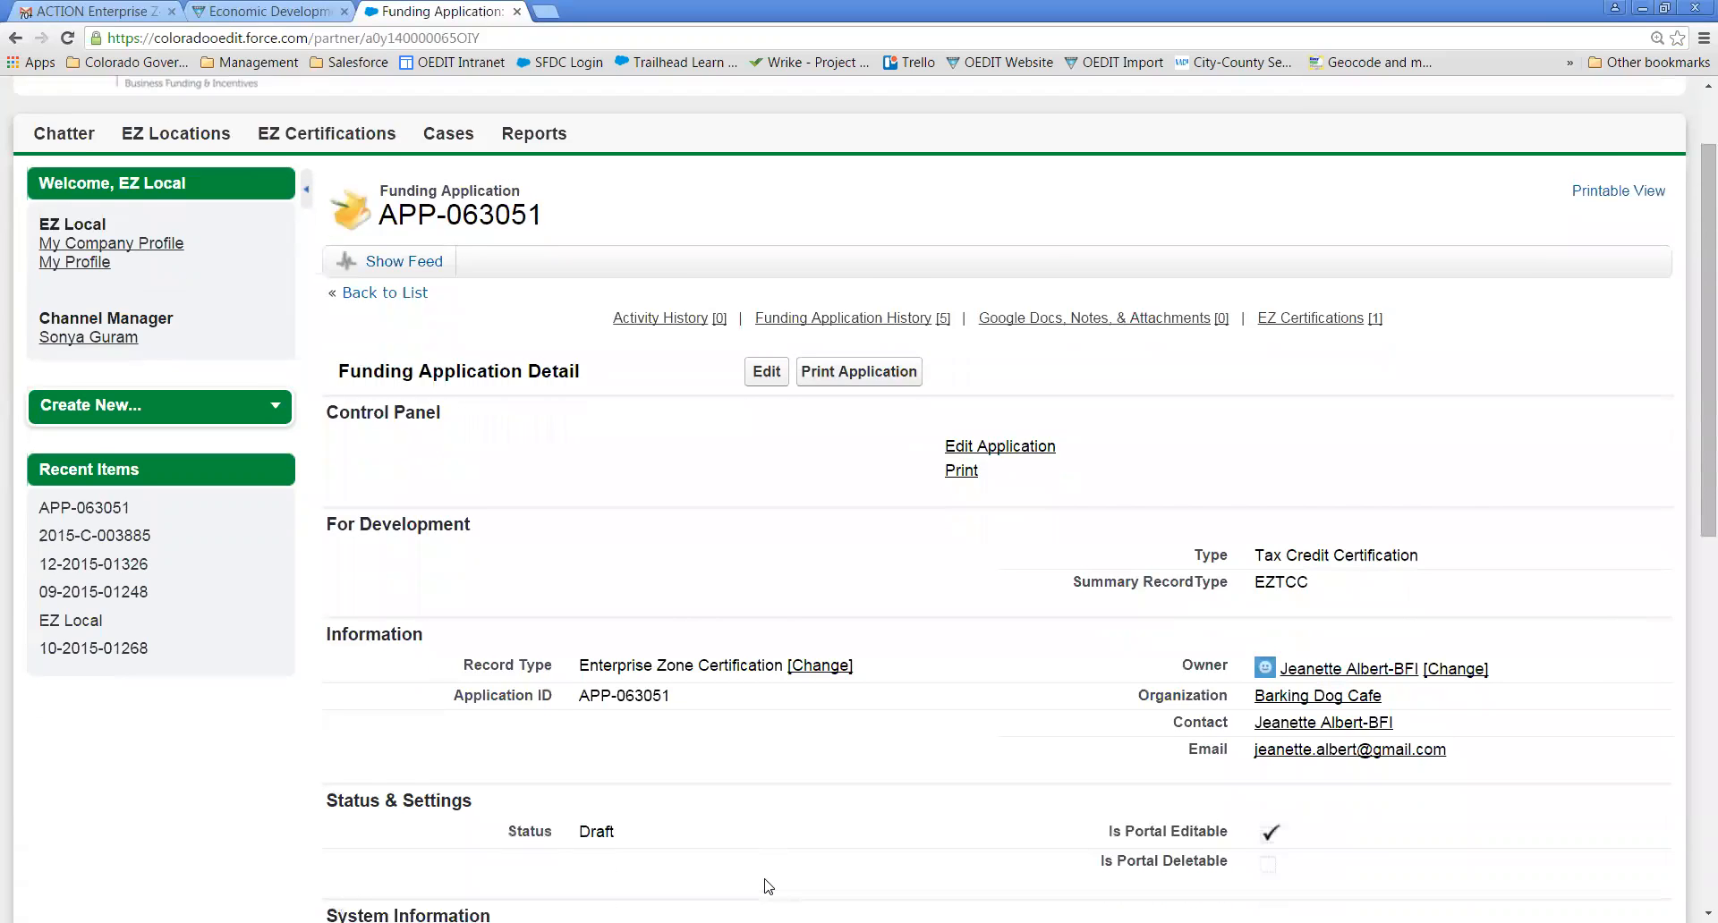
scroll(768, 887, "down", 1)
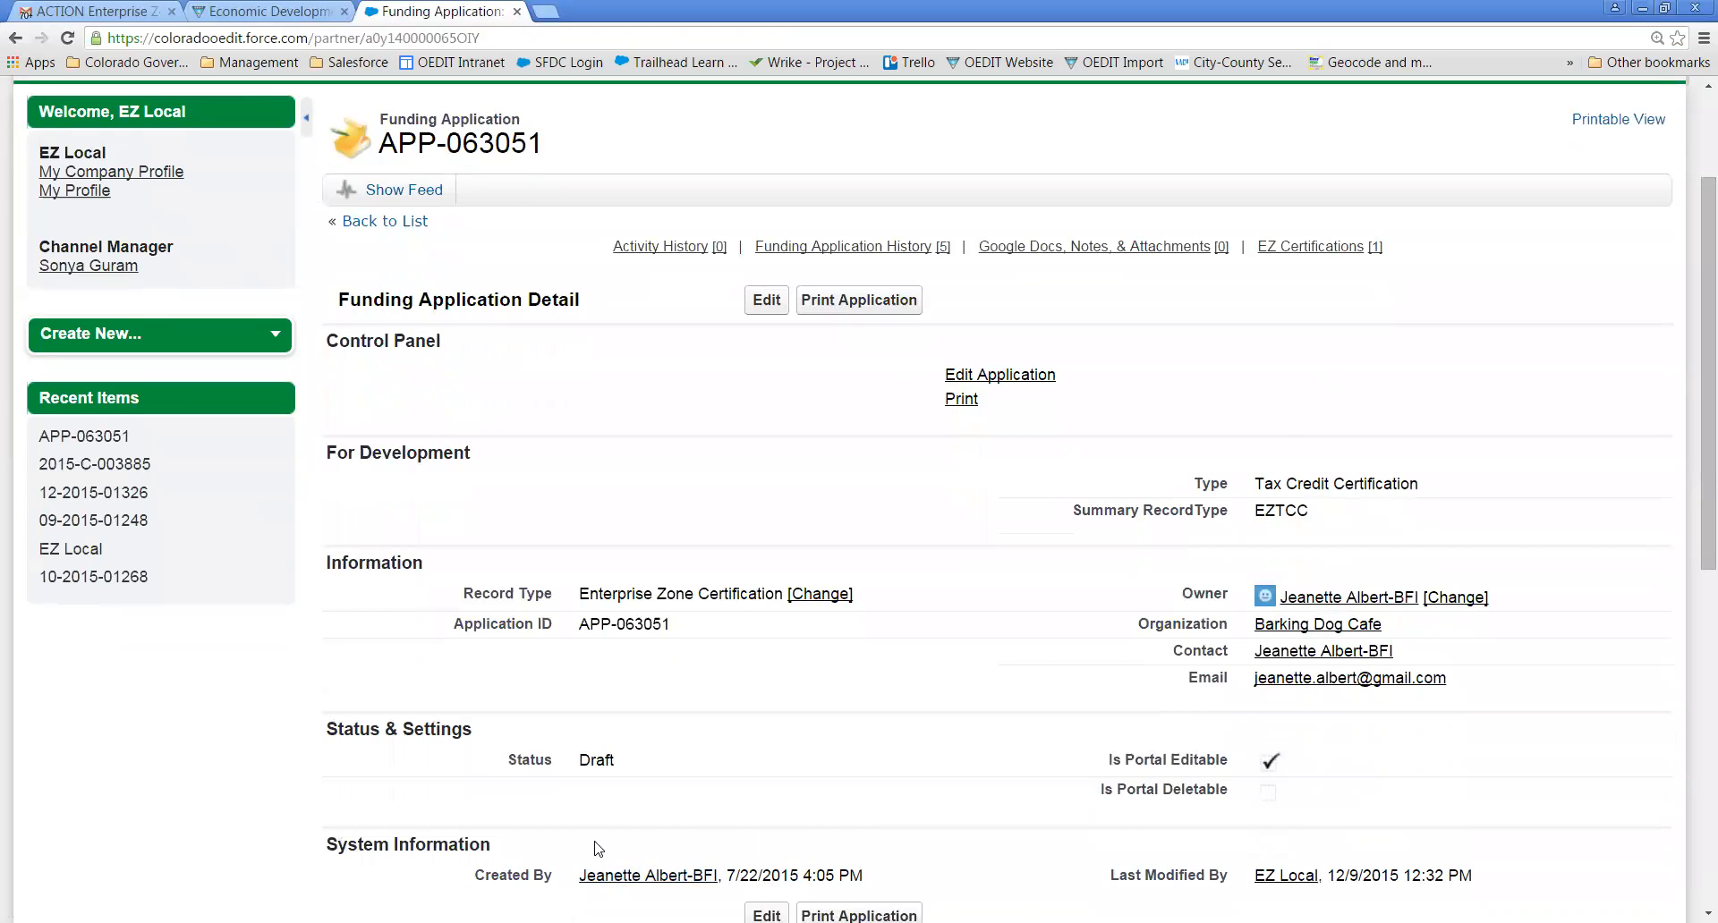
scroll(598, 849, "down", 5)
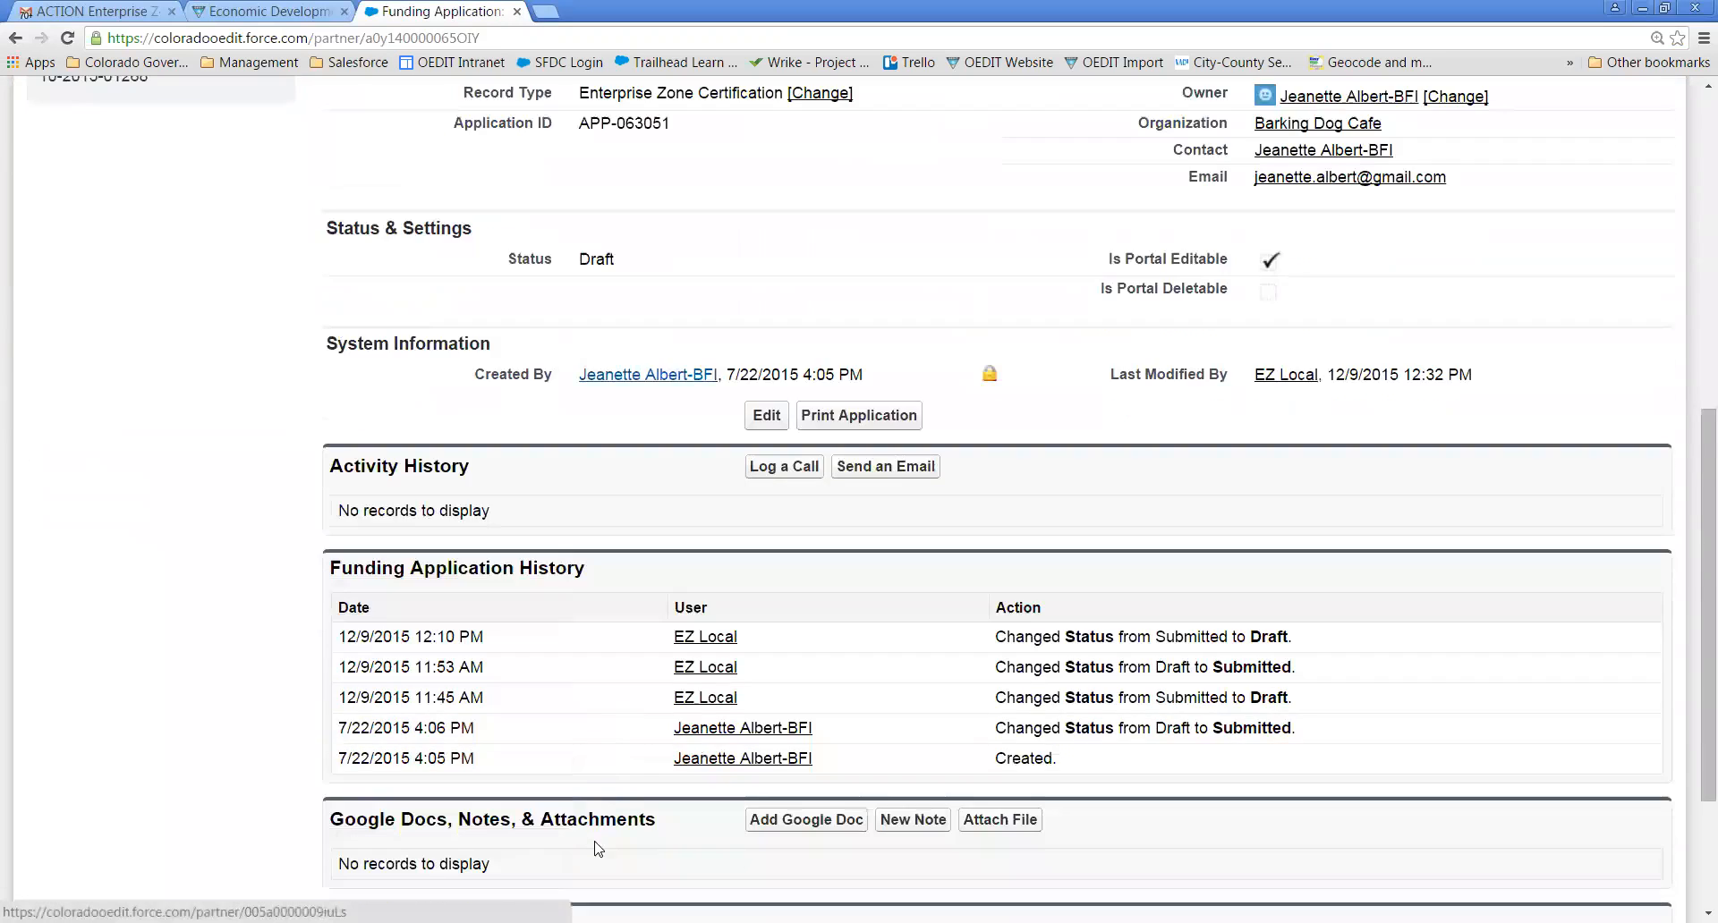
scroll(598, 848, "up", 8)
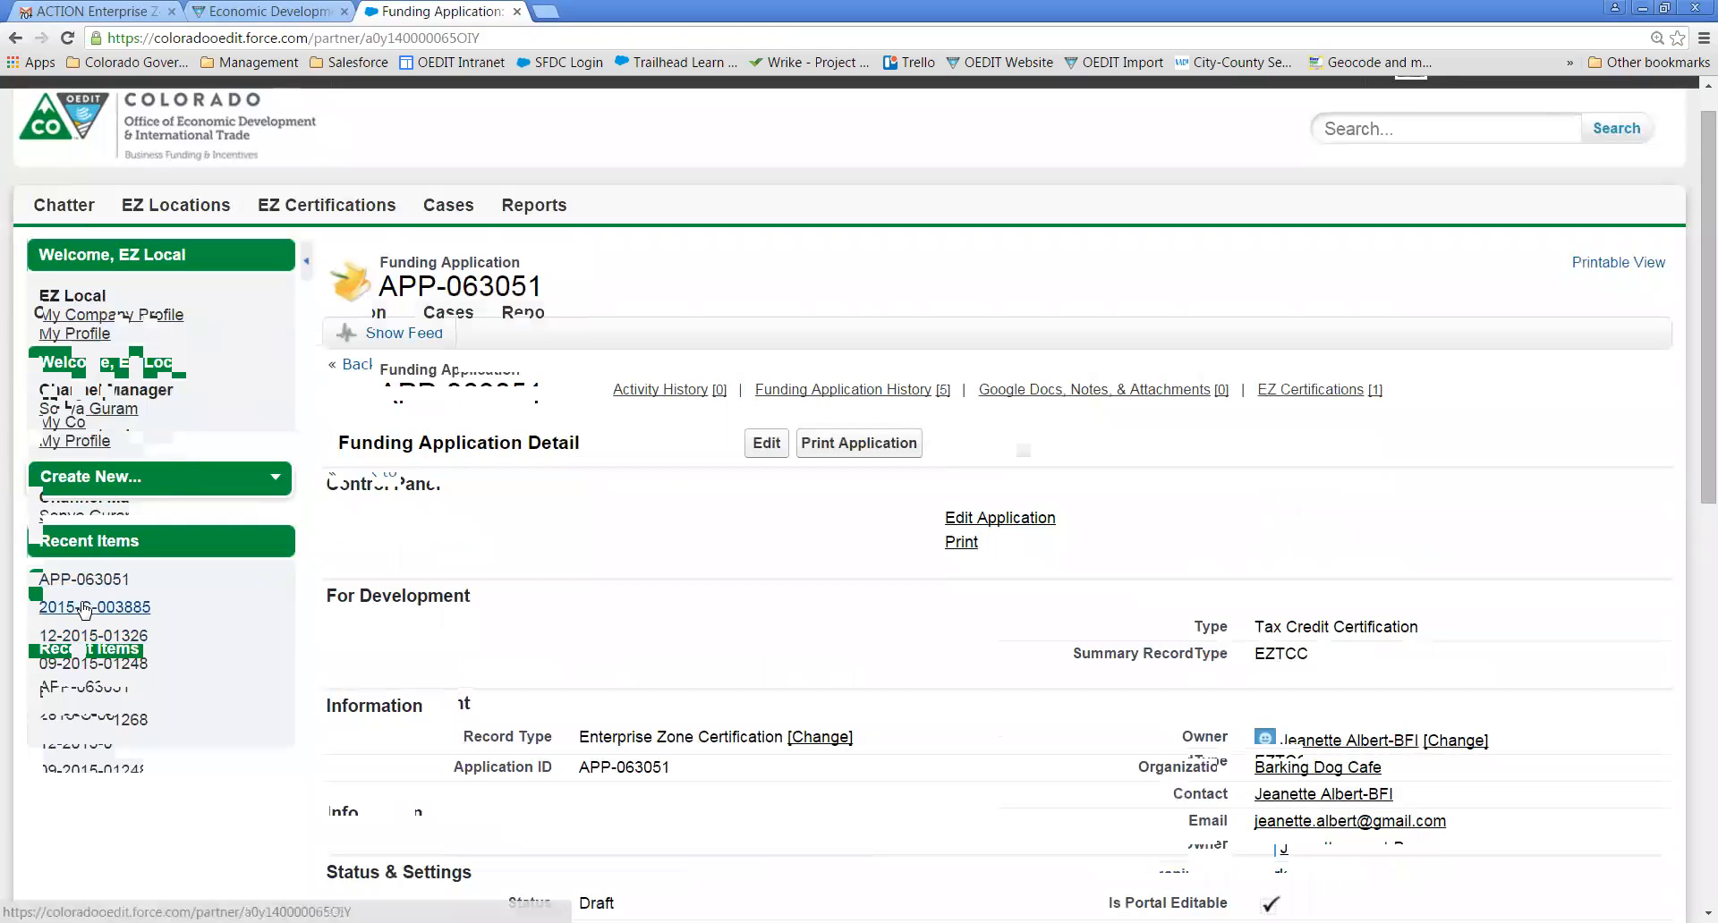
mouse_move(85, 613)
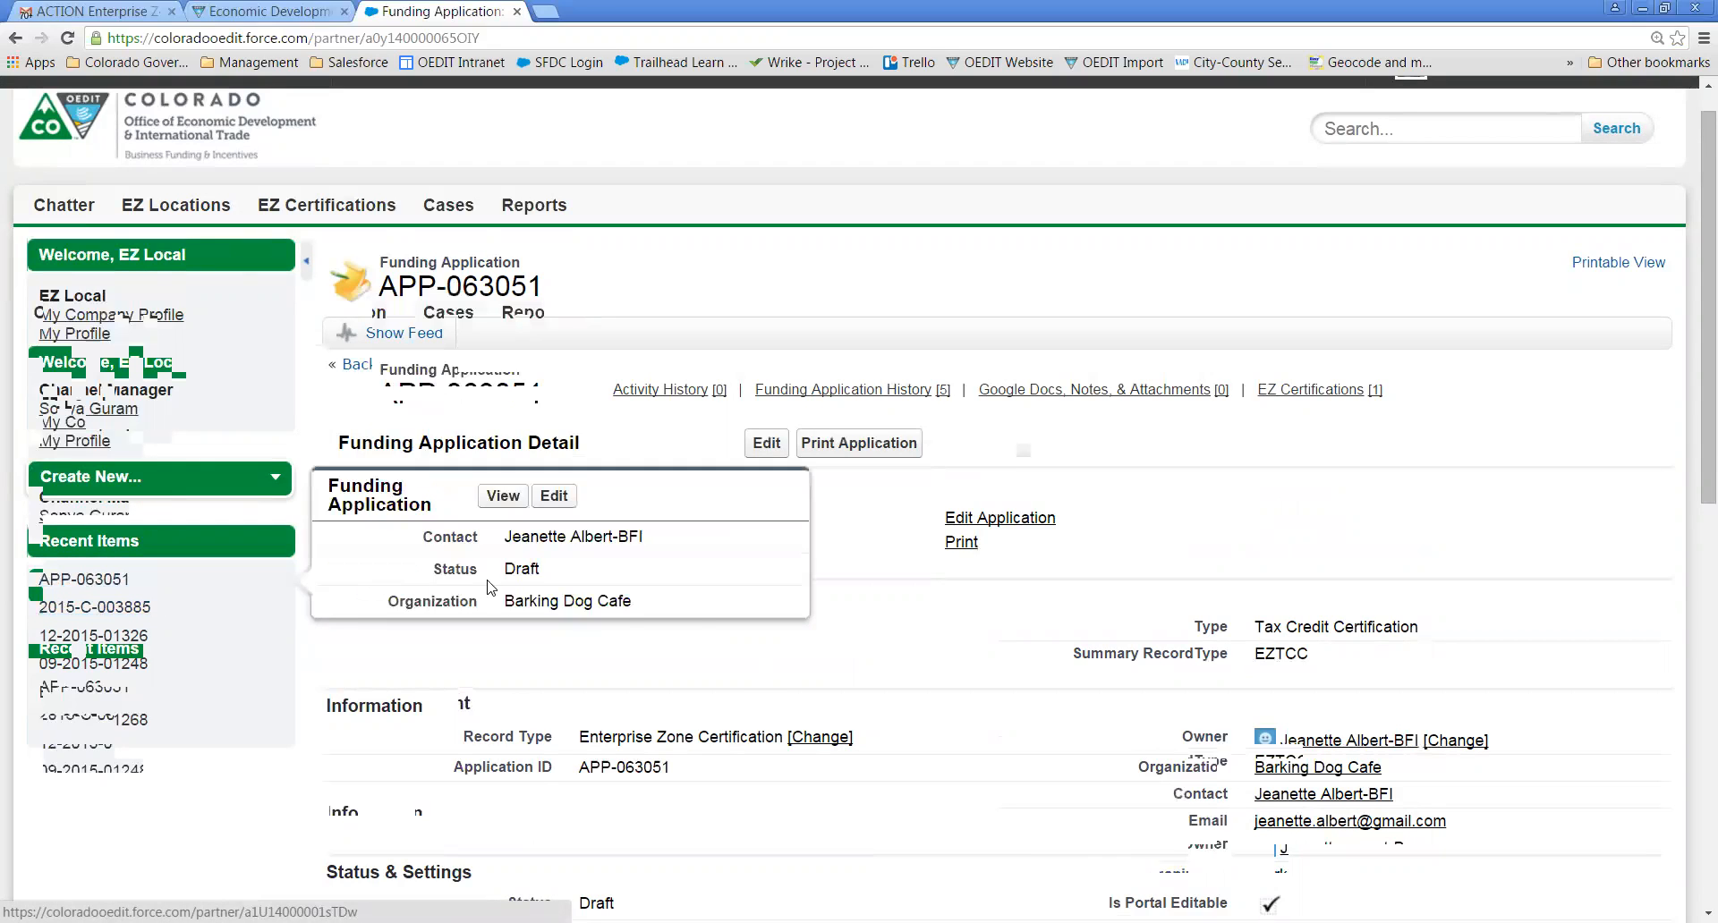
scroll(823, 639, "down", 10)
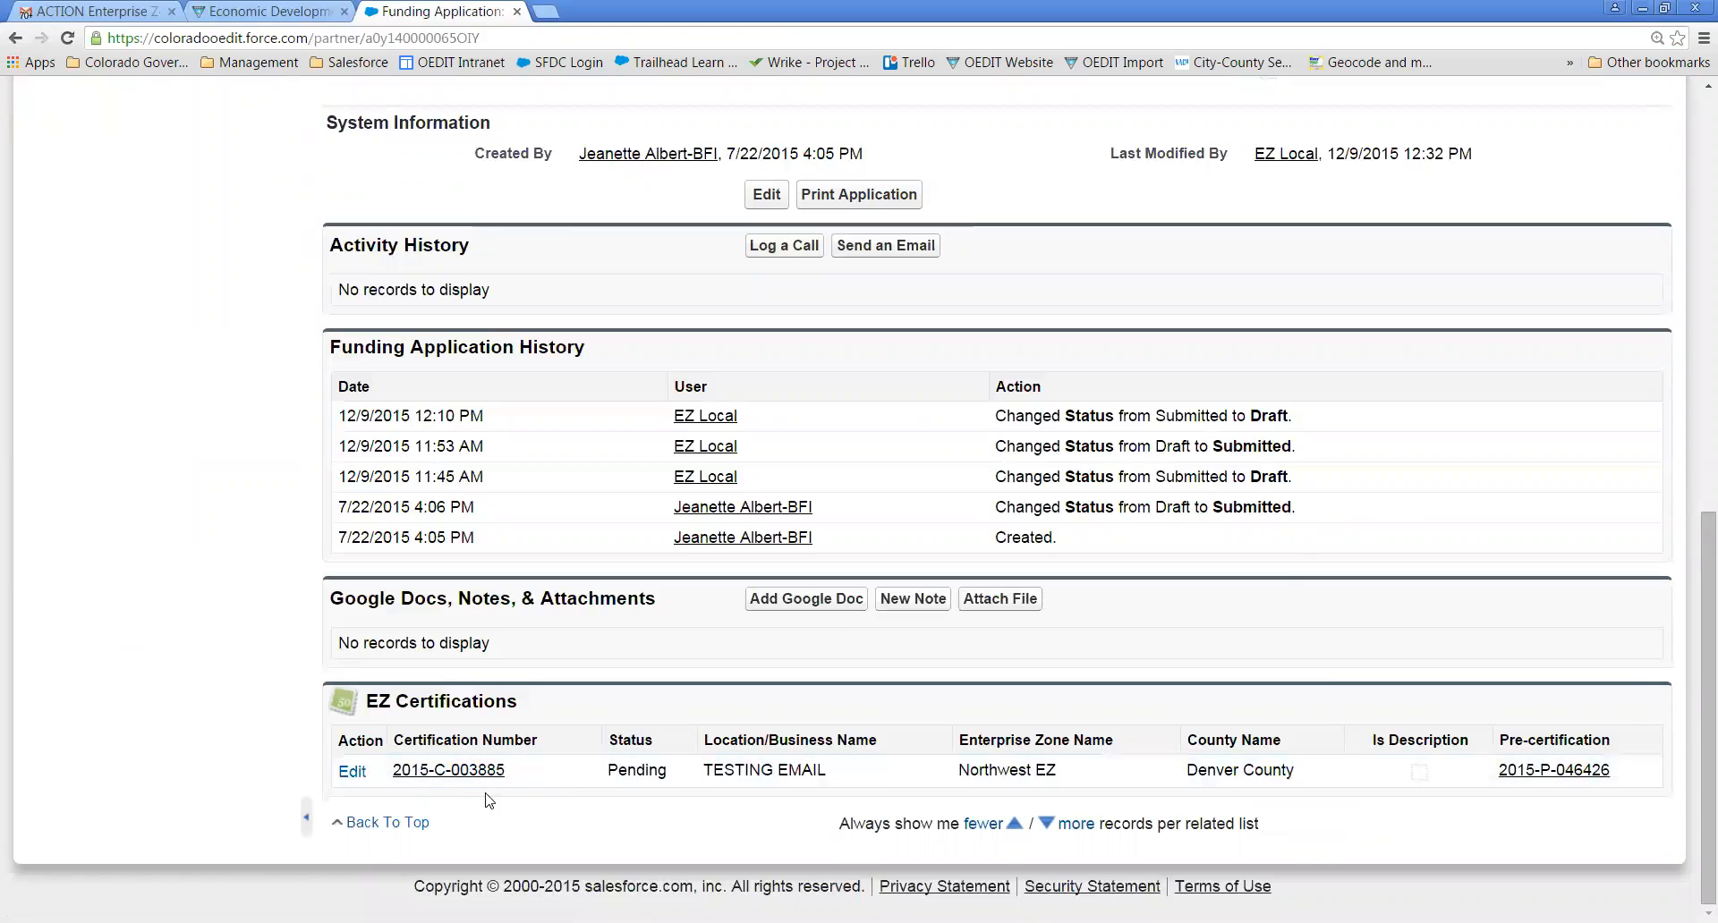
left_click(471, 775)
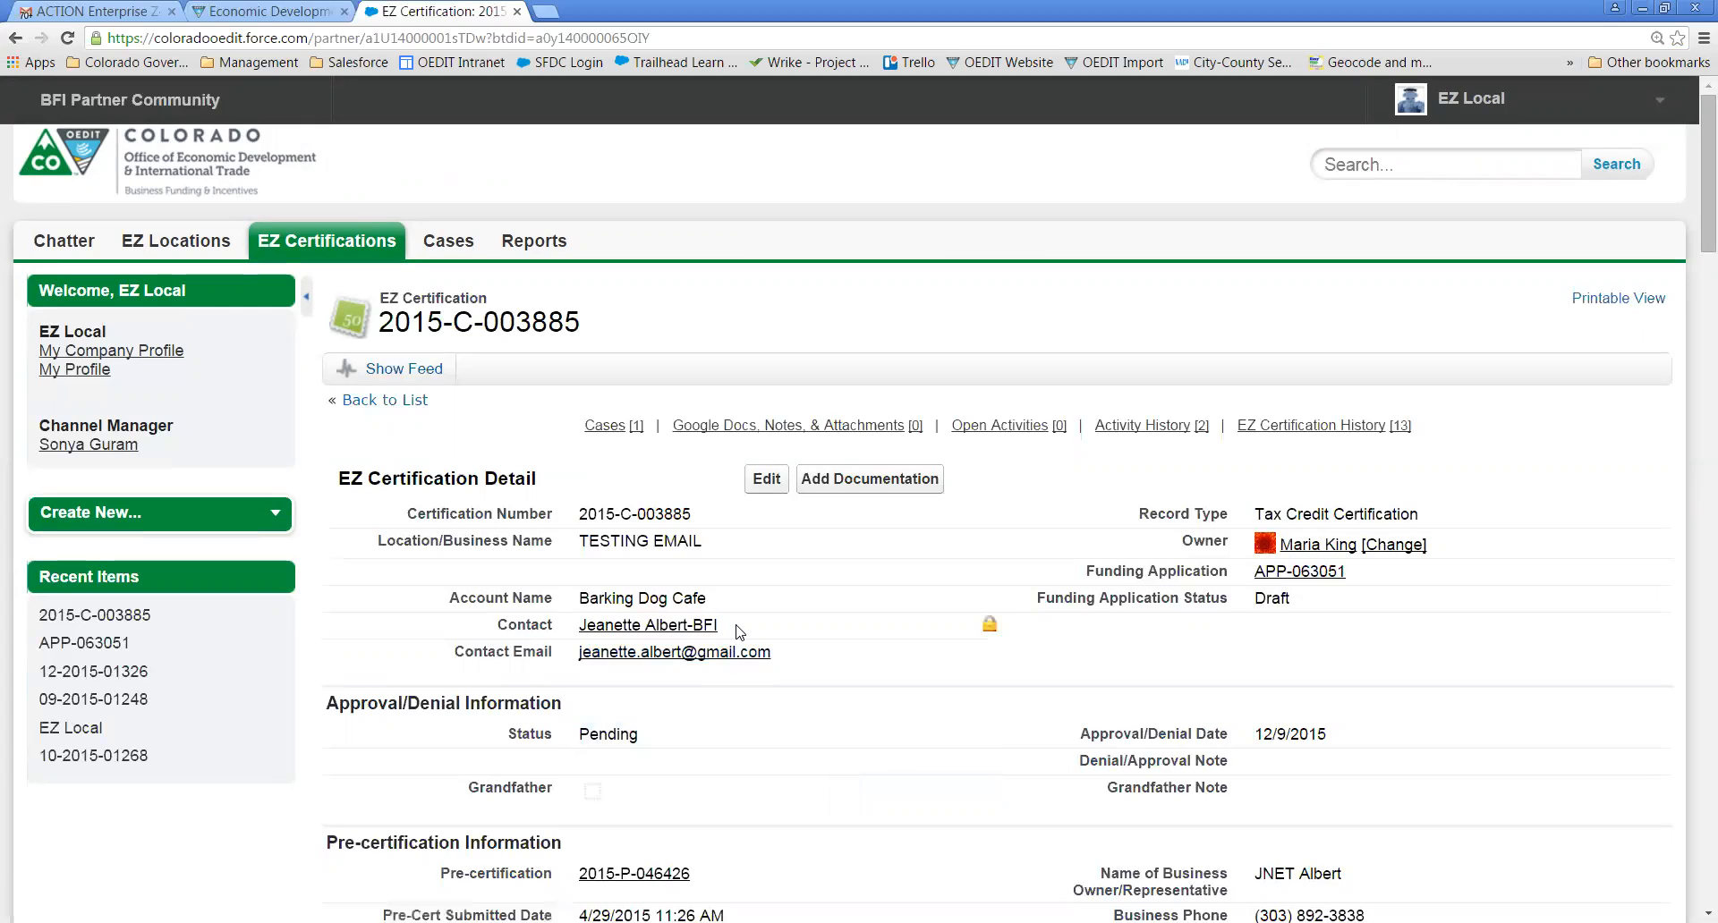
left_click_drag(739, 631, 576, 632)
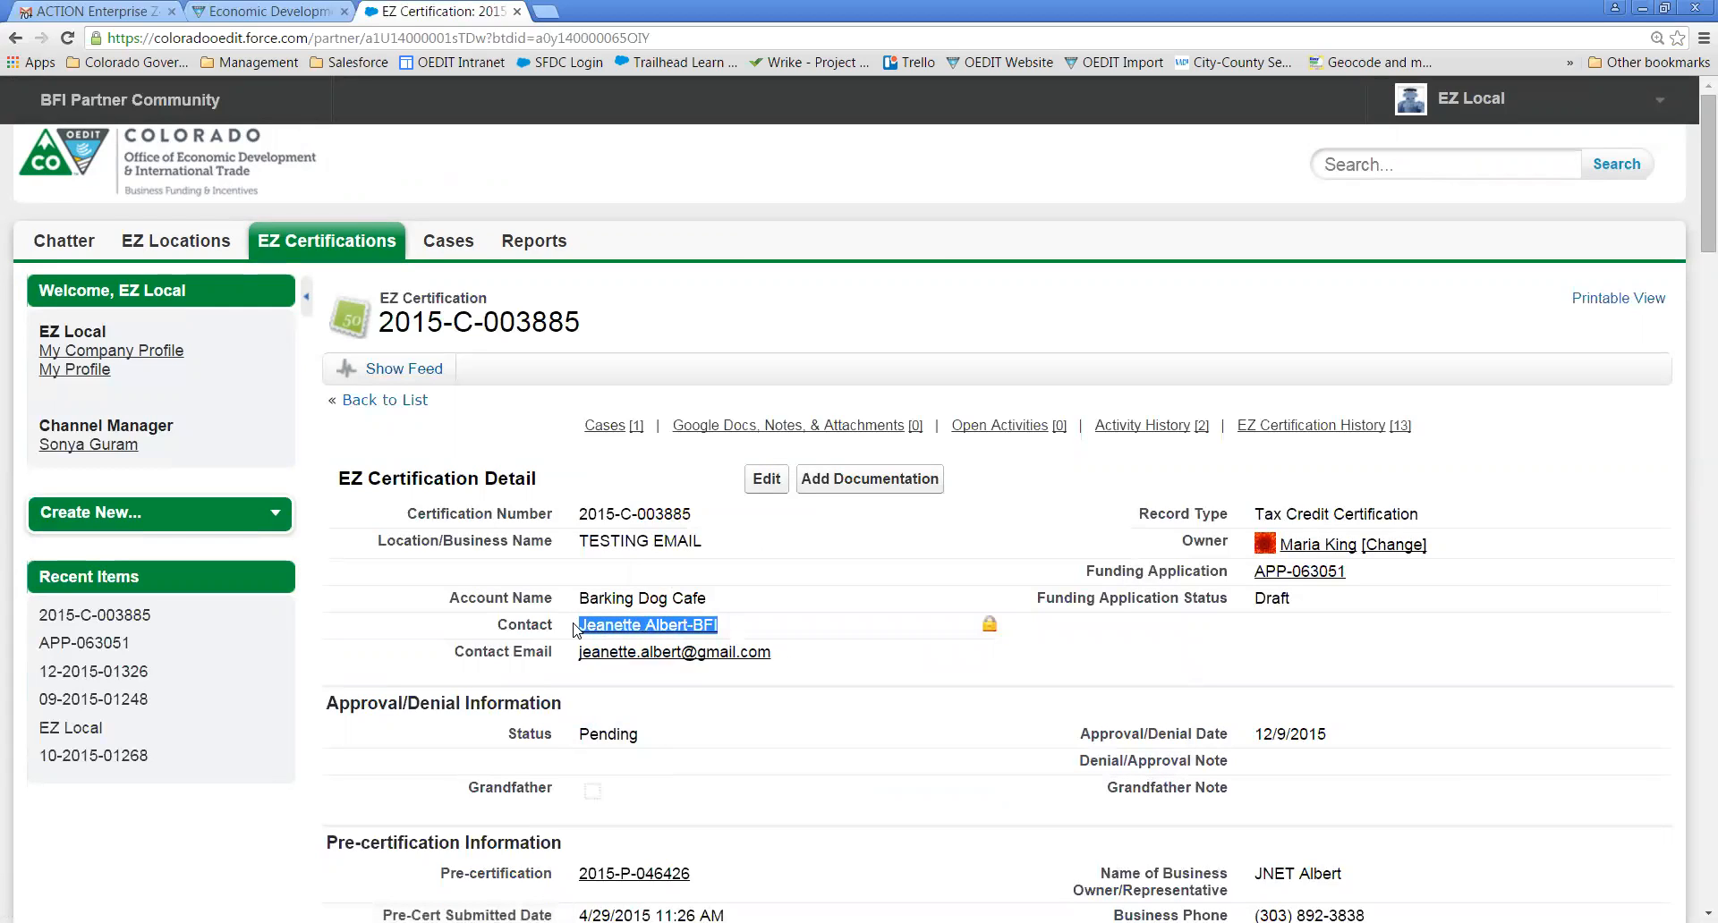
left_click(973, 712)
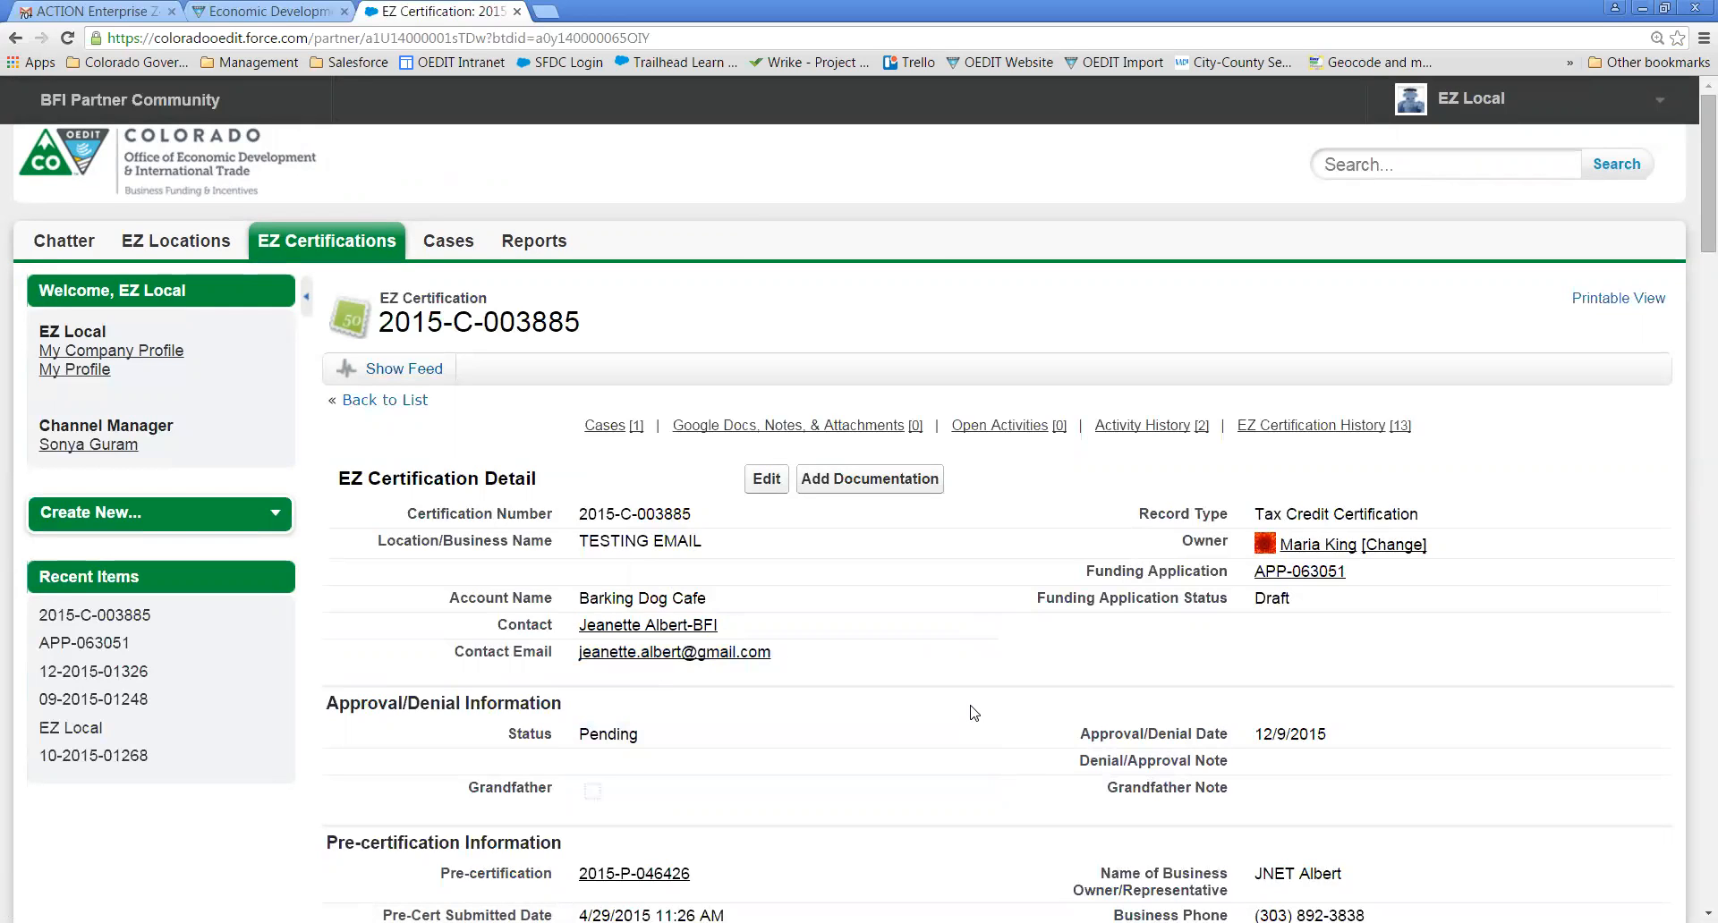
scroll(973, 712, "down", 10)
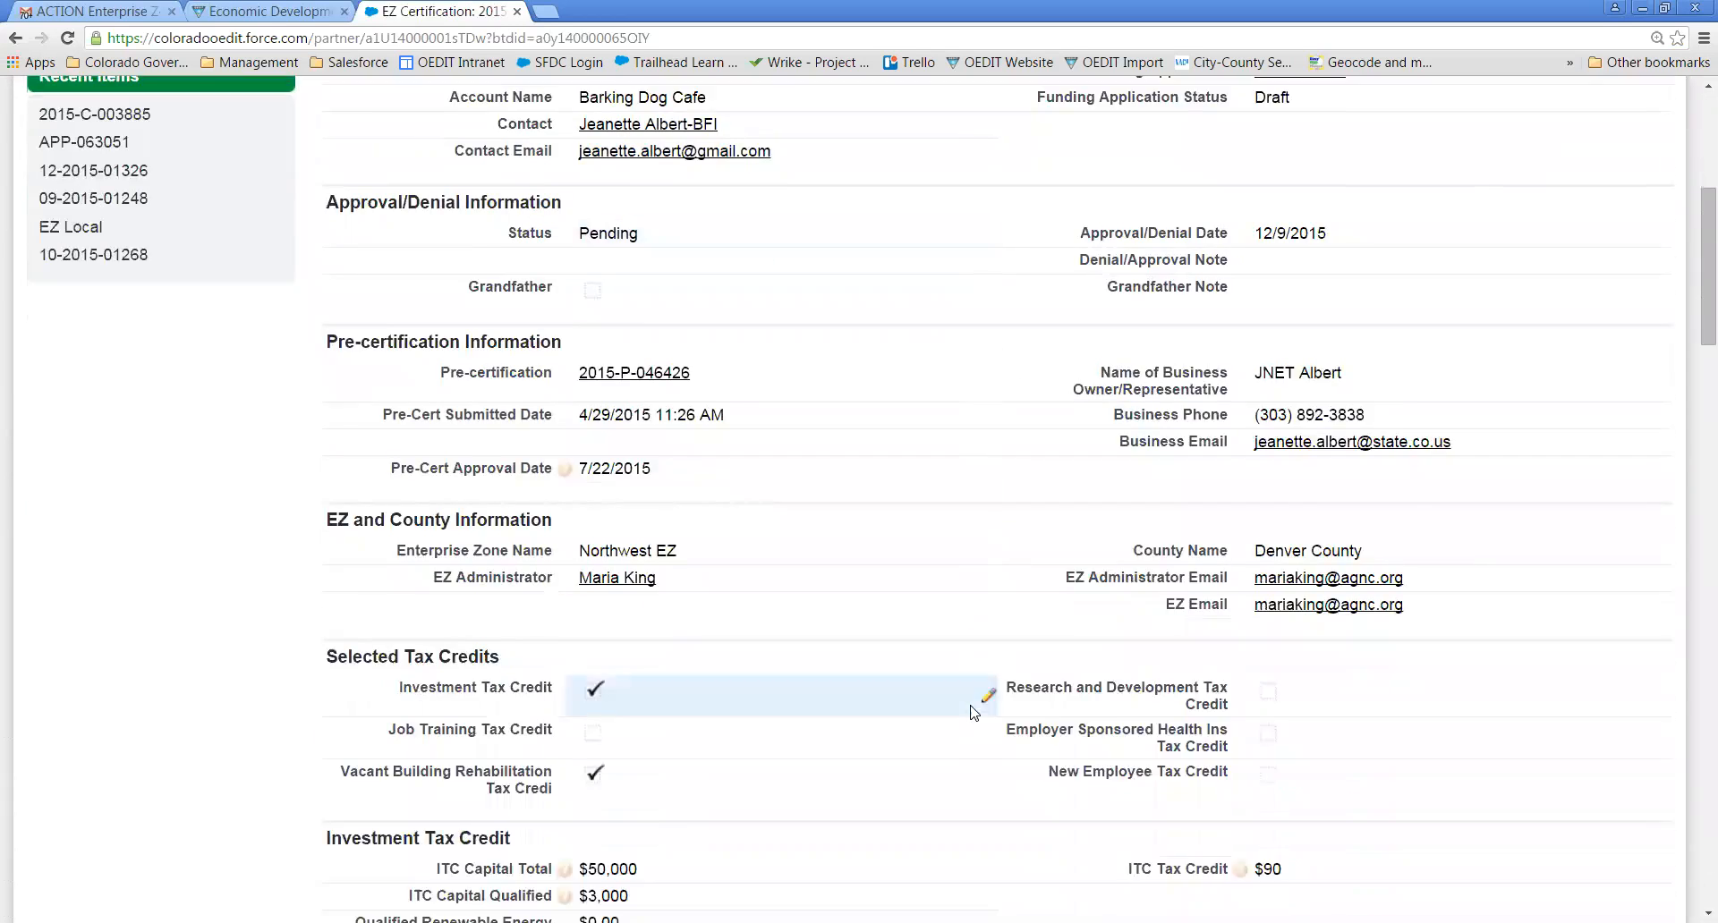
scroll(974, 713, "down", 6)
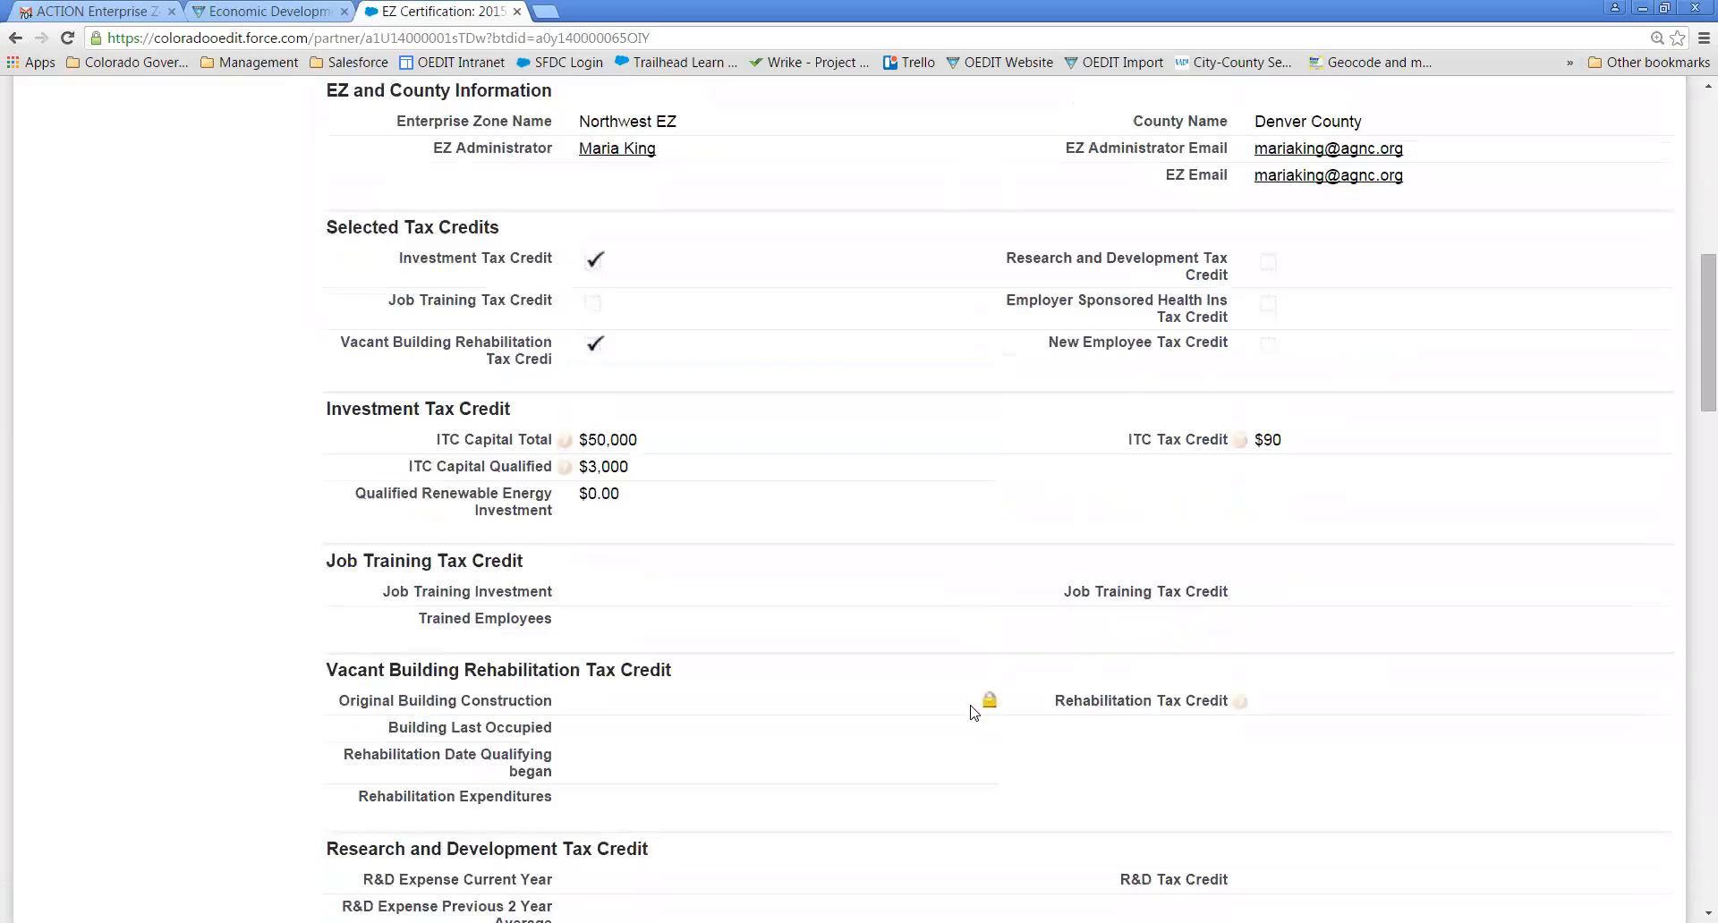
scroll(974, 713, "down", 7)
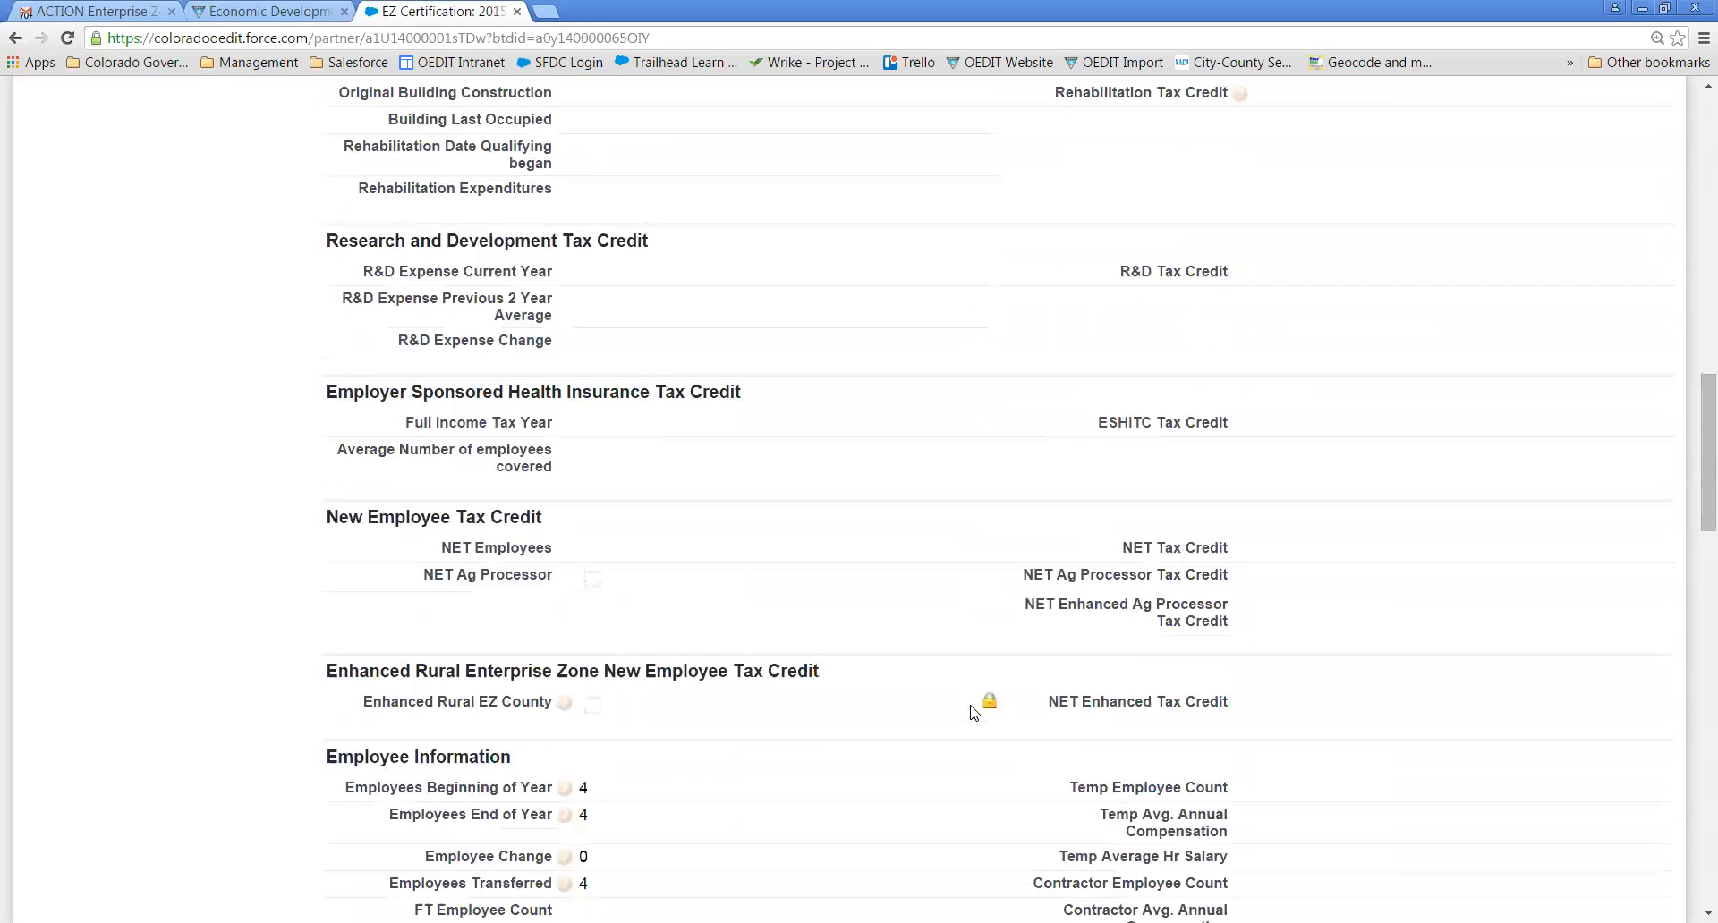
scroll(975, 713, "down", 8)
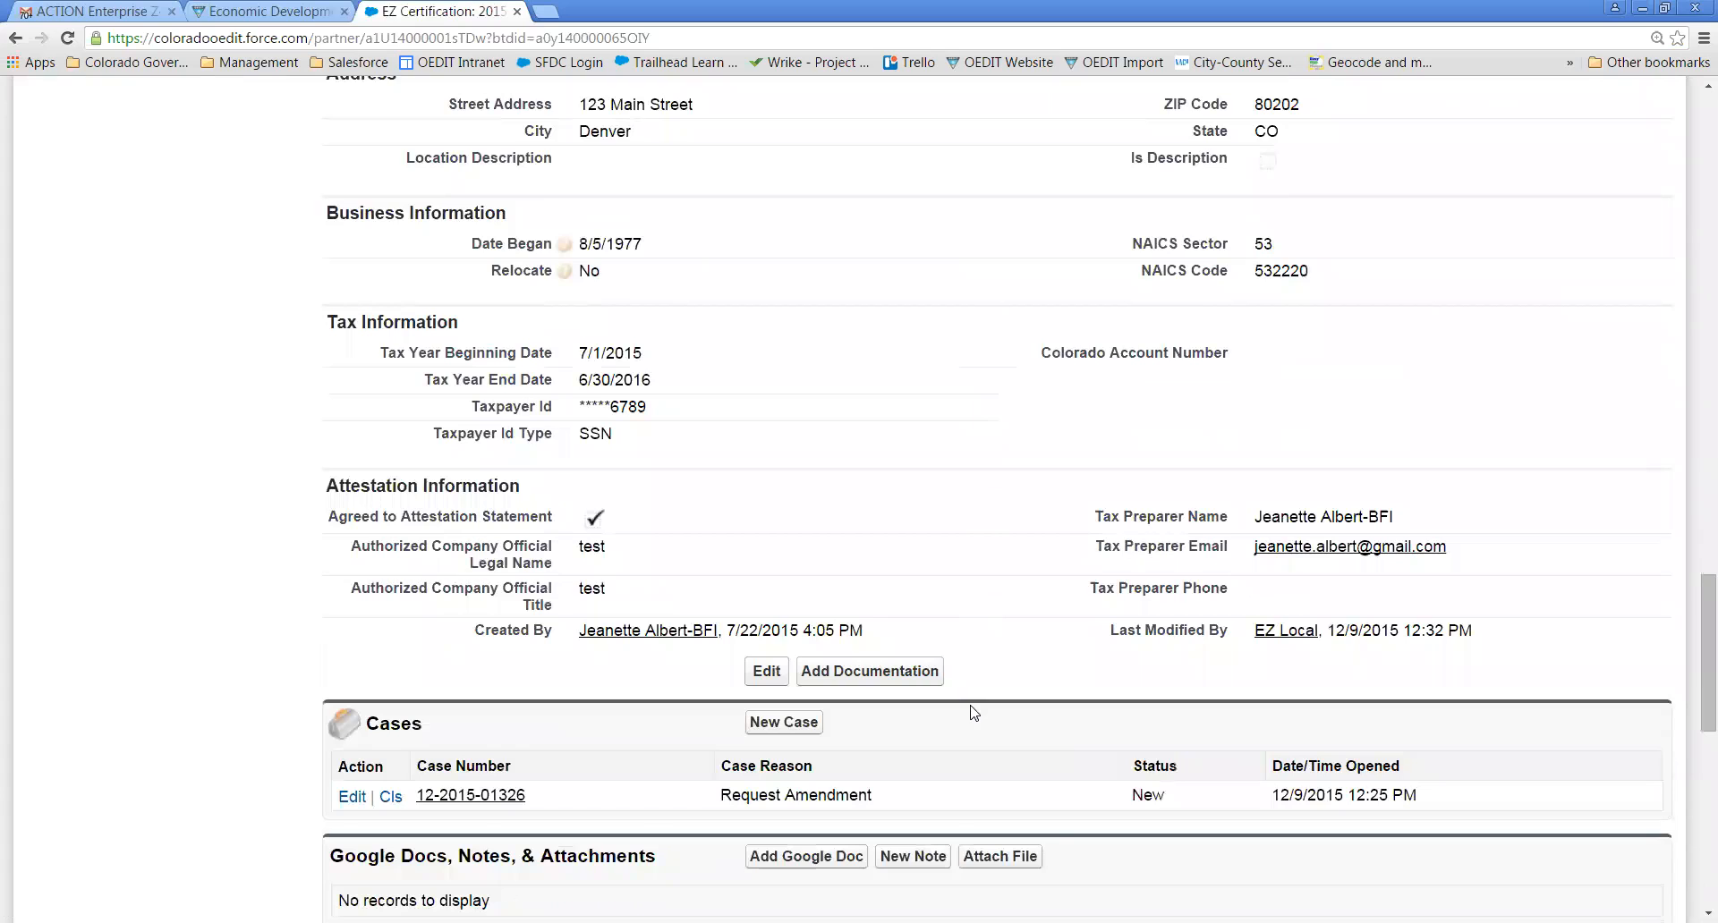
scroll(973, 713, "down", 2)
scroll(975, 713, "down", 2)
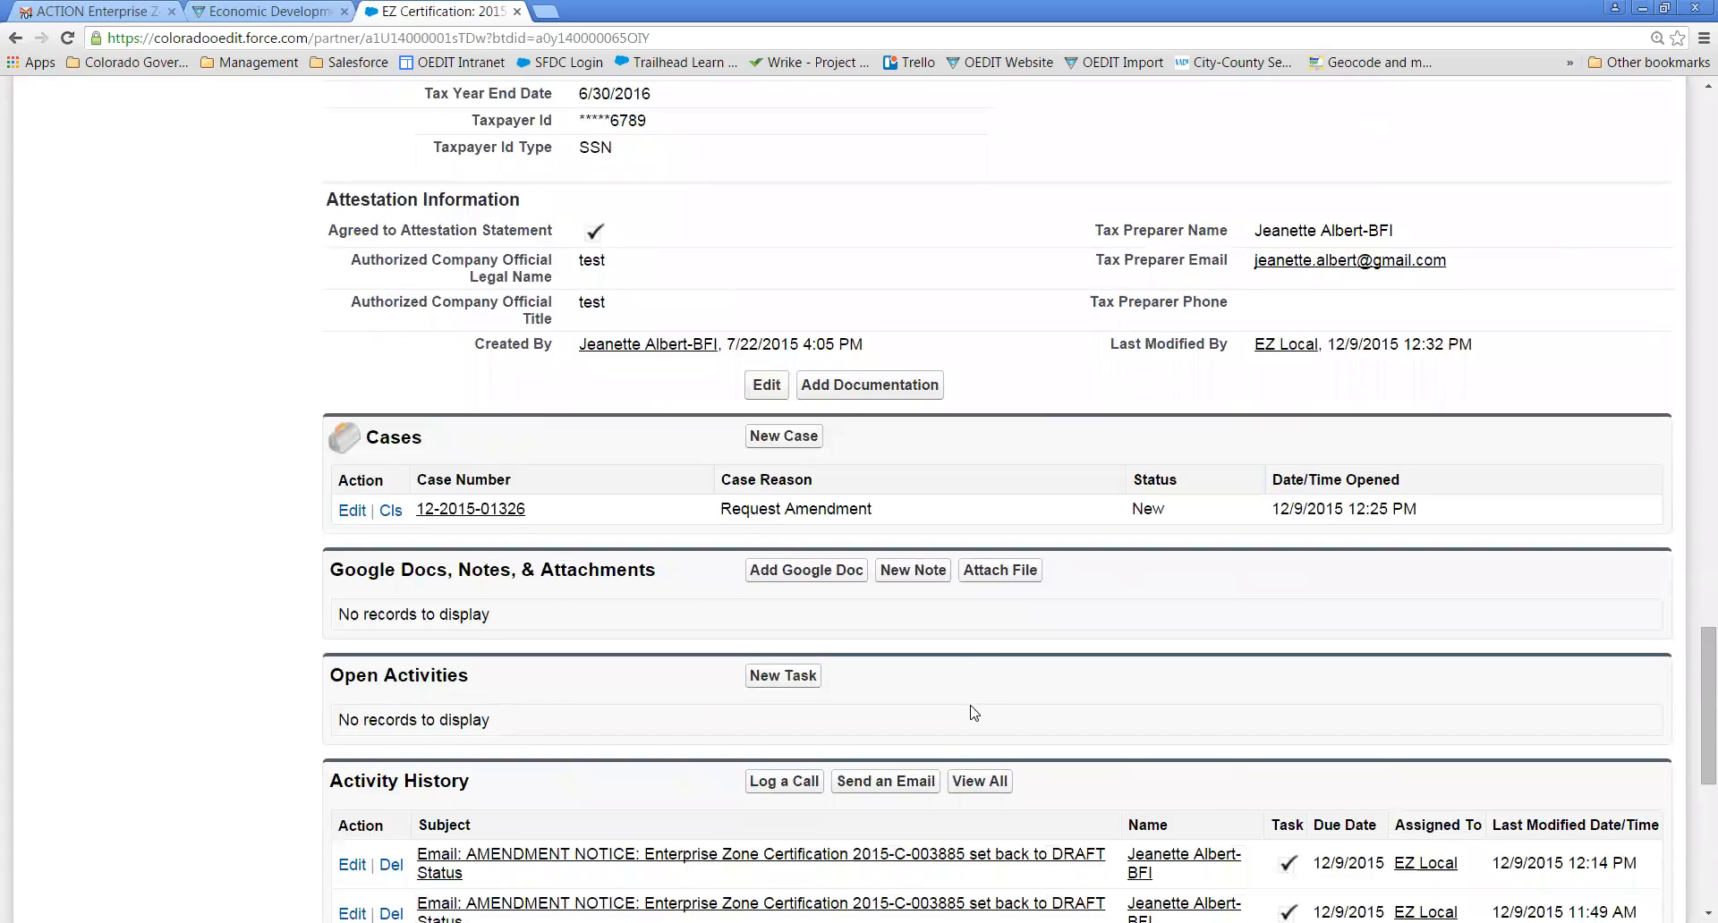
scroll(974, 714, "down", 1)
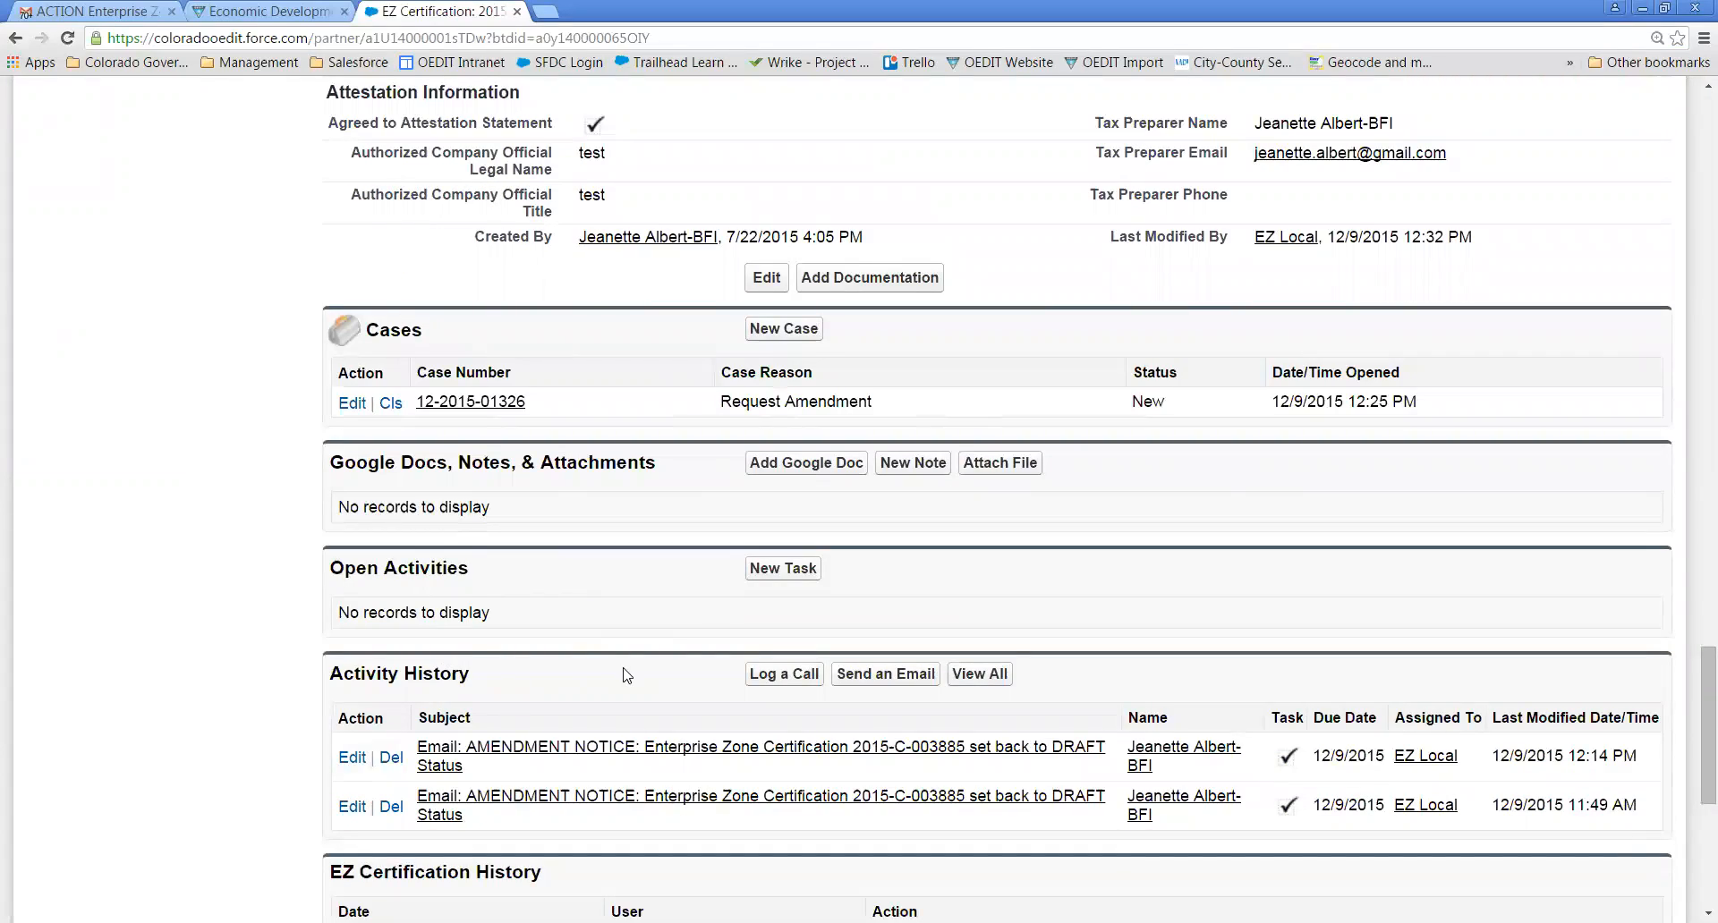
left_click(884, 677)
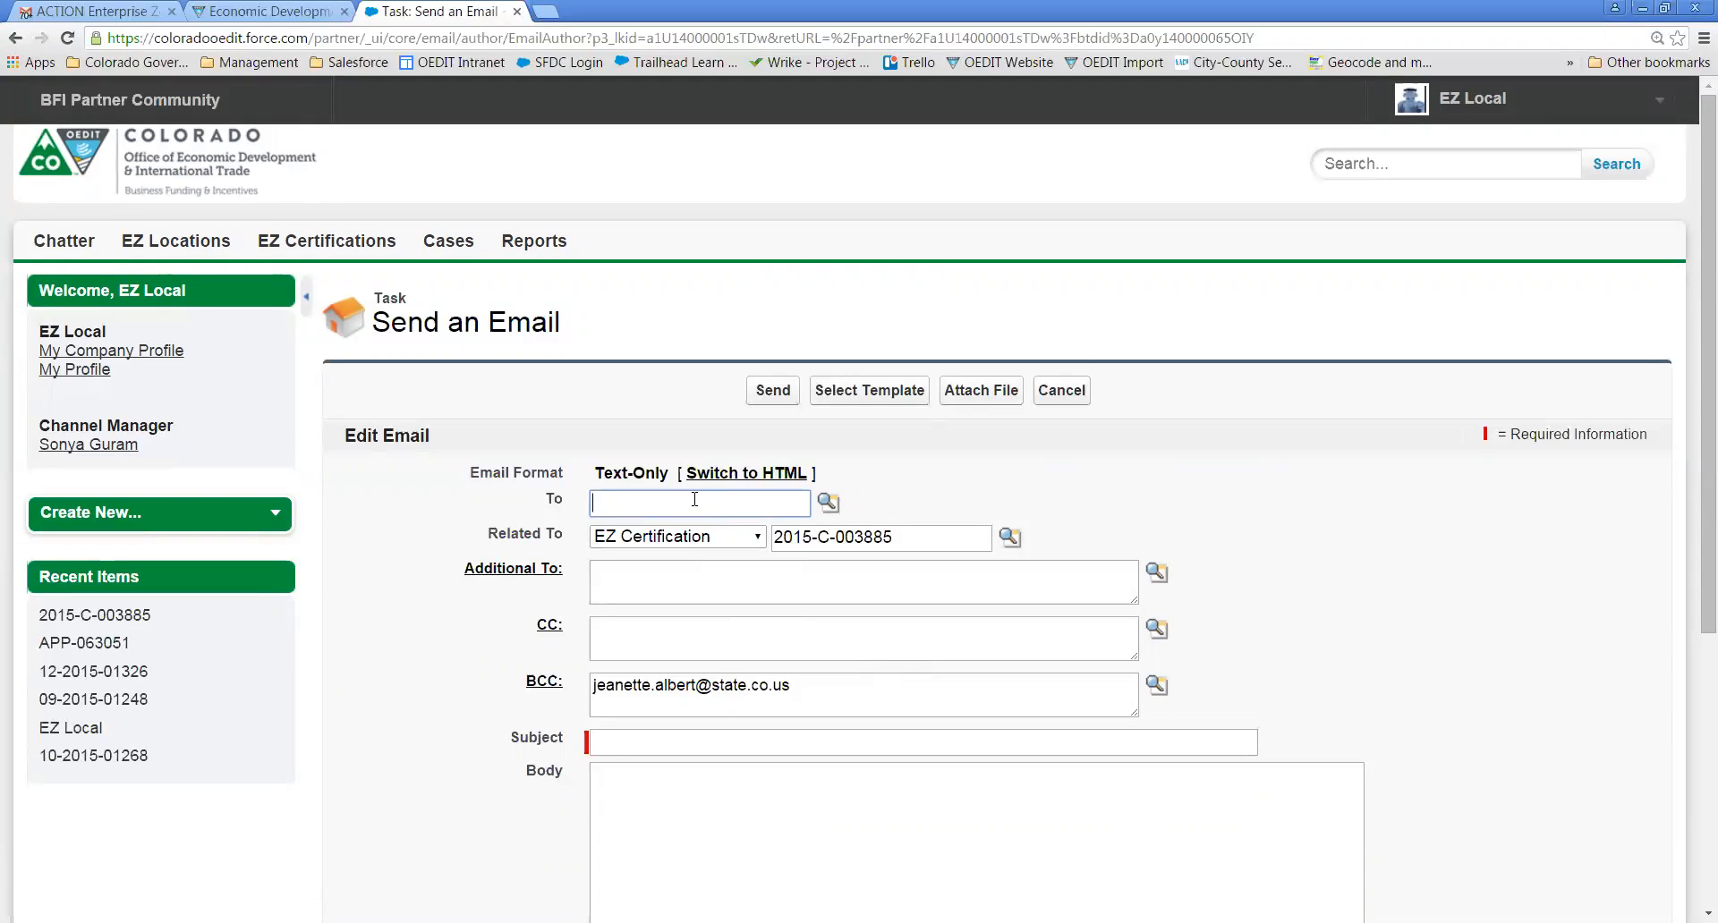
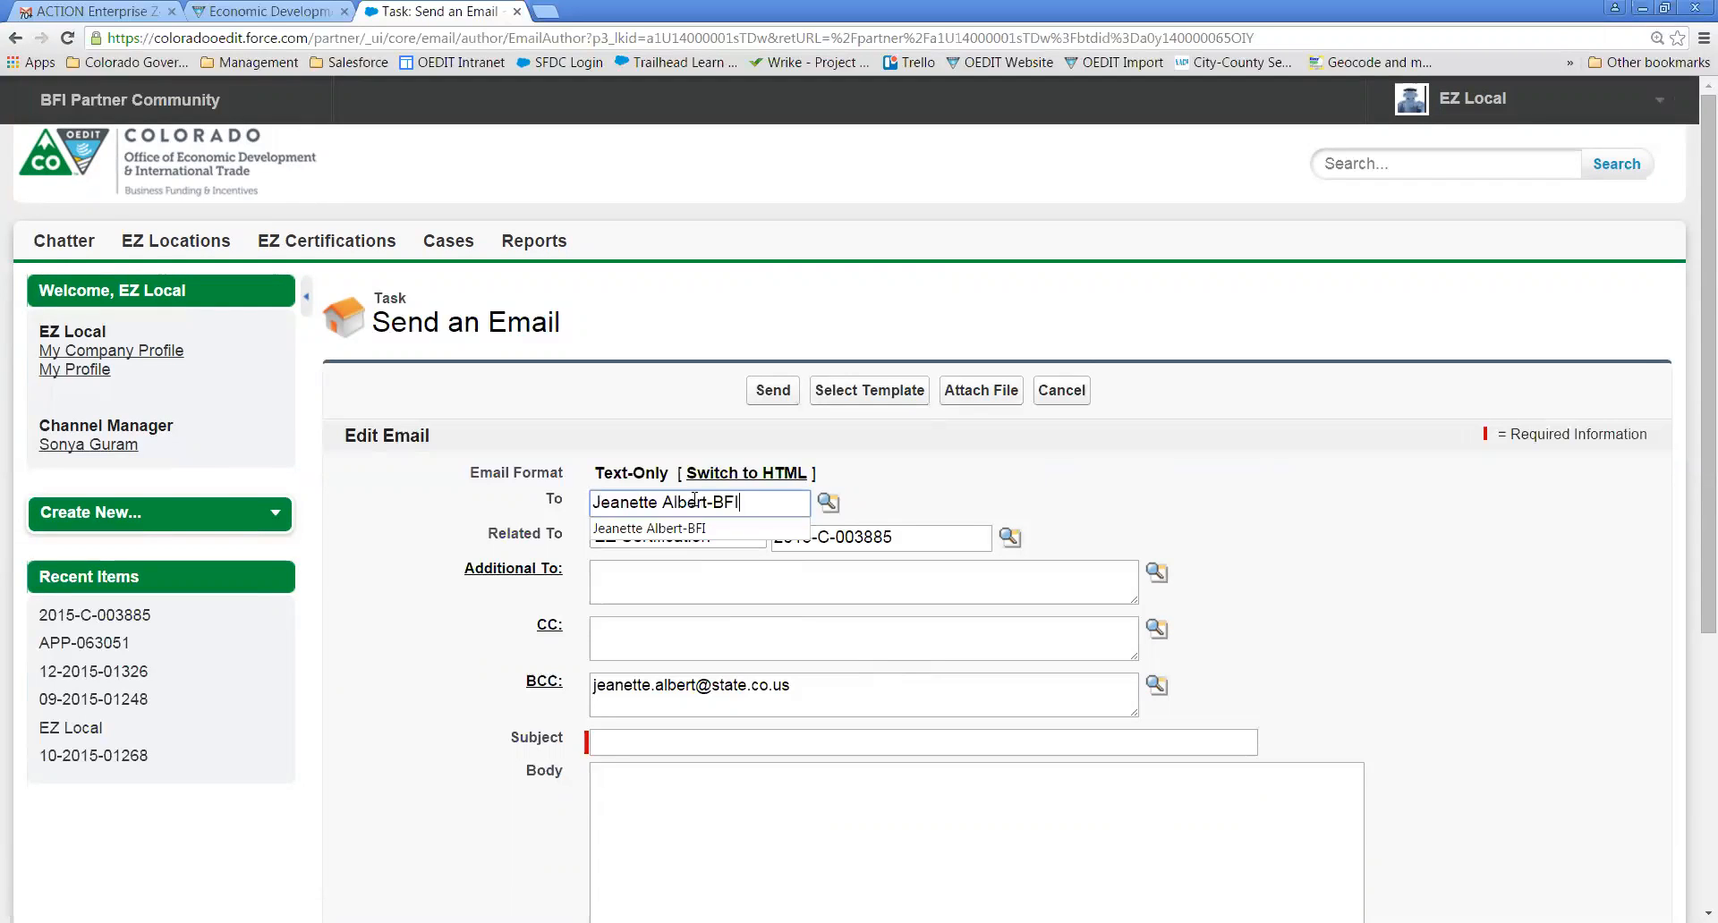
left_click(828, 505)
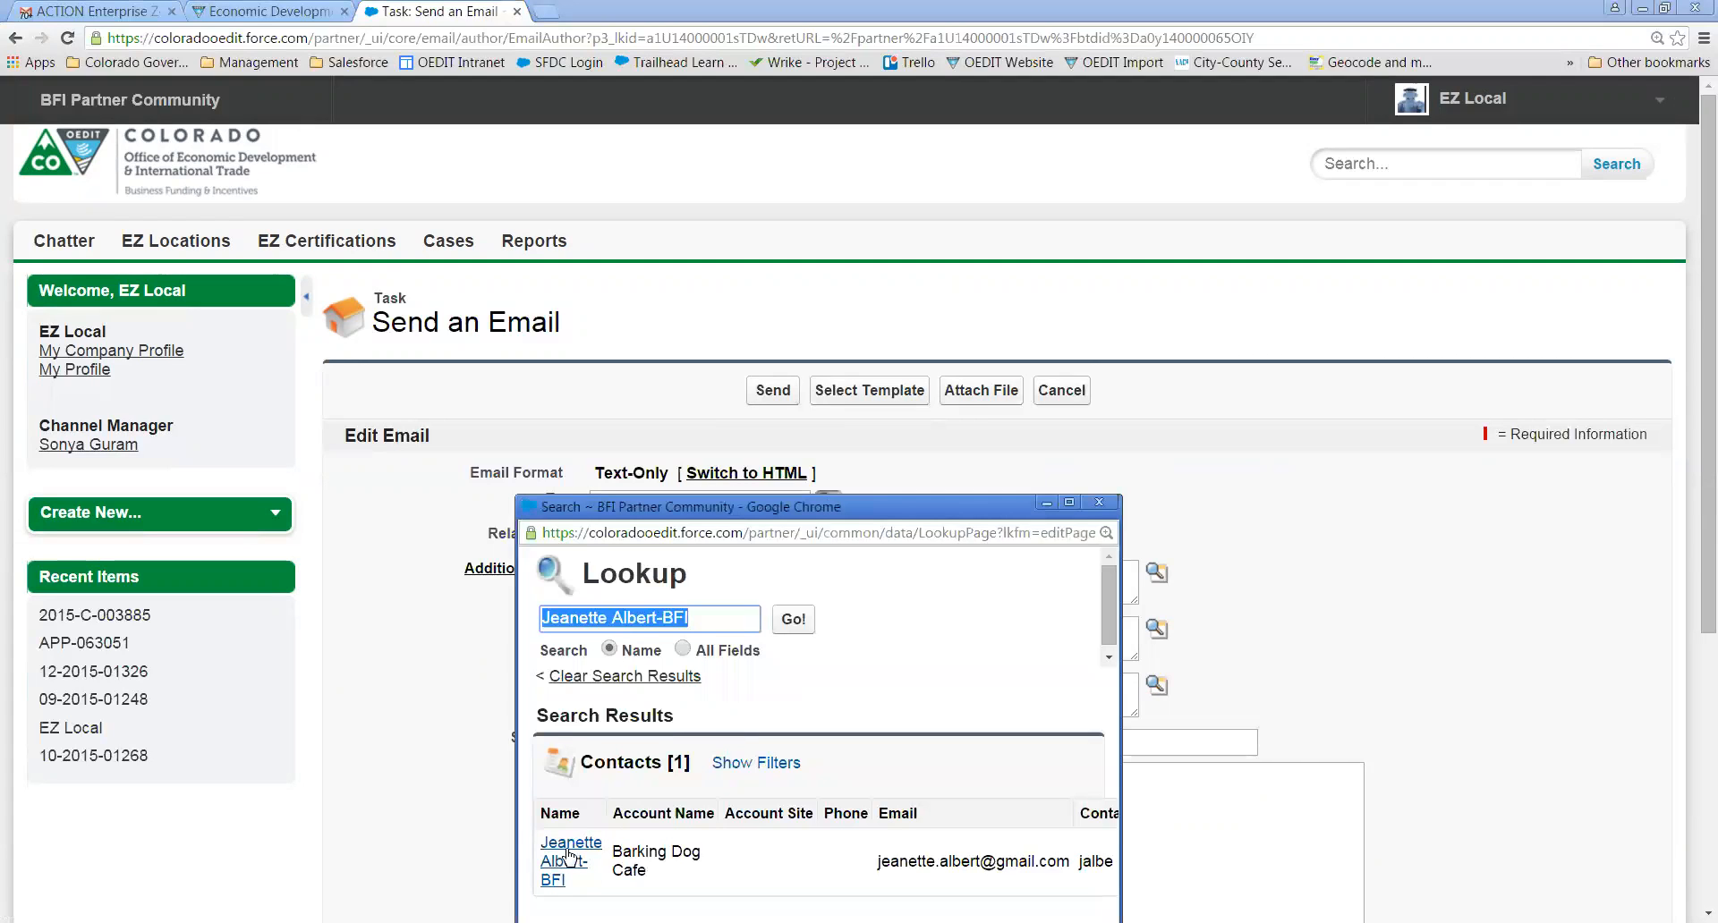
left_click(569, 855)
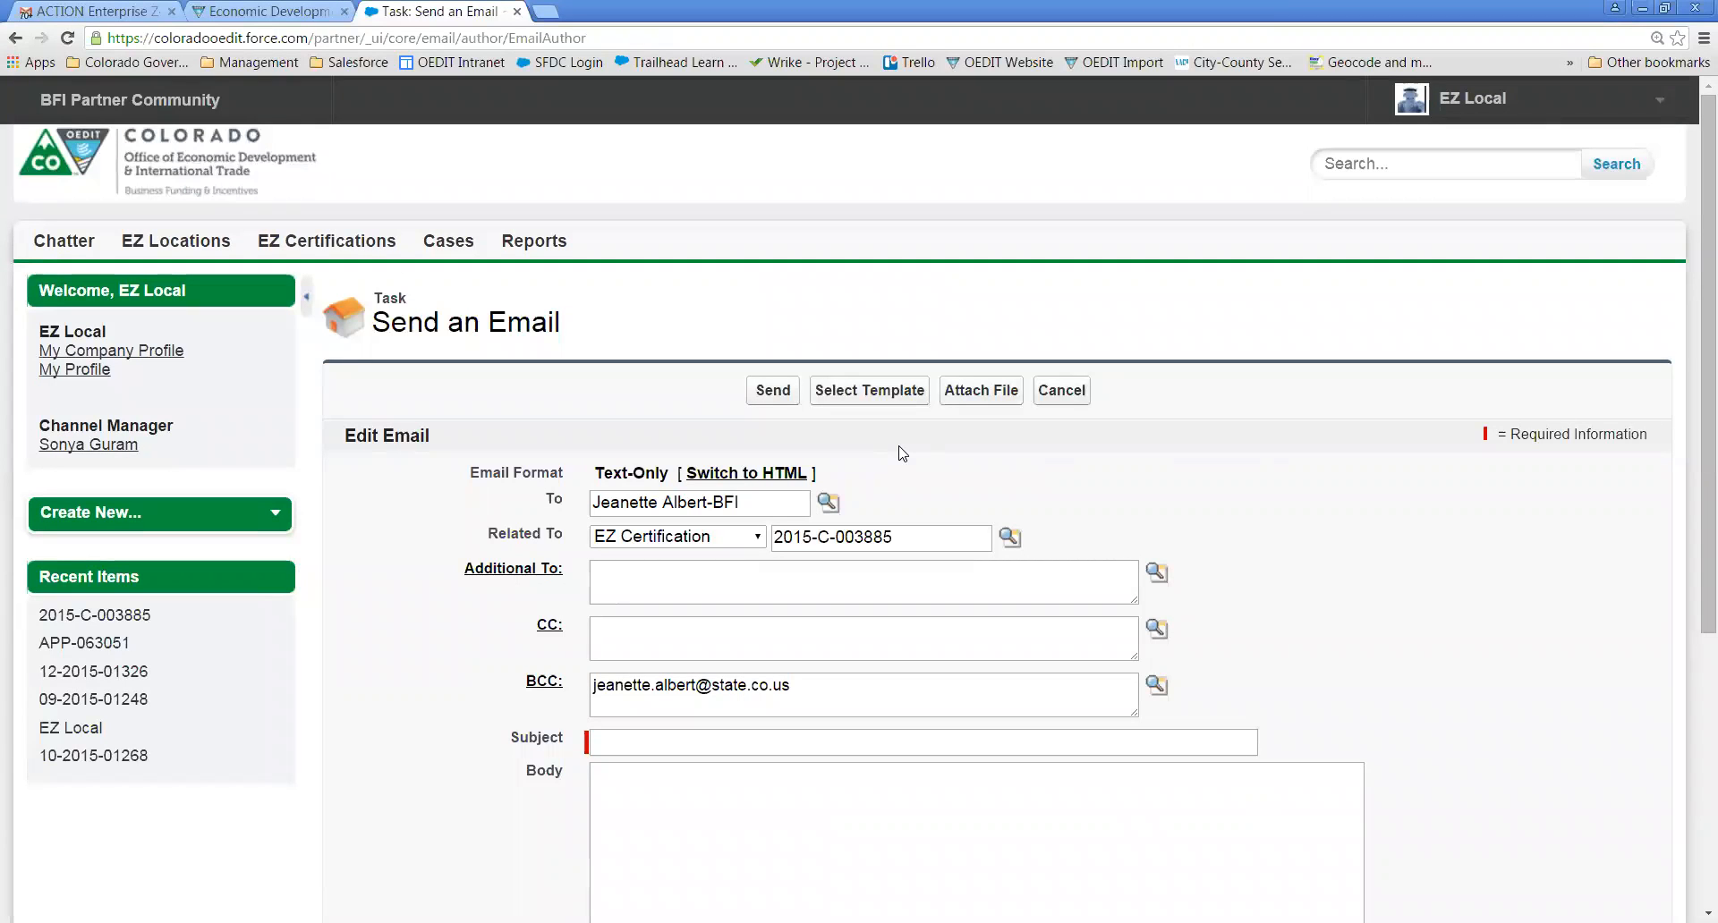
- Apply the BFI: EZ Certification AMENDMENT NOTICE template, replacing the mistakenly chosen Online Management System tips template
left_click(883, 395)
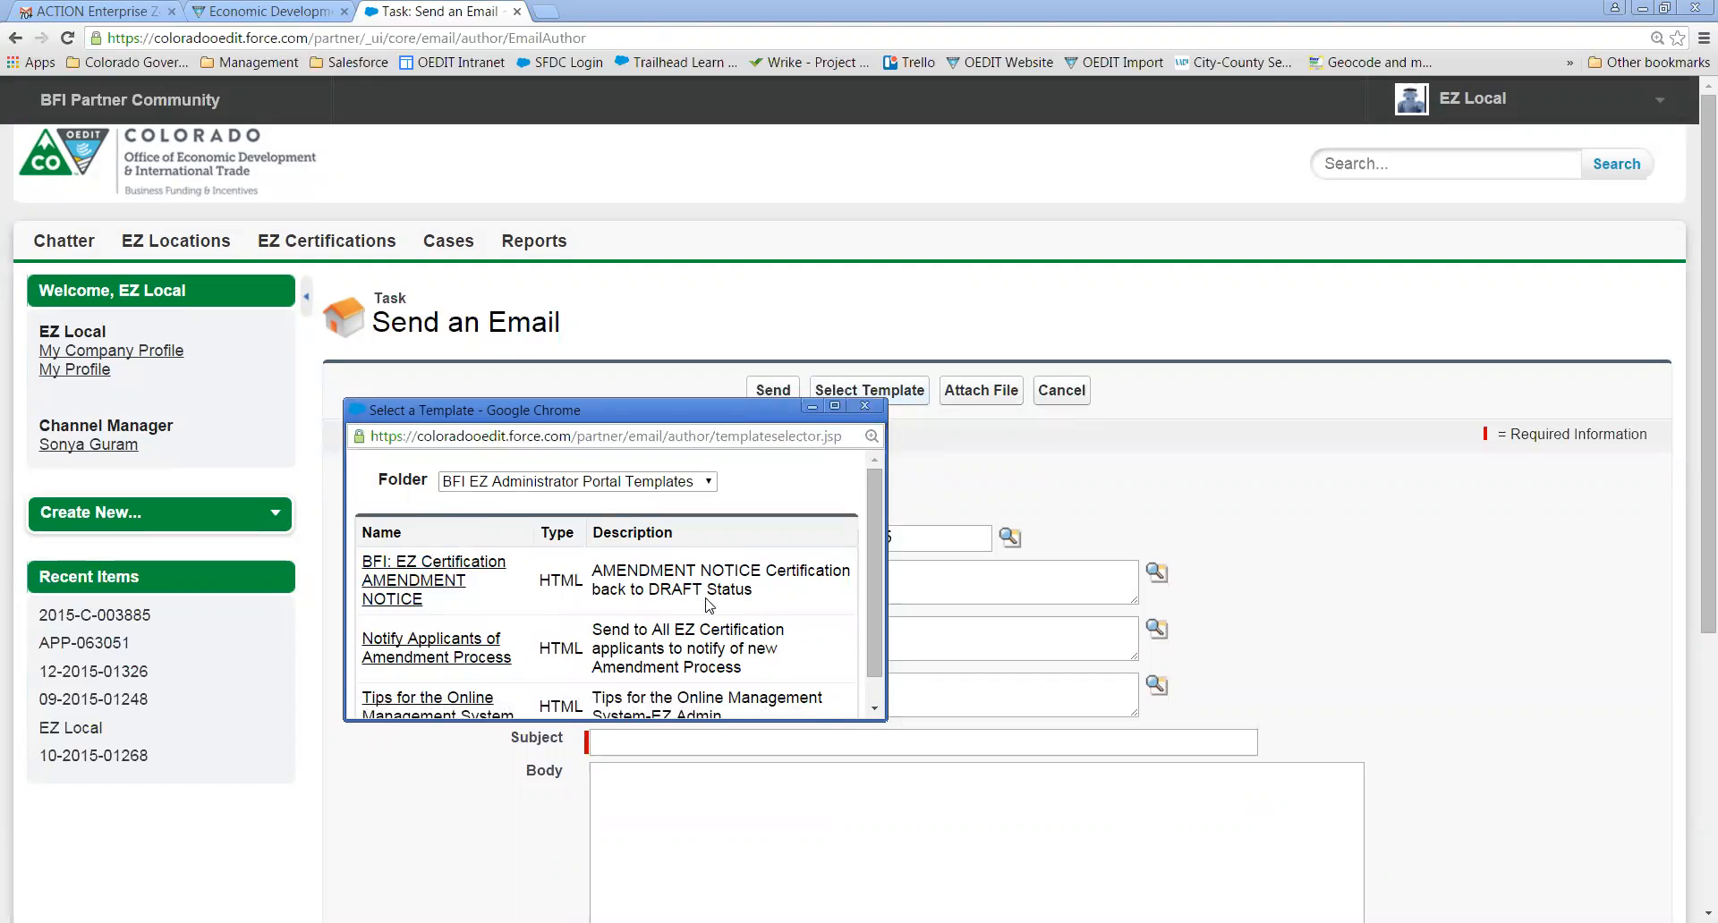
left_click_drag(875, 549, 876, 581)
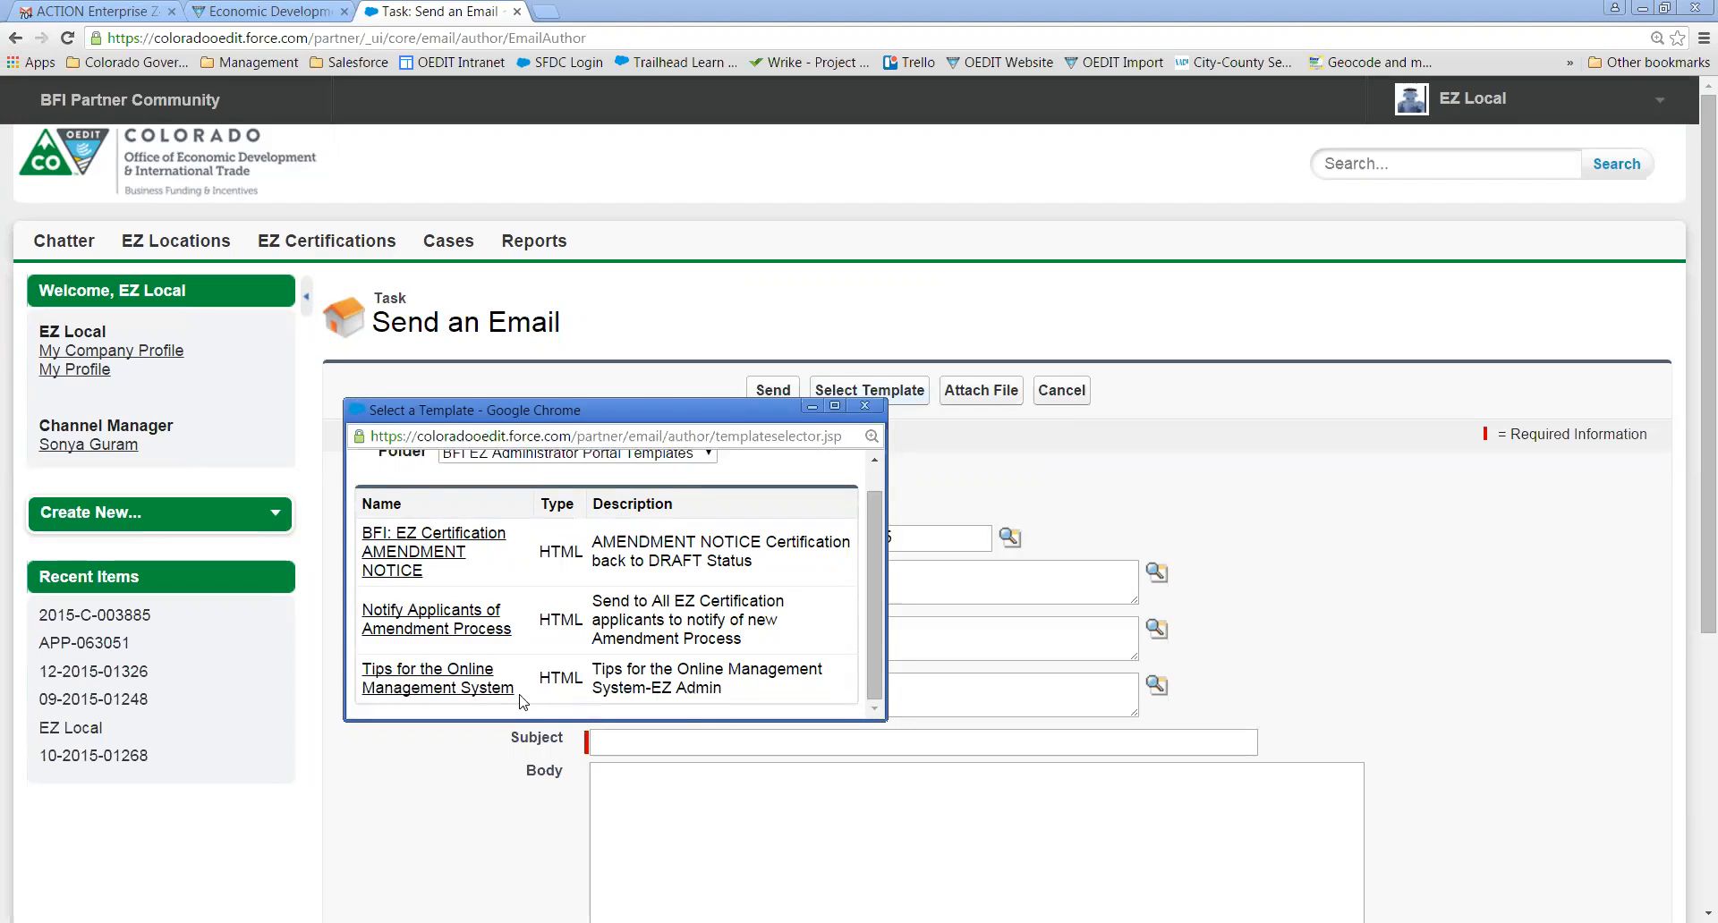
left_click(439, 682)
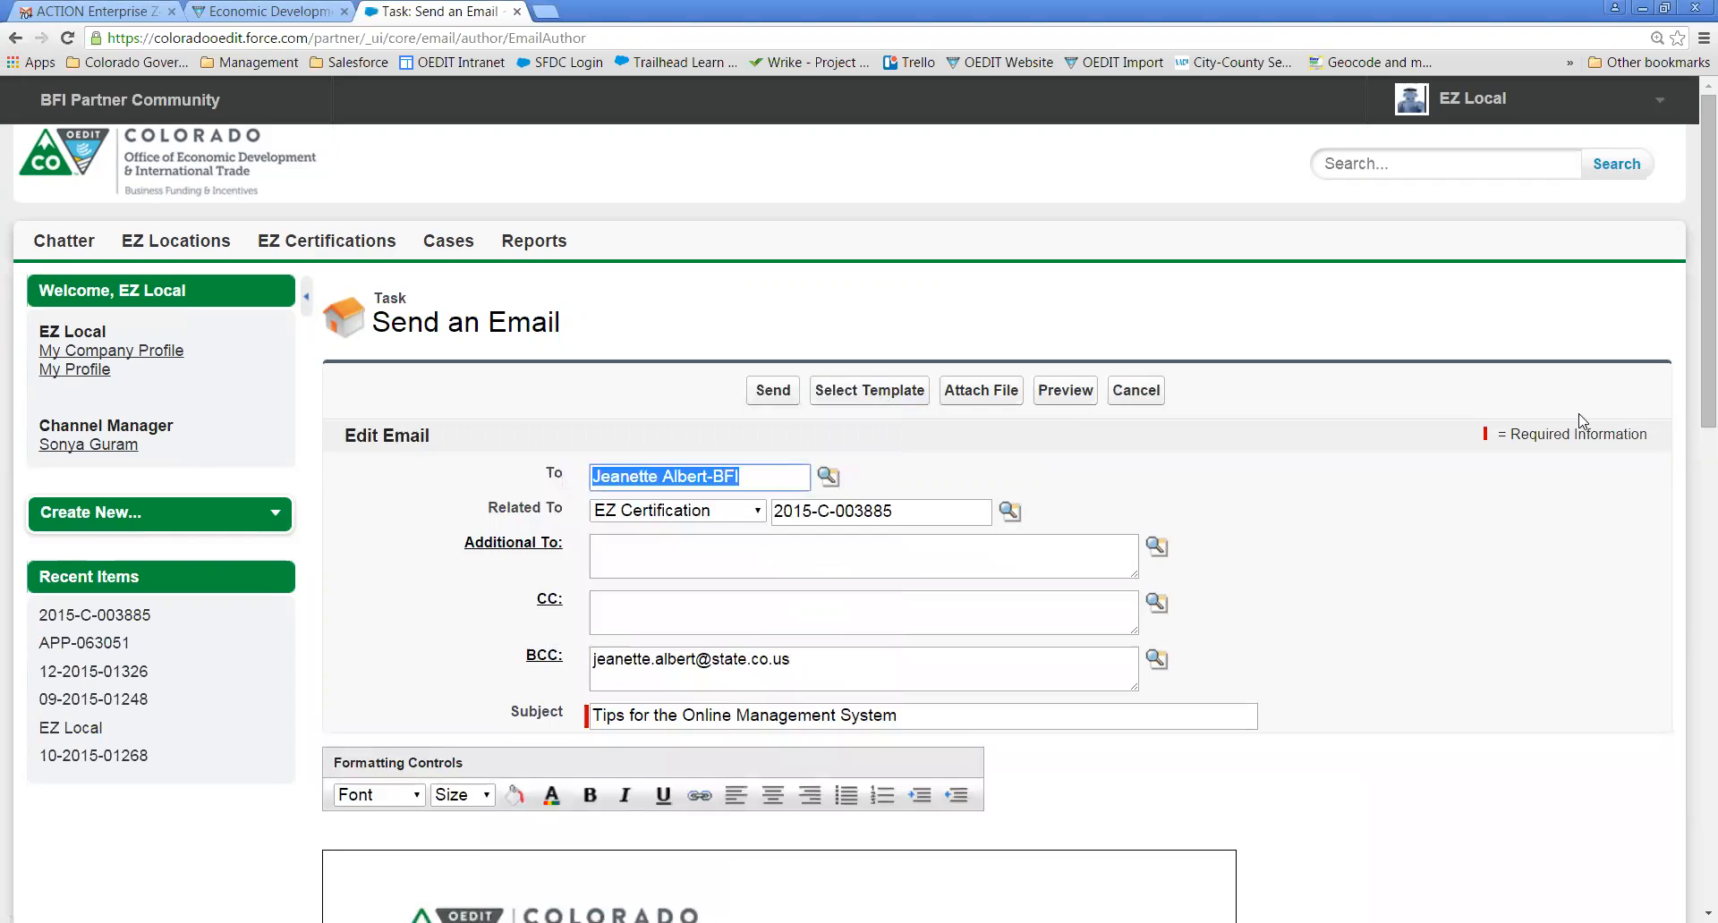
left_click_drag(1693, 363, 1694, 610)
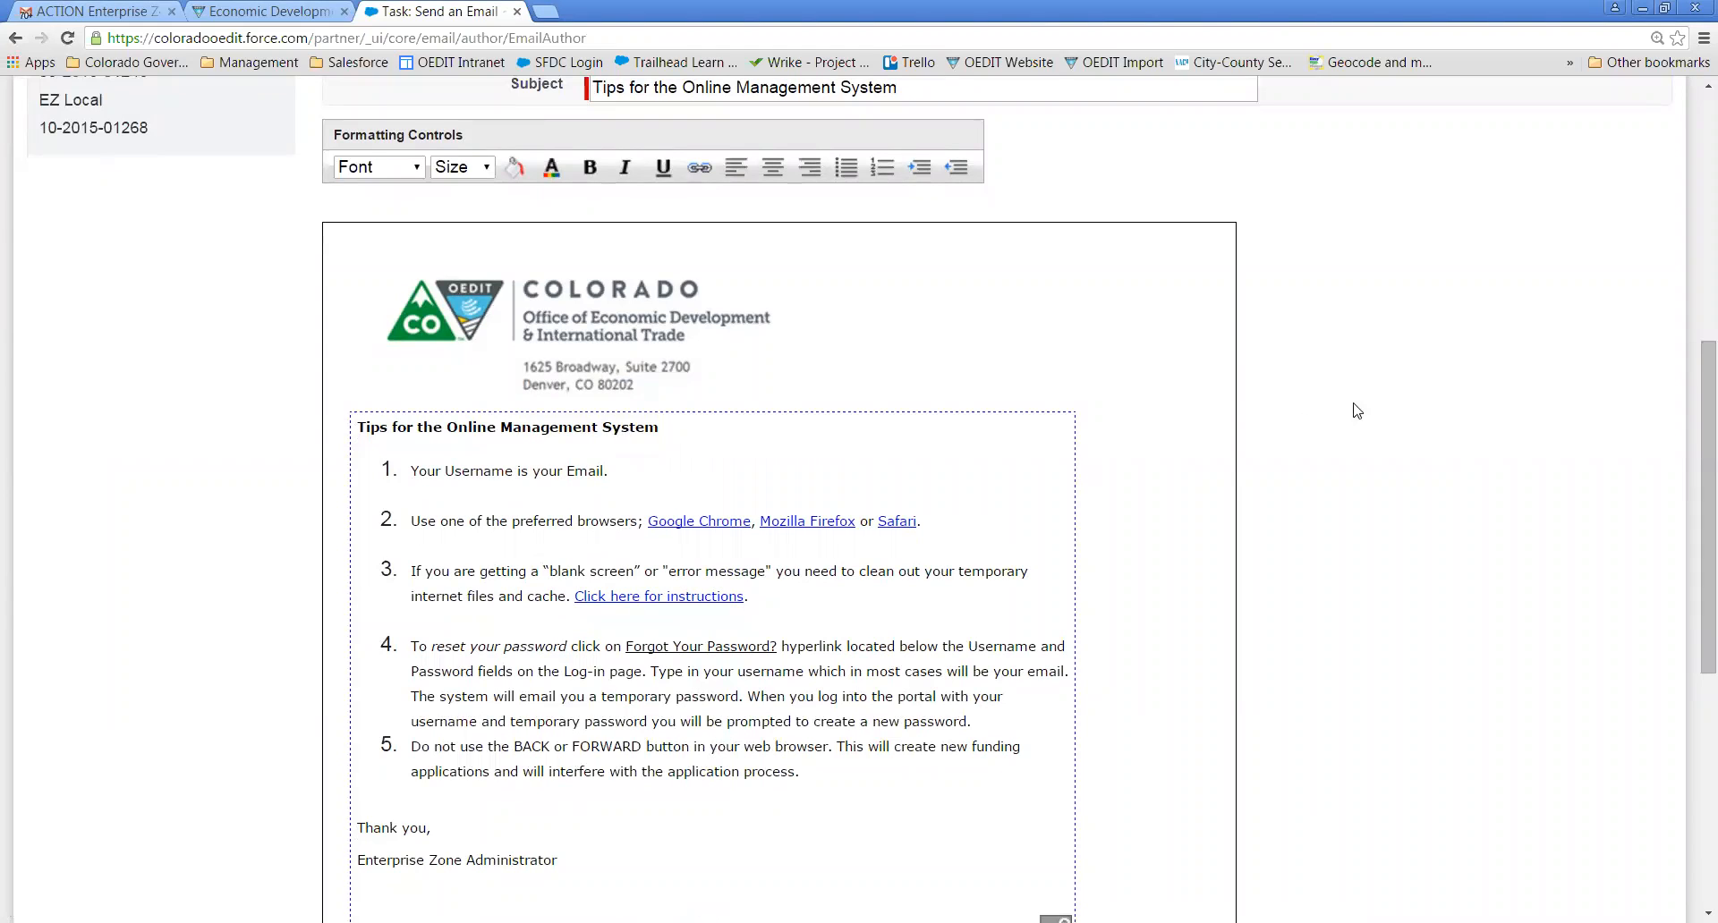
left_click_drag(1686, 376, 1689, 204)
left_click(872, 198)
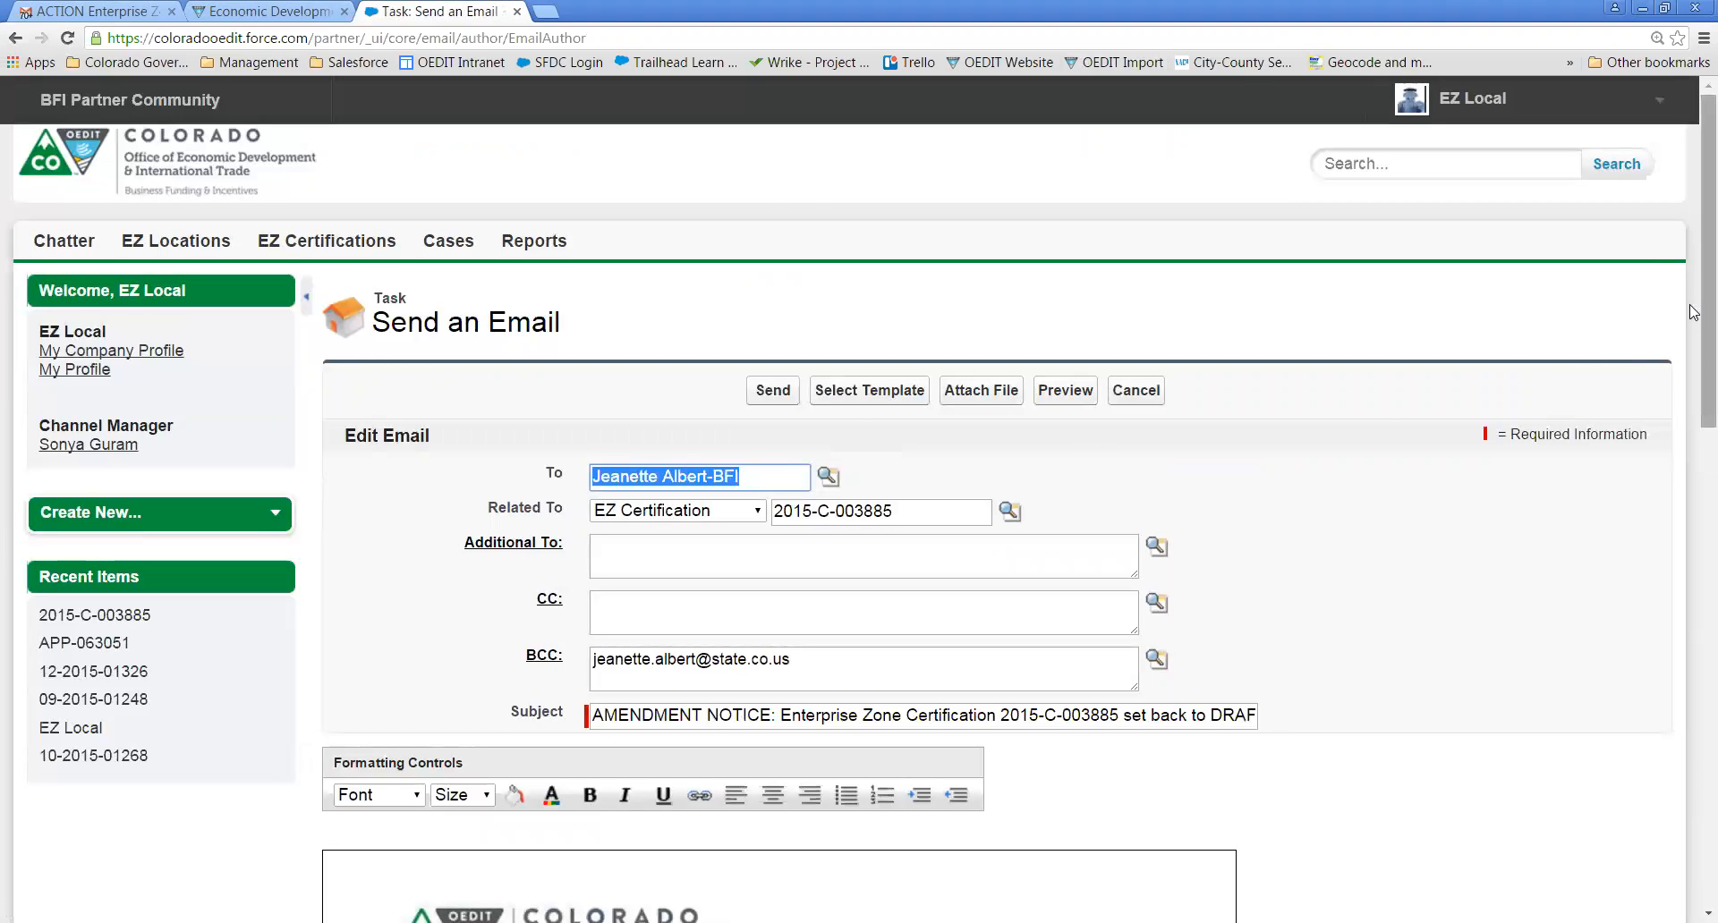
left_click_drag(1694, 323, 1694, 472)
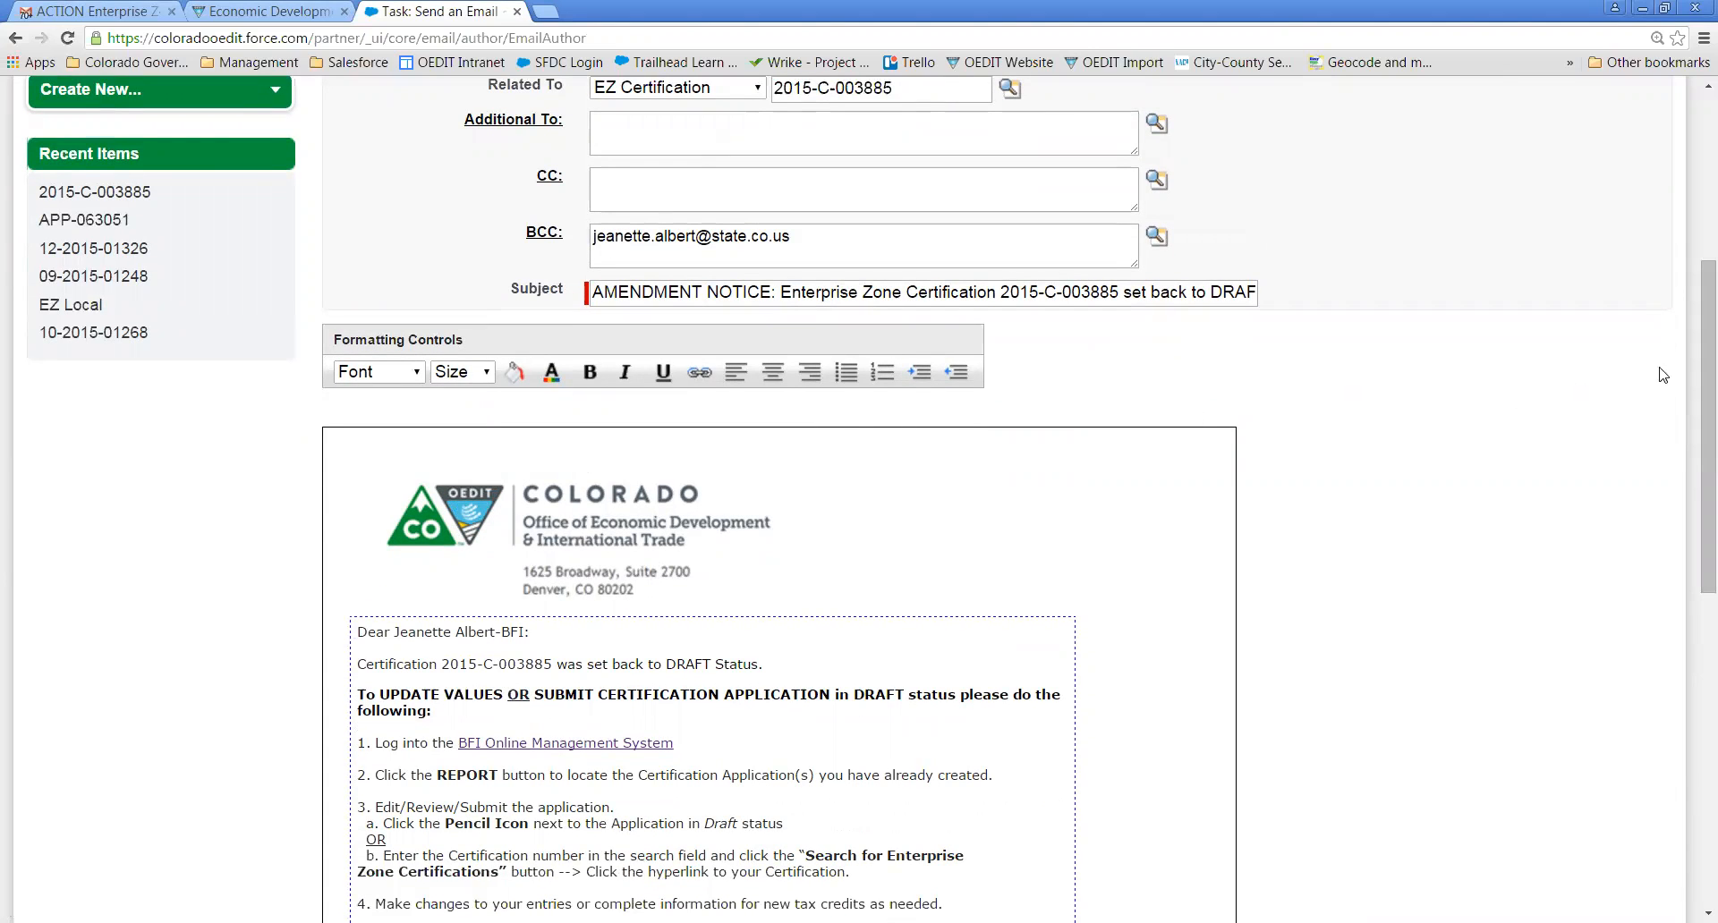
left_click_drag(1694, 362, 1694, 333)
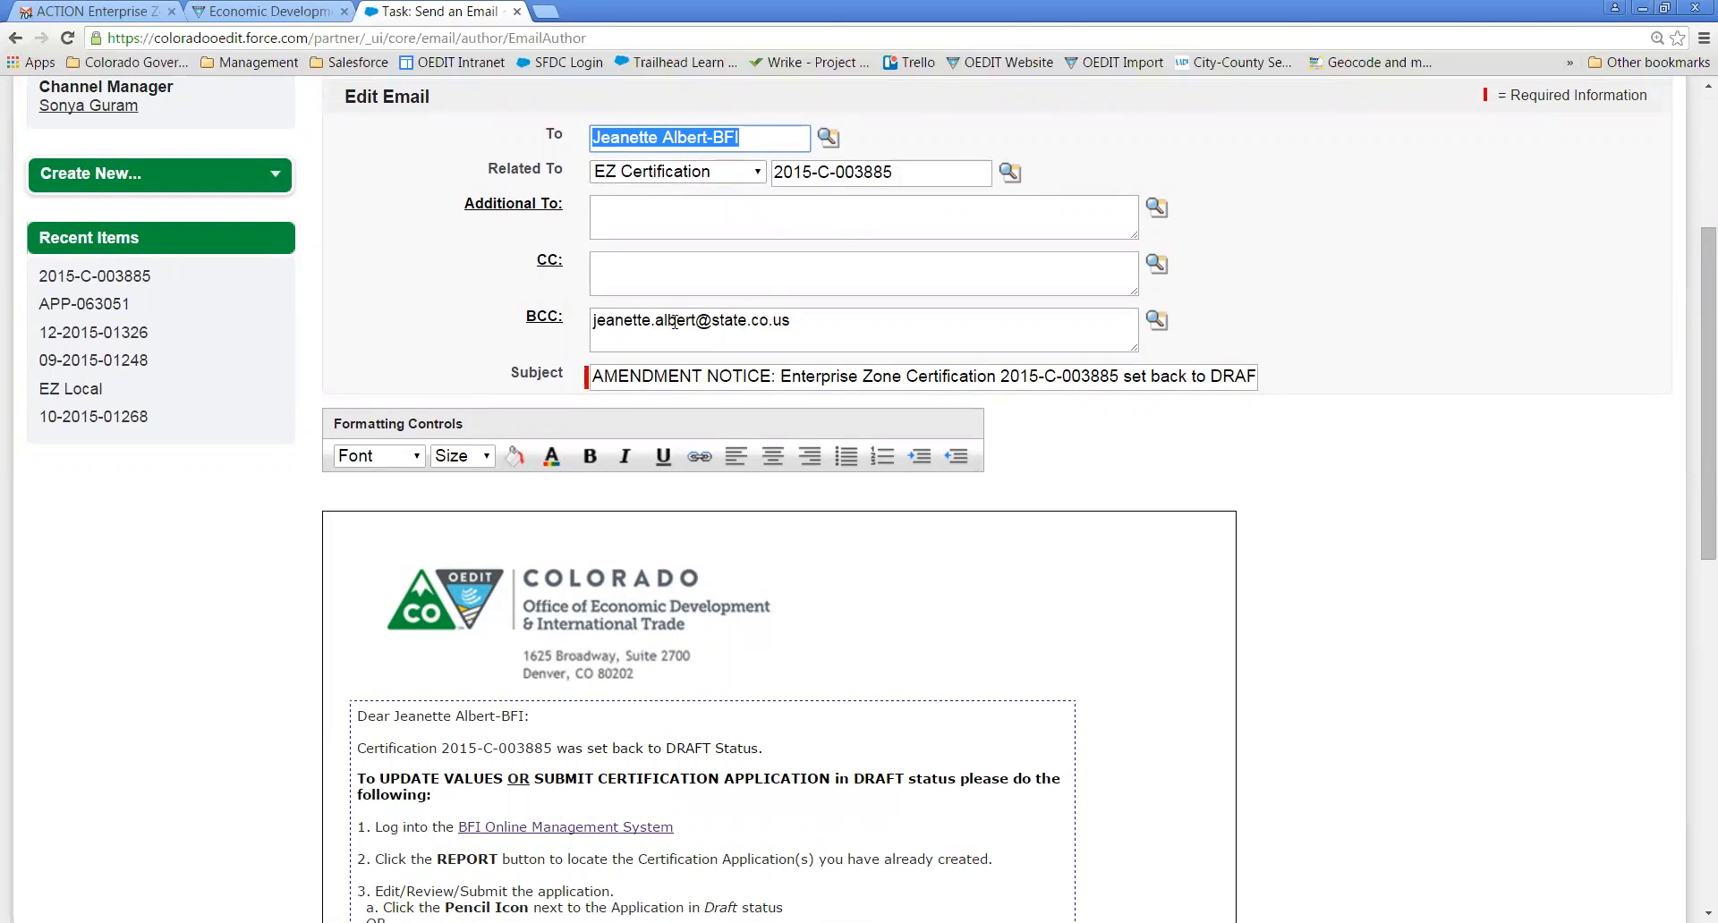
- Review the BCC address, the subject's certification number and DRAFT wording, and the message body
left_click_drag(606, 324, 787, 329)
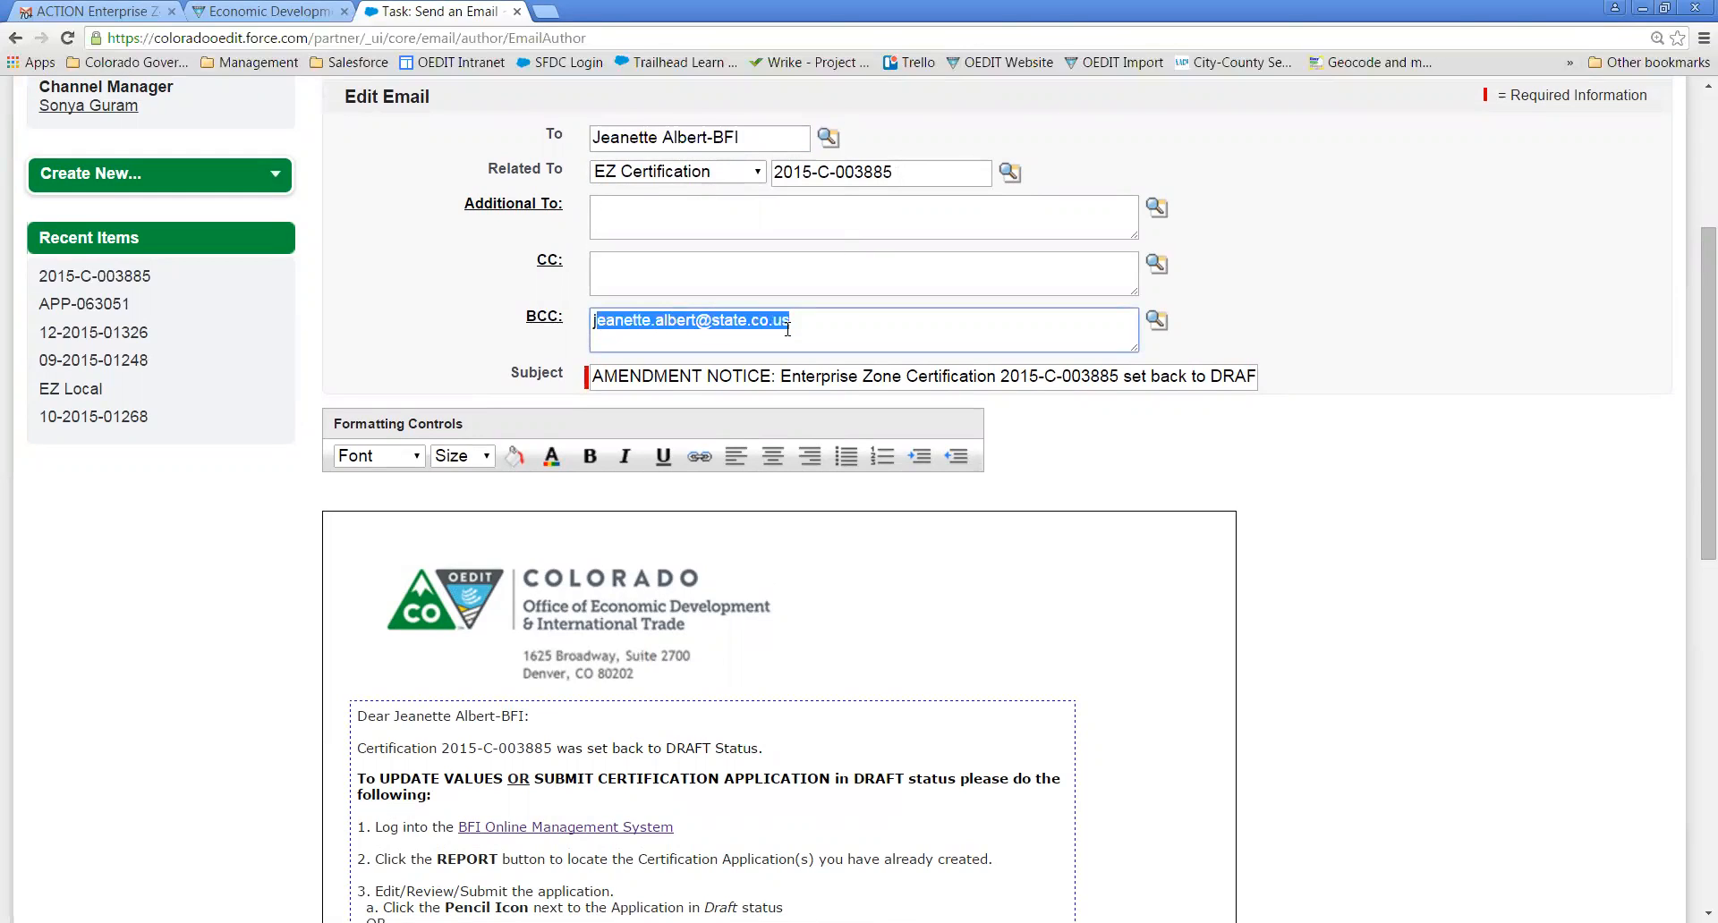
left_click(858, 325)
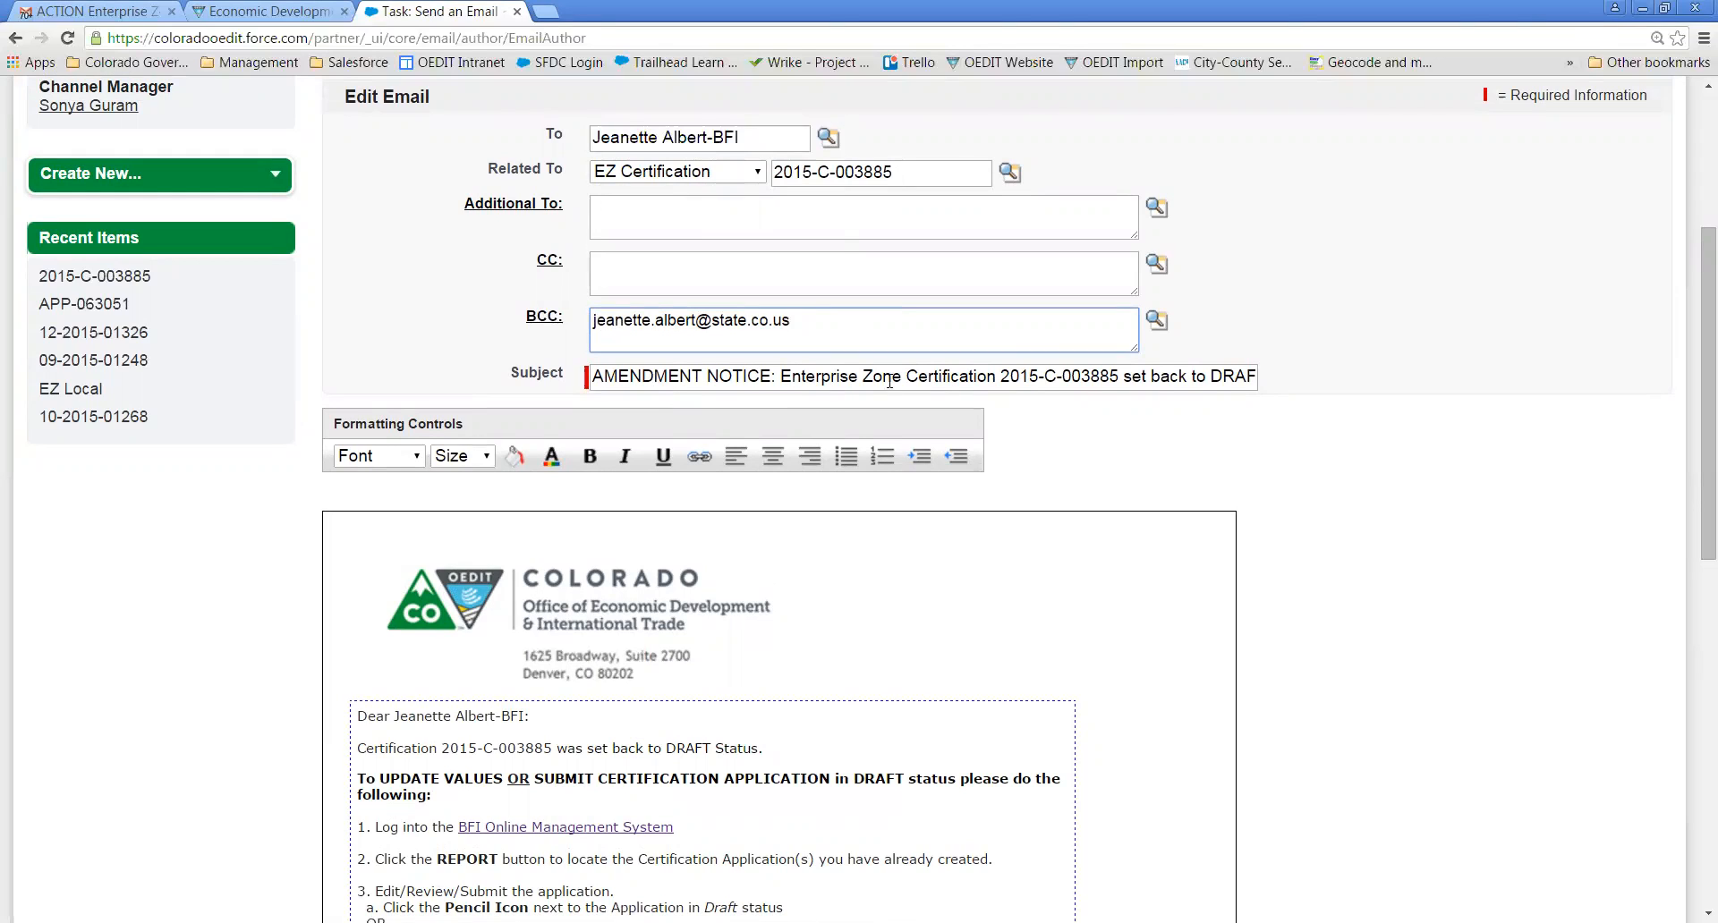
left_click_drag(1001, 376, 1108, 374)
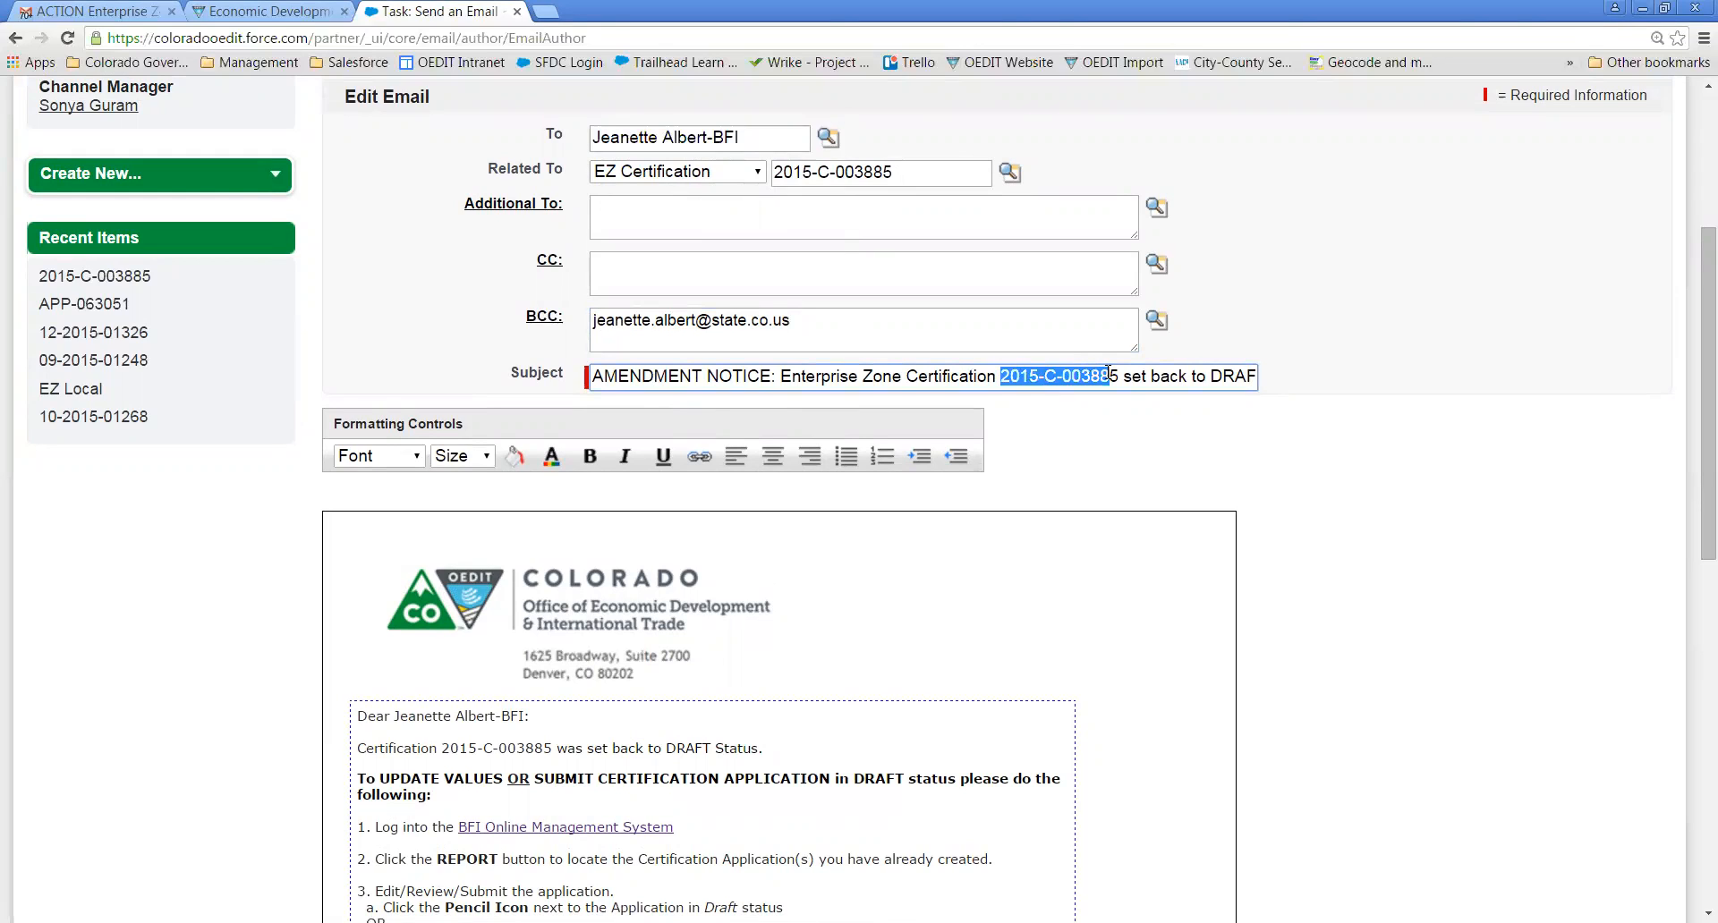
left_click_drag(1189, 374, 1340, 376)
left_click(1295, 445)
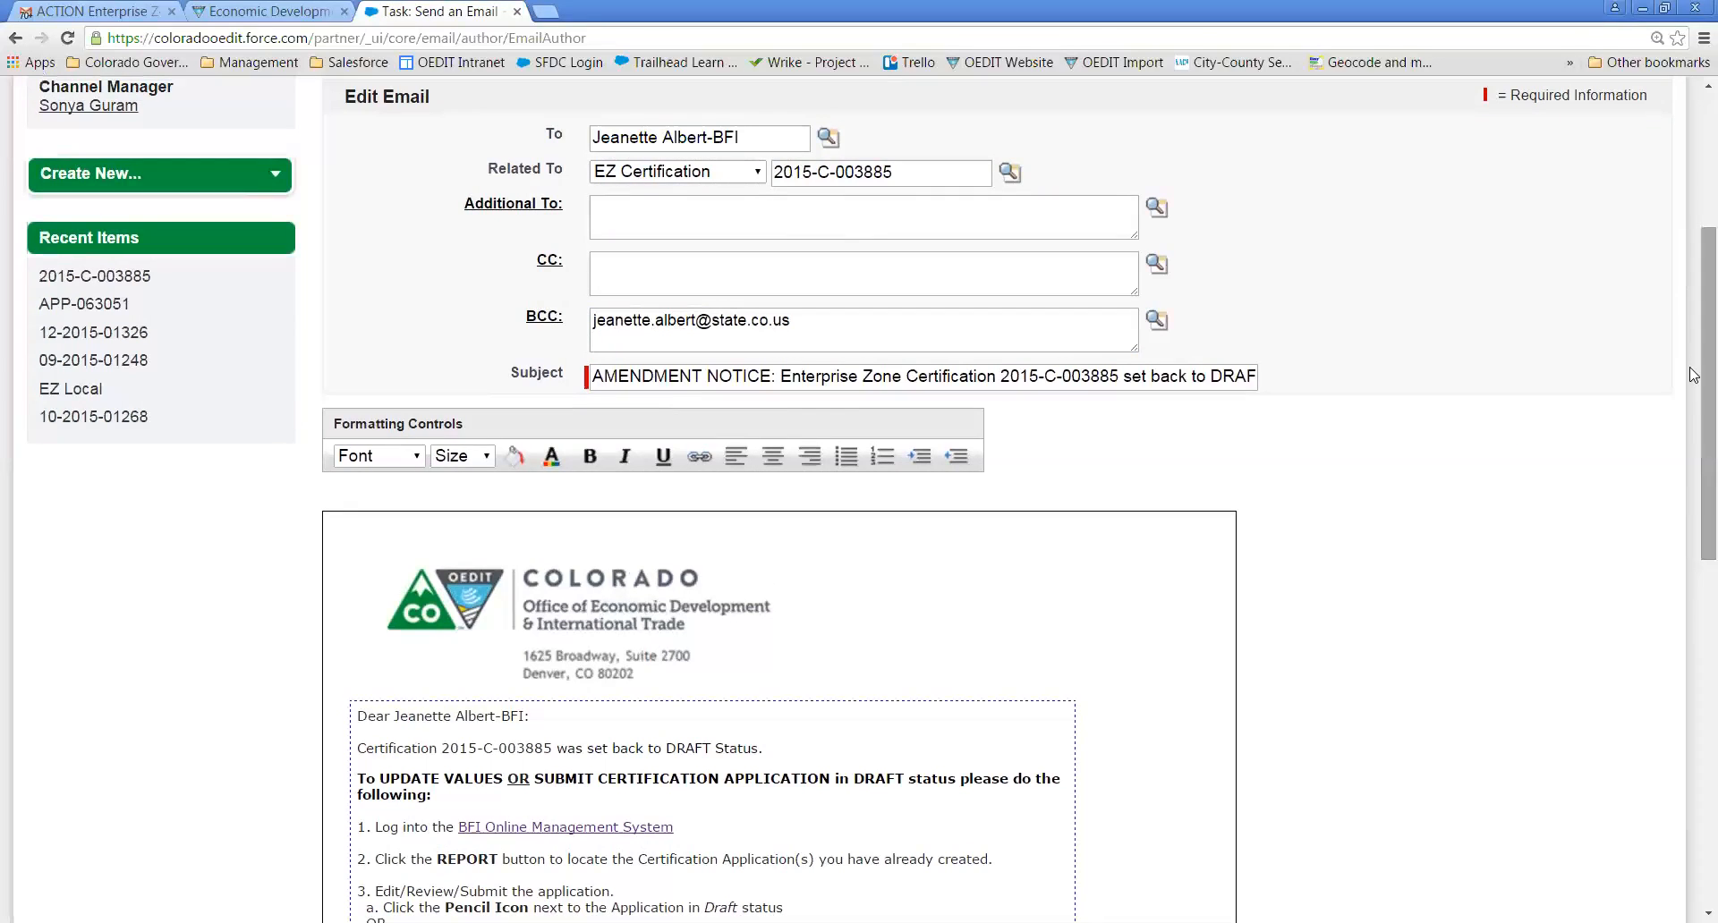
left_click_drag(1694, 372, 1693, 522)
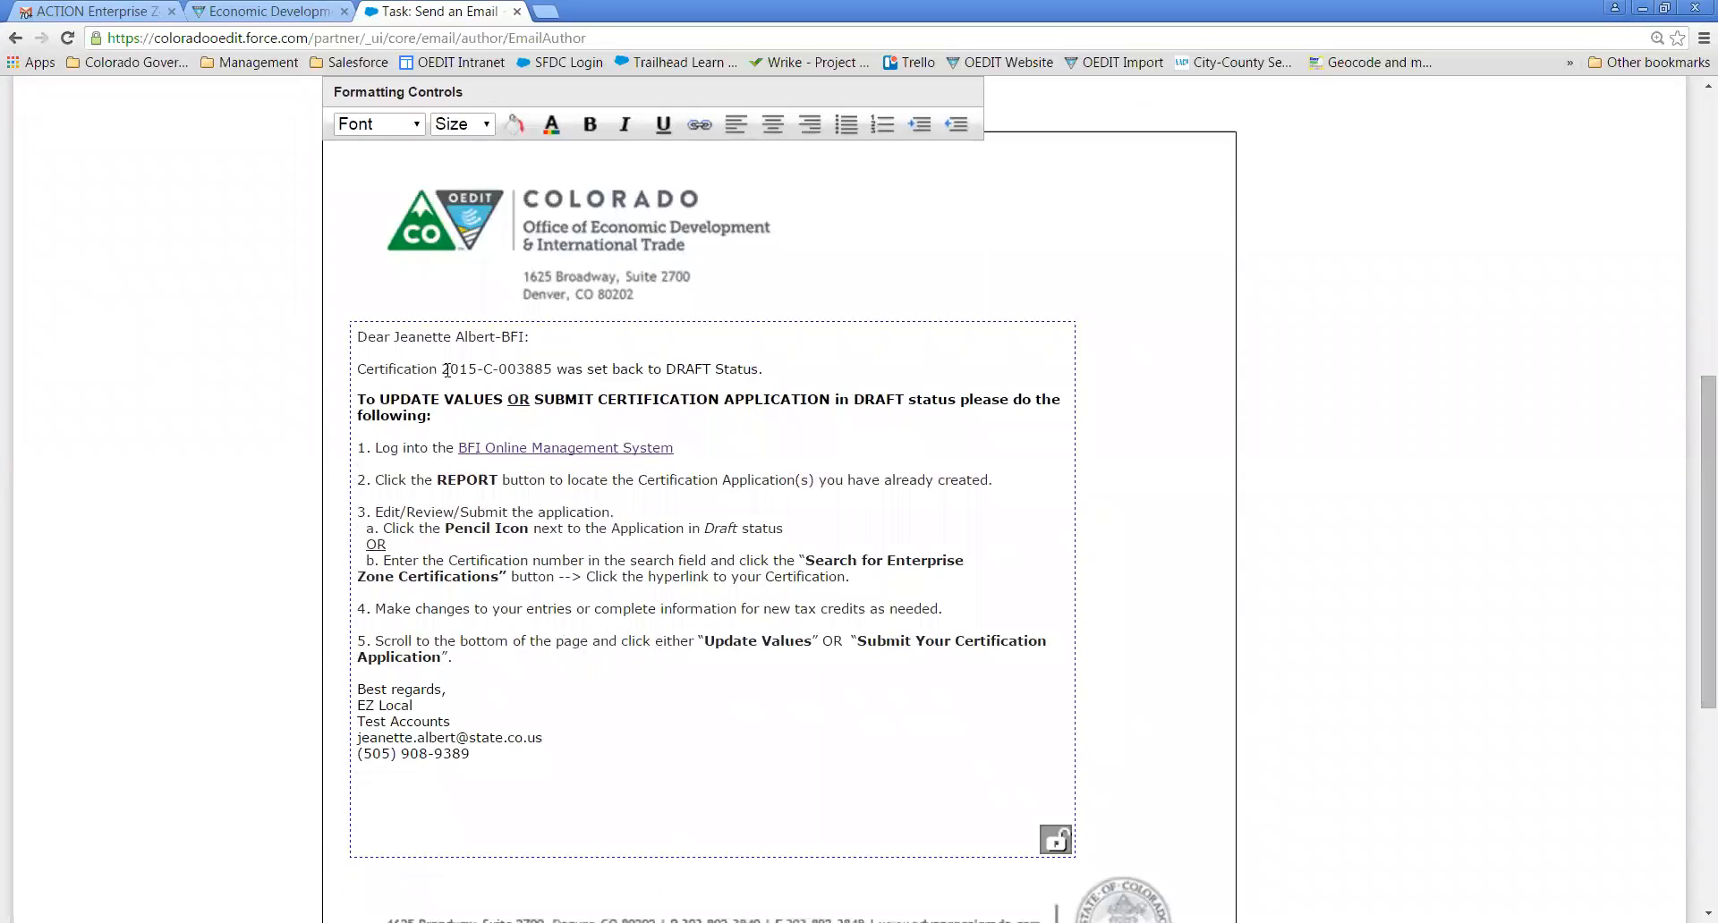
left_click_drag(443, 370, 548, 366)
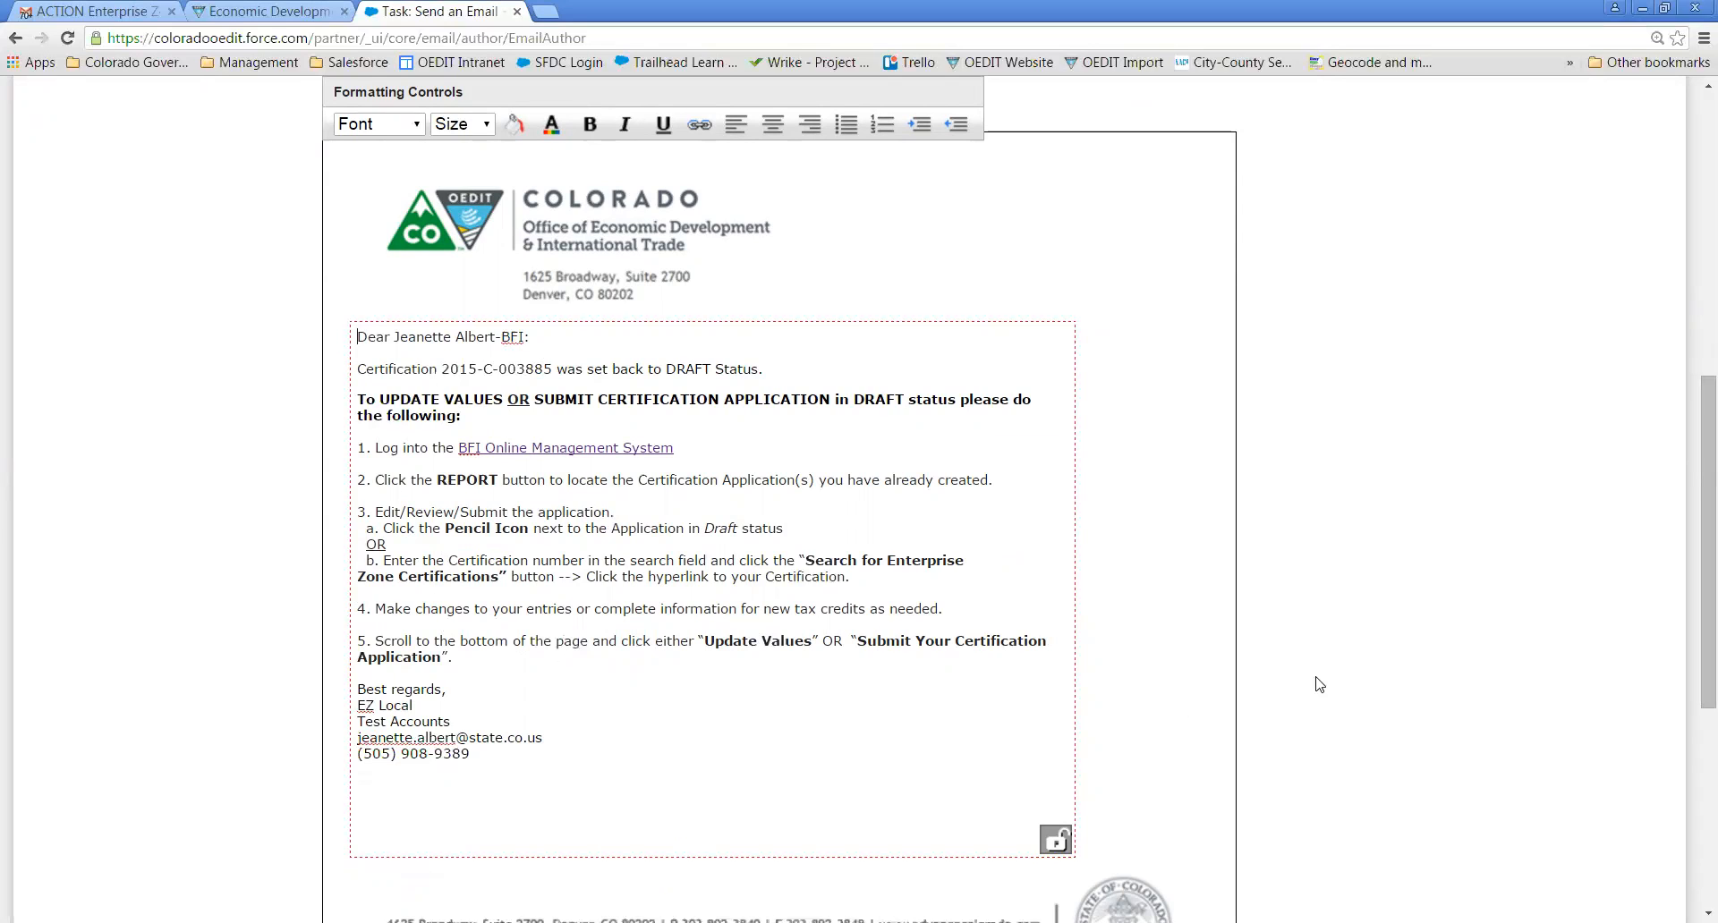
left_click_drag(1692, 492, 1692, 292)
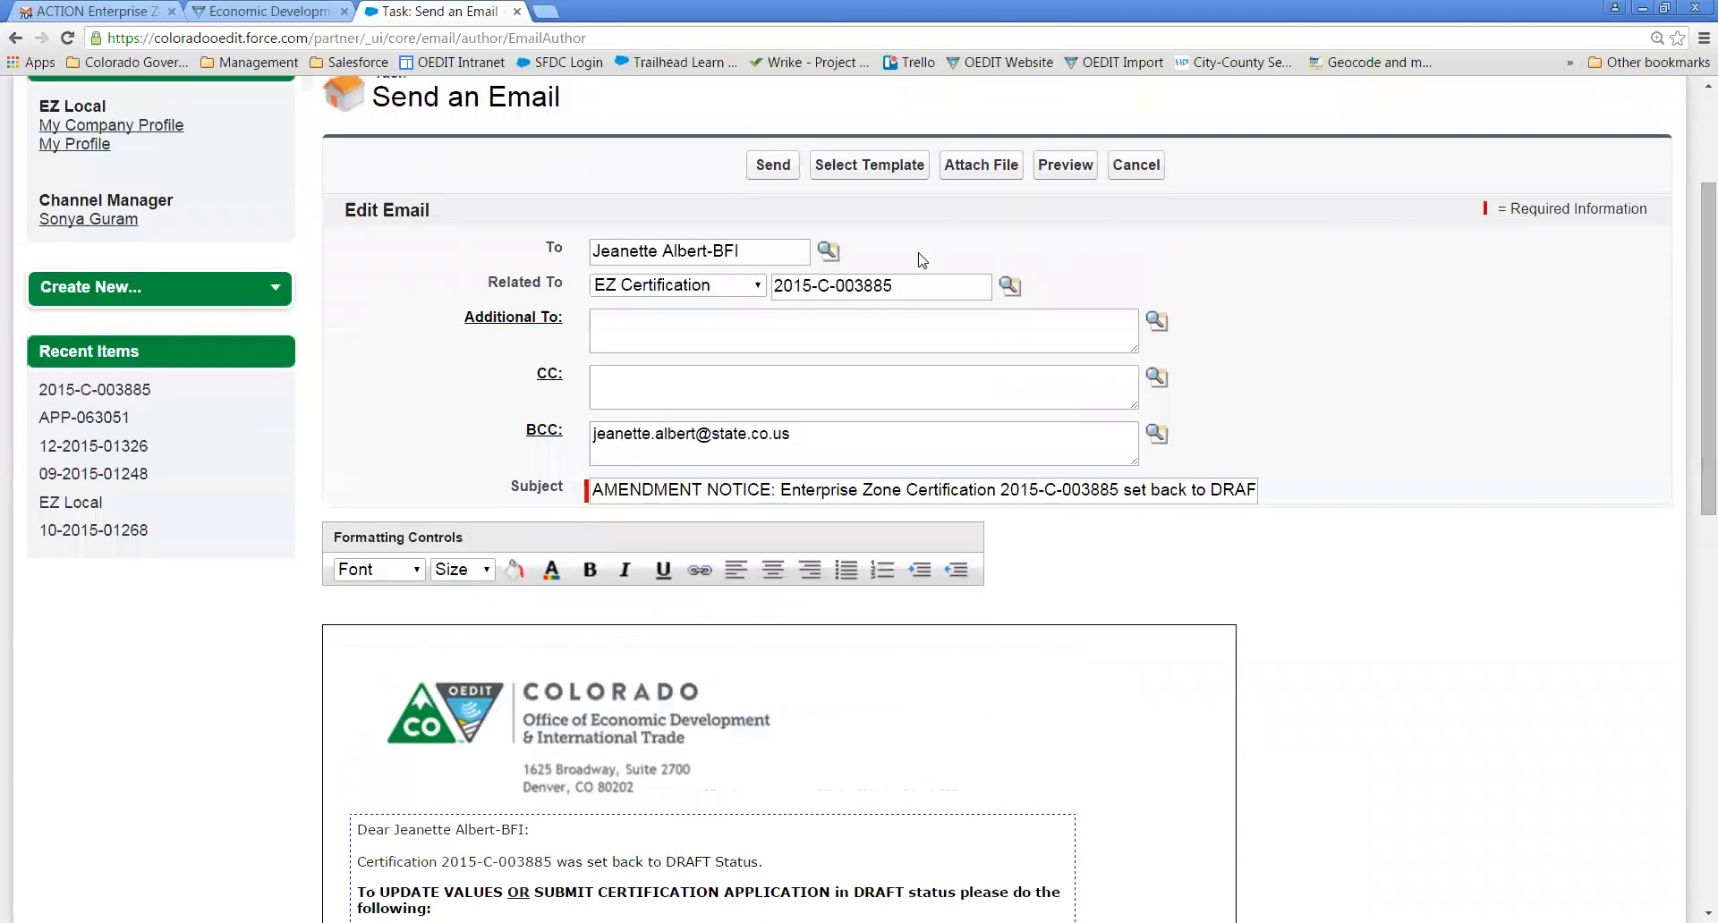
left_click(774, 165)
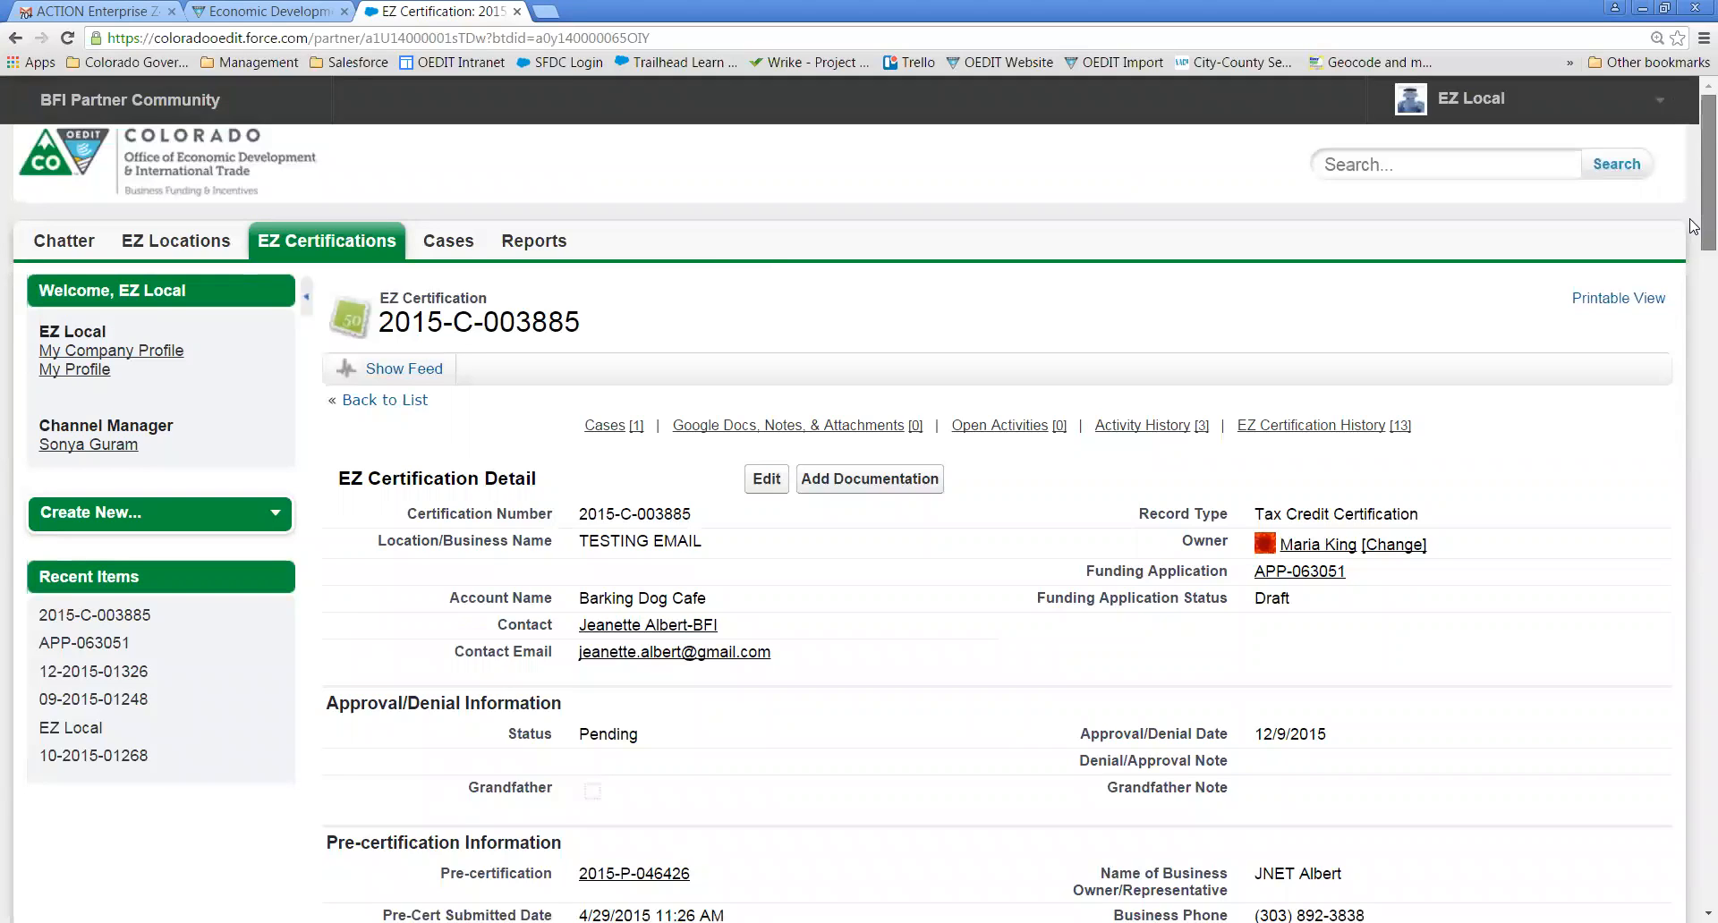
left_click_drag(1692, 226, 1693, 262)
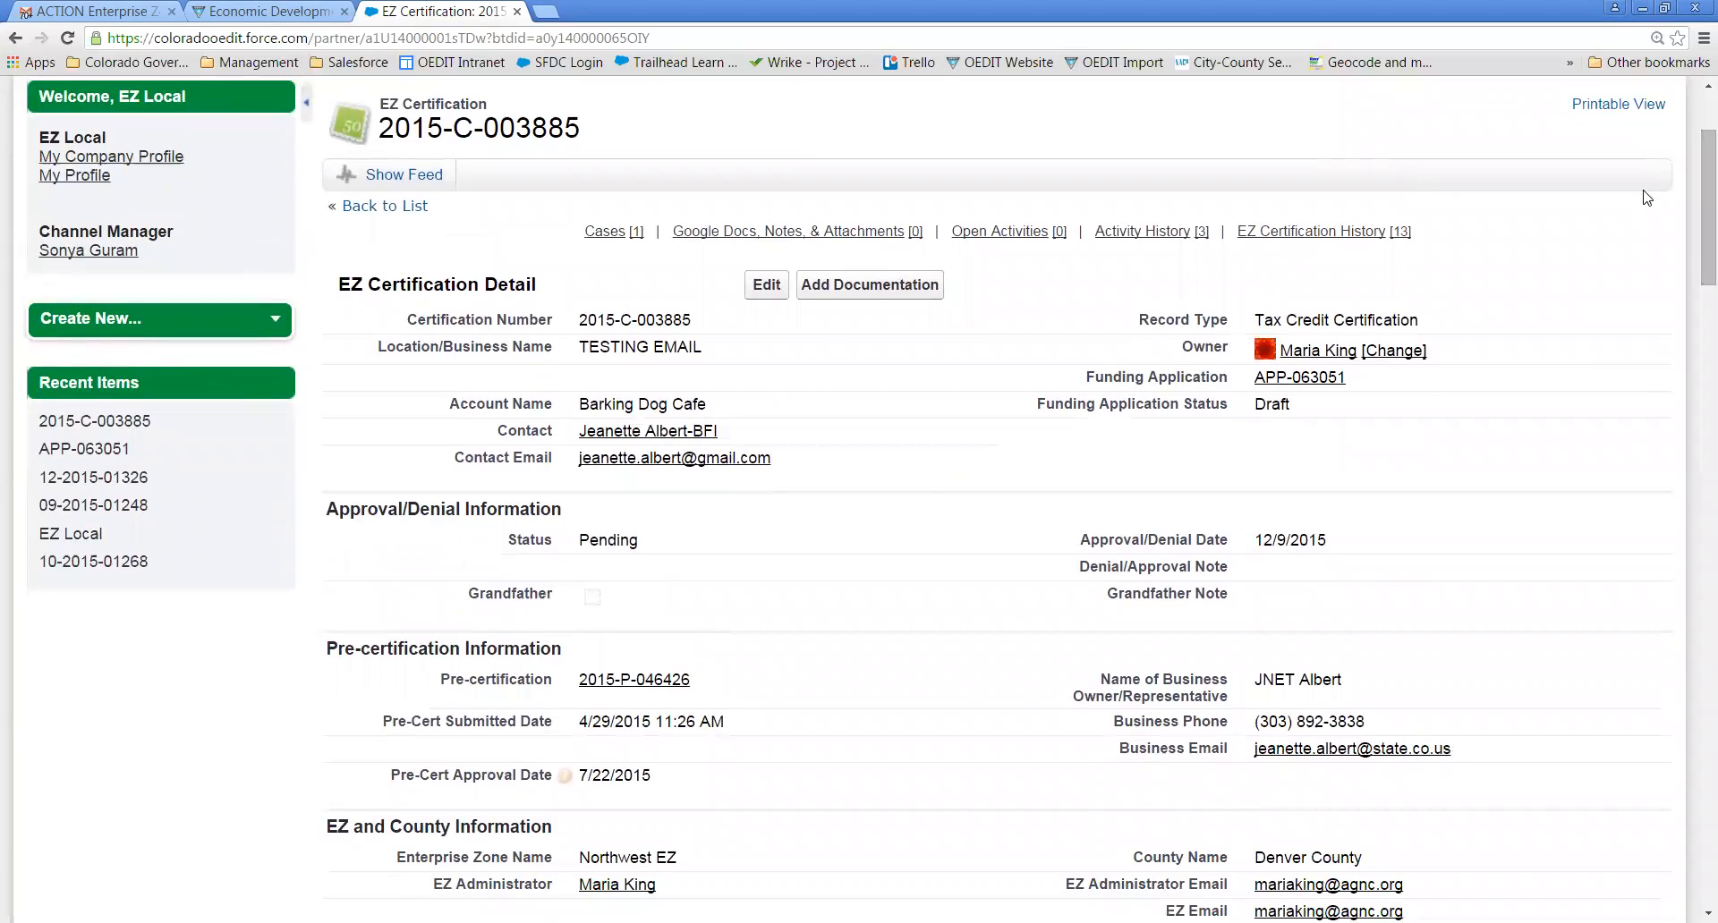
mouse_move(1006, 236)
scroll(995, 144, "down", 20)
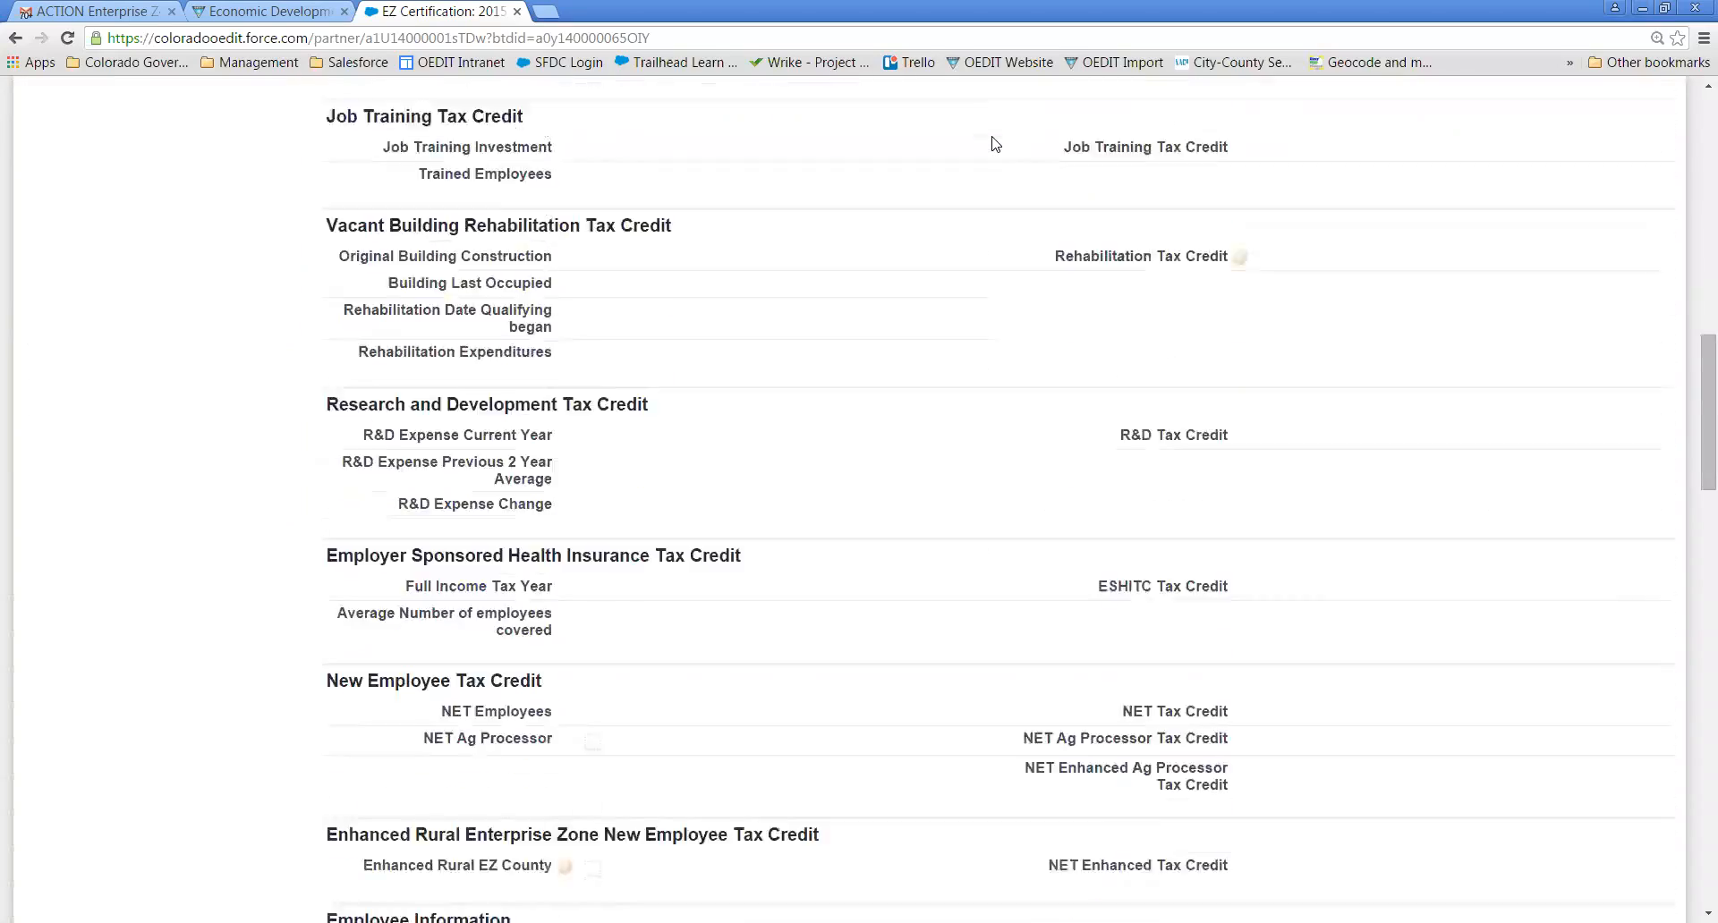
scroll(995, 144, "down", 7)
scroll(993, 147, "down", 2)
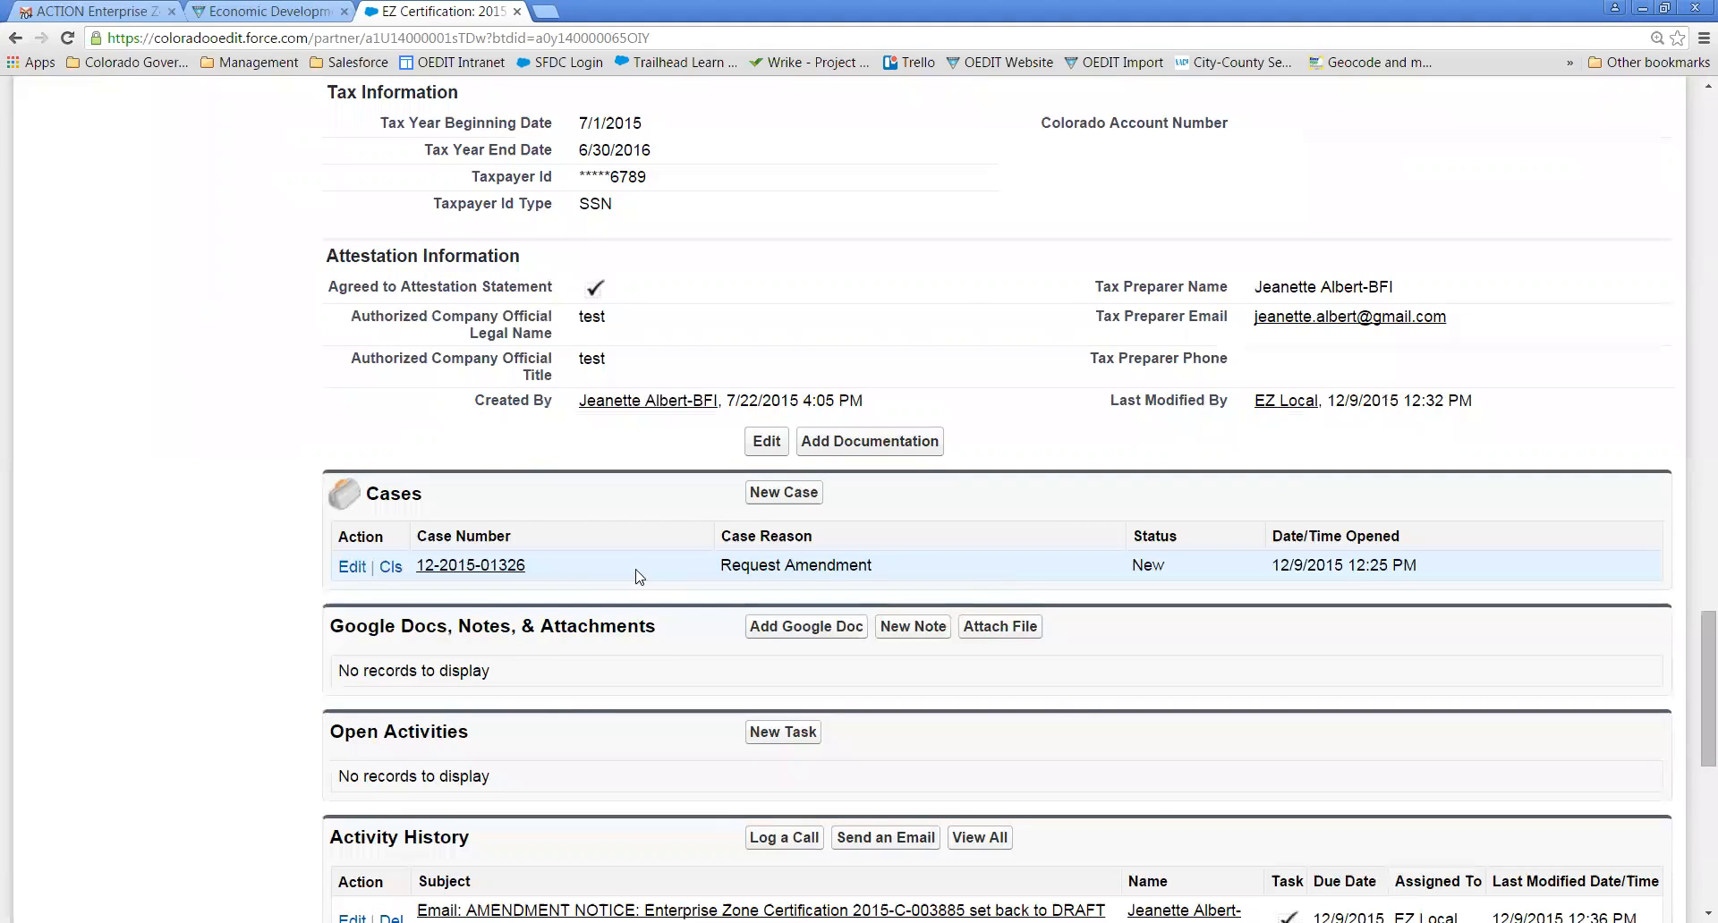
left_click(464, 567)
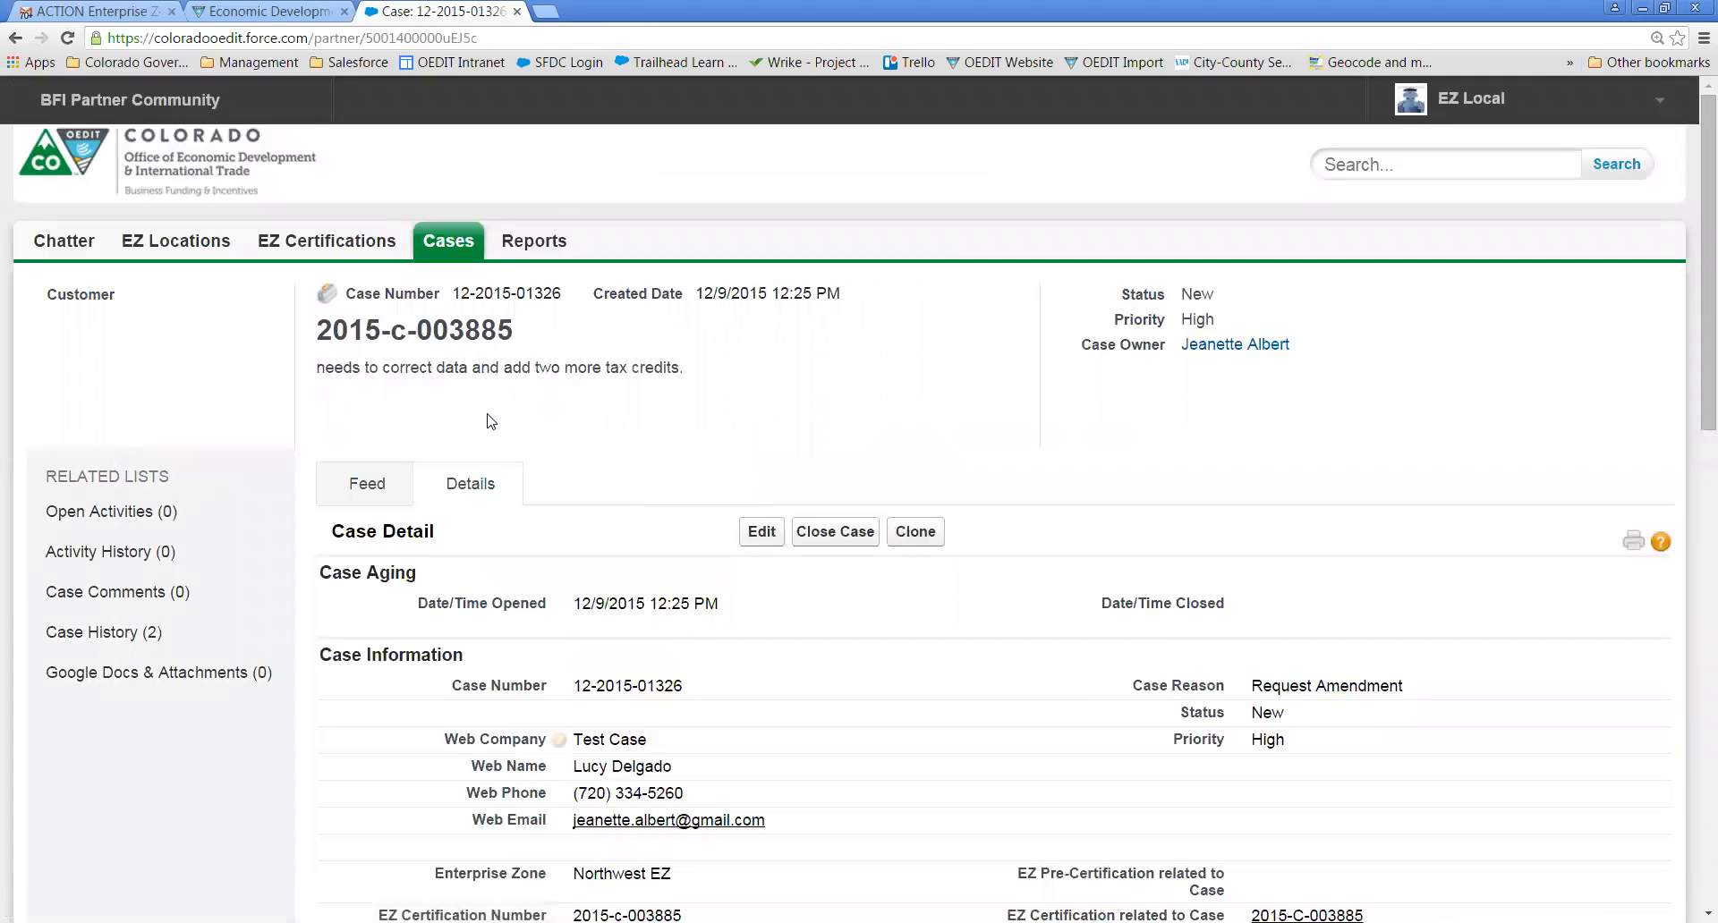
left_click(442, 244)
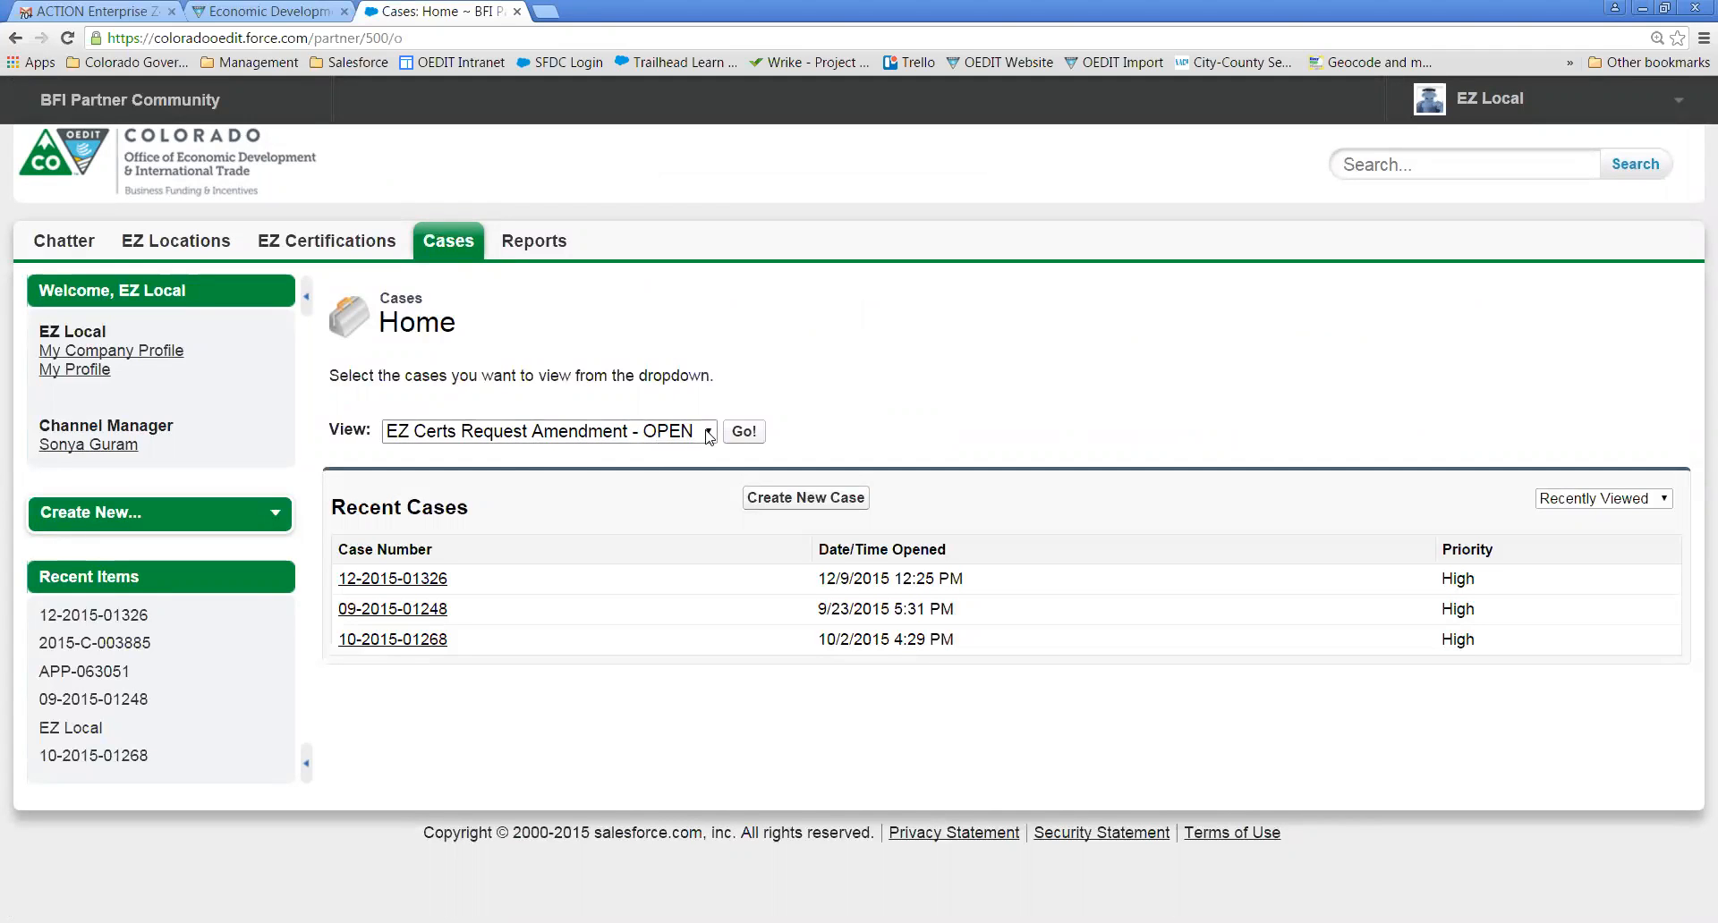
left_click(745, 434)
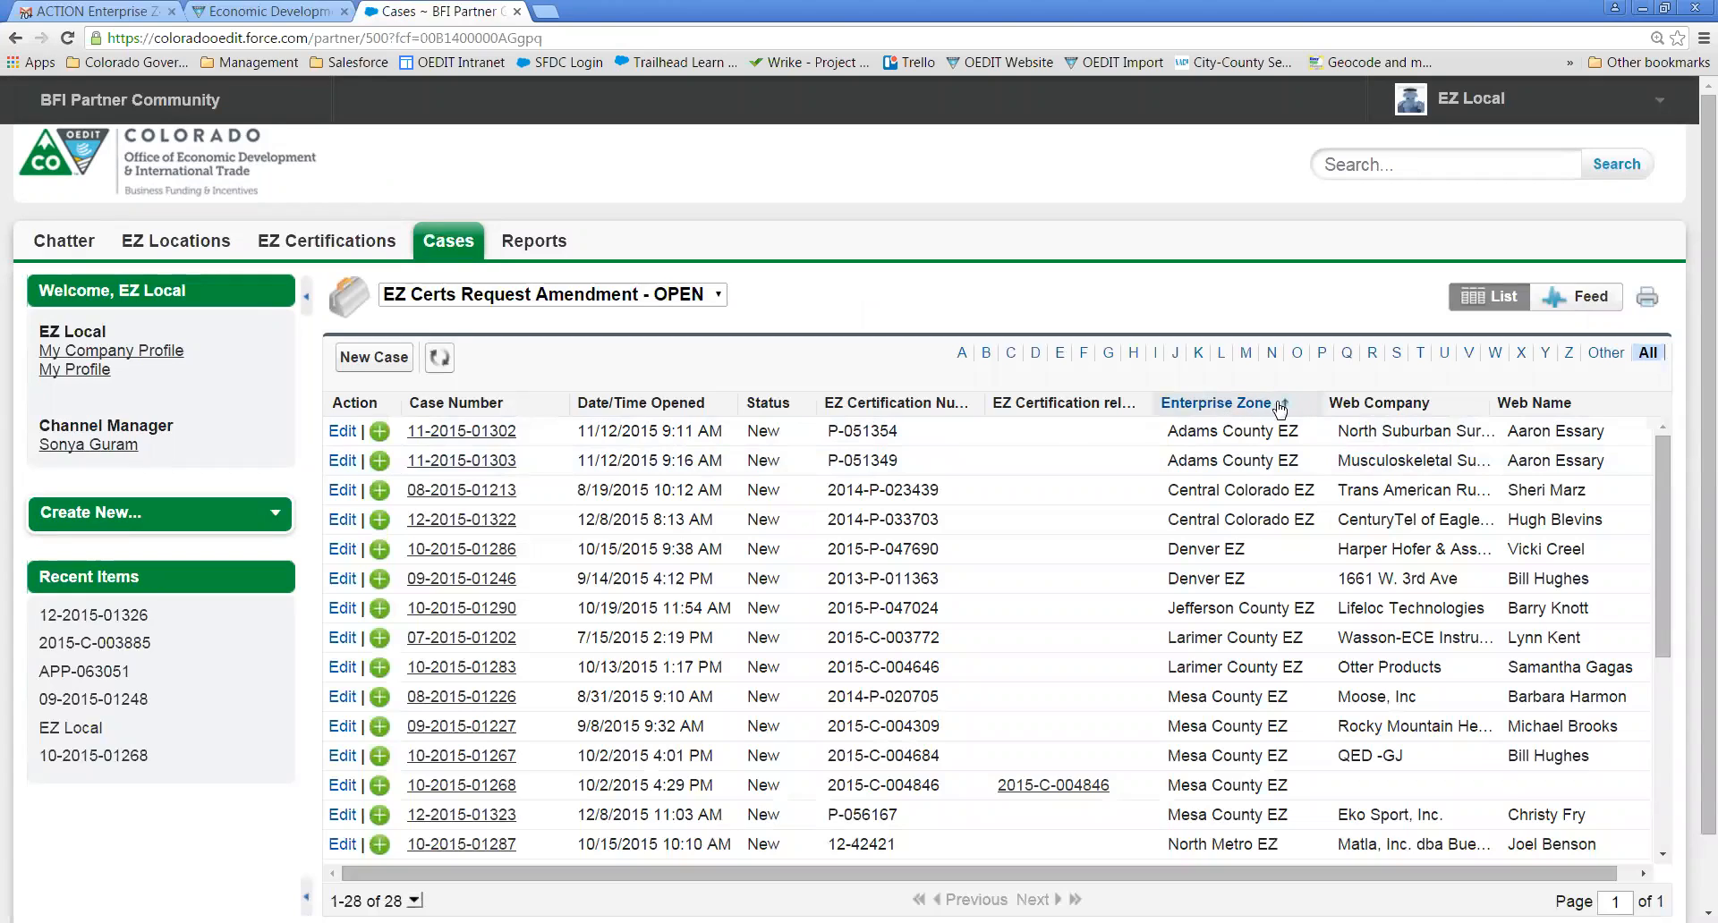
left_click(1272, 355)
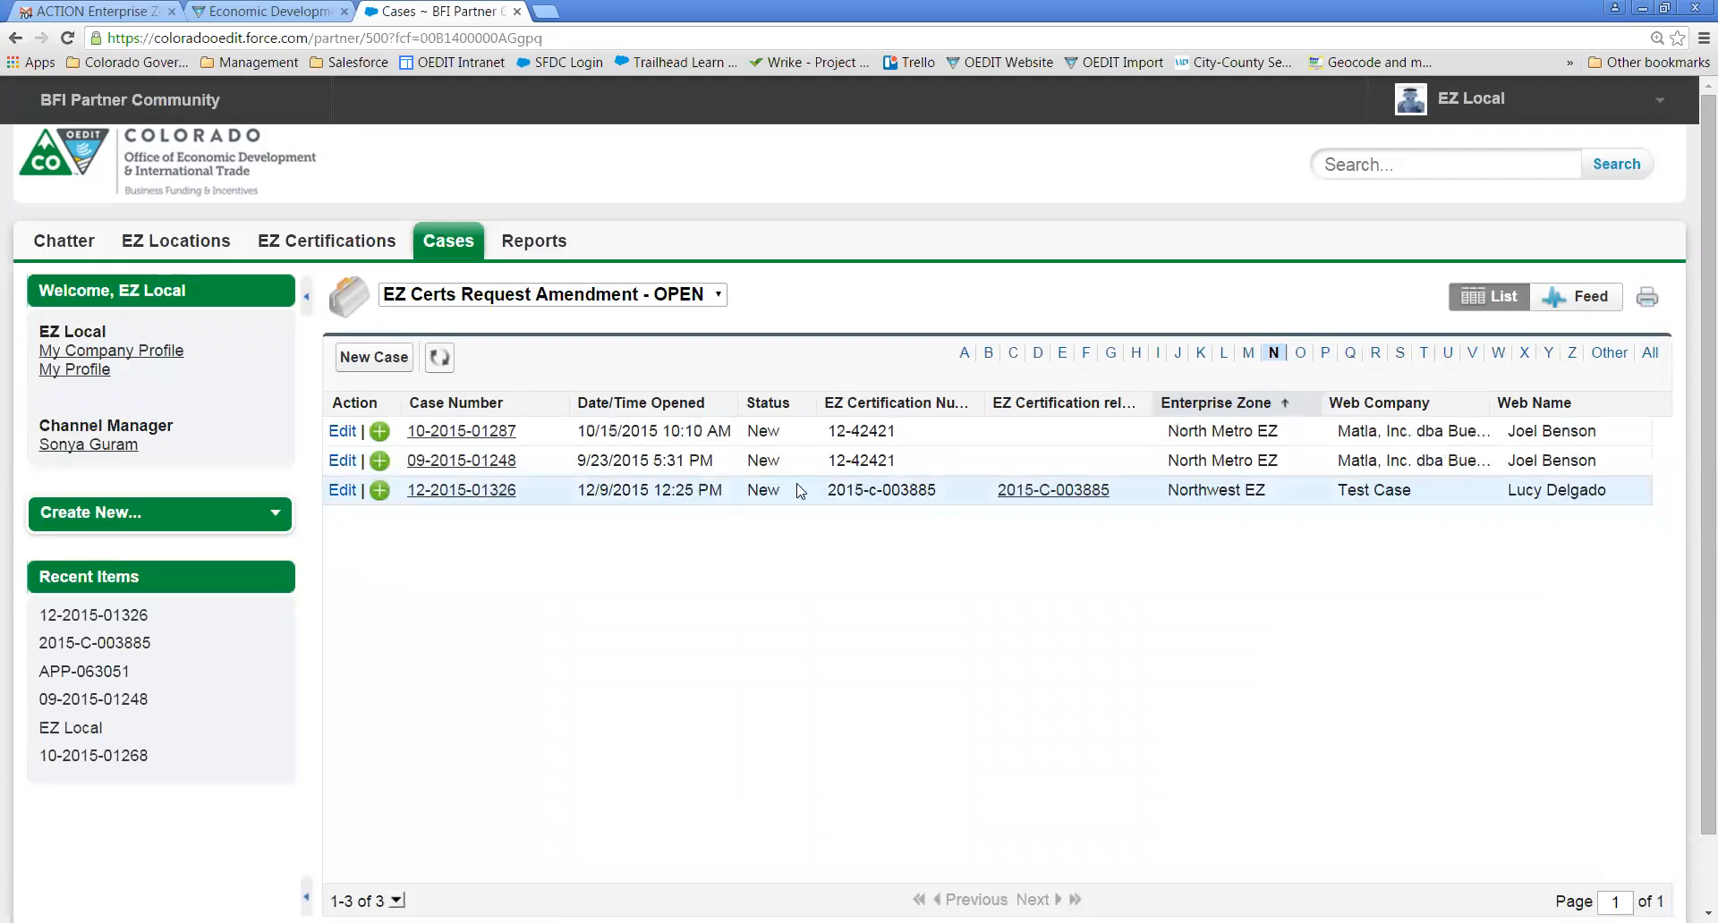
left_click(479, 497)
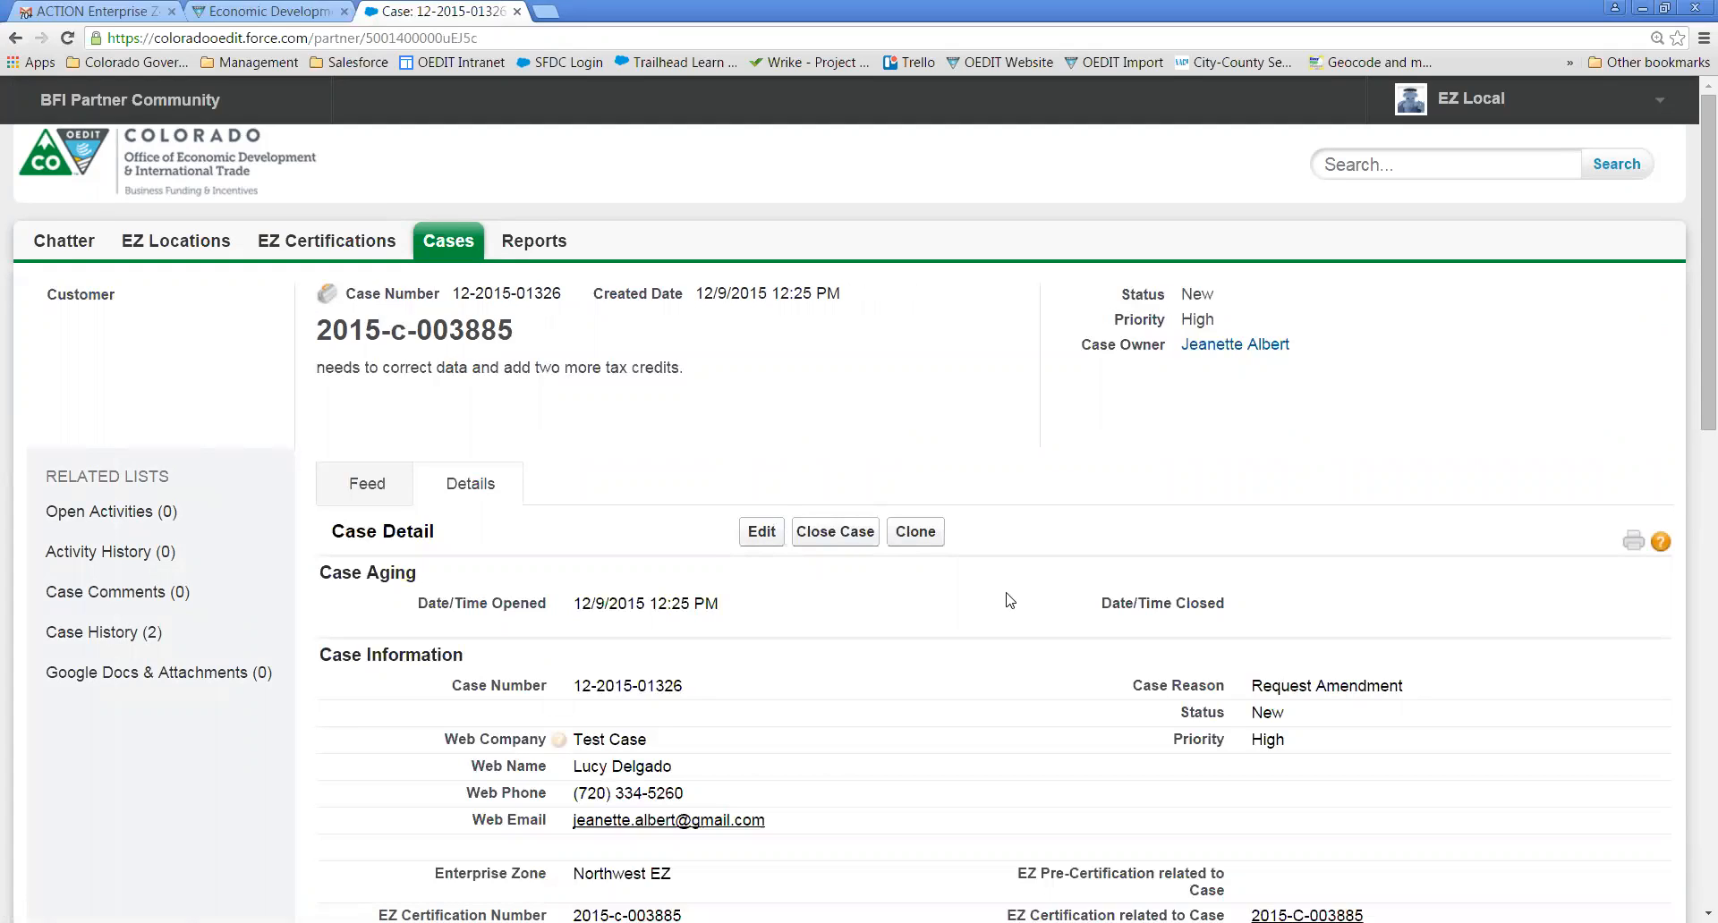
left_click(835, 533)
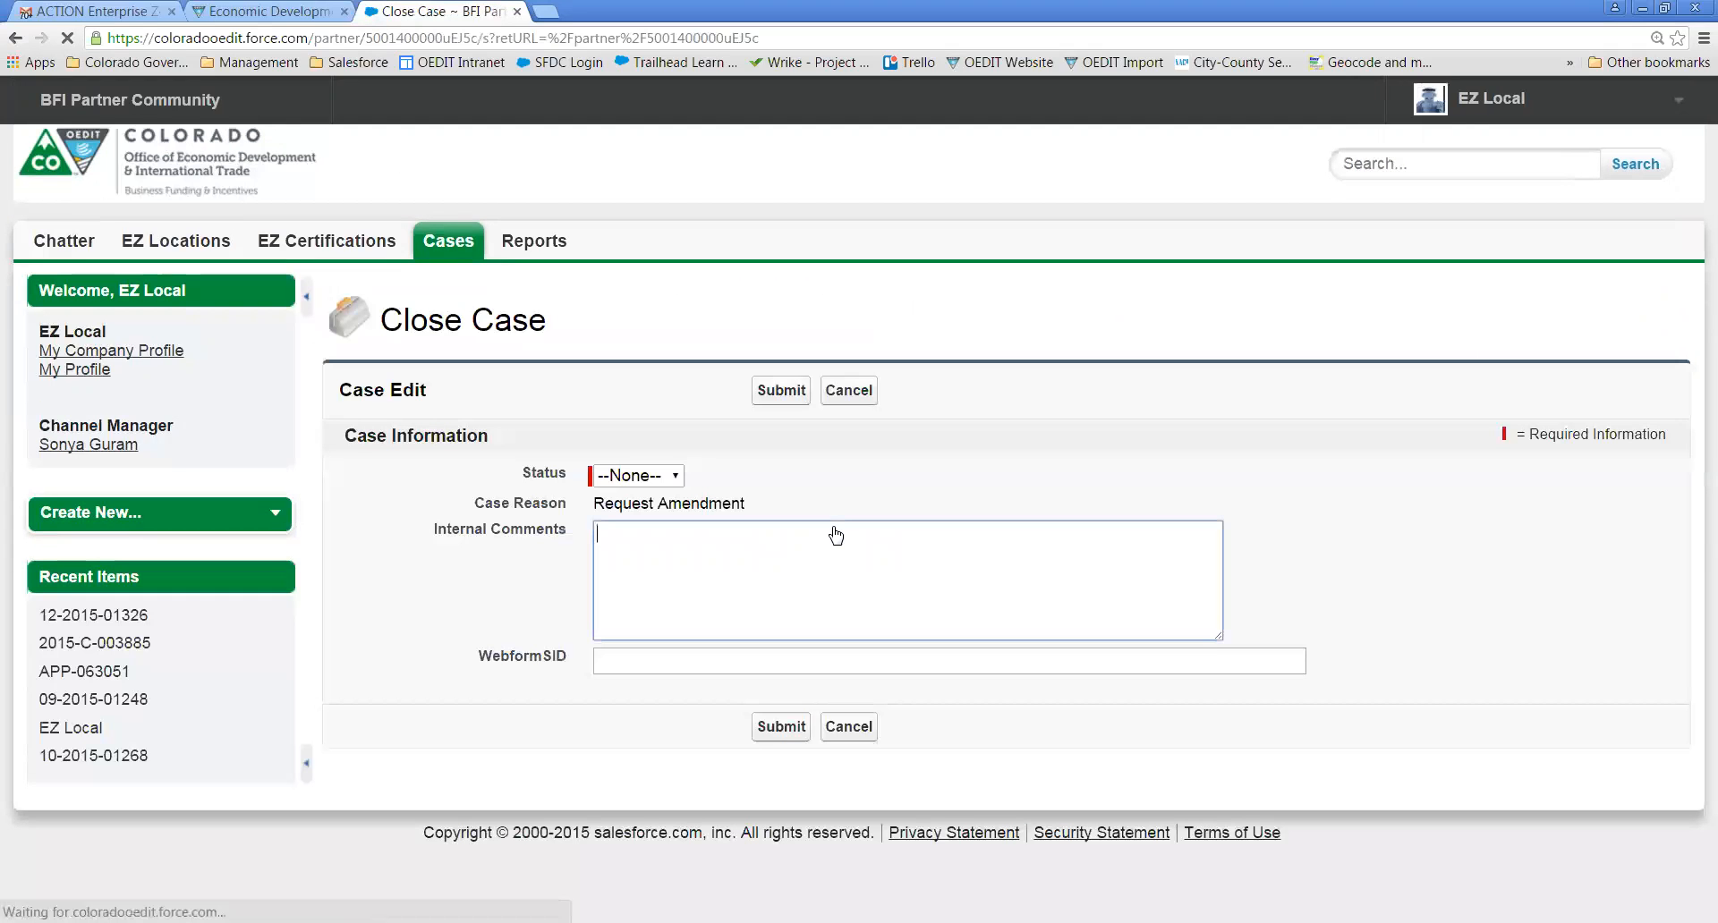
left_click(628, 477)
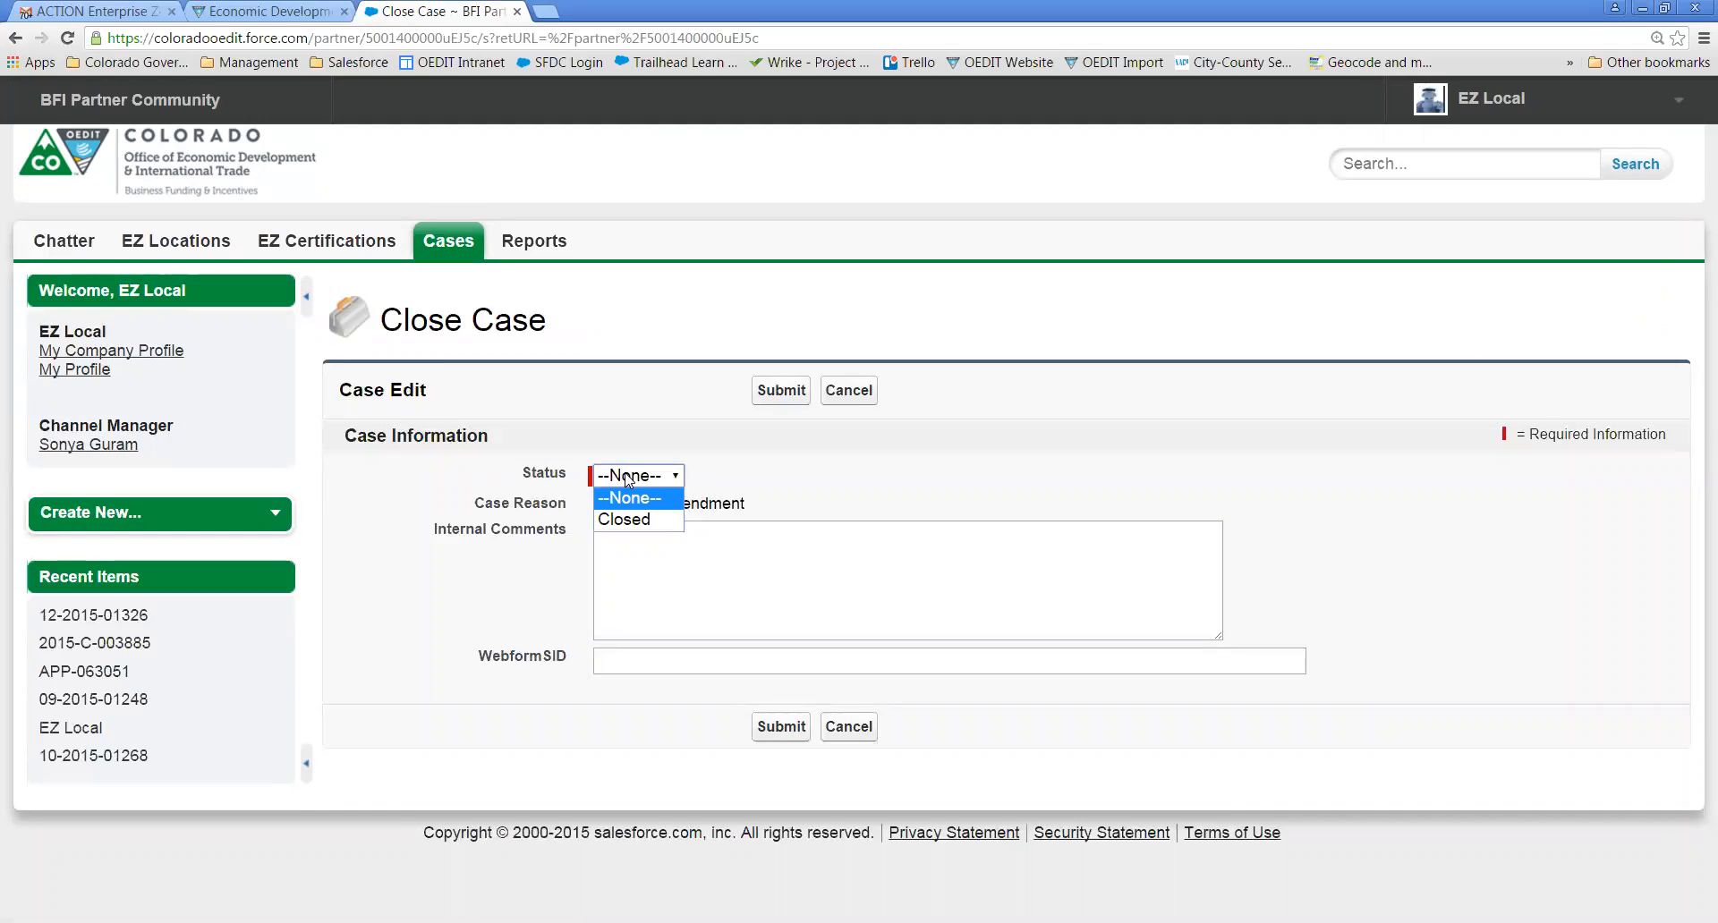
left_click(624, 519)
left_click(622, 538)
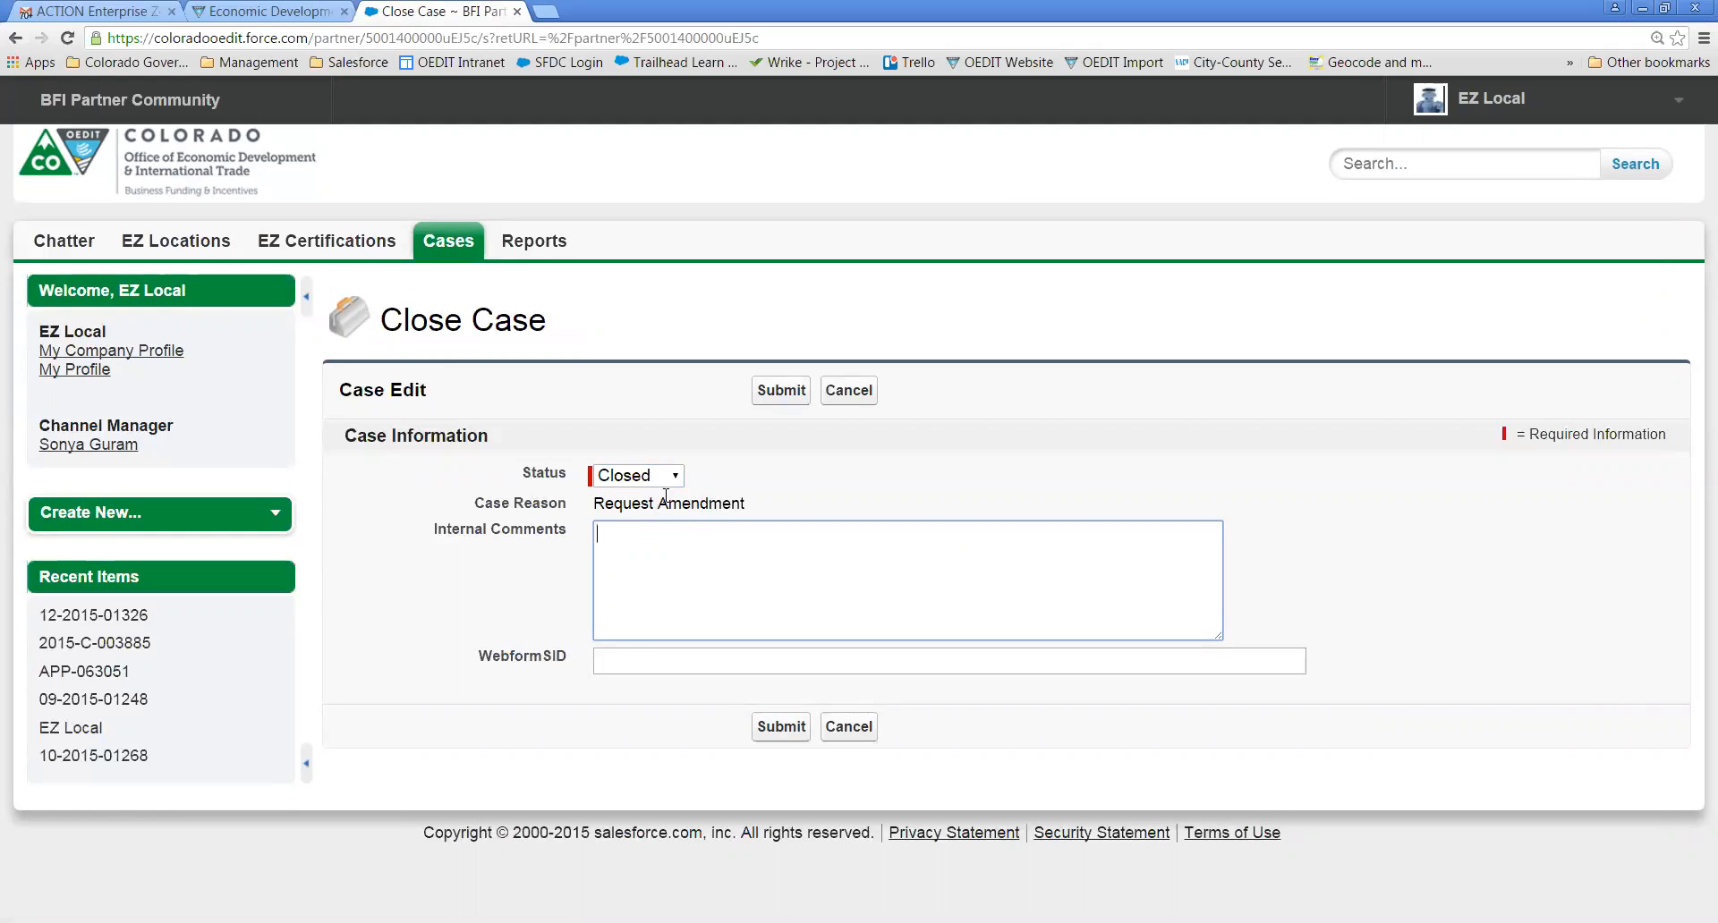
left_click(781, 394)
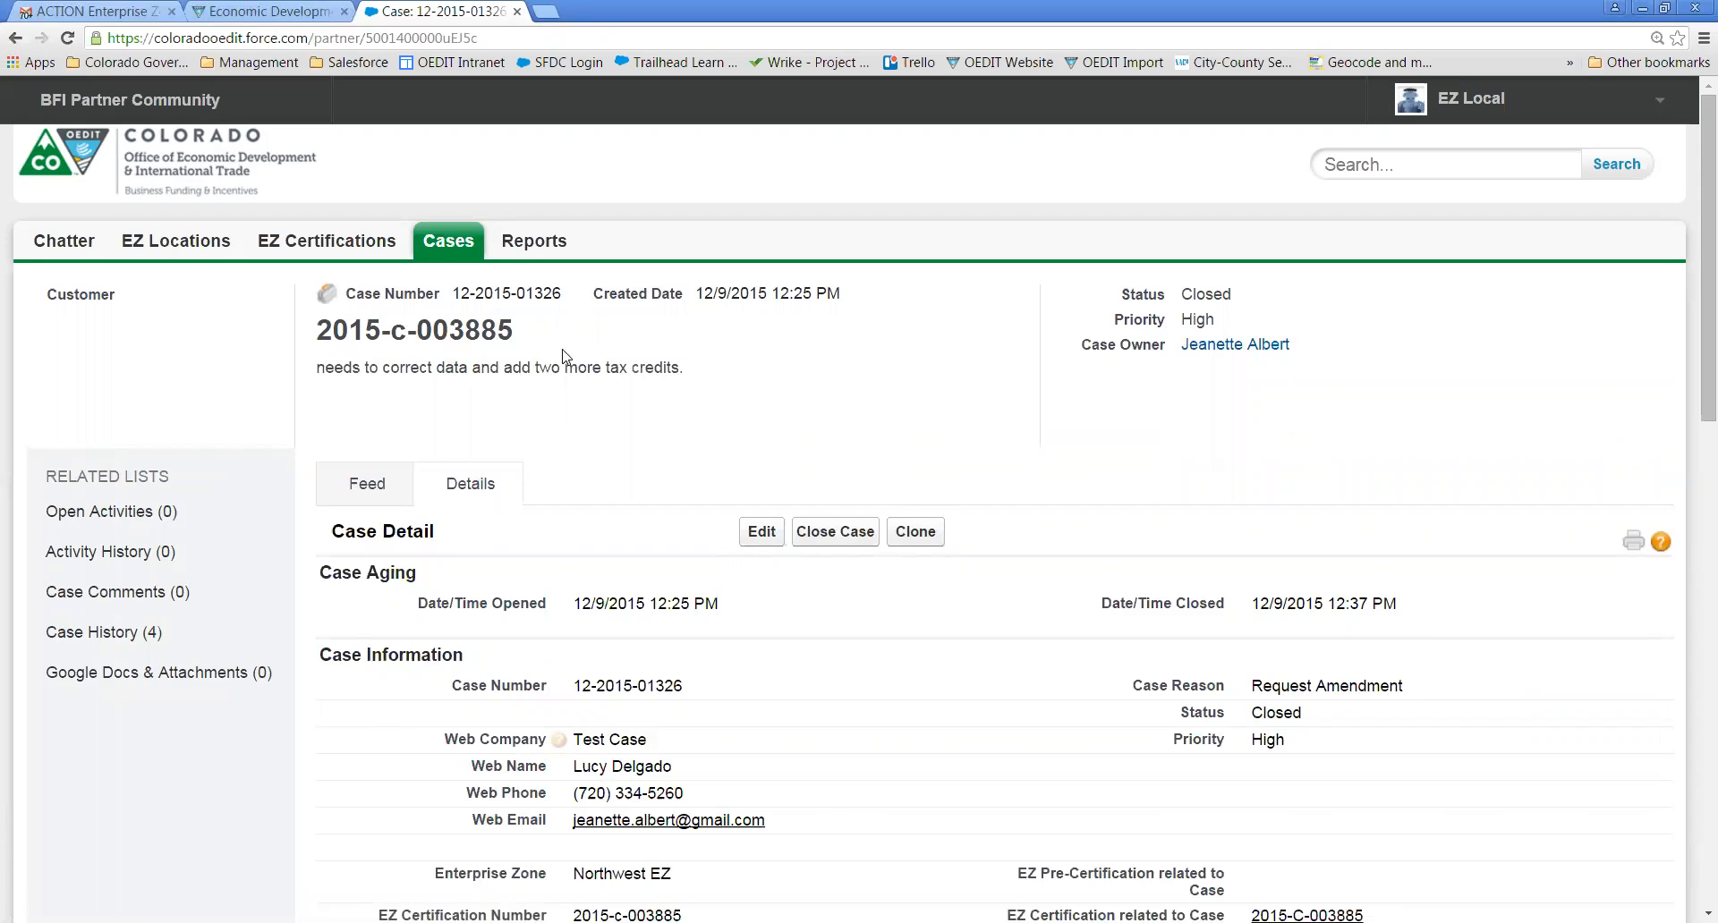
left_click(452, 243)
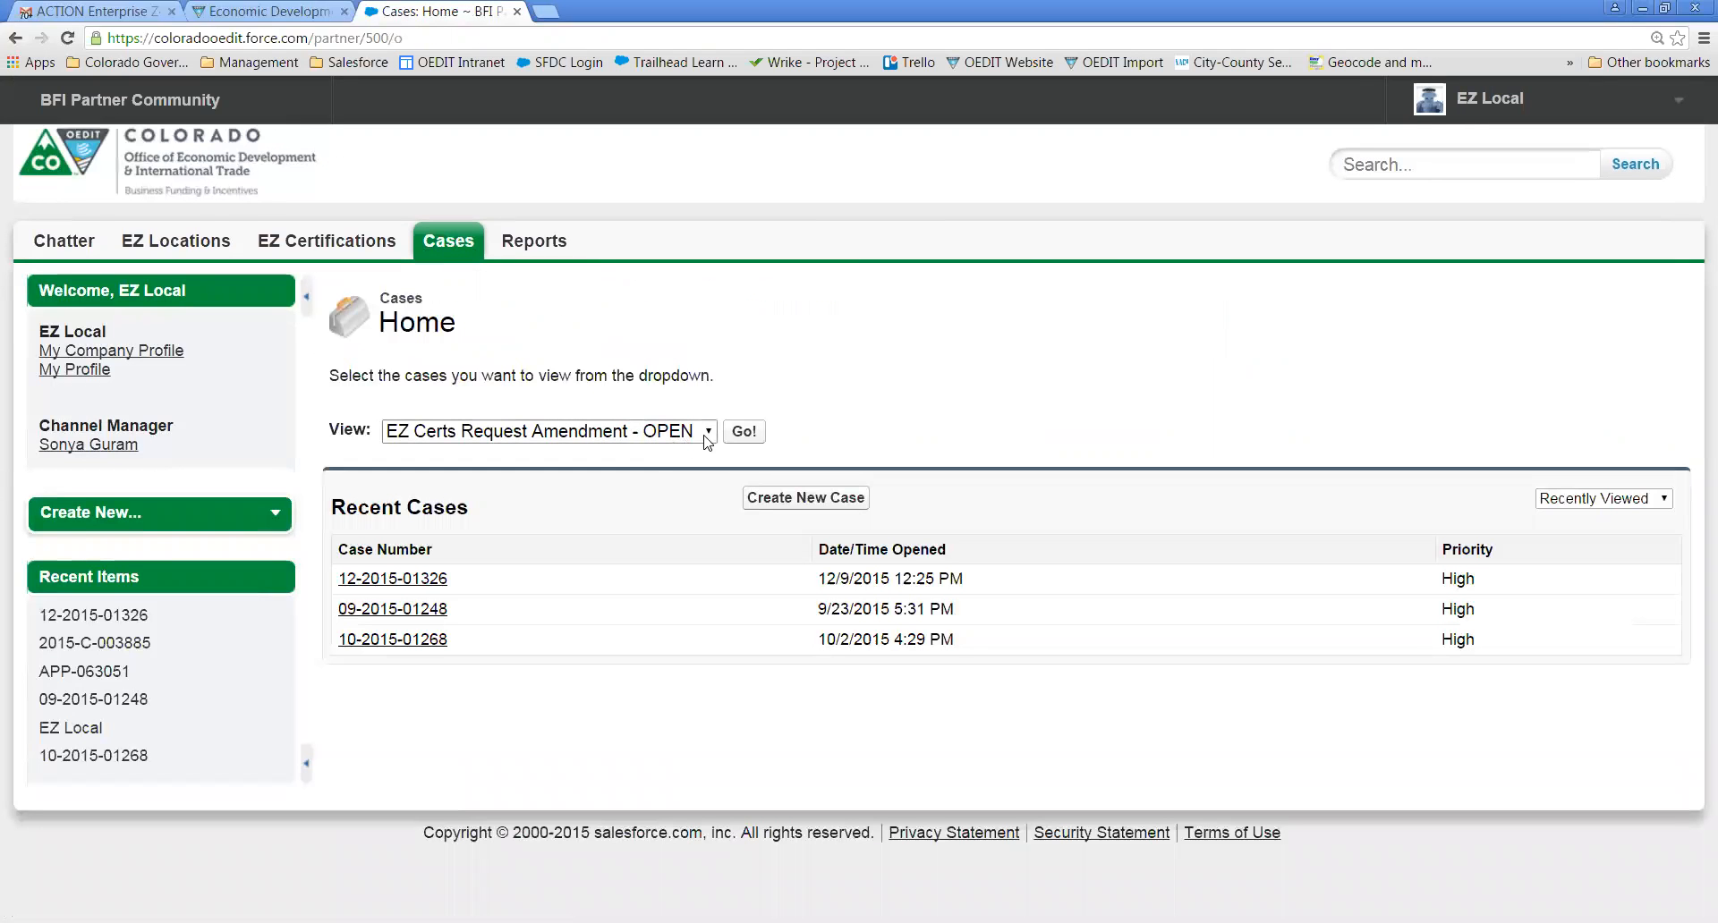
left_click(745, 432)
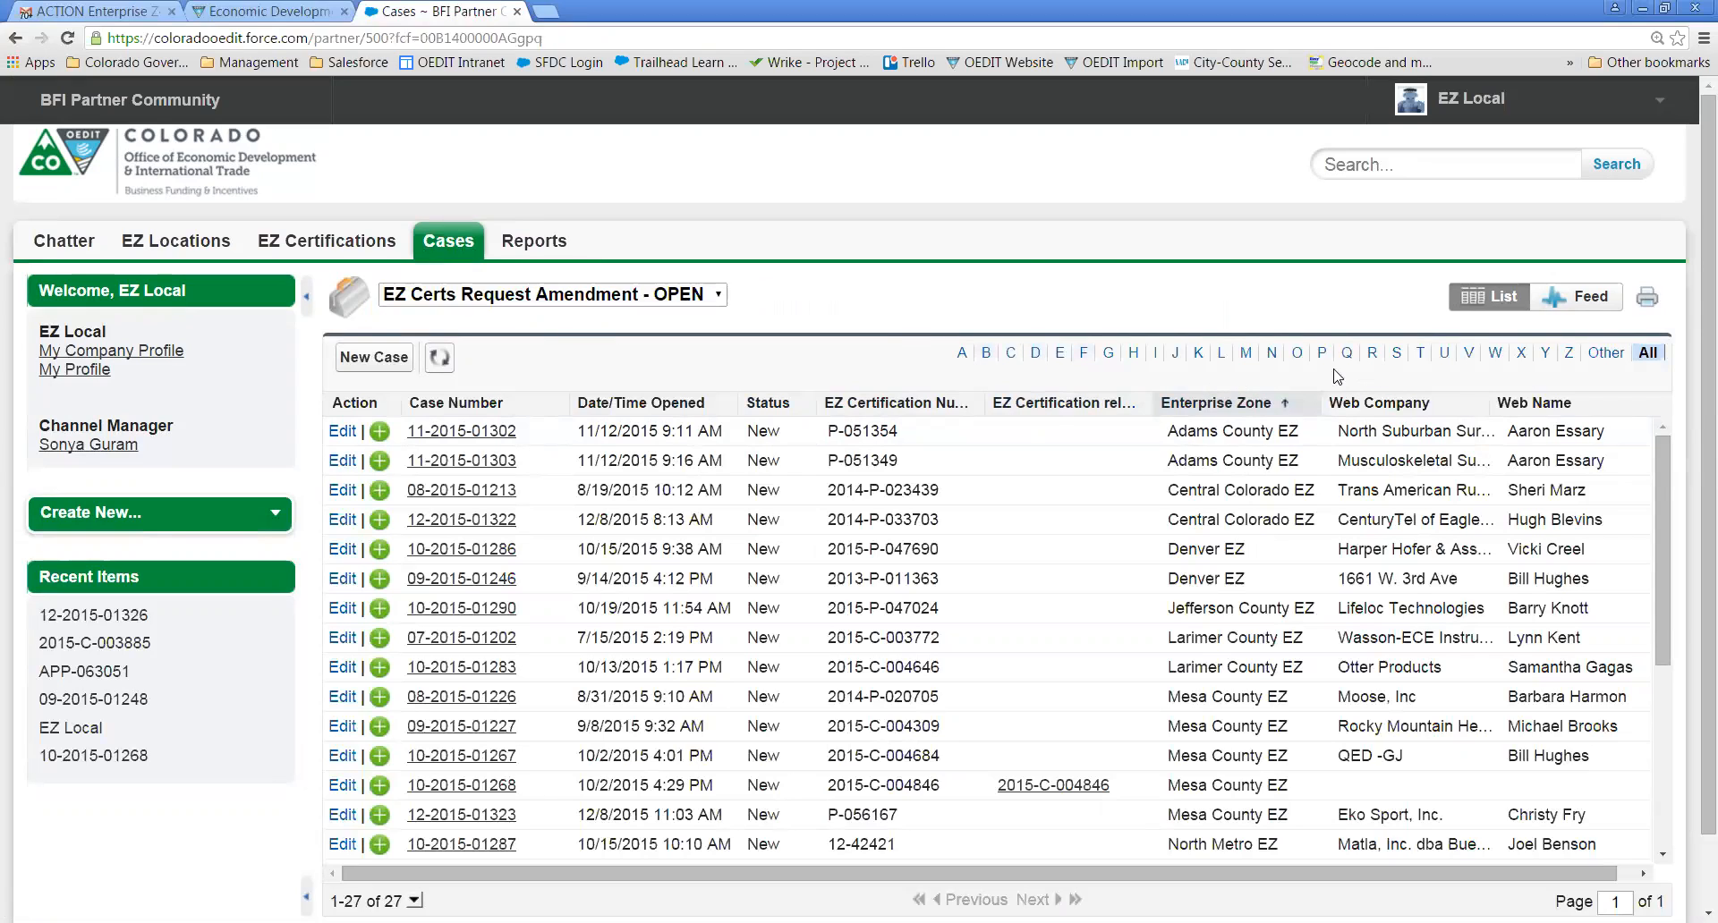
left_click(1271, 354)
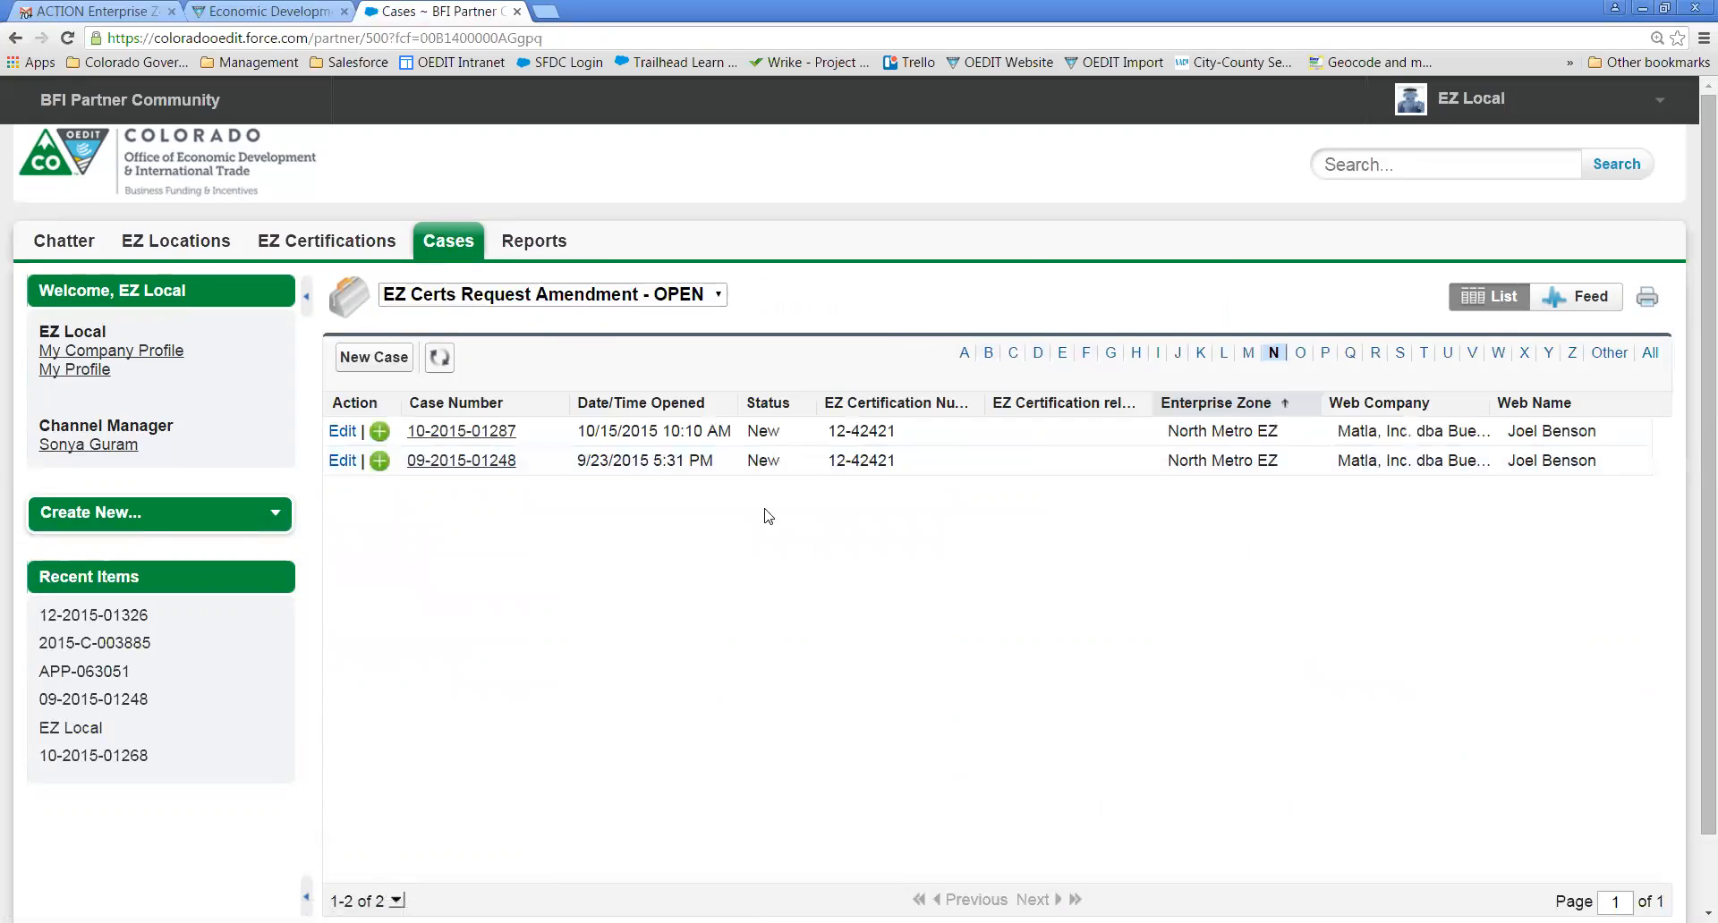
- In the EZ Certs Amended - CLOSED view, filter to N, sort newest-closed first, then revert to OPEN
left_click(671, 297)
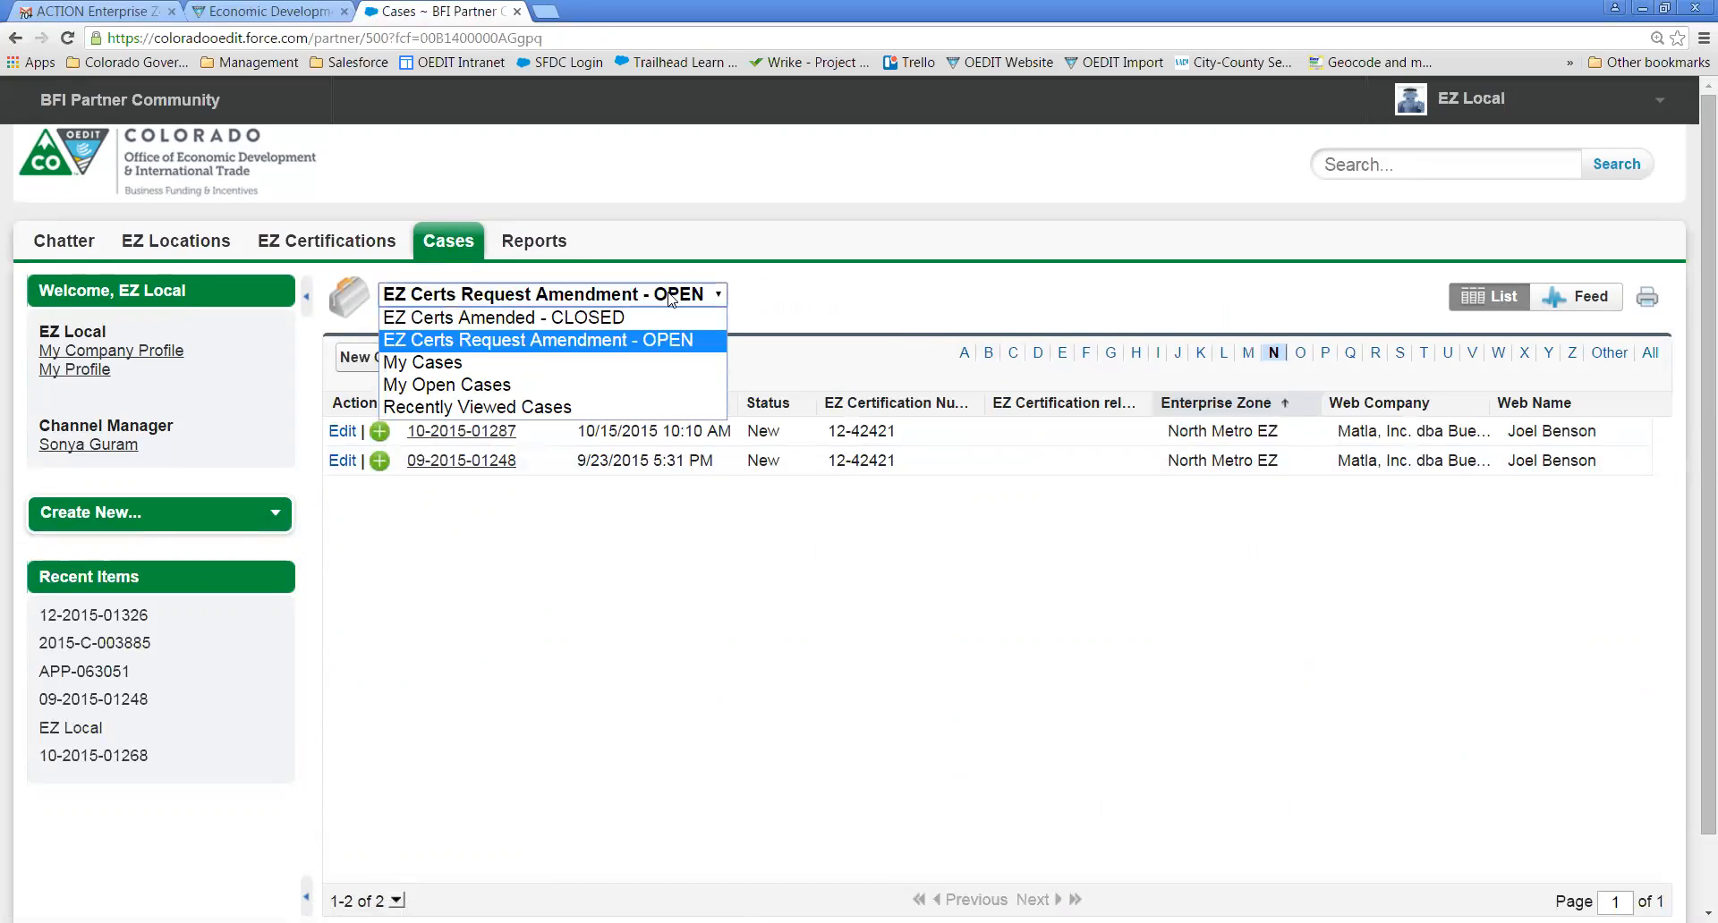
left_click(551, 319)
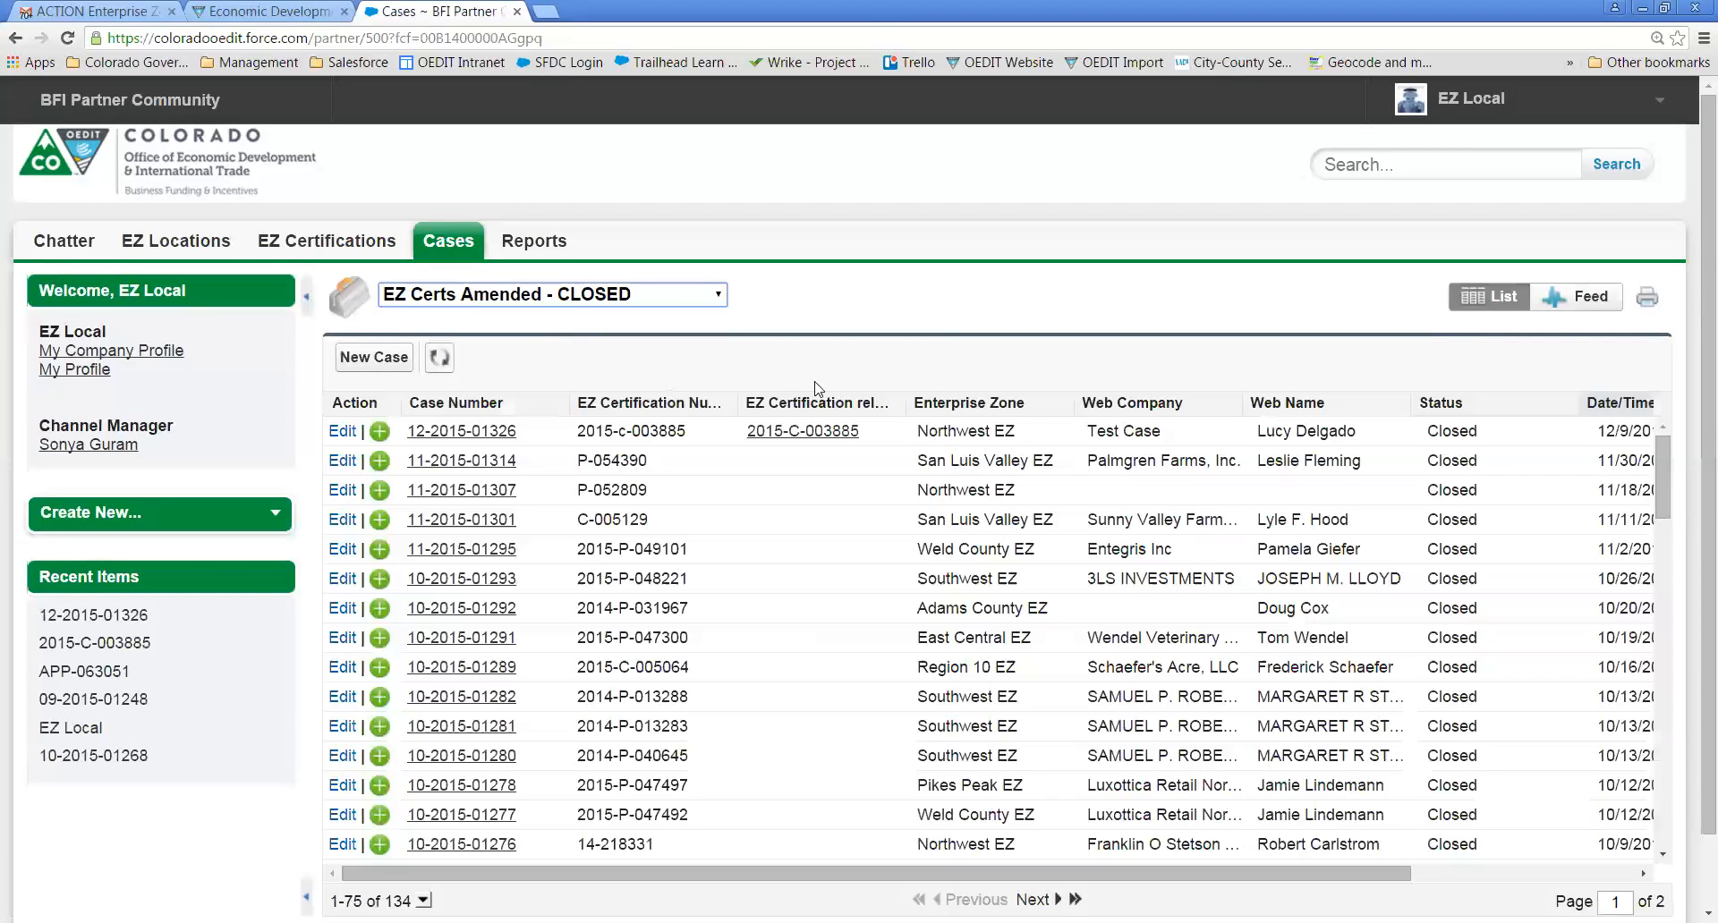
left_click(988, 404)
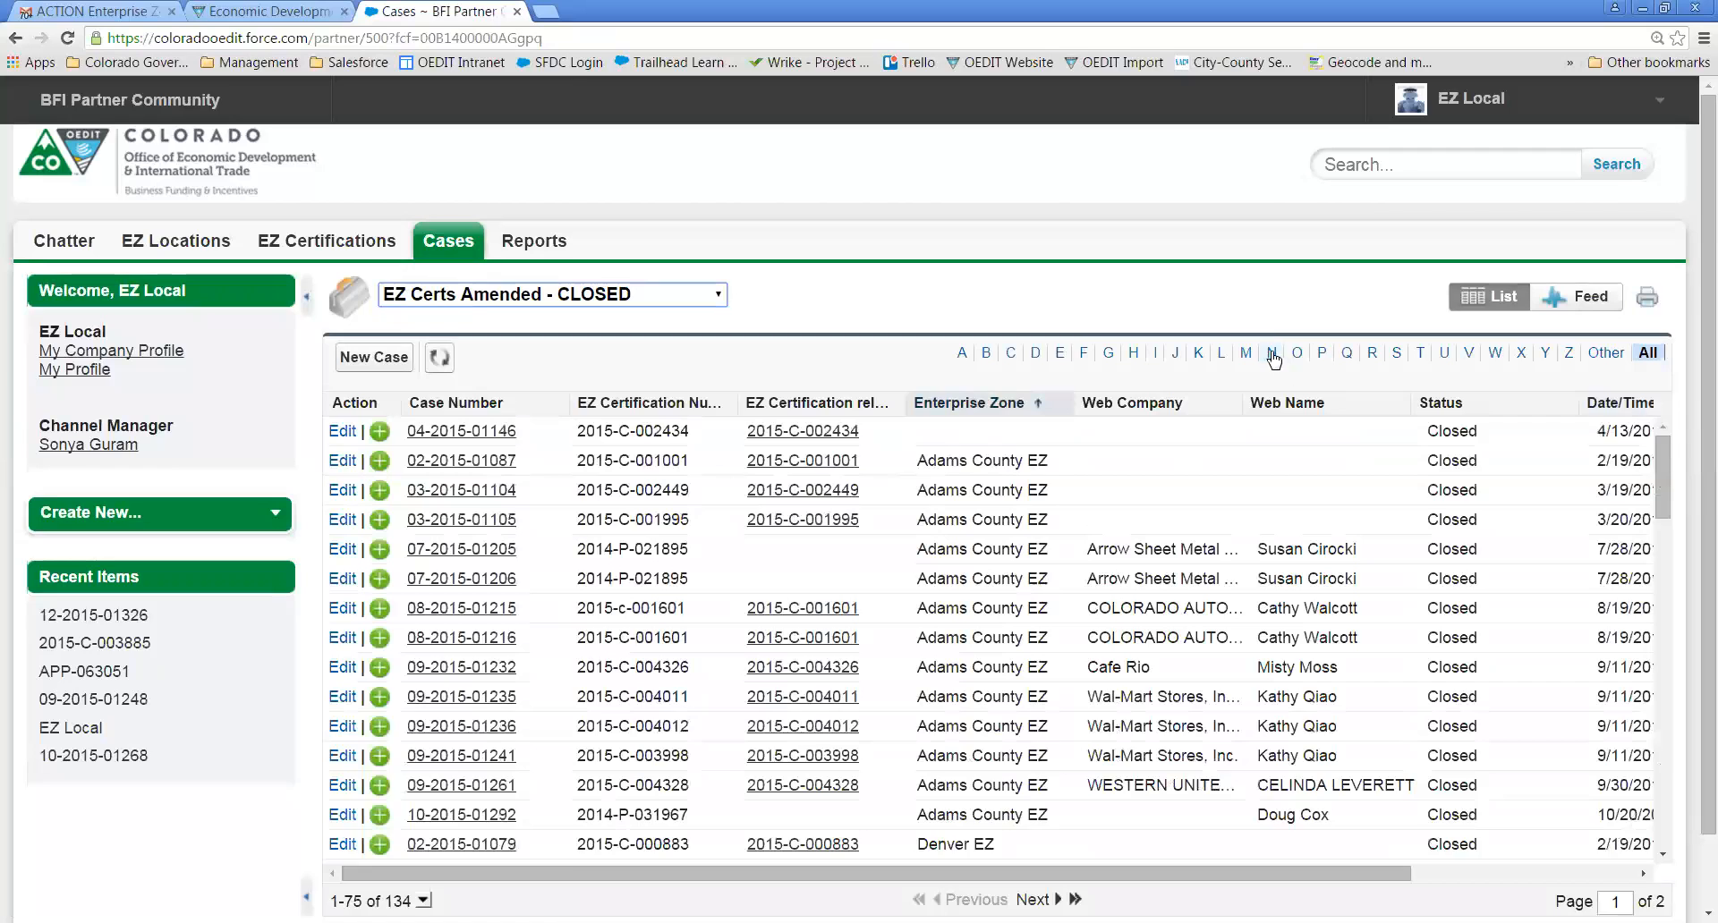
left_click(1272, 354)
left_click(1274, 353)
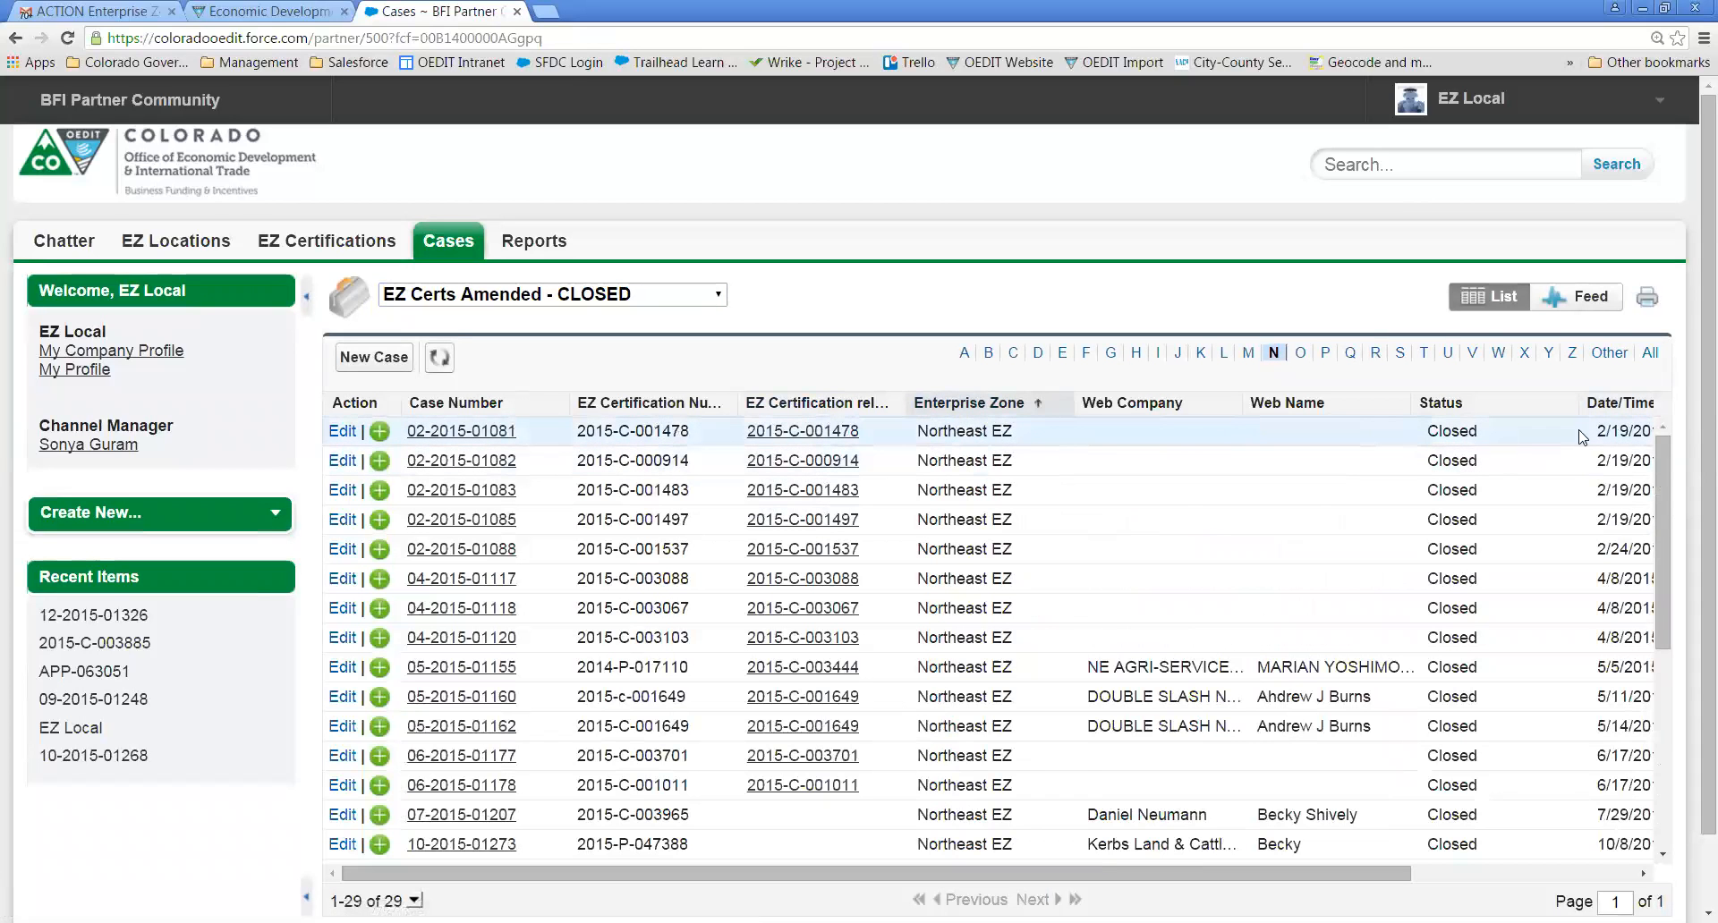
left_click_drag(1576, 403, 1499, 402)
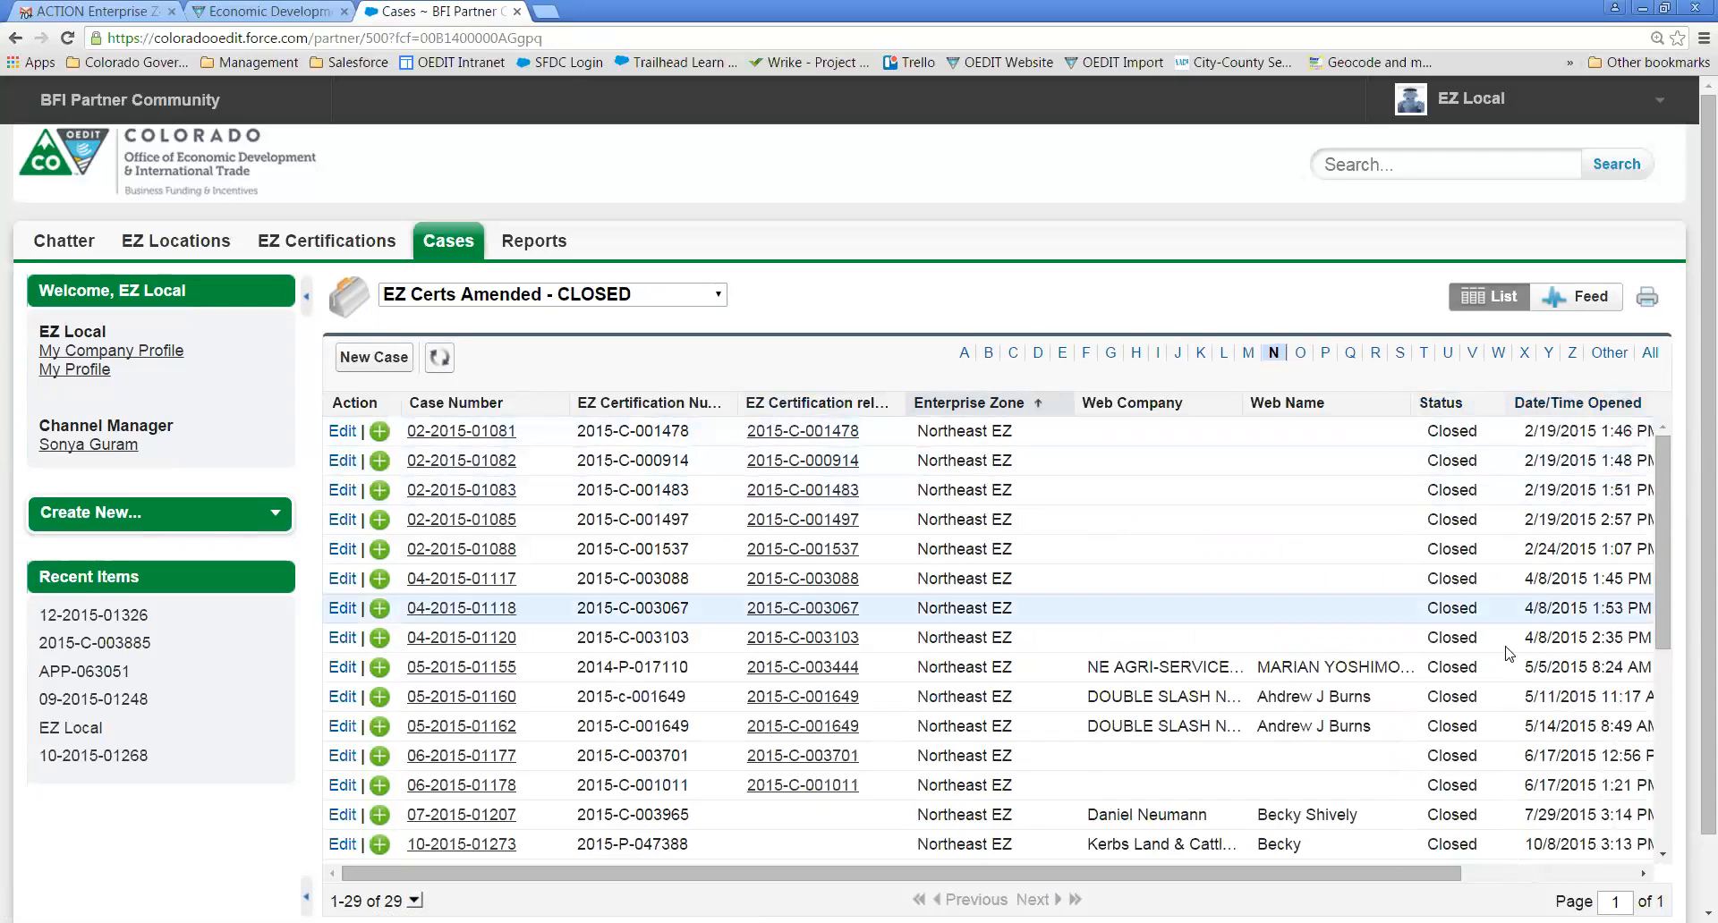
left_click_drag(1367, 884, 1541, 884)
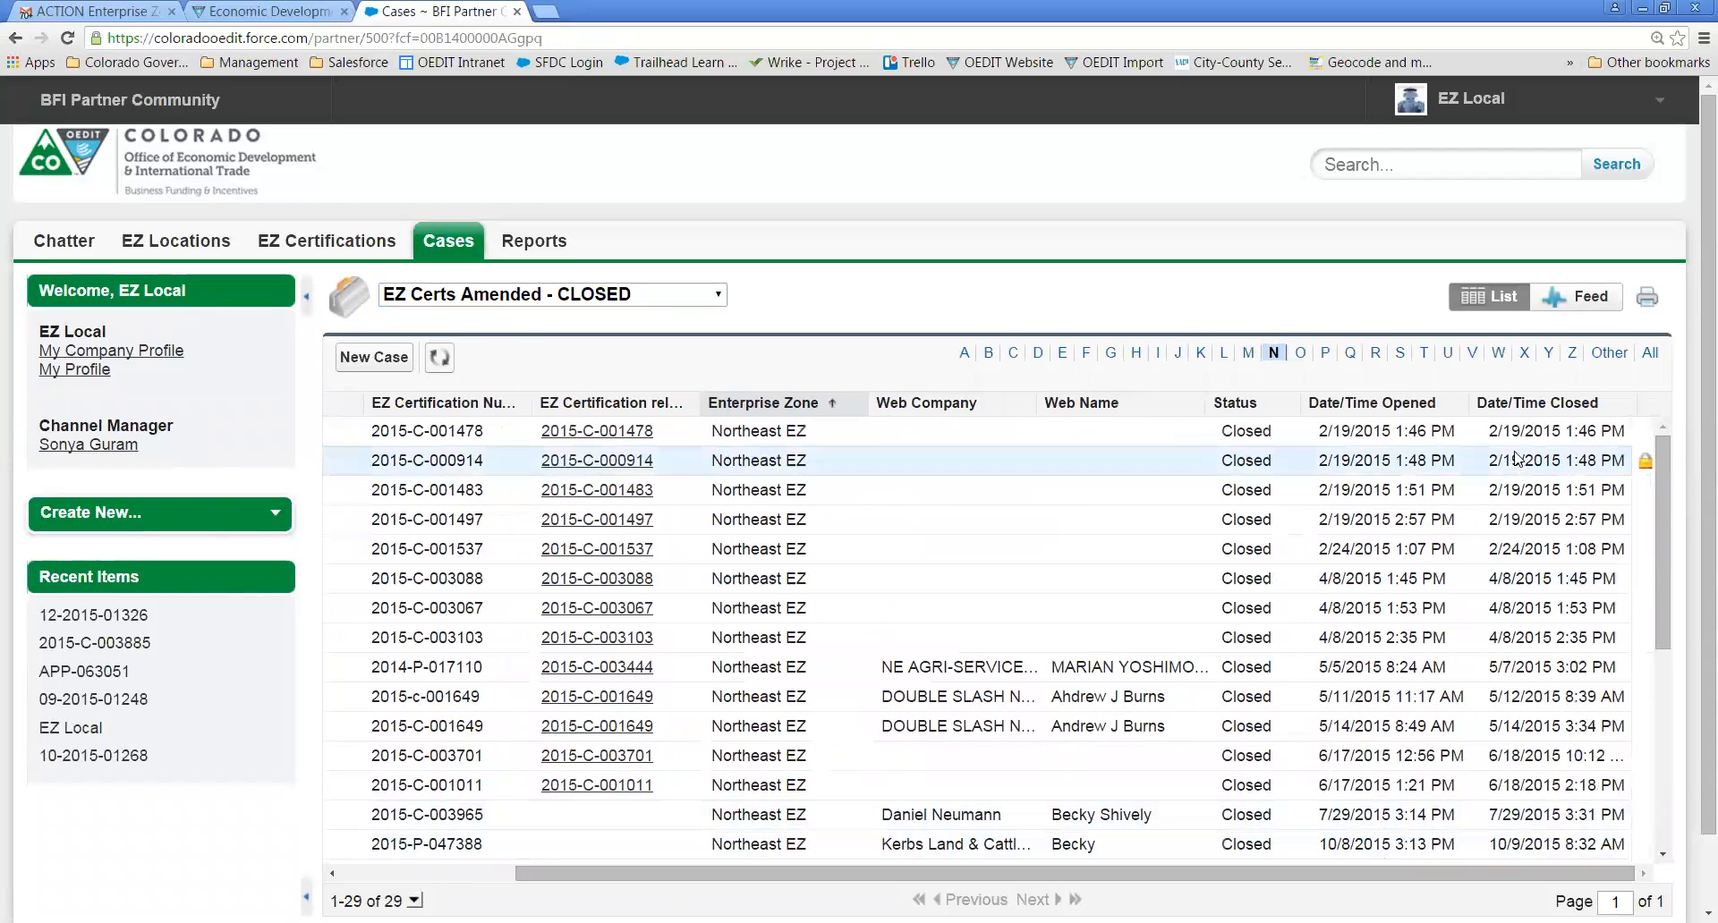
left_click(1540, 404)
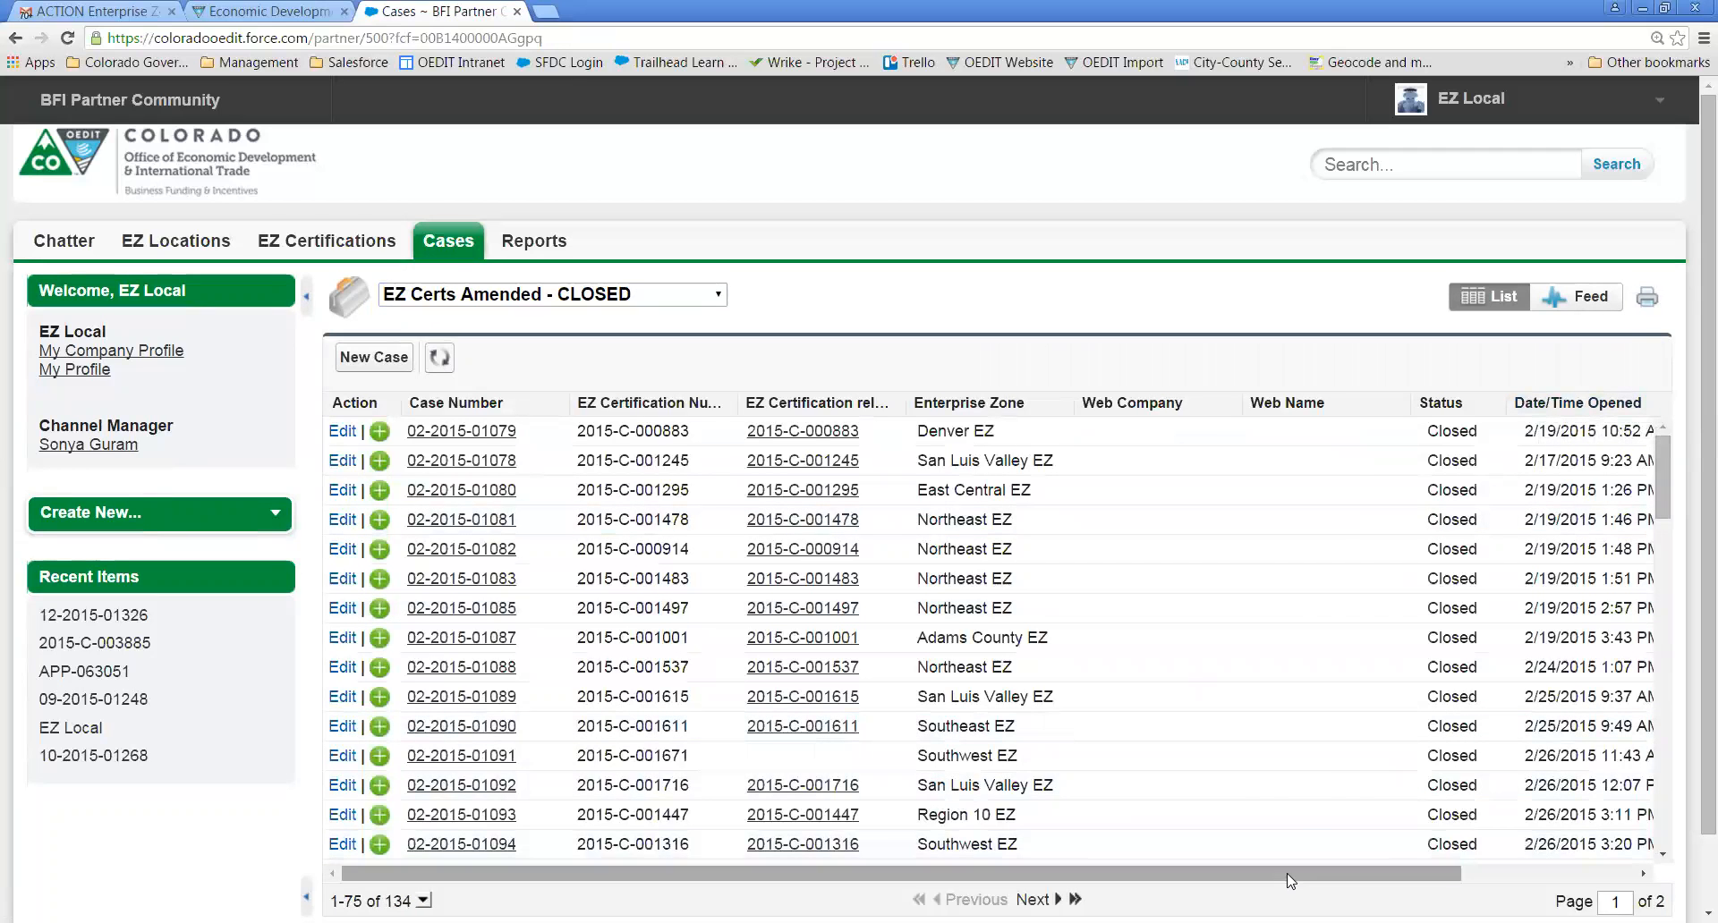
left_click_drag(1289, 881, 1458, 881)
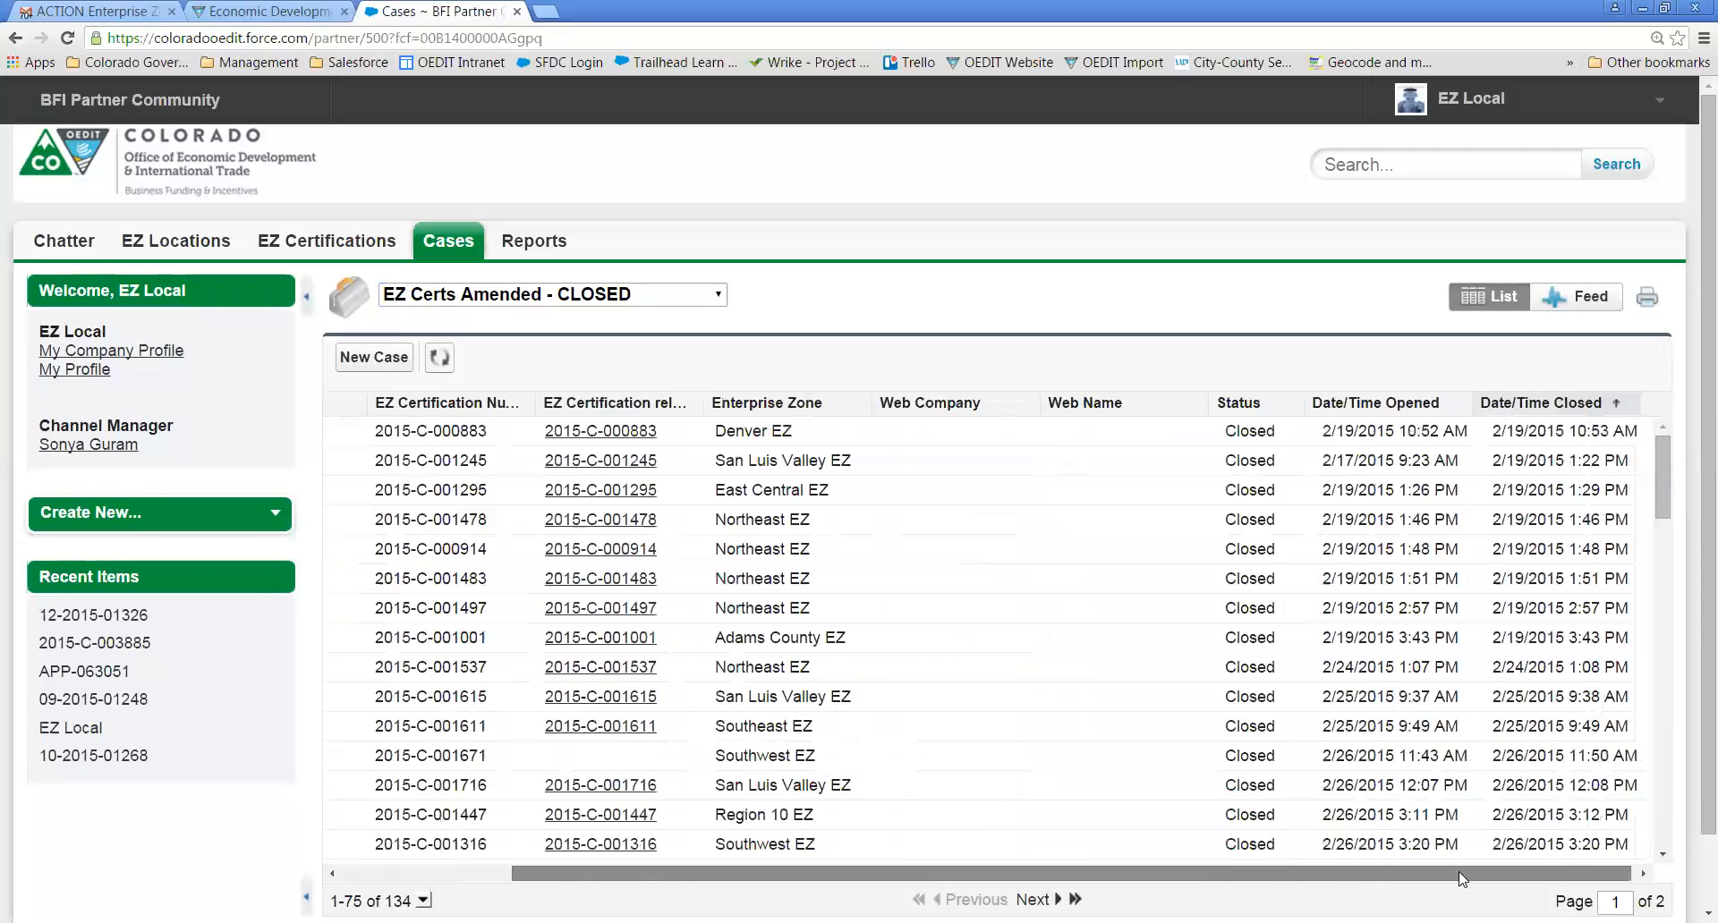
left_click(1510, 404)
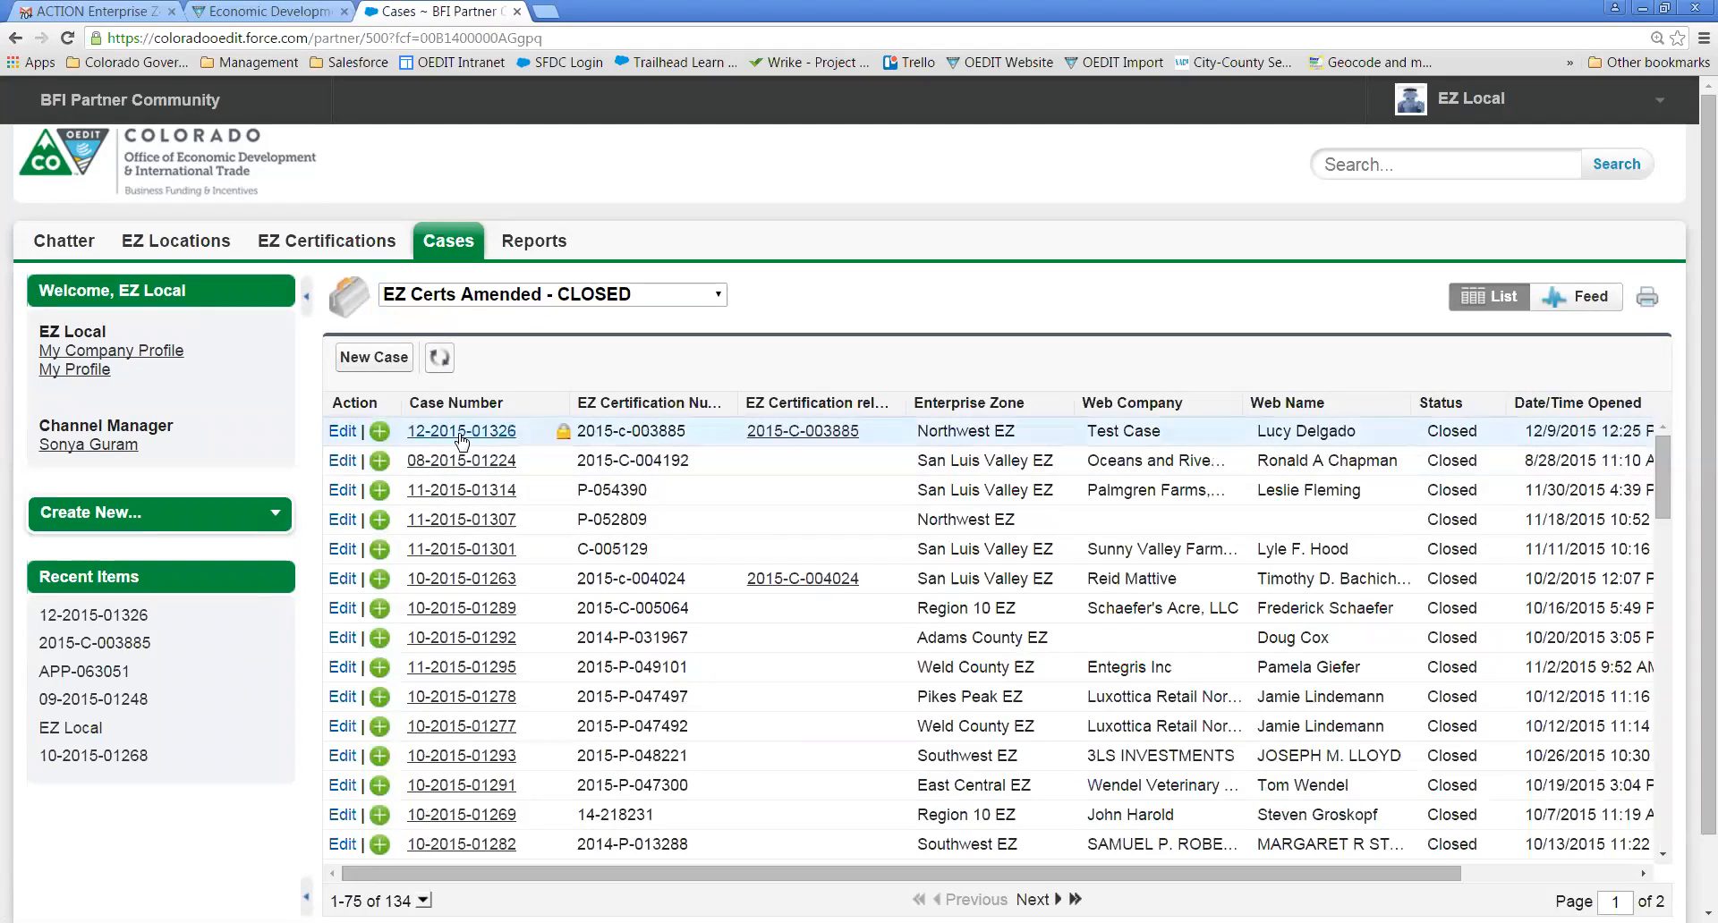
left_click(573, 296)
left_click(557, 342)
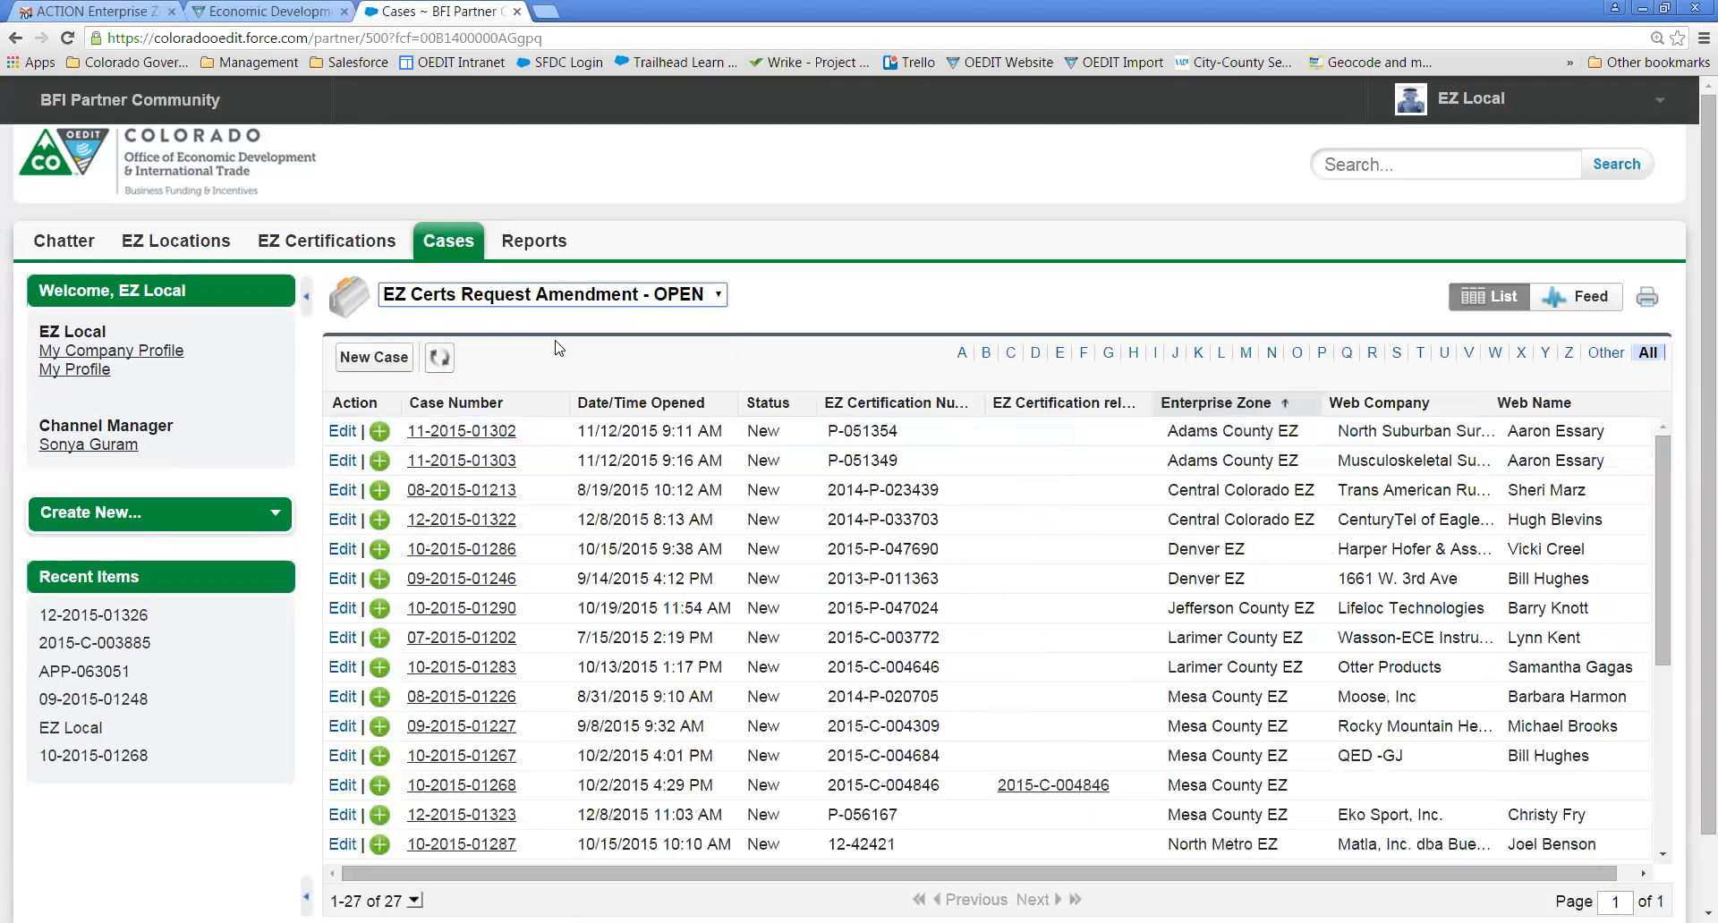